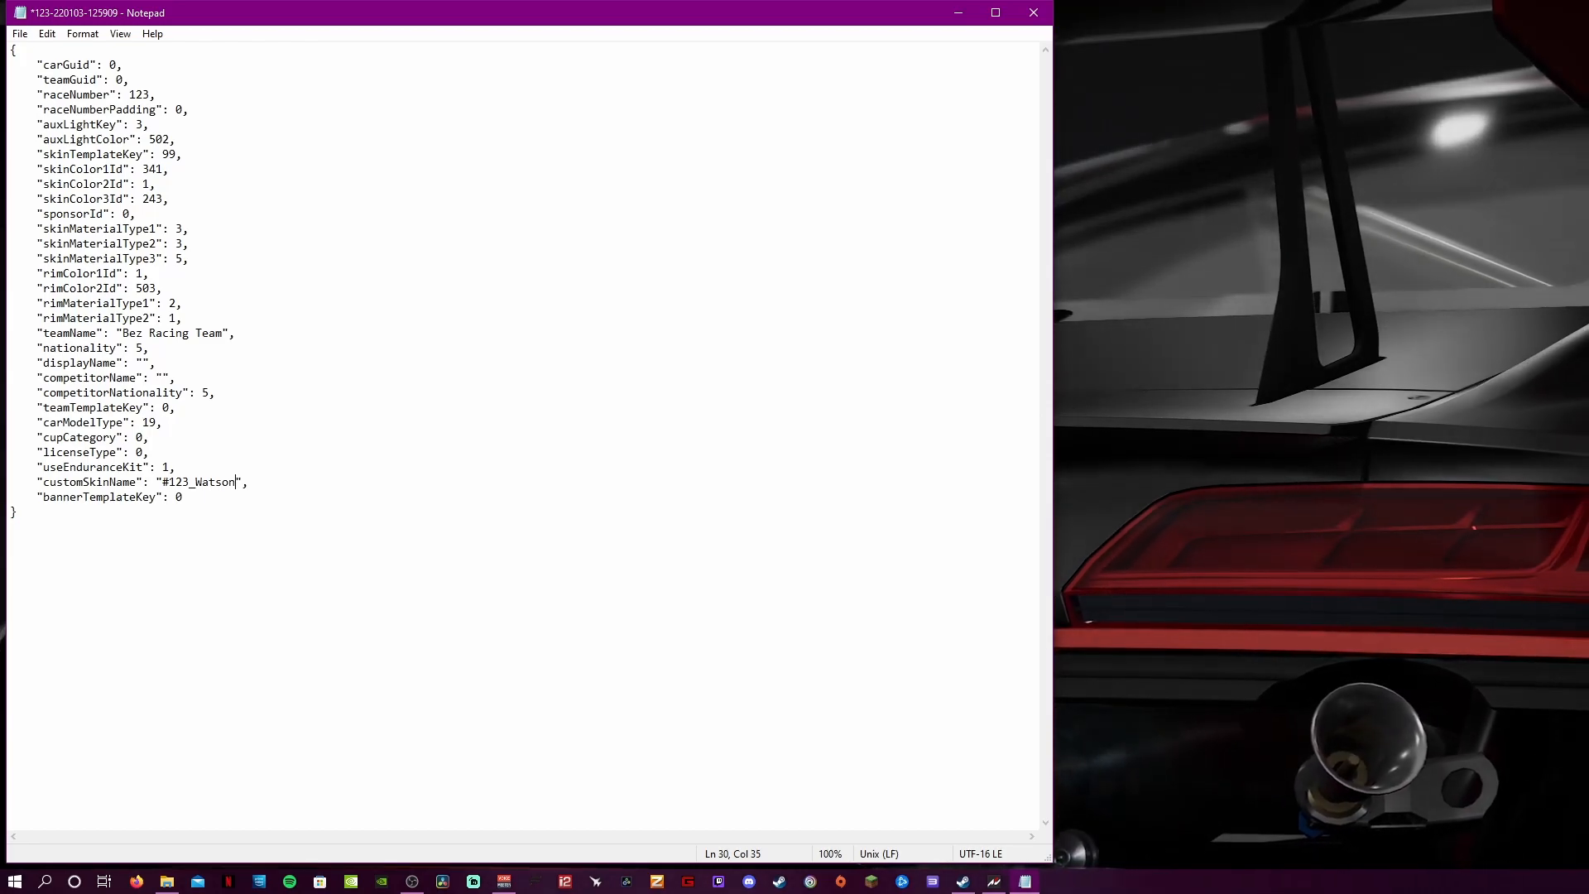
Complete the customSkinName value in the car's JSON file with the ending "_AudiEvo".
{"action": "type", "text": "_"}
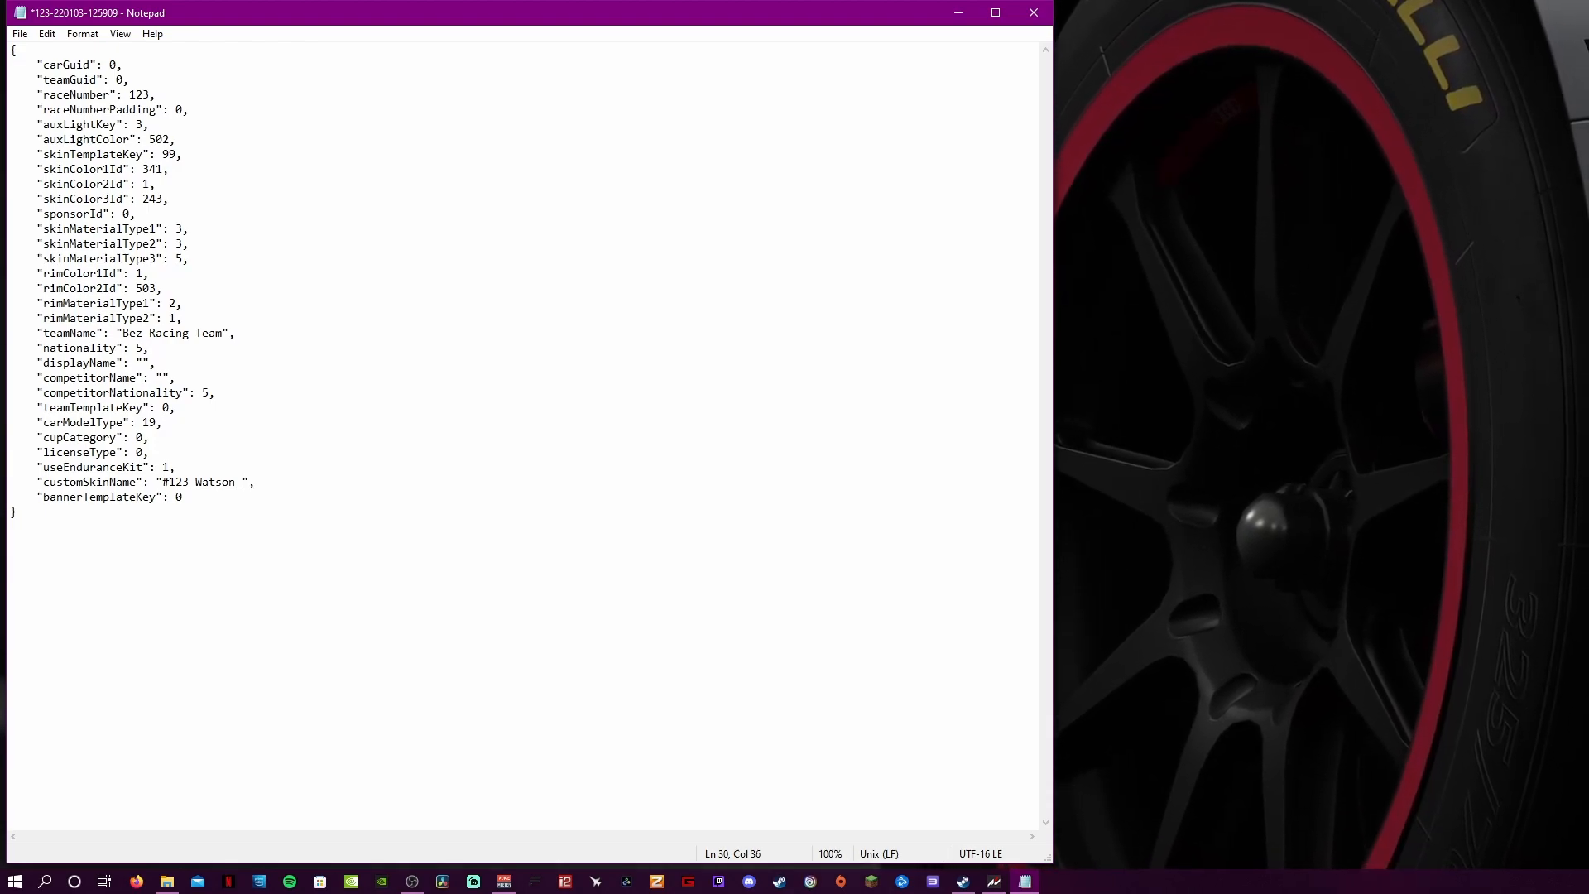
{"action": "type", "text": "R8"}
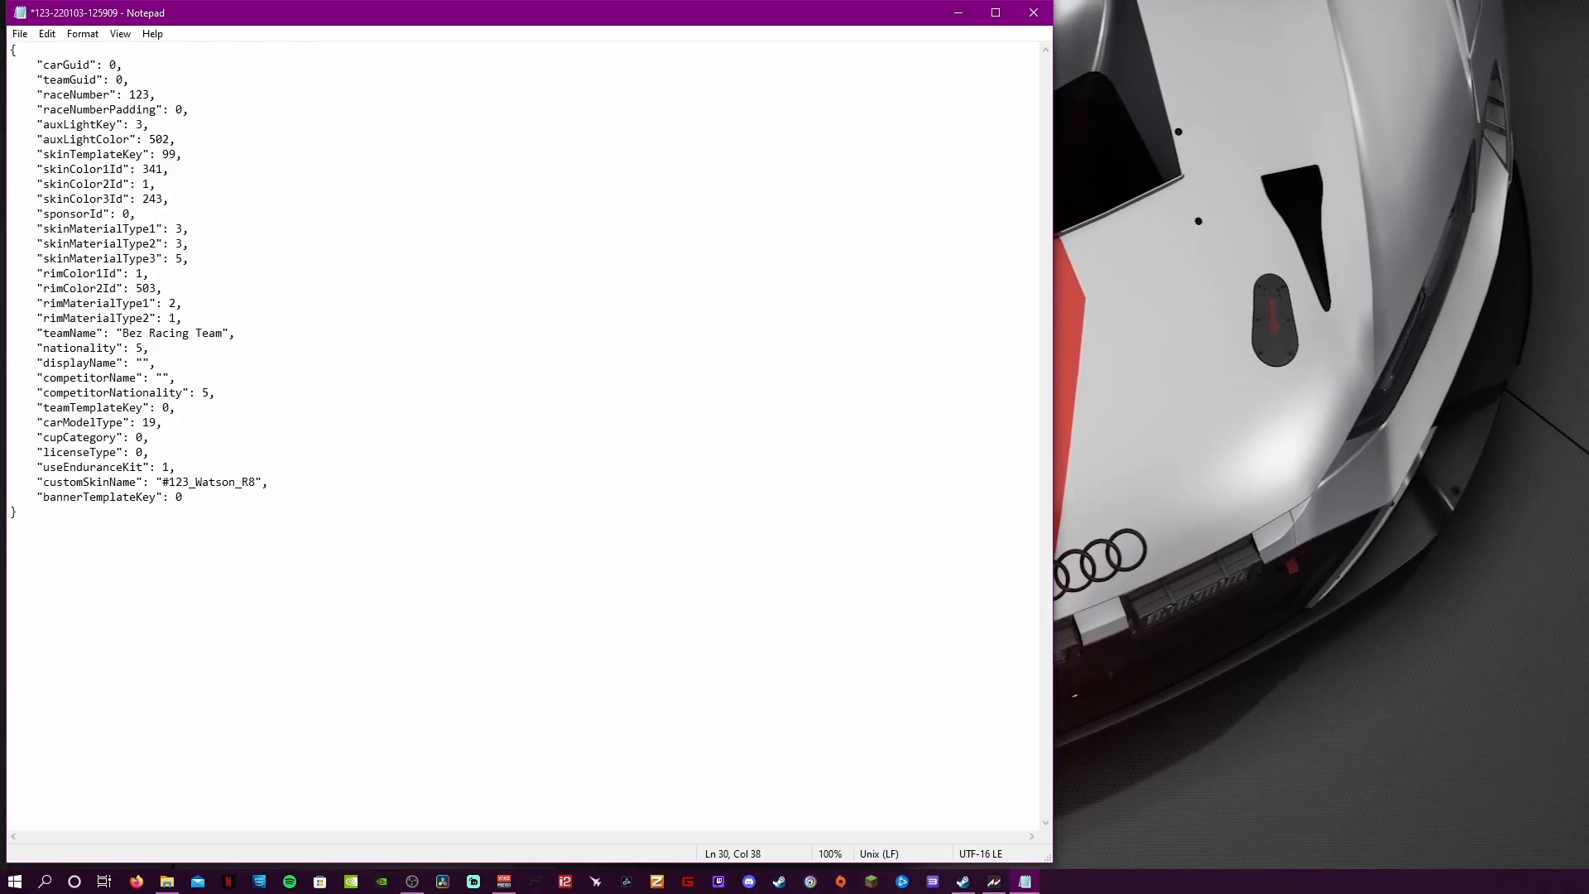
{"action": "type", "text": "Evo"}
{"action": "key", "text": "BackSpace"}
{"action": "key", "text": "BackSpace"}
{"action": "key", "text": "BackSpace"}
{"action": "key", "text": "BackSpace"}
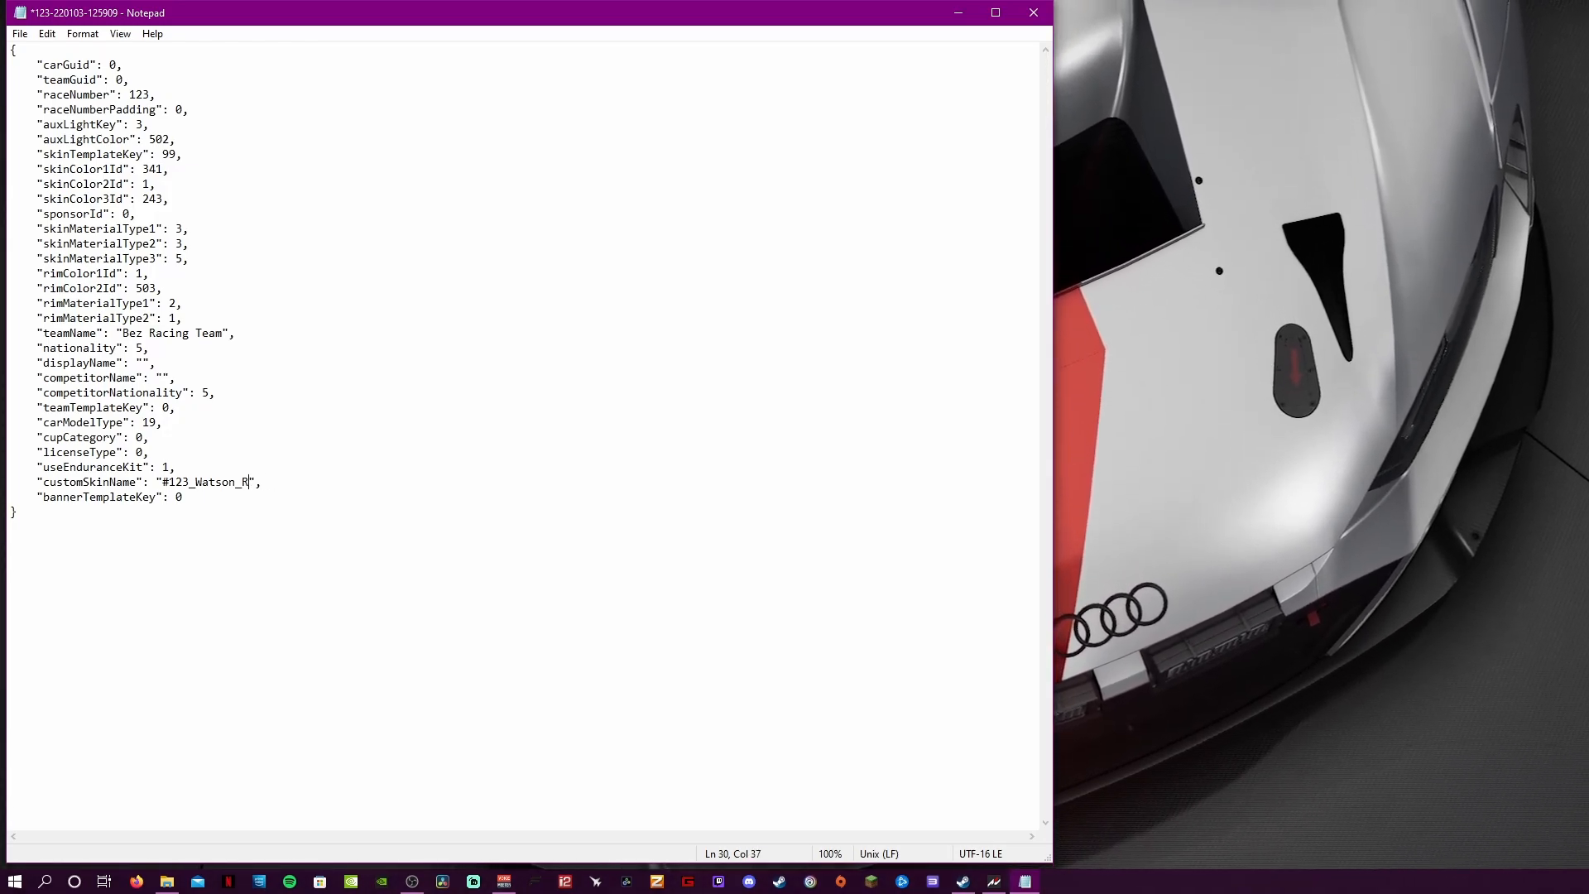
{"action": "type", "text": "AudiEvo"}
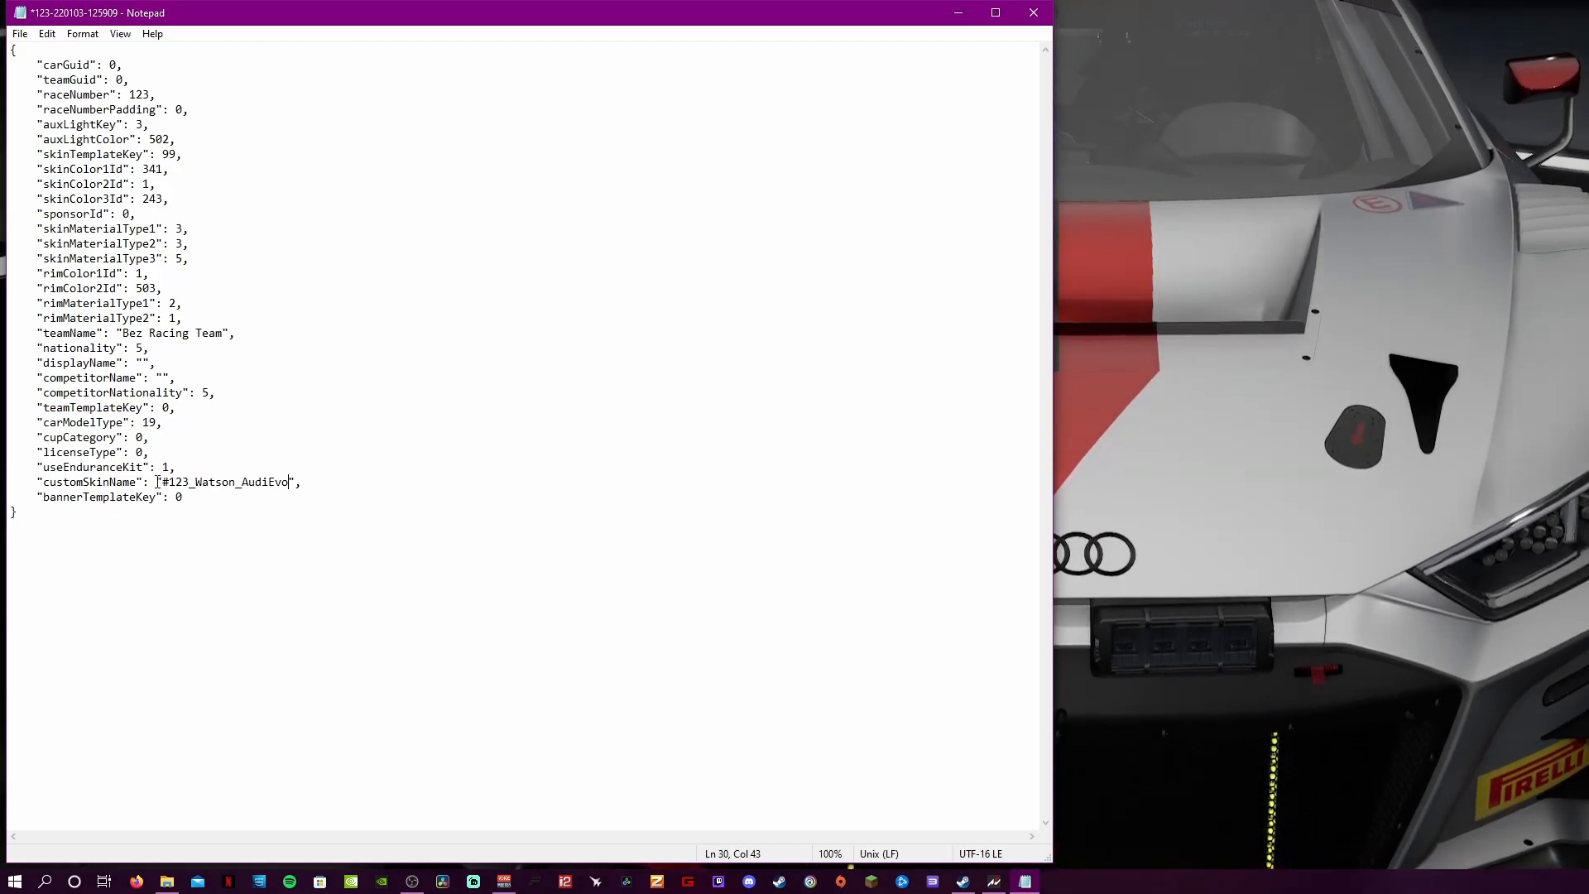
Check the custom skin name, save the car's JSON file and close it.
{"action": "left_click_drag", "start_coordinate": [158, 481], "coordinate": [290, 480]}
{"action": "left_click", "coordinate": [191, 484]}
{"action": "left_click", "coordinate": [279, 513]}
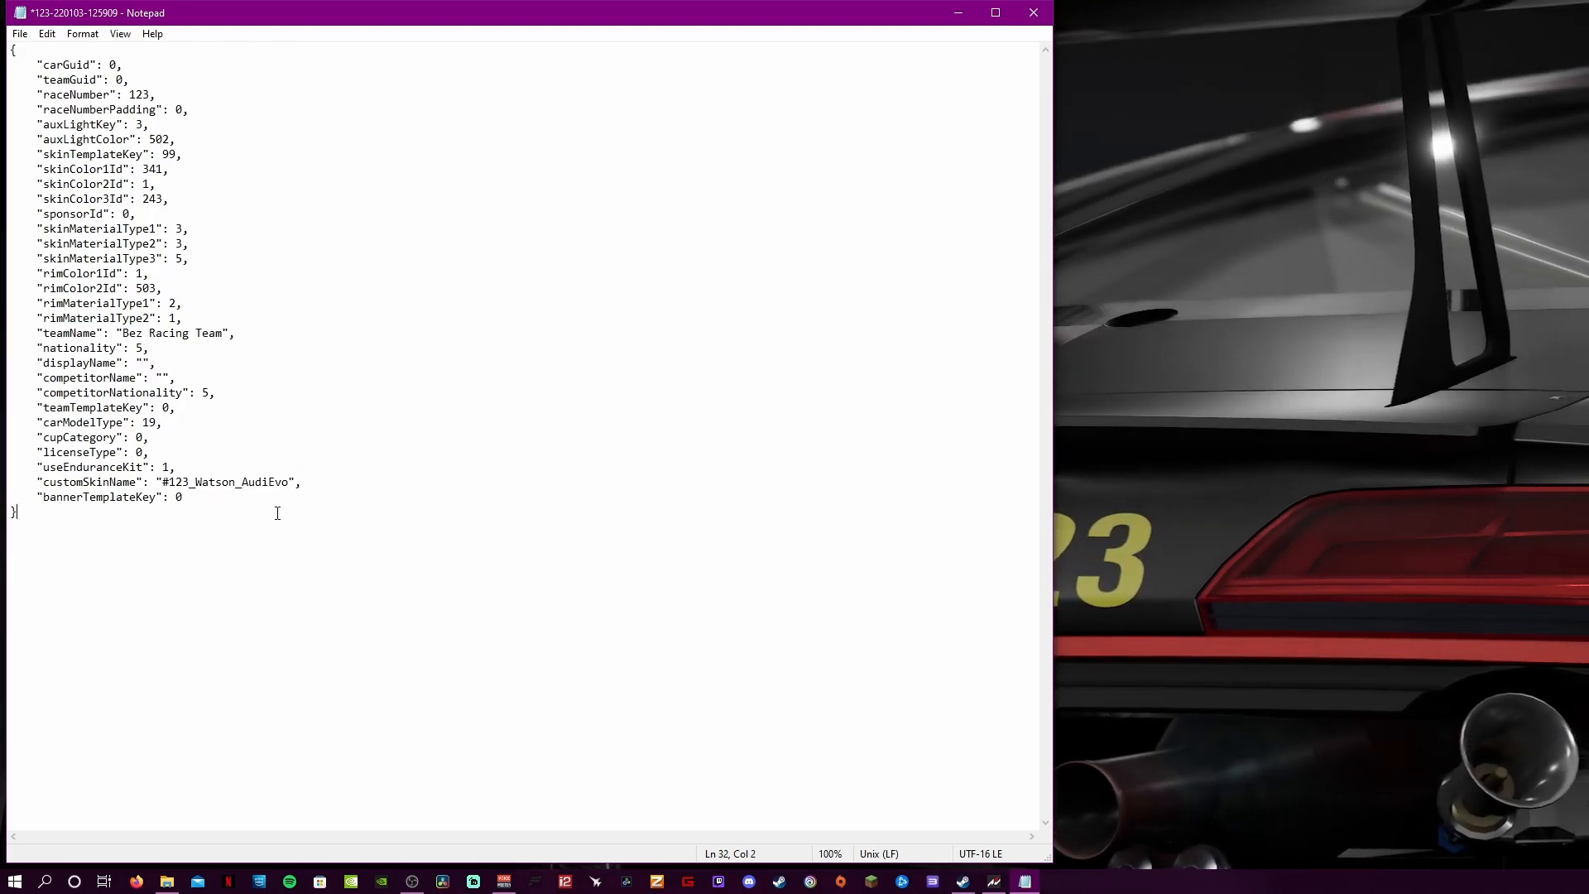
{"action": "left_click", "coordinate": [1033, 15]}
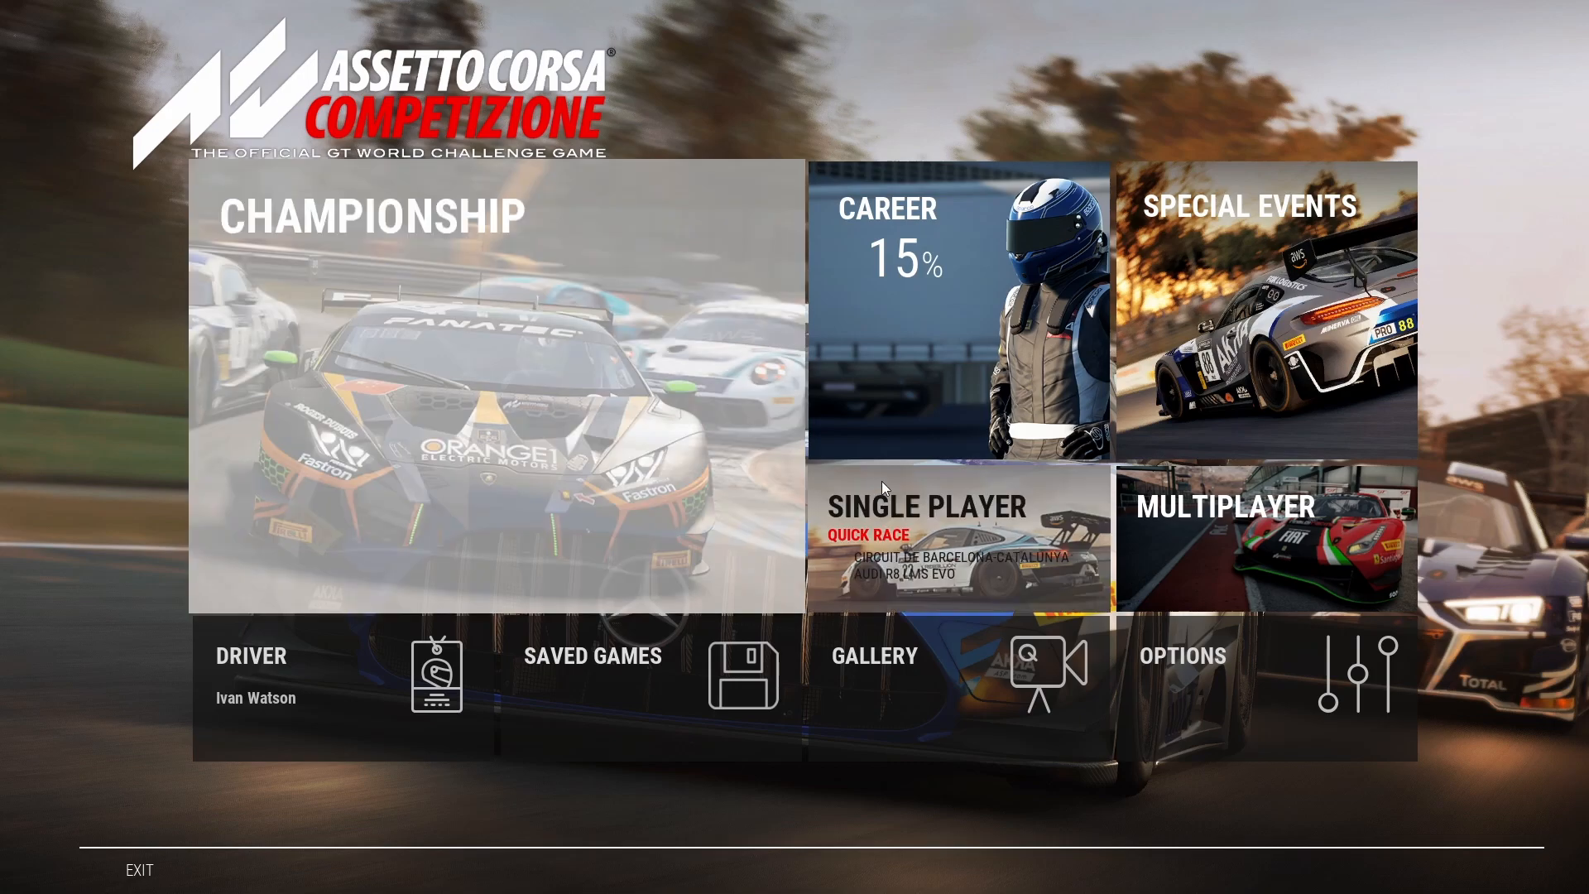
Switch to Assetto Corsa Competizione, open single-player car 123 for editing, and try banner 1 before restoring Default.
{"action": "left_click", "coordinate": [914, 520]}
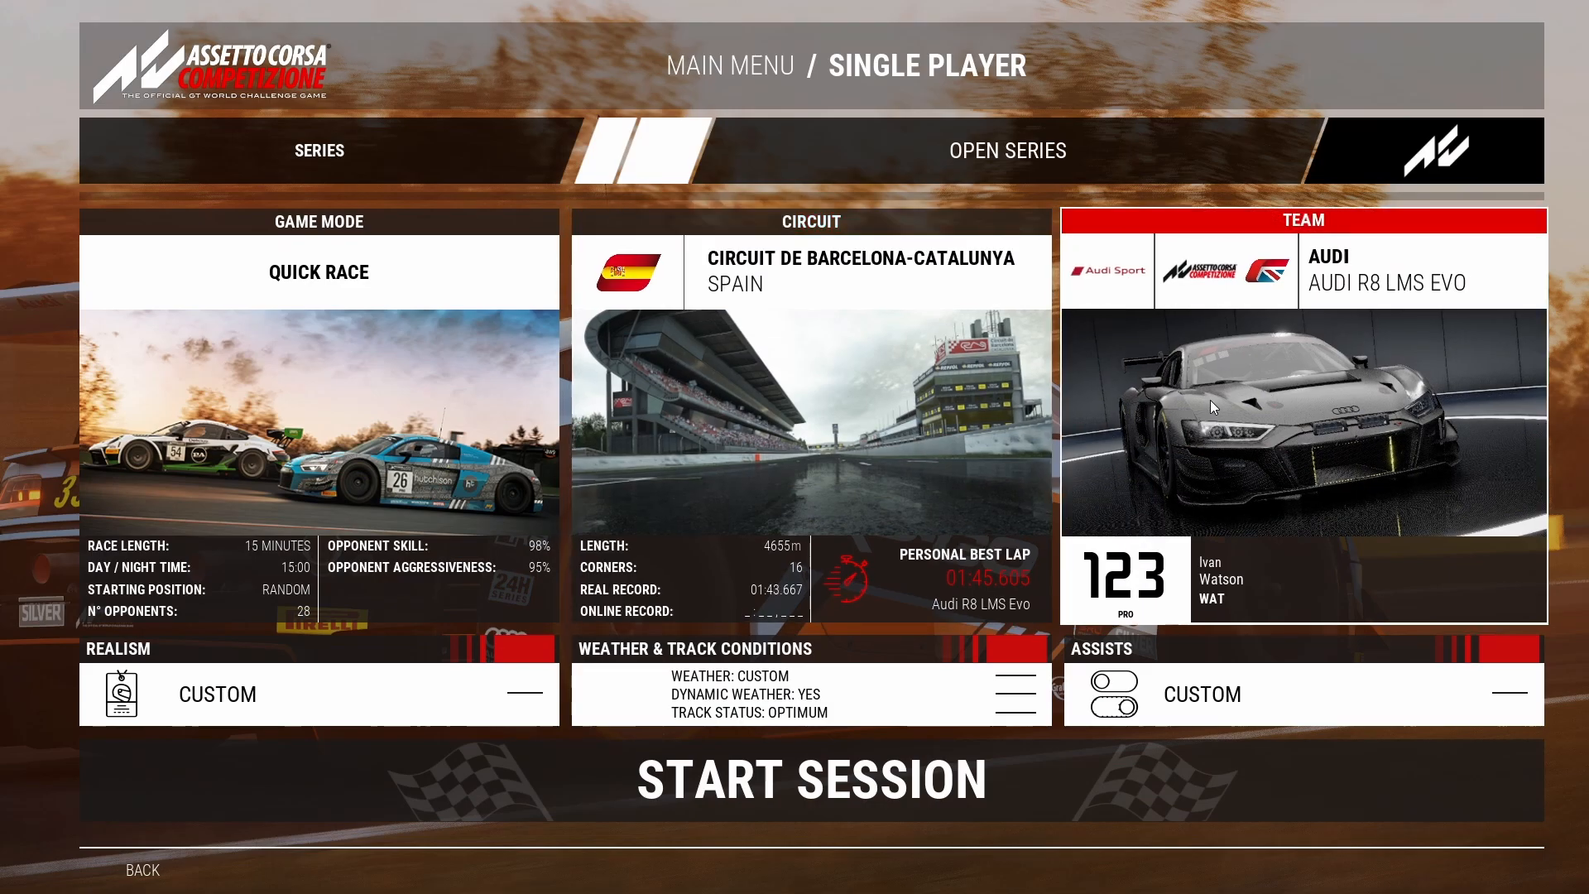
{"action": "left_click", "coordinate": [1210, 401]}
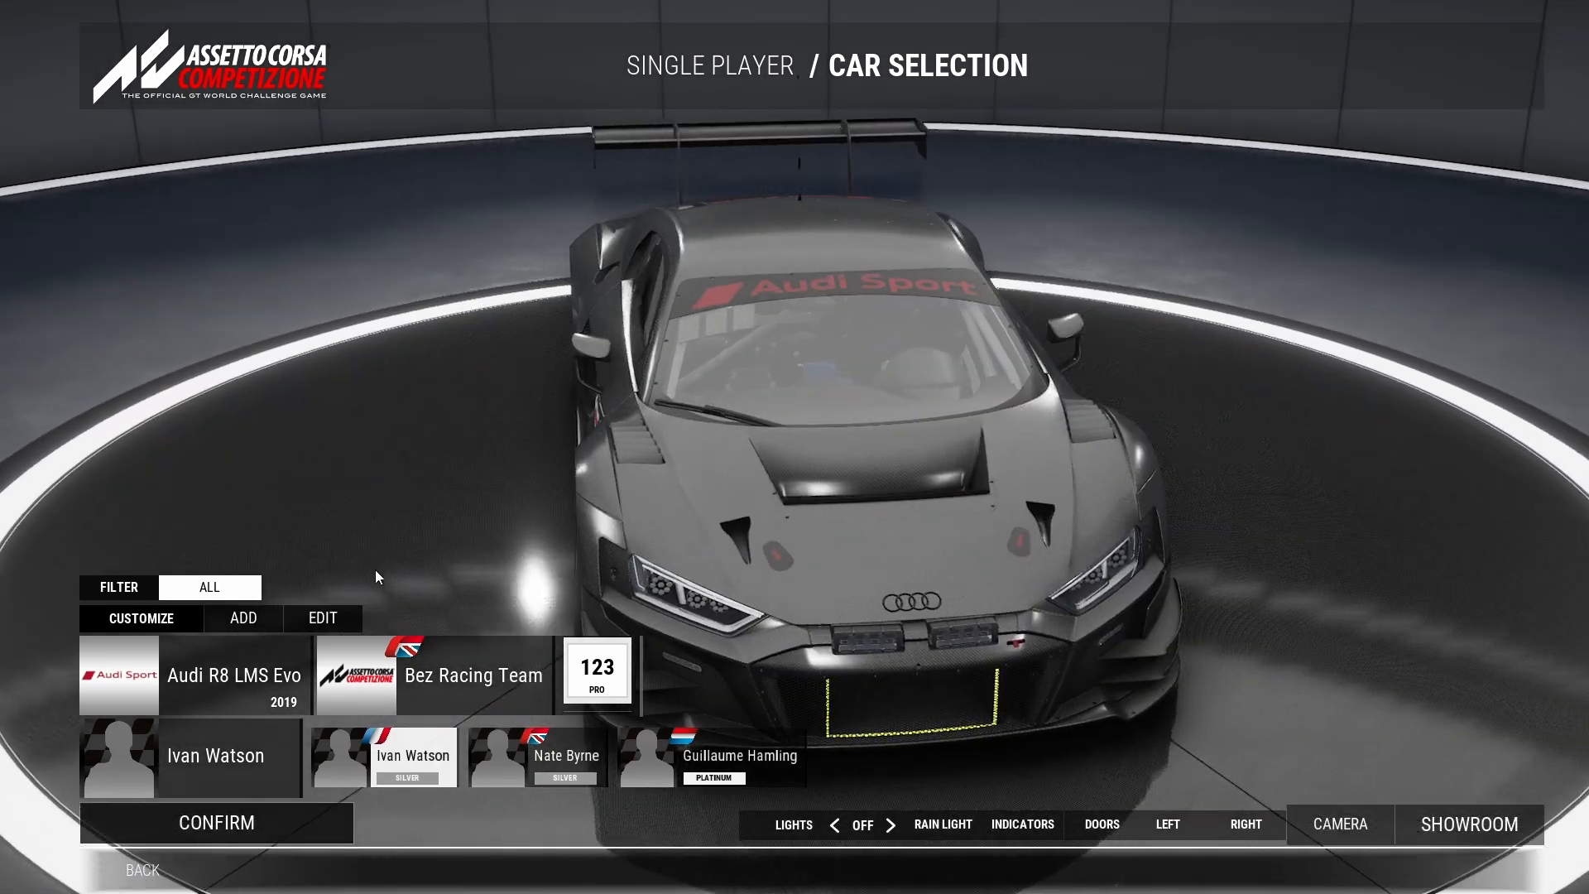
{"action": "left_click", "coordinate": [323, 619]}
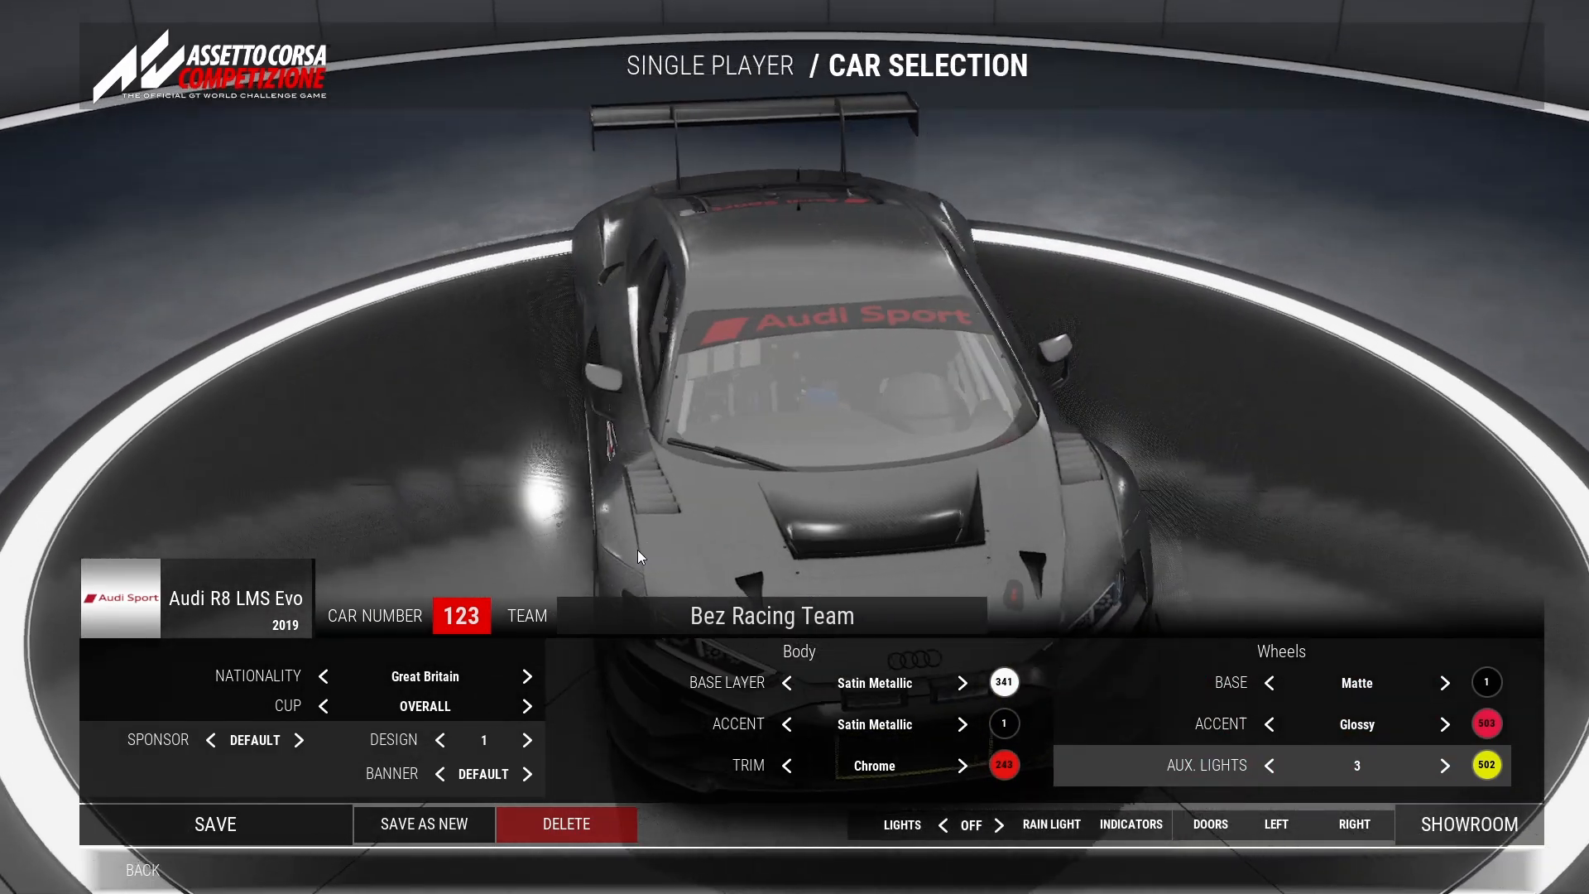
{"action": "left_click", "coordinate": [530, 775]}
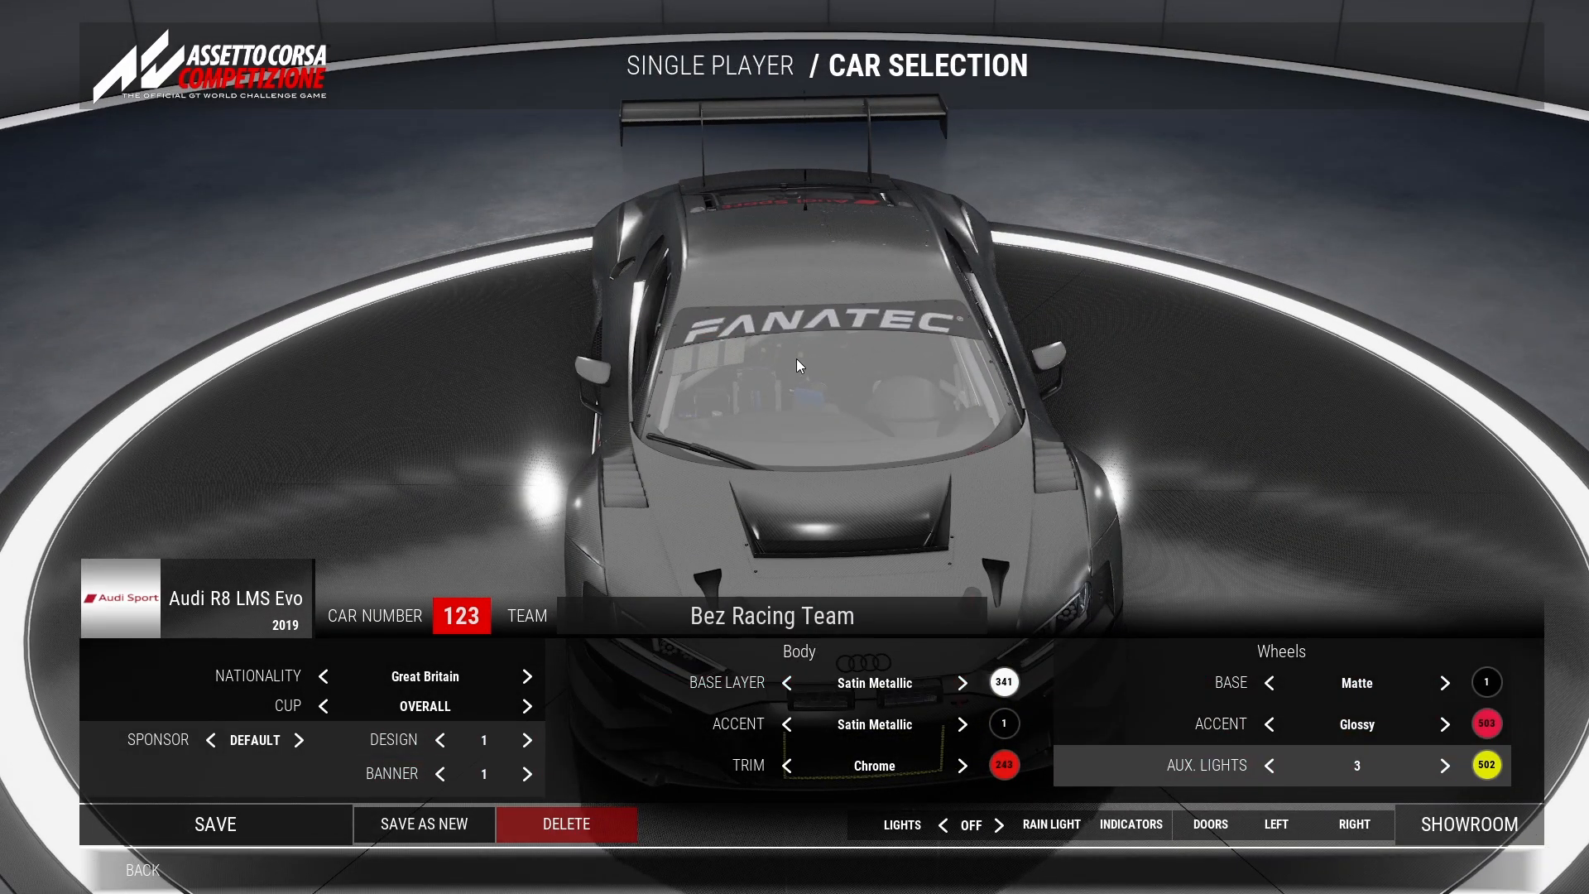
{"action": "left_click", "coordinate": [439, 774]}
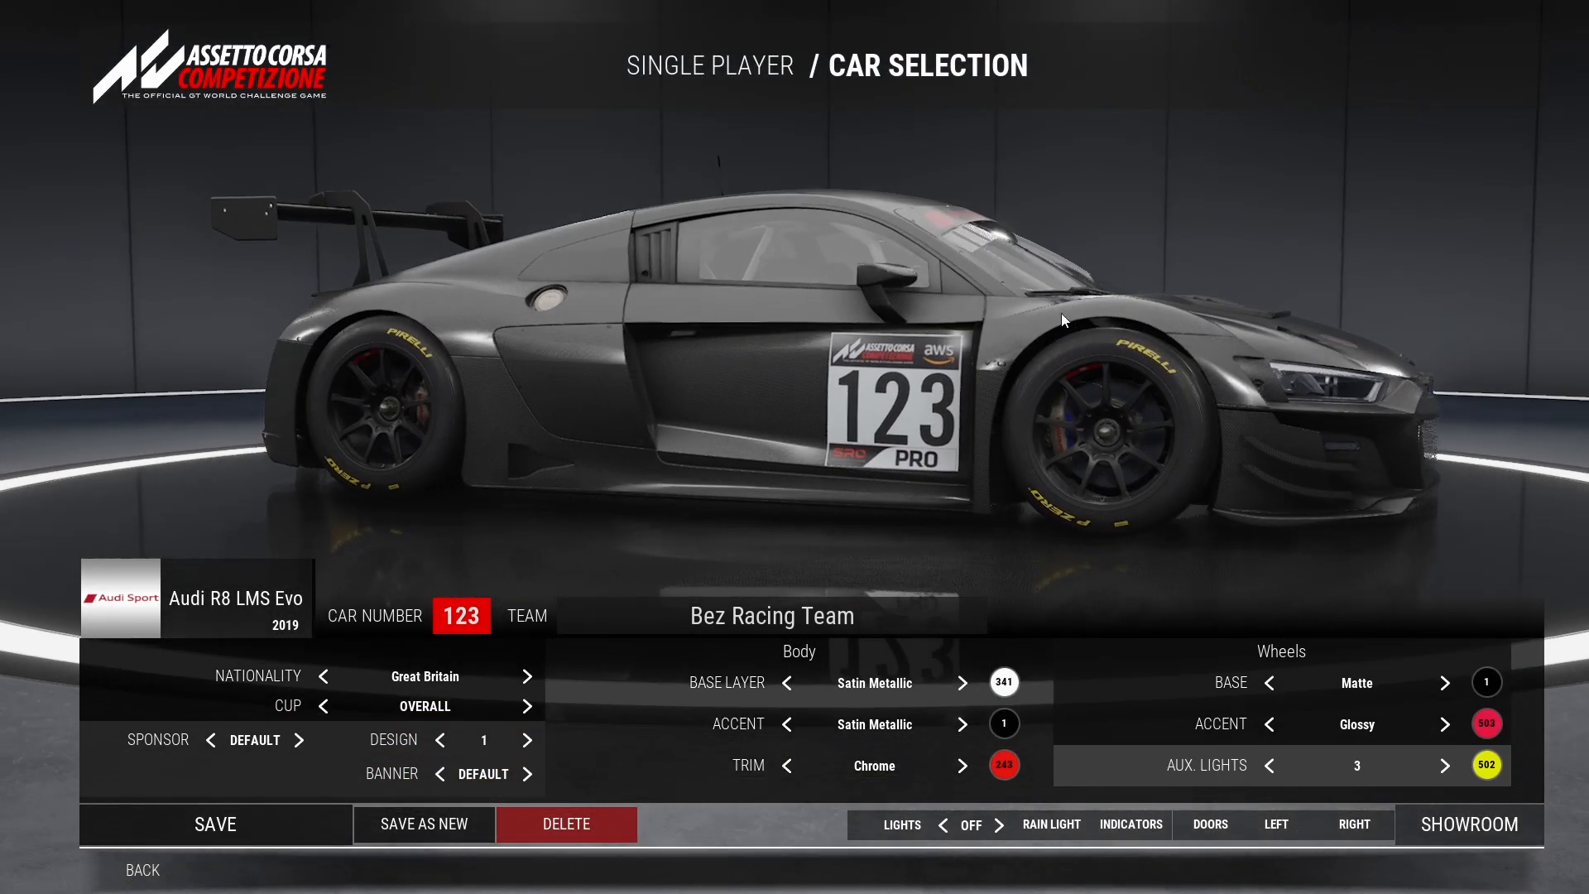
Set the wheels' base colour to 1 and accent colour to 336, and save over the existing car.
{"action": "left_click", "coordinate": [1487, 682]}
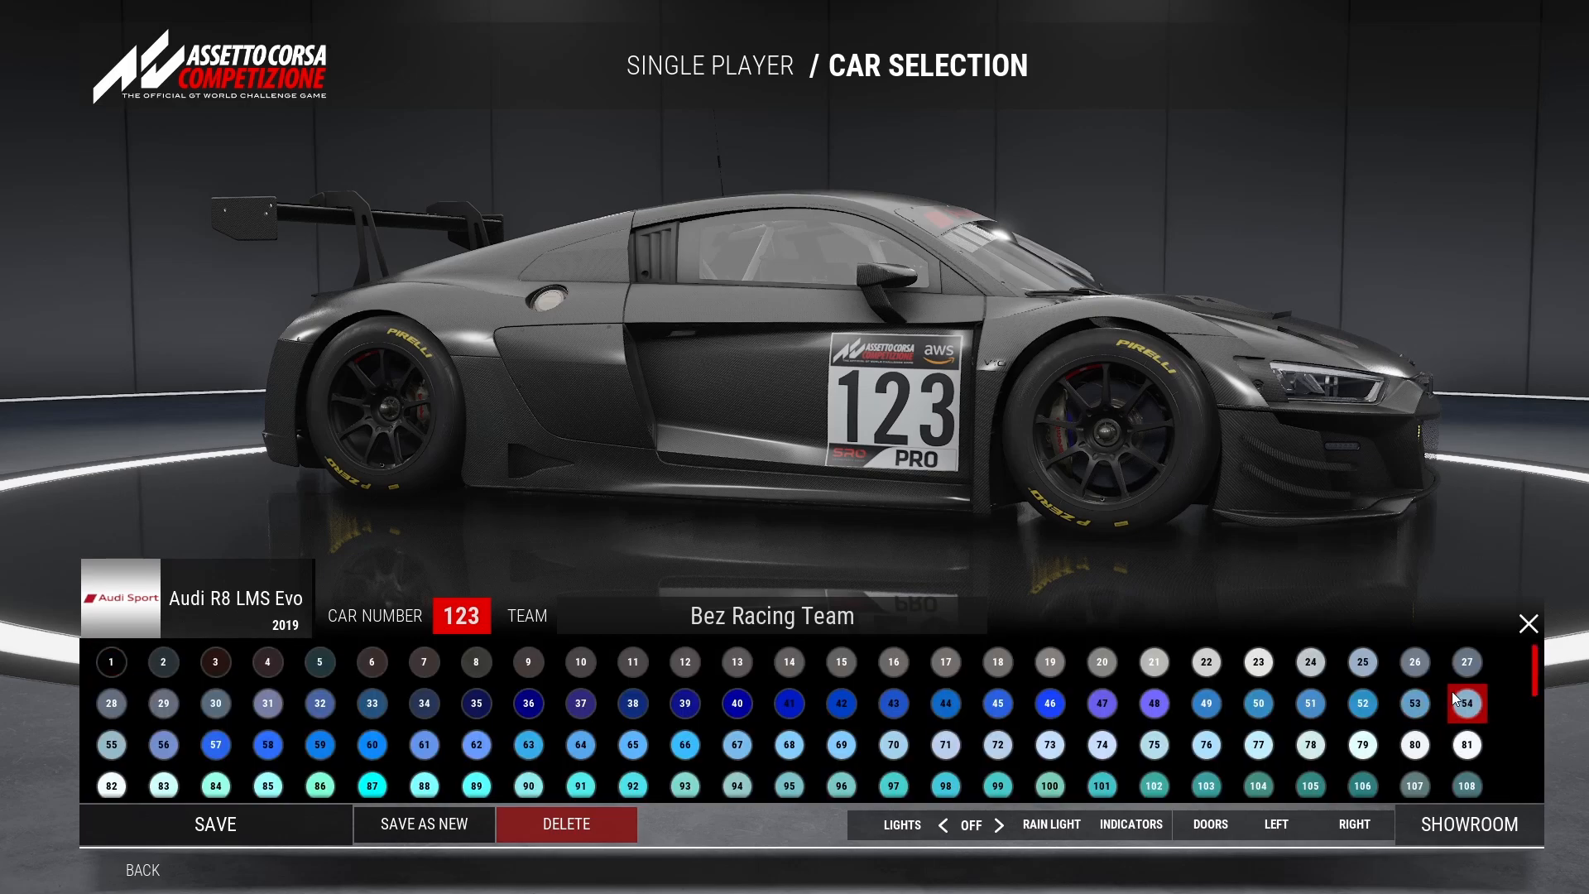
{"action": "left_click", "coordinate": [112, 662]}
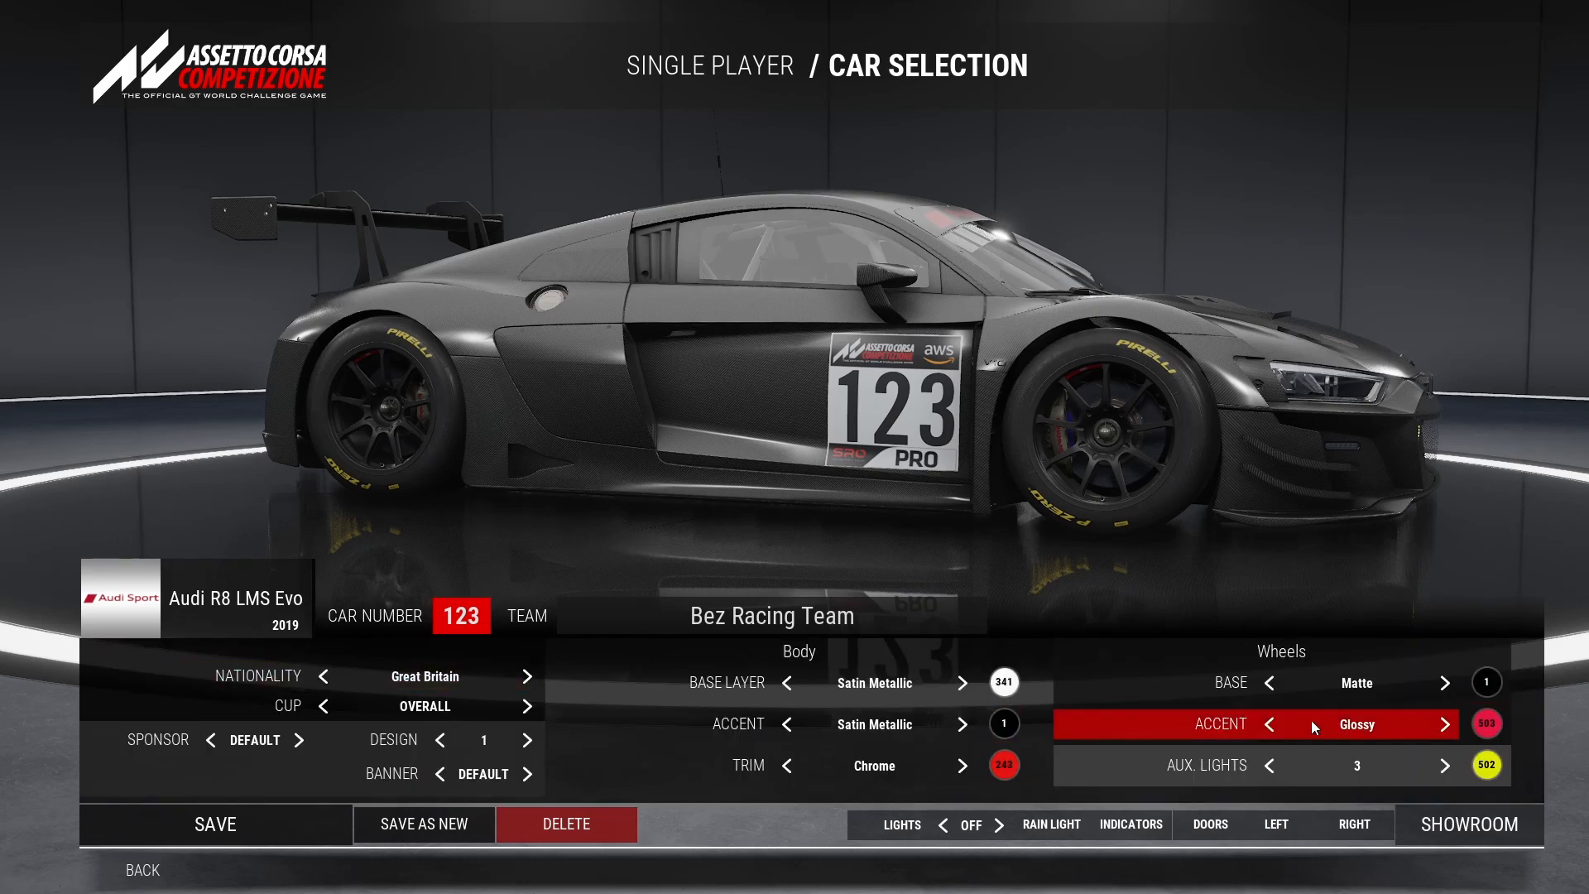
{"action": "left_click", "coordinate": [1486, 723]}
{"action": "left_click", "coordinate": [662, 724]}
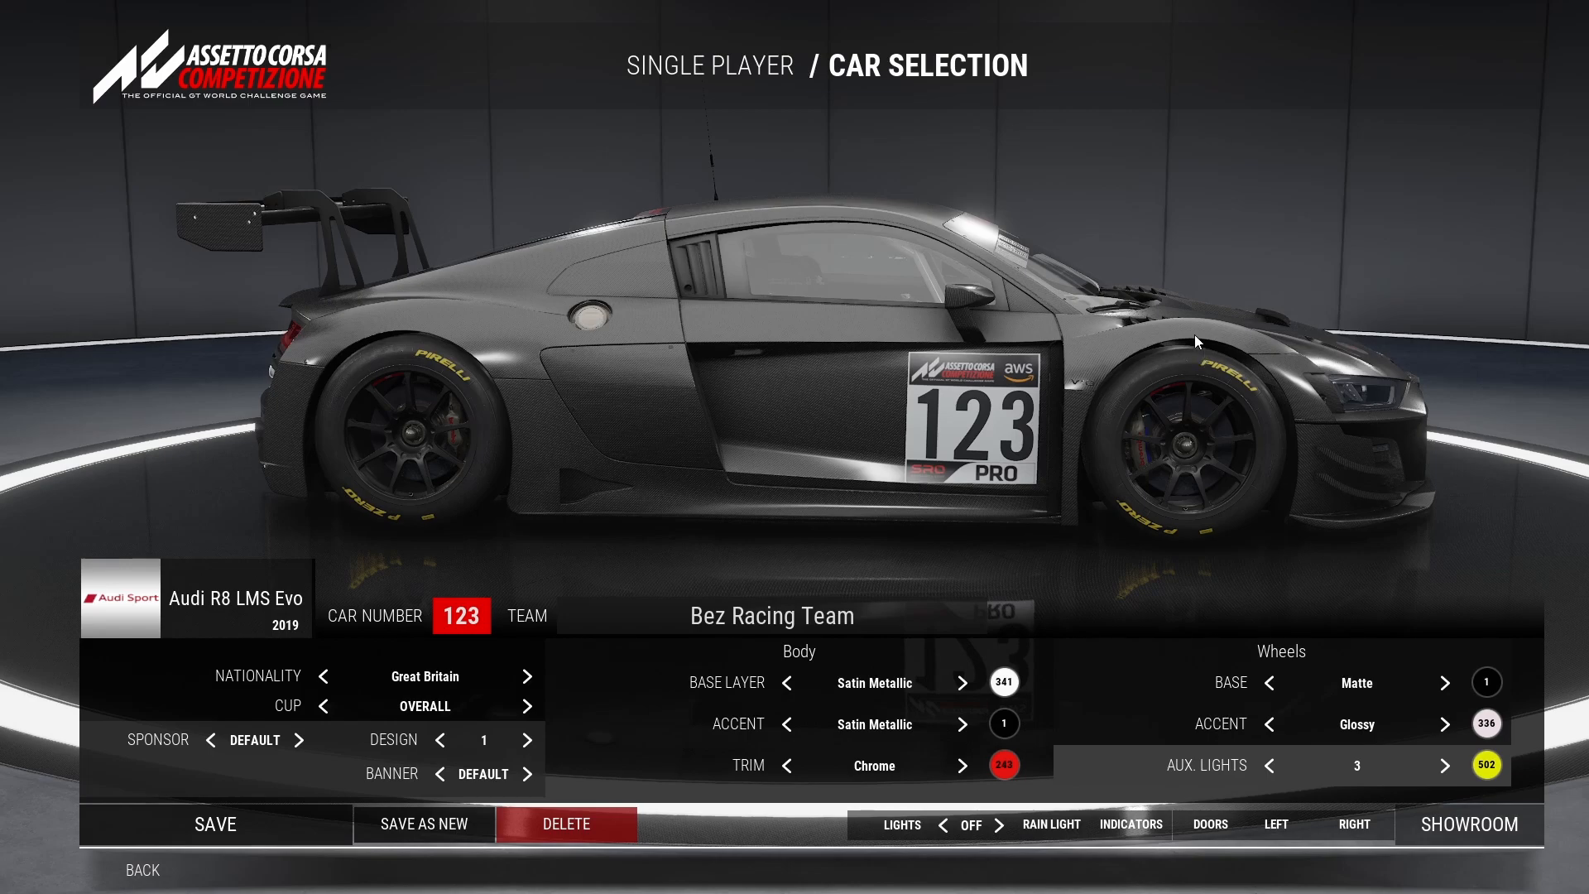
{"action": "left_click", "coordinate": [276, 811]}
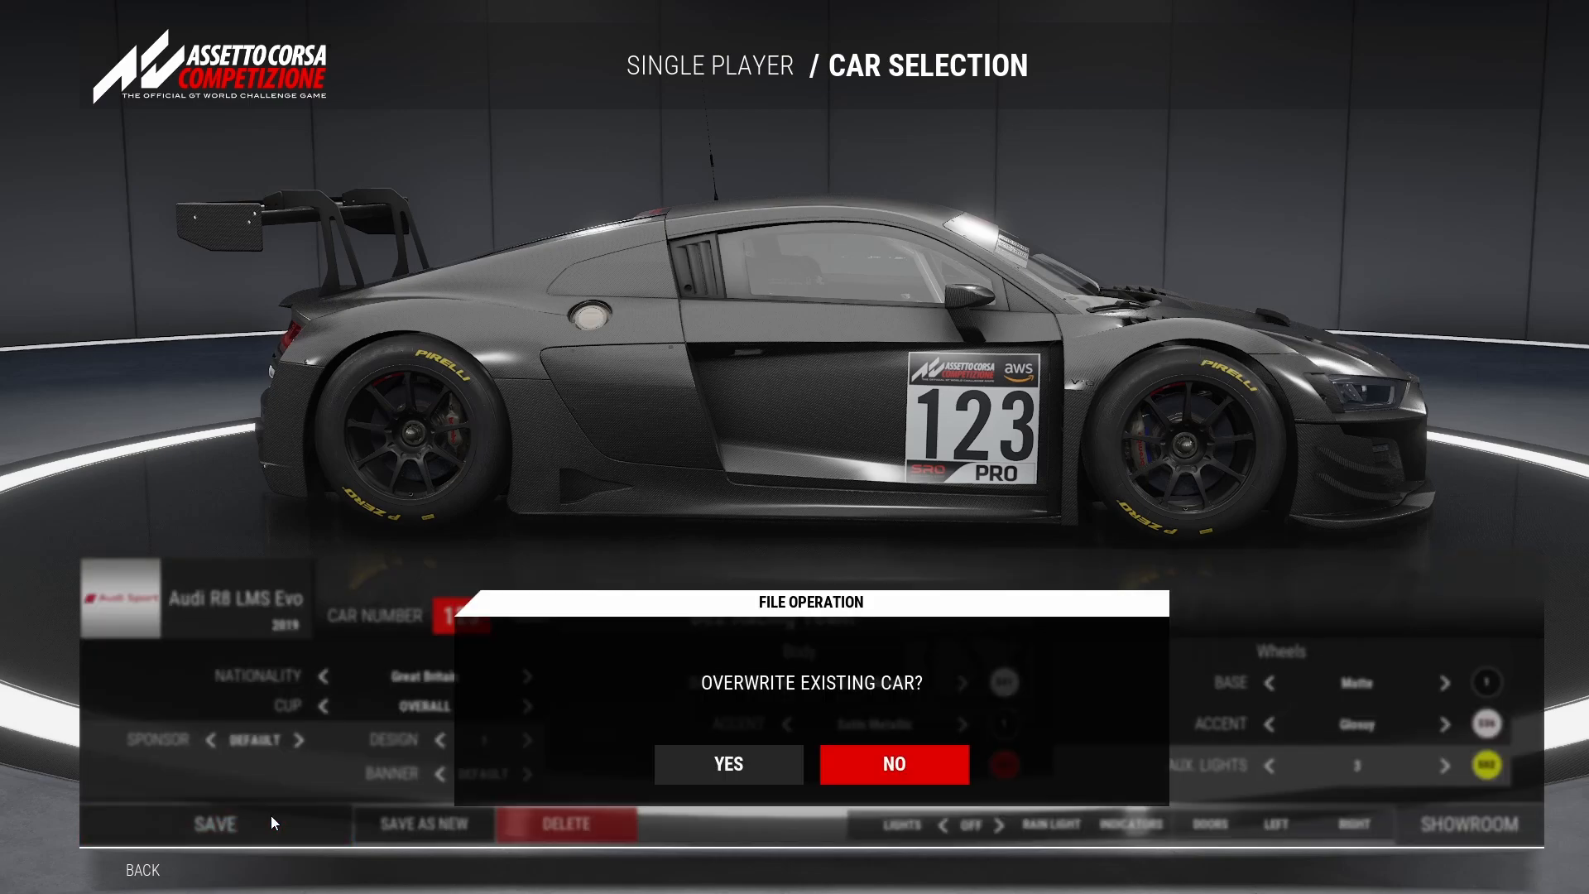
{"action": "left_click", "coordinate": [693, 781]}
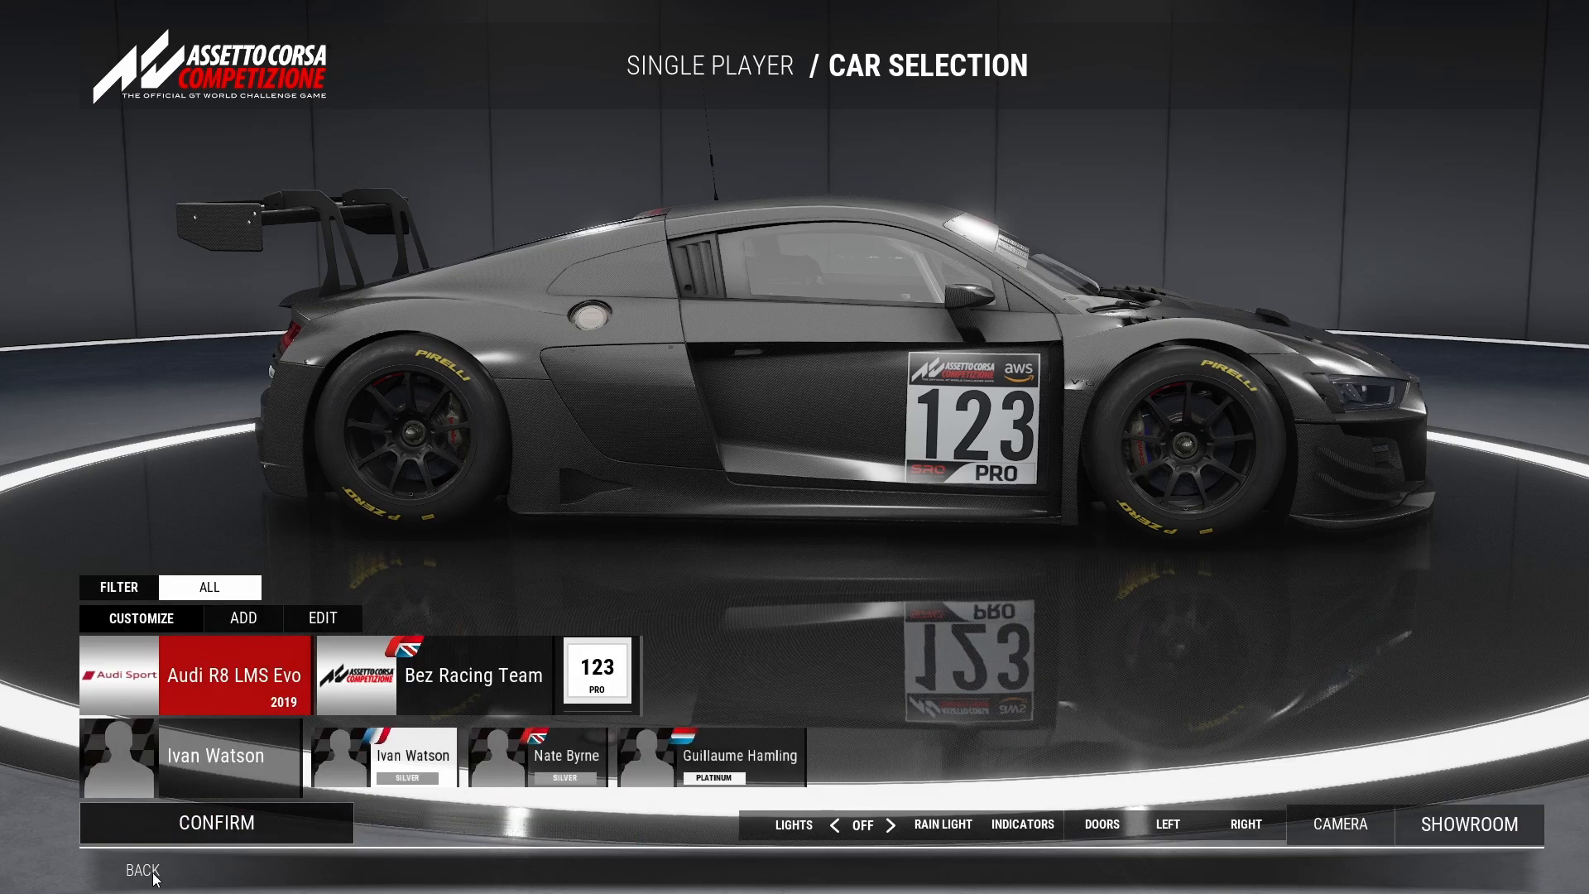
Reload the single-player car selection from the main menu to check the saved Audi's livery, confirm the car and go back.
{"action": "left_click", "coordinate": [150, 876]}
{"action": "left_click", "coordinate": [143, 867]}
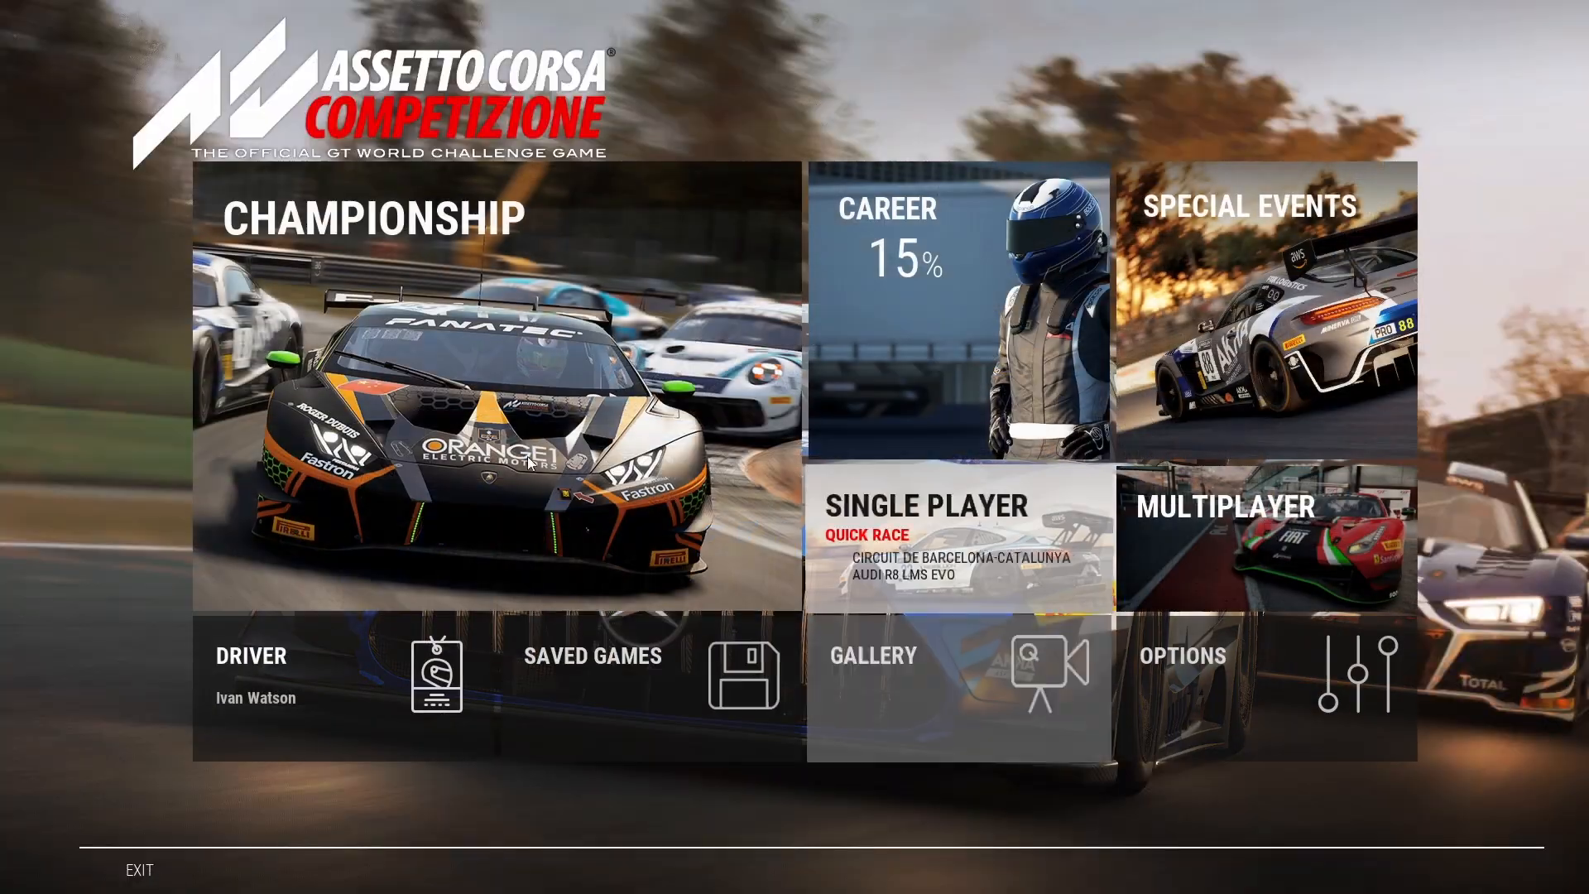
{"action": "left_click", "coordinate": [973, 561]}
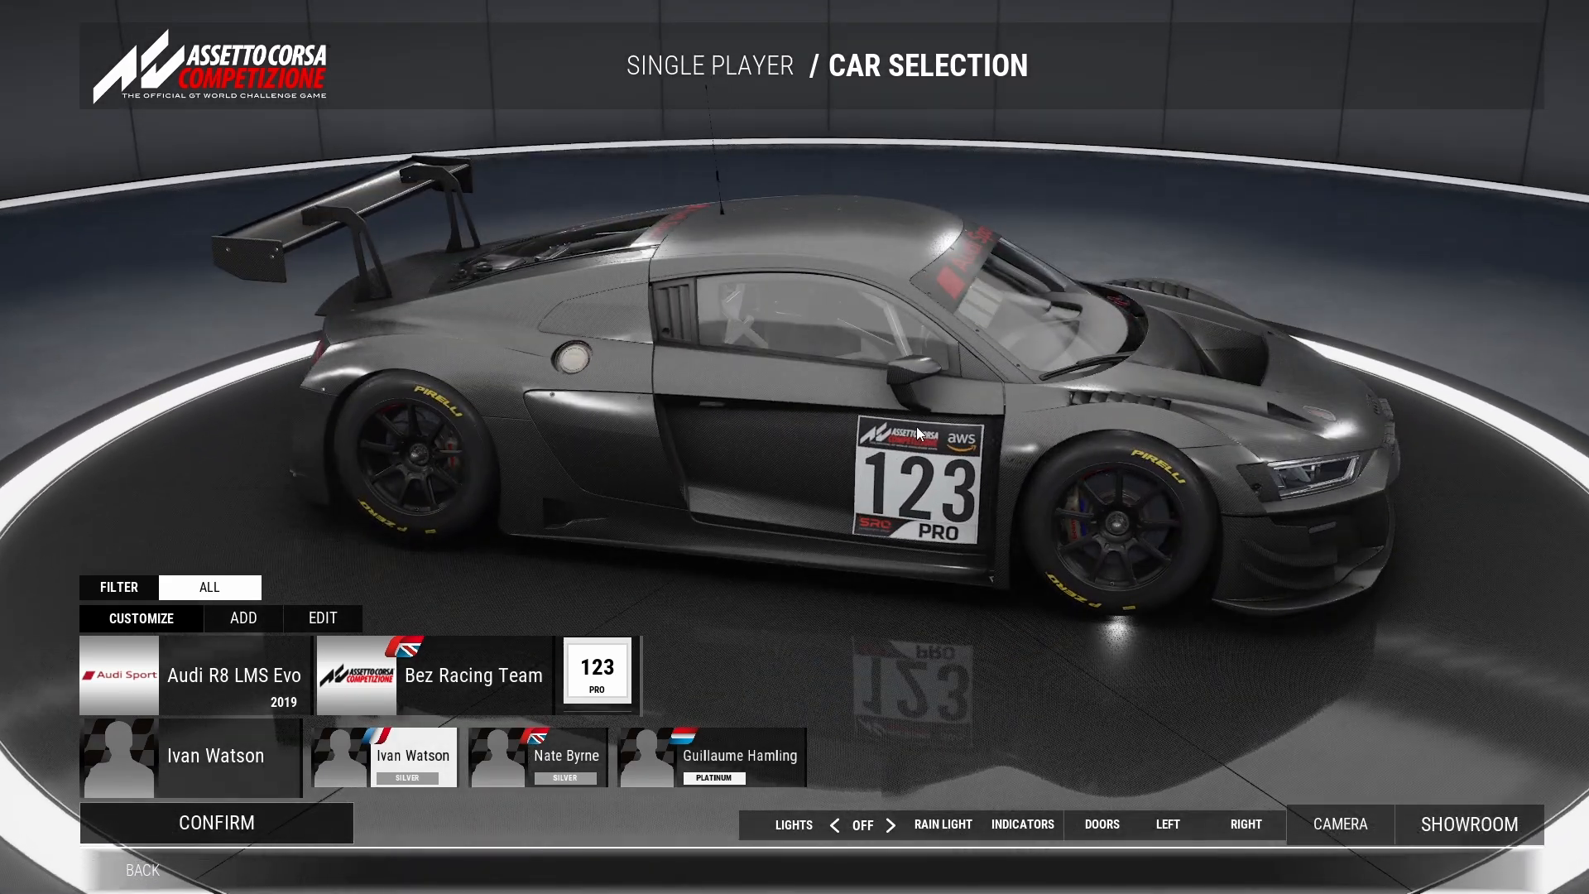
{"action": "left_click", "coordinate": [296, 838]}
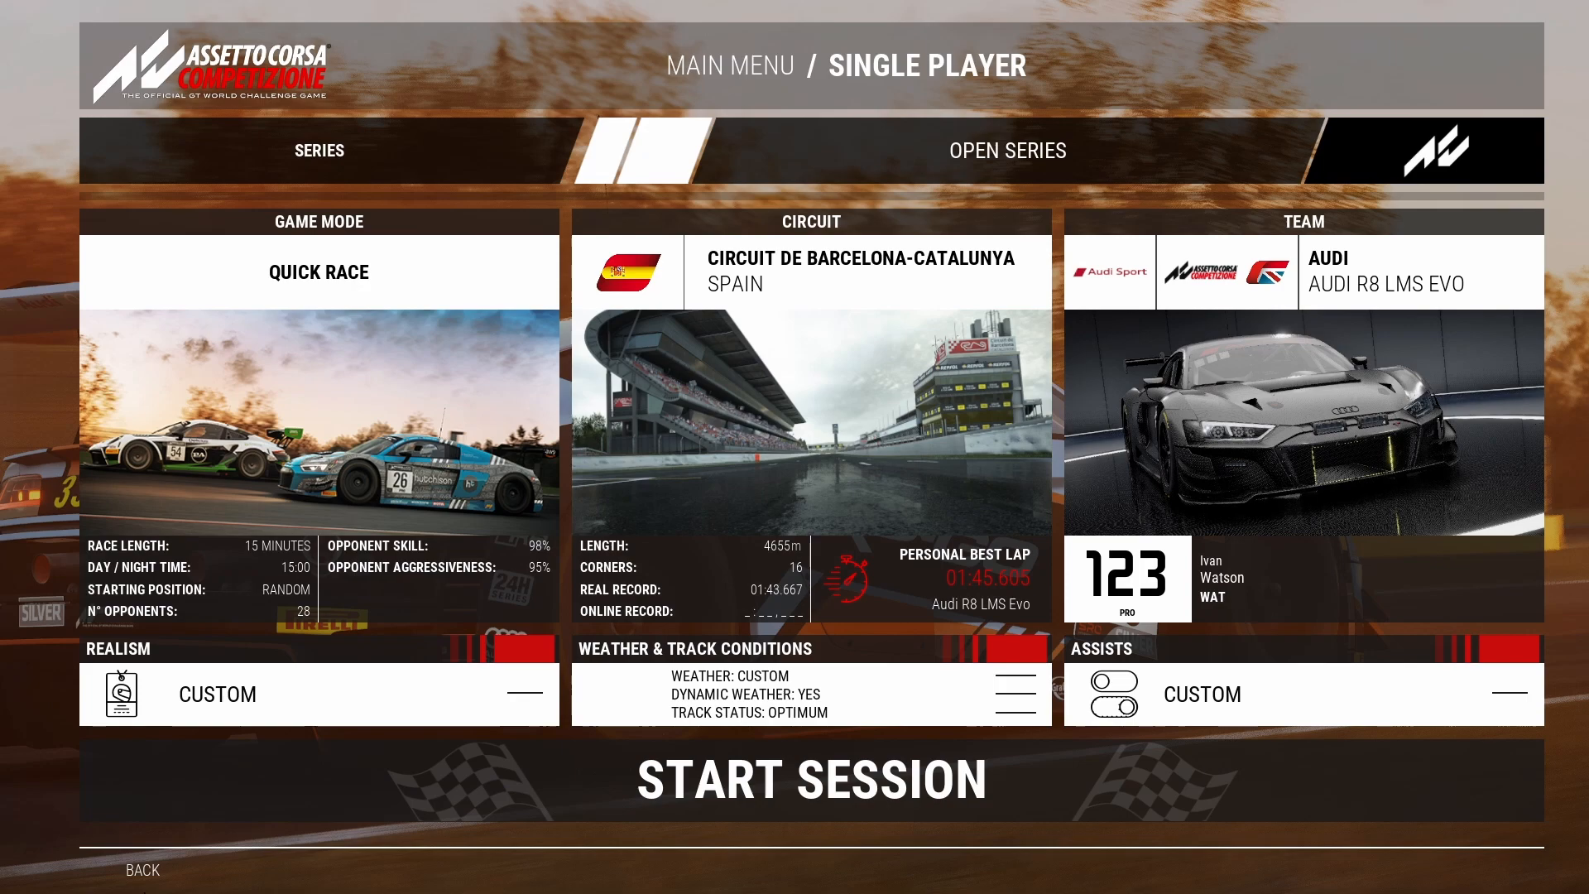
{"action": "left_click", "coordinate": [142, 870]}
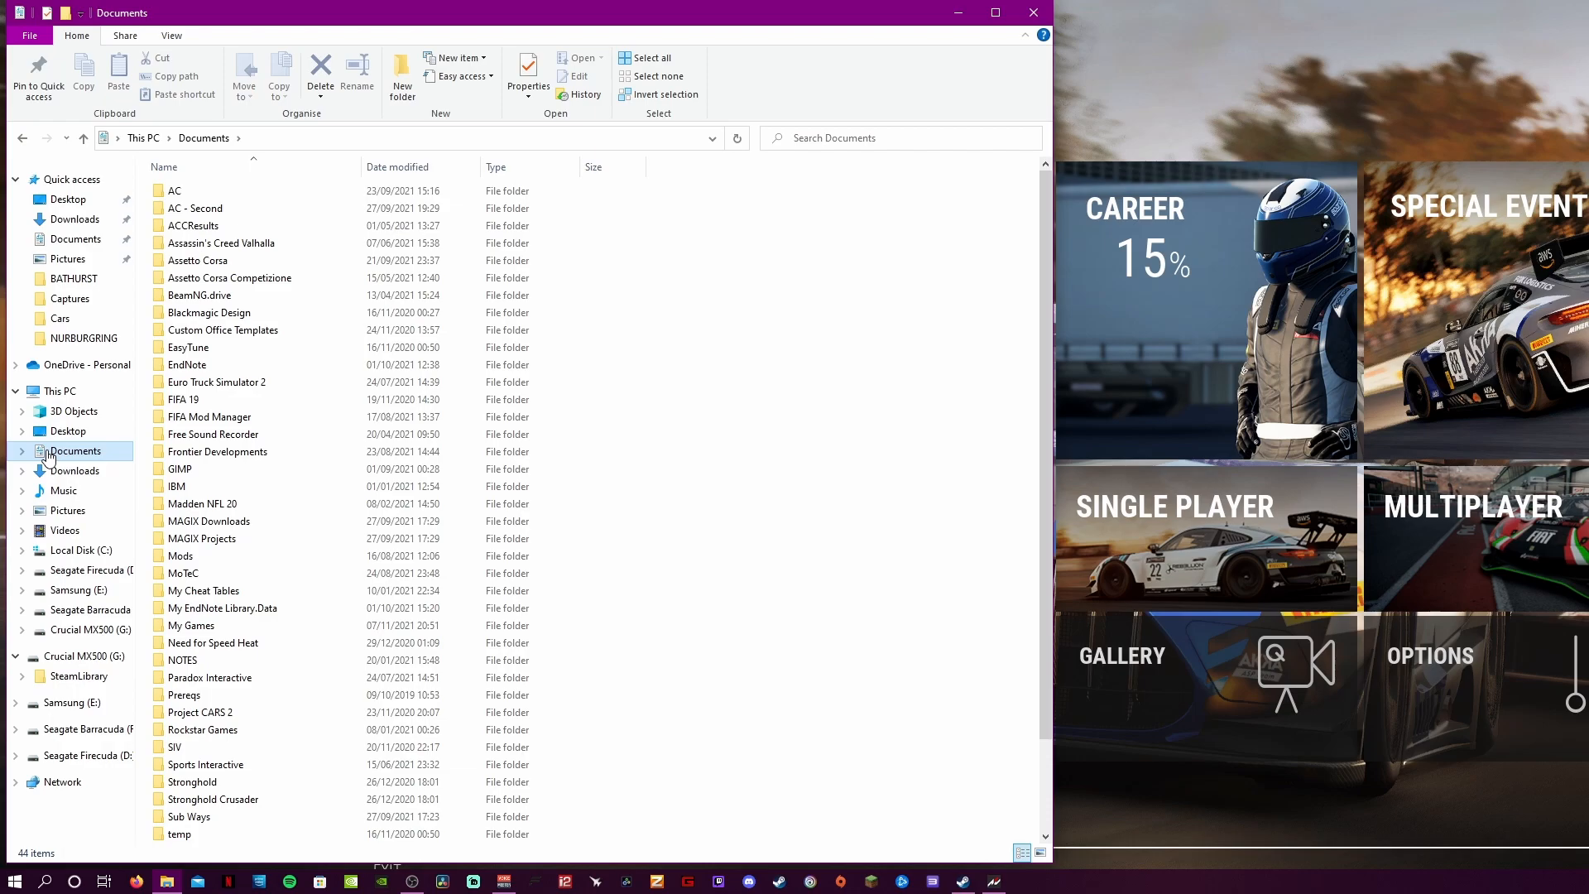
Switch to File Explorer and open the Liveries folder in Documents > Assetto Corsa Competizione > Customs.
{"action": "double_click", "coordinate": [221, 282]}
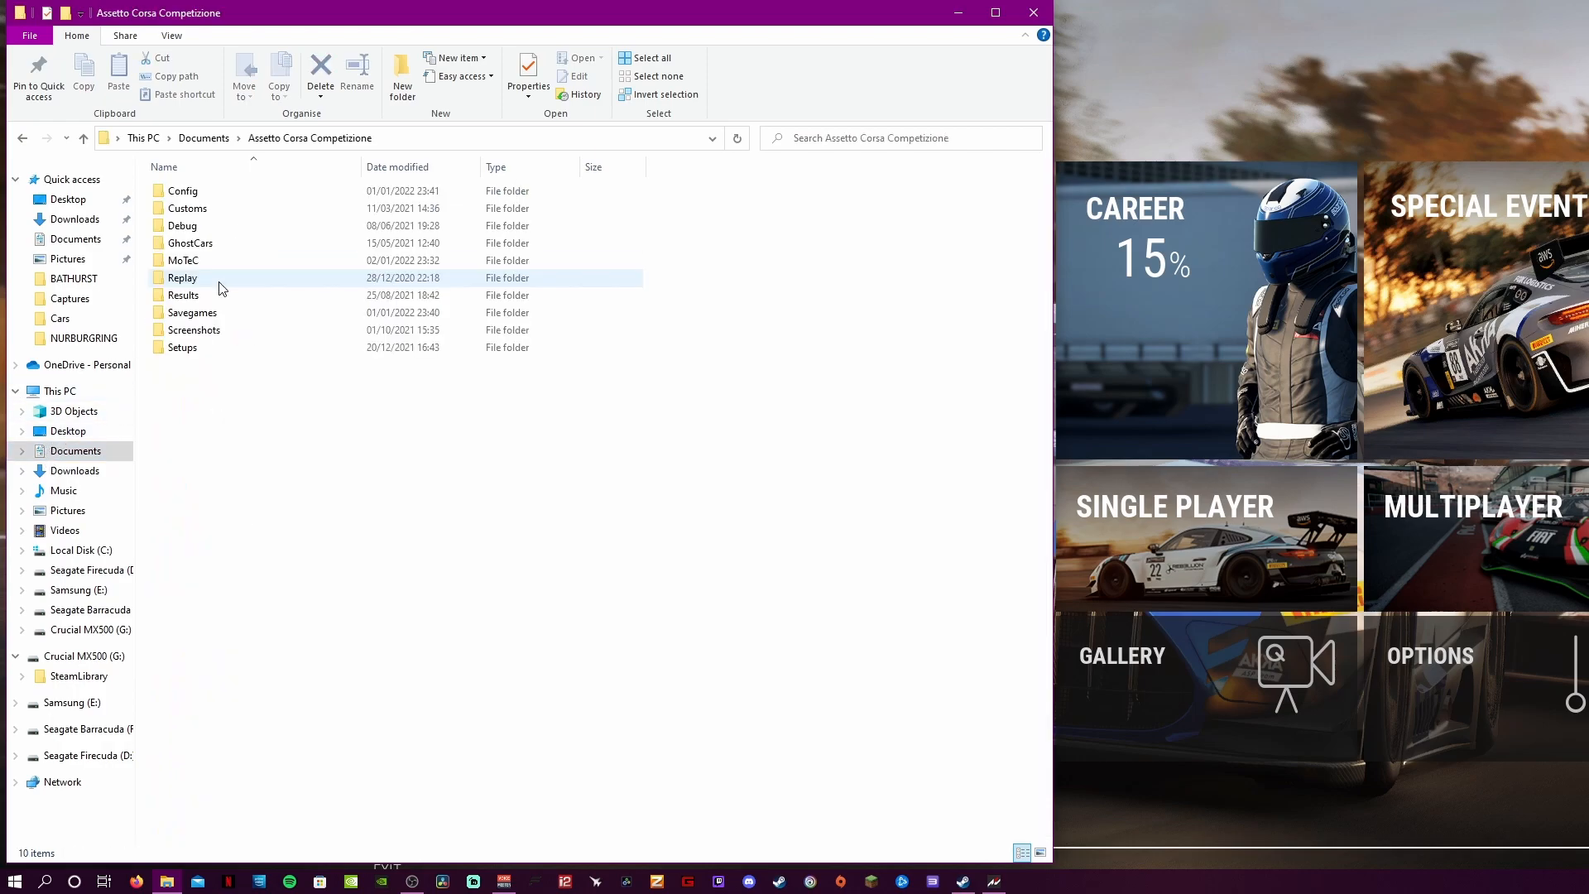
{"action": "double_click", "coordinate": [196, 211]}
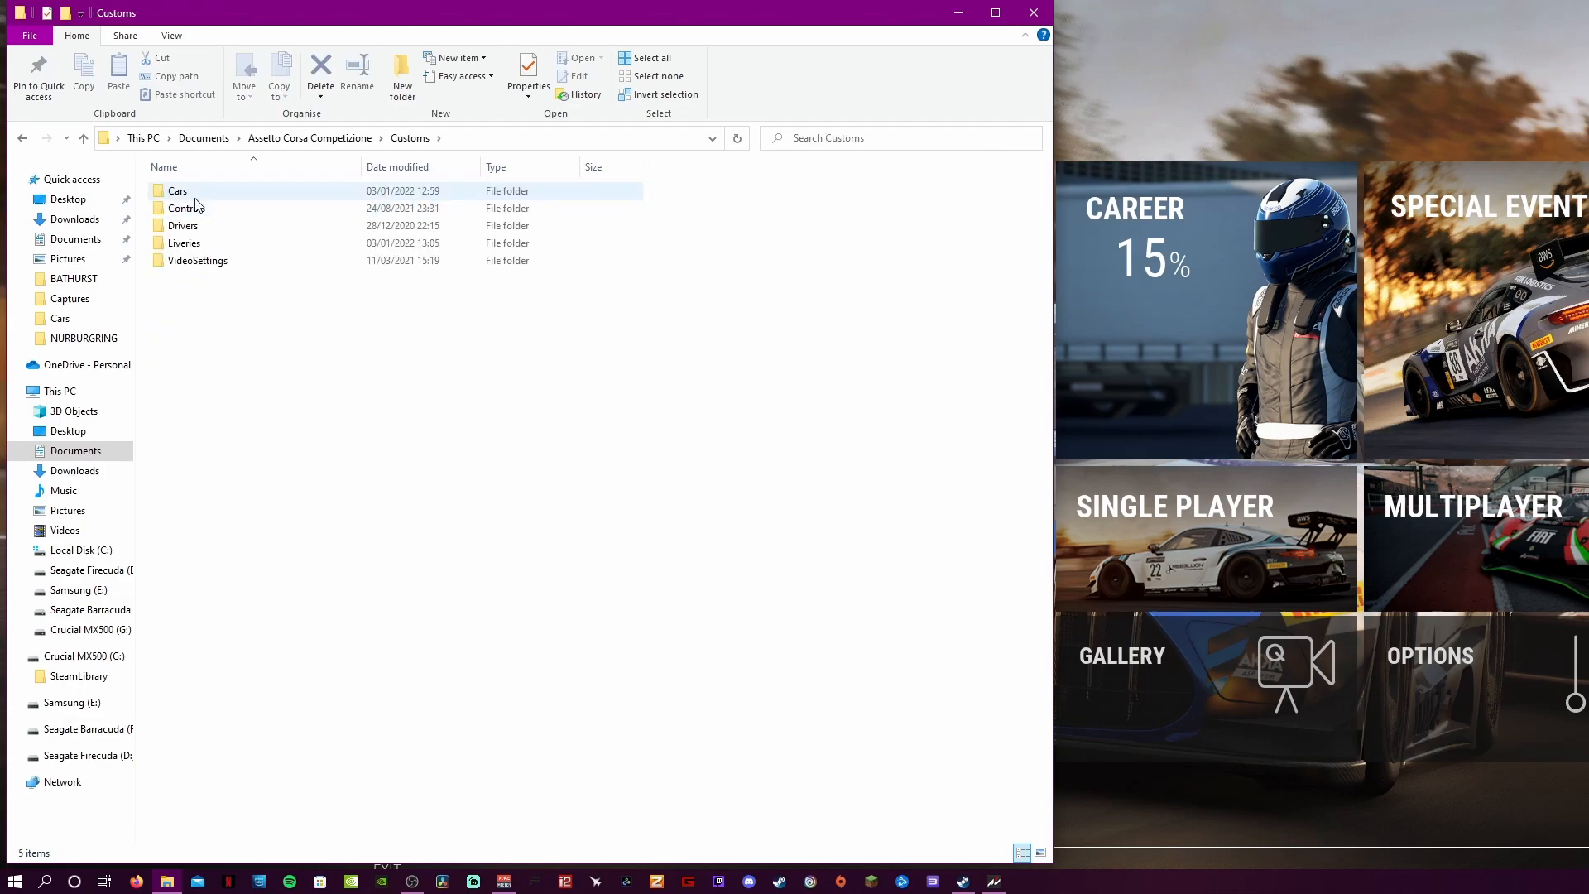
{"action": "double_click", "coordinate": [206, 245]}
Look through the livery folders and check the contents of rdogfoca and Big Family.
{"action": "scroll", "coordinate": [205, 204], "scroll_direction": "down", "scroll_amount": 8}
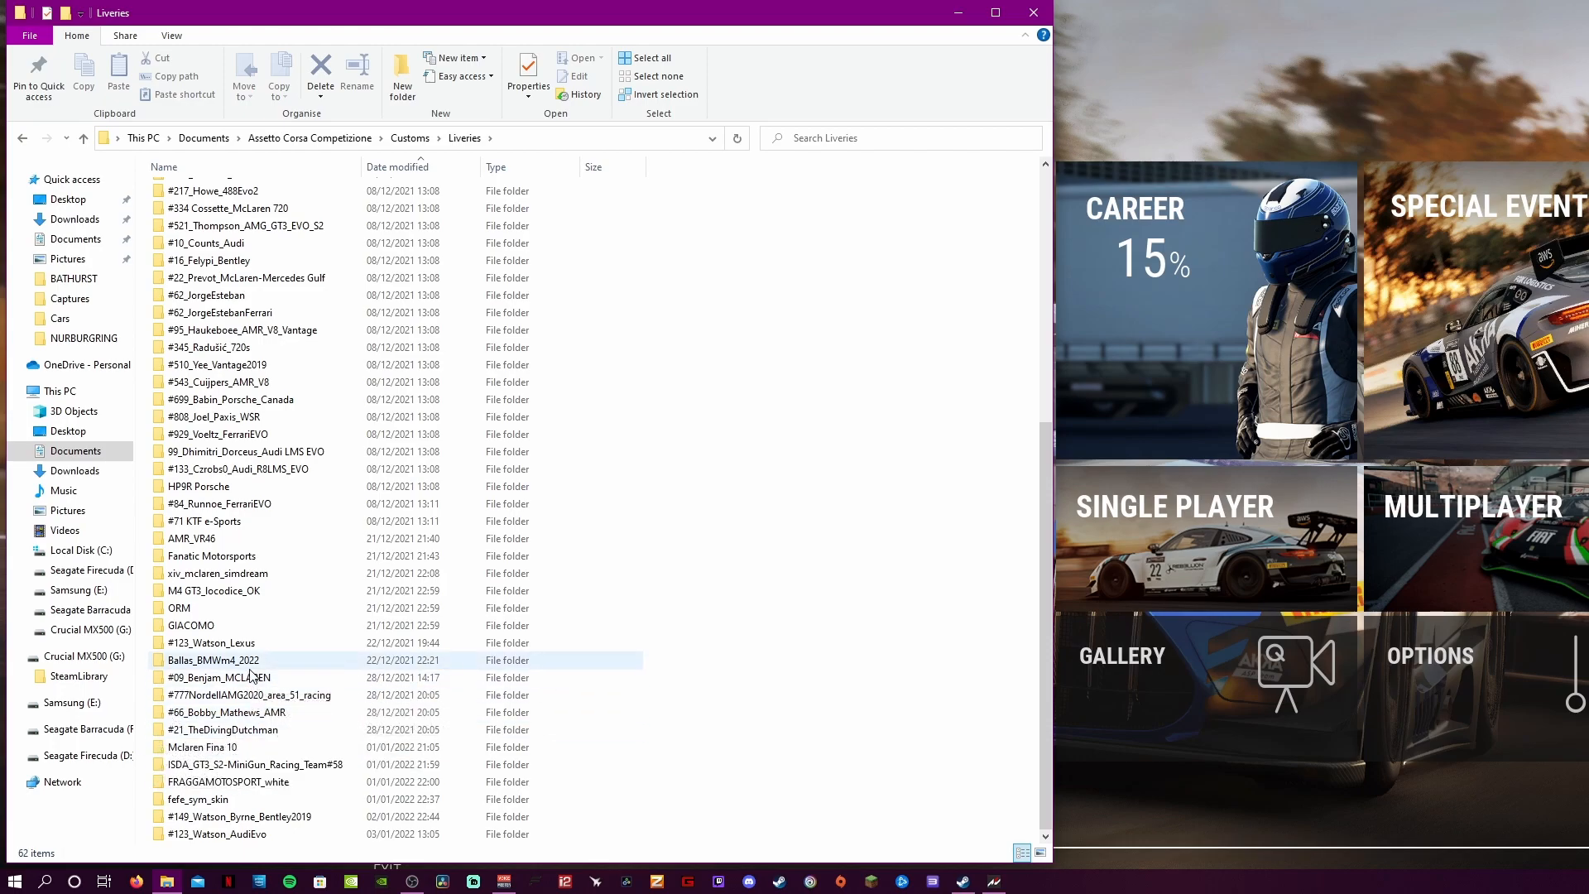
{"action": "scroll", "coordinate": [299, 685], "scroll_direction": "up", "scroll_amount": 5}
{"action": "scroll", "coordinate": [299, 685], "scroll_direction": "up", "scroll_amount": 3}
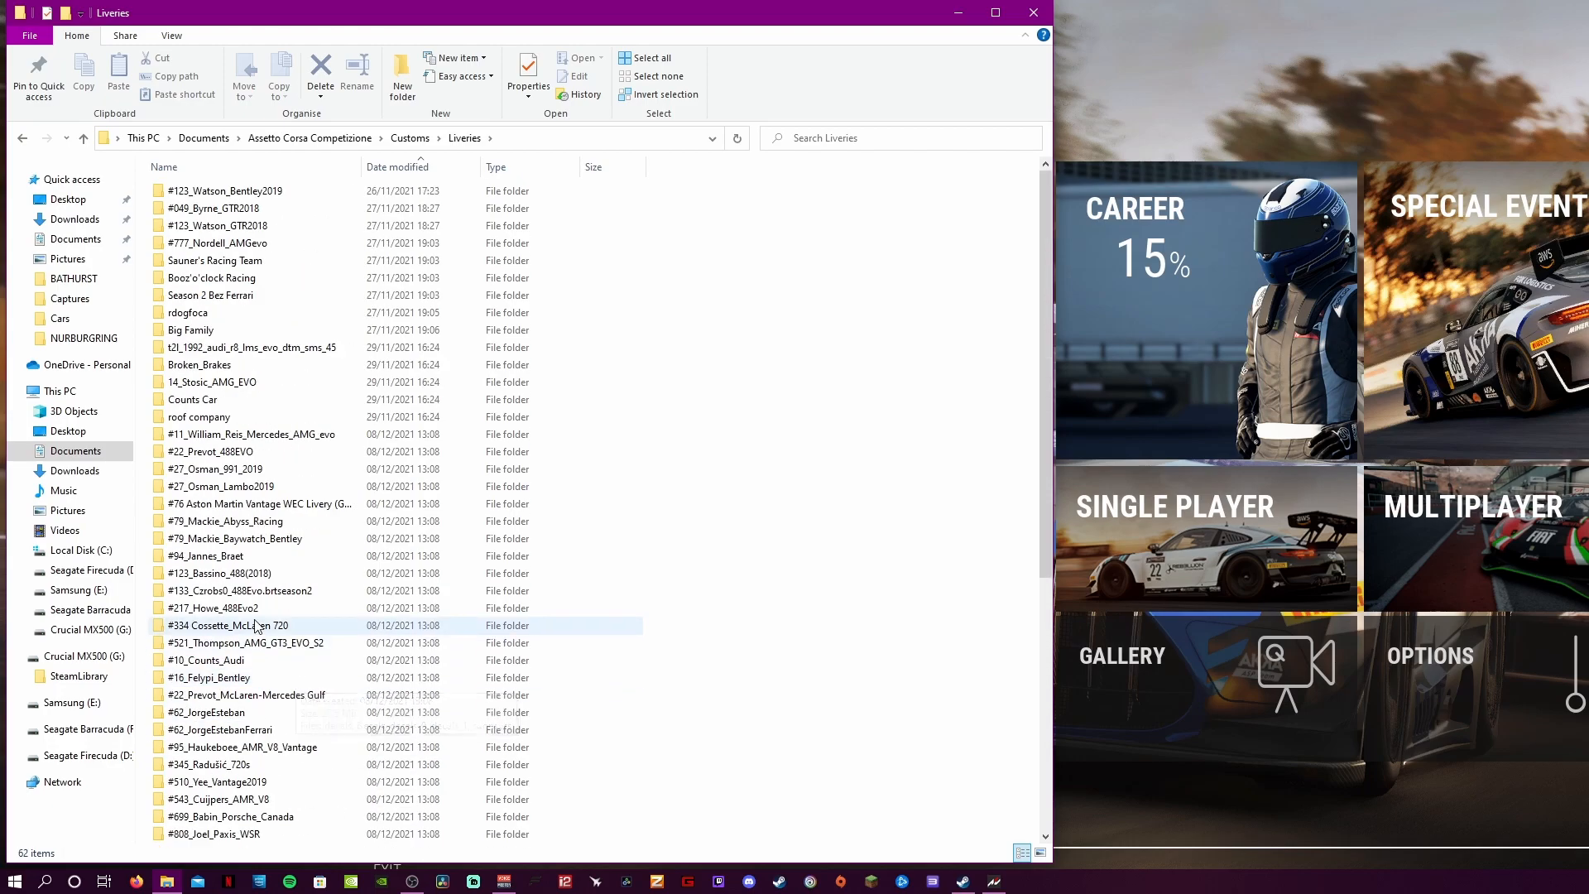
{"action": "left_click", "coordinate": [208, 315]}
{"action": "double_click", "coordinate": [208, 317]}
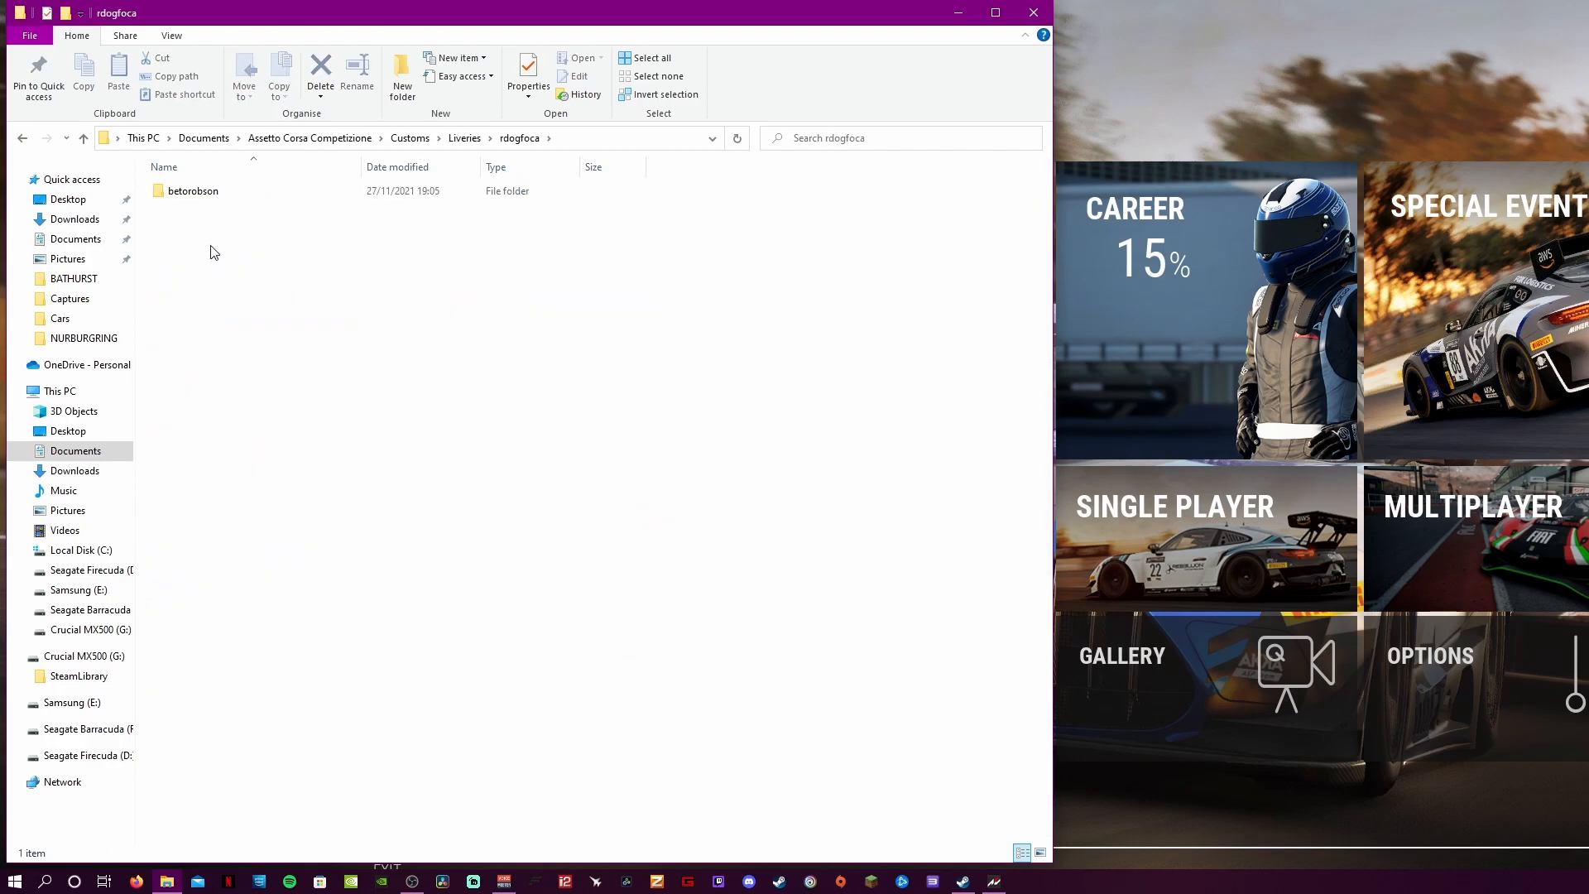
{"action": "left_click", "coordinate": [23, 137]}
{"action": "double_click", "coordinate": [234, 334]}
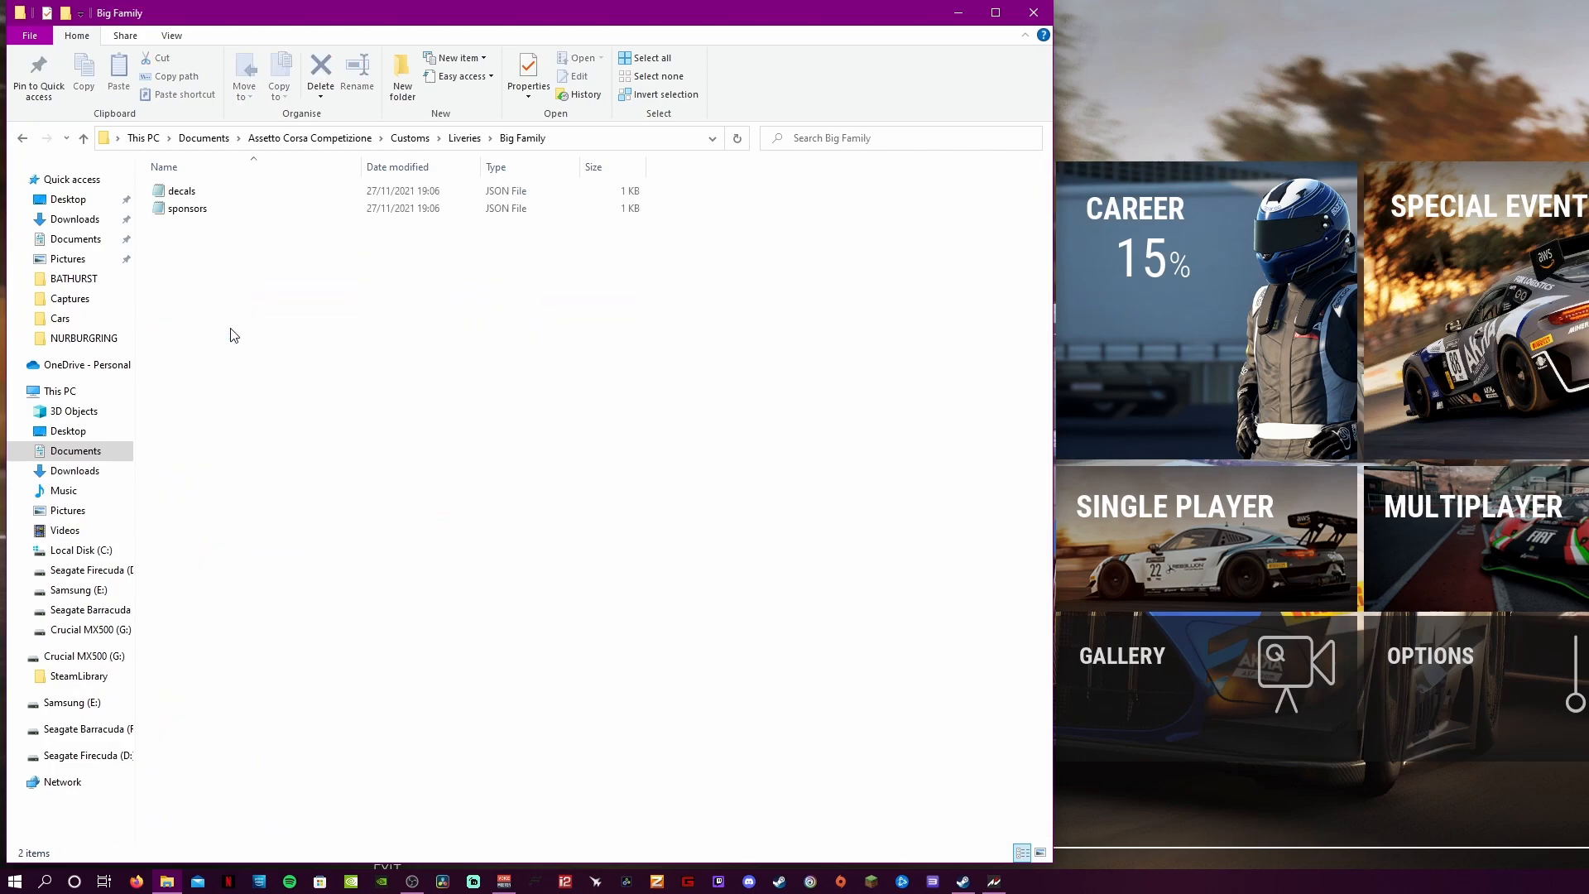
{"action": "left_click", "coordinate": [23, 137]}
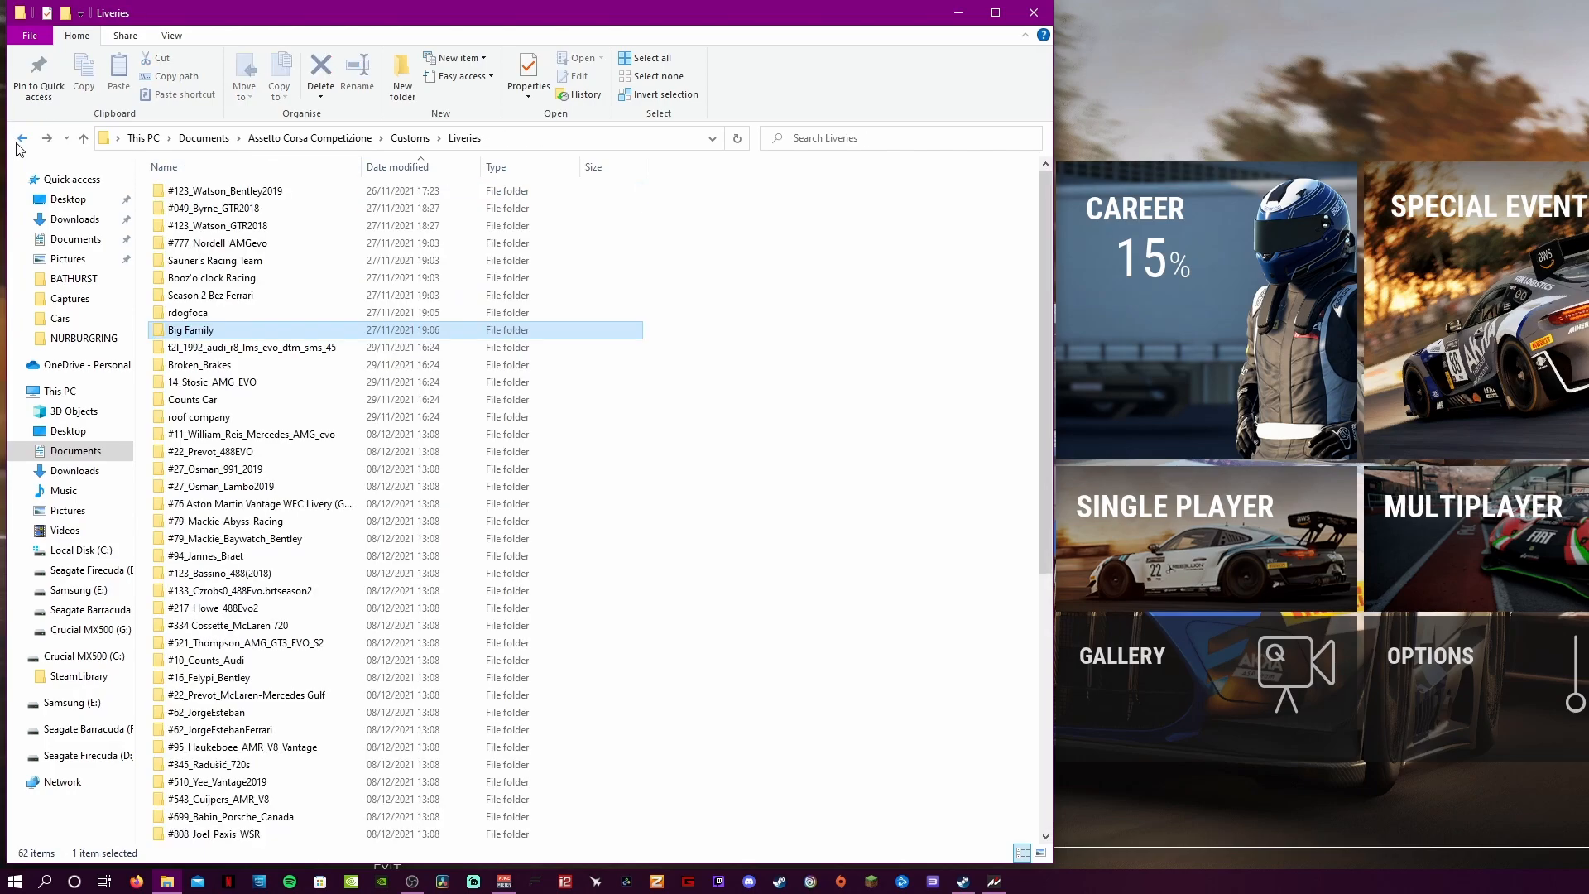
Open the number 123 Bentley2019 livery folder and examine its decals JSON, decals image, decals_0 and decals_1 files.
{"action": "double_click", "coordinate": [197, 191]}
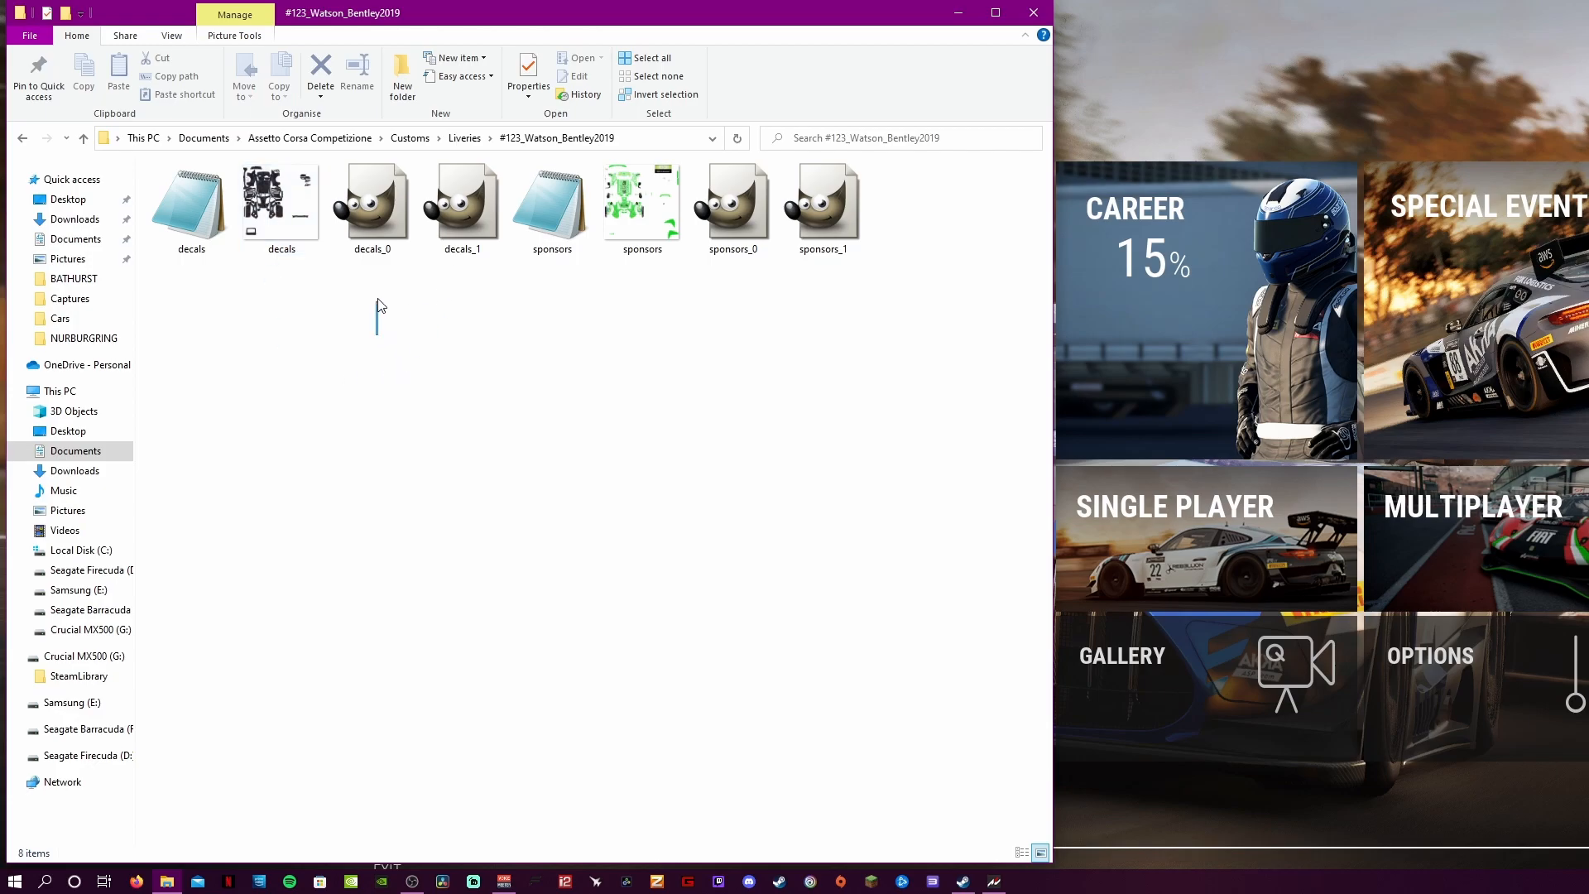
{"action": "left_click_drag", "start_coordinate": [378, 304], "coordinate": [464, 247]}
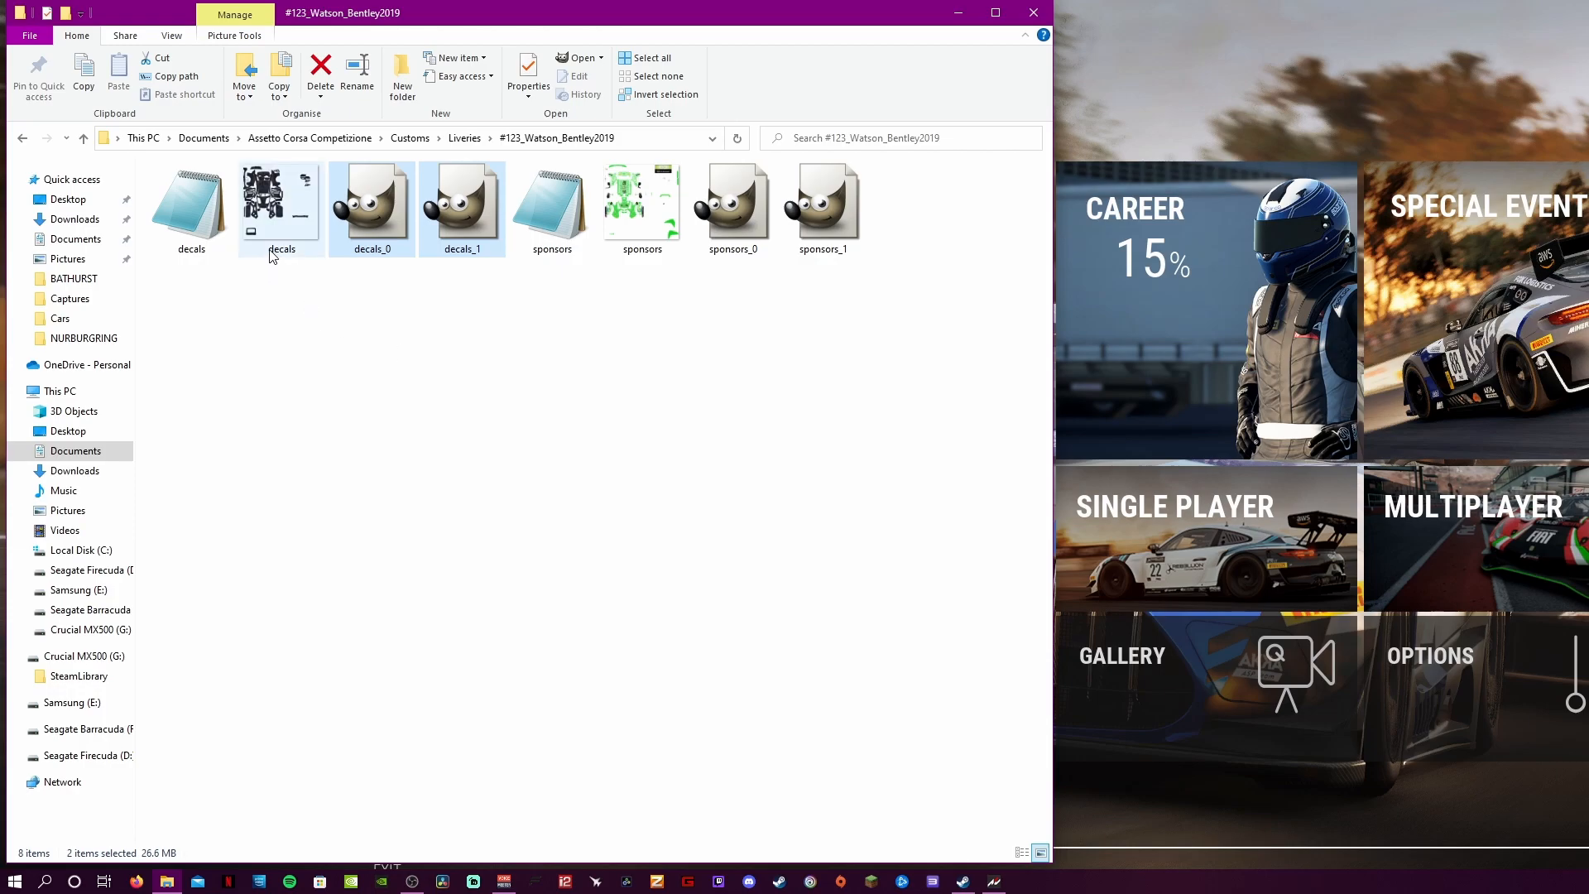
{"action": "left_click", "coordinate": [277, 219]}
{"action": "left_click", "coordinate": [171, 214]}
{"action": "left_click", "coordinate": [387, 244]}
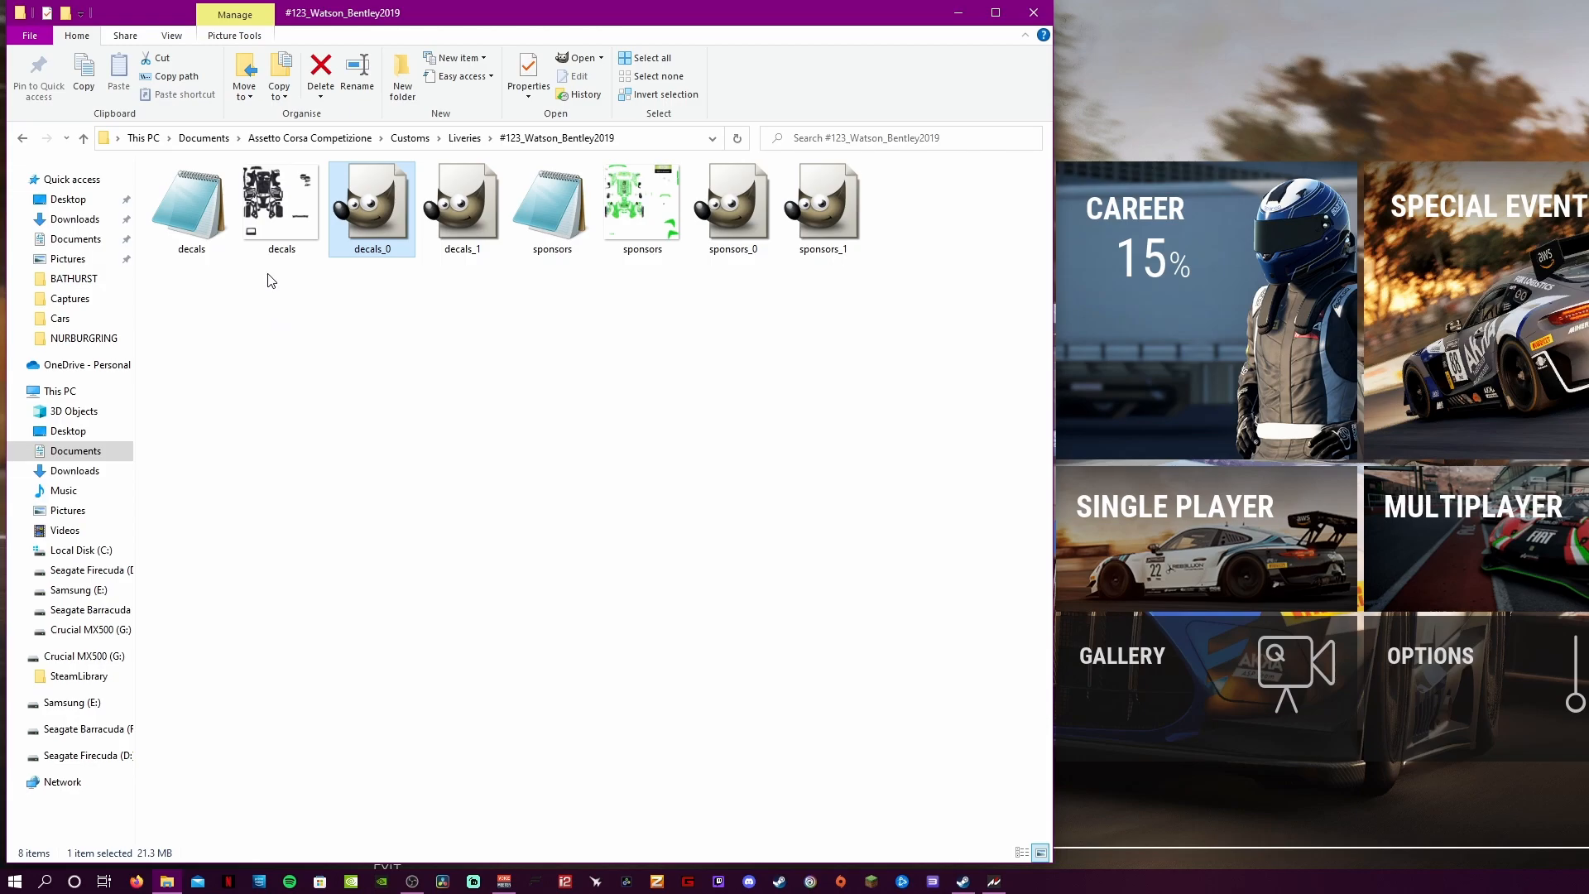
{"action": "left_click", "coordinate": [295, 235]}
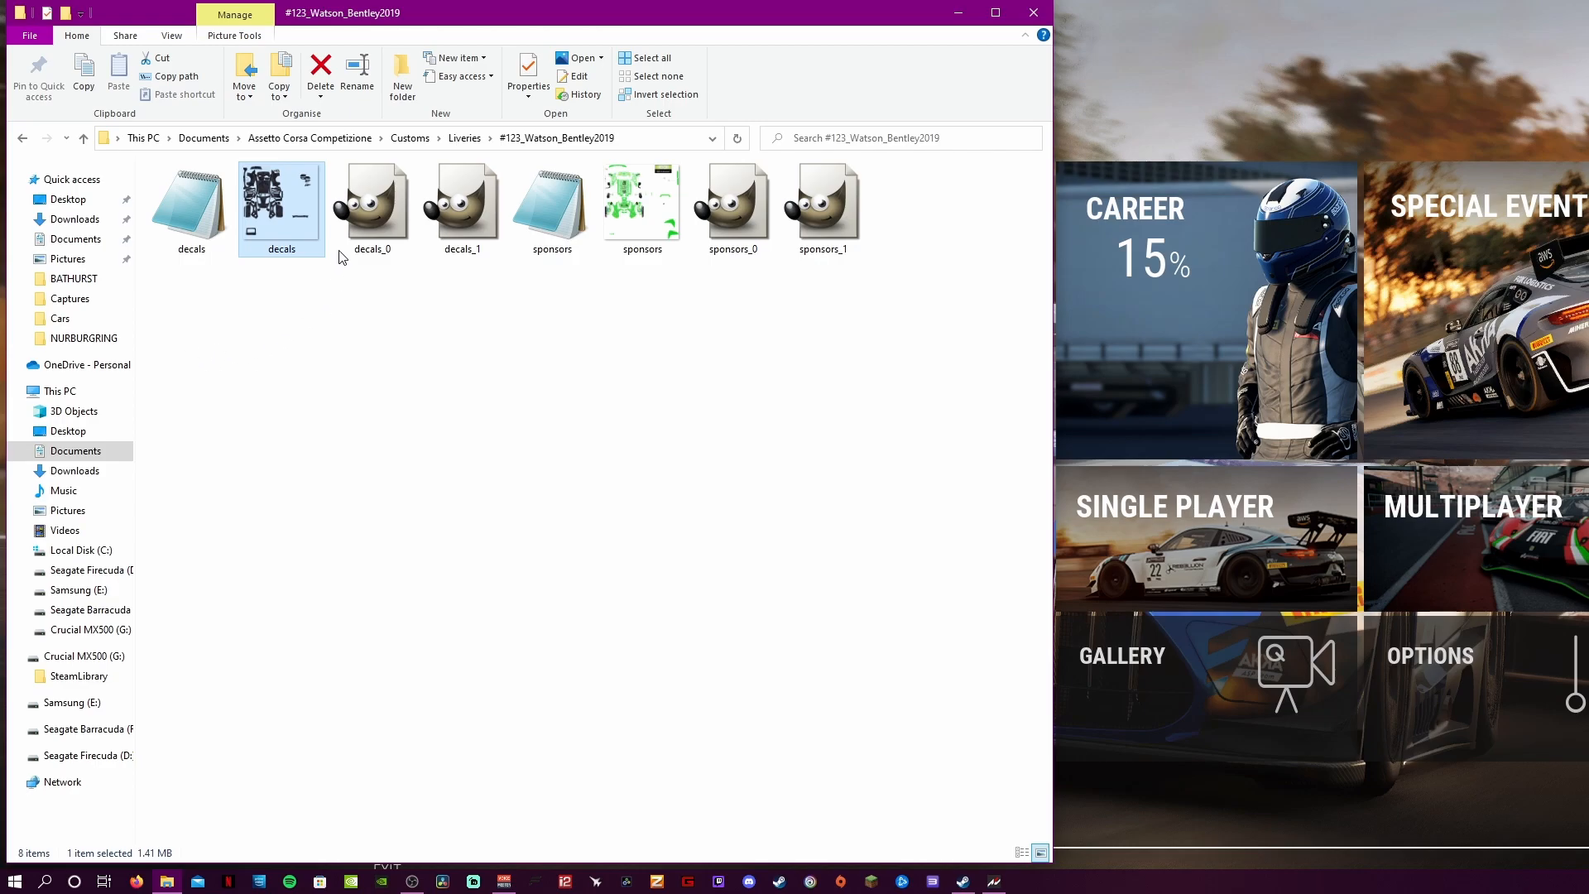
{"action": "left_click_drag", "start_coordinate": [395, 340], "coordinate": [445, 237]}
{"action": "mouse_move", "coordinate": [291, 285]}
{"action": "left_mouse_down"}
{"action": "mouse_move", "coordinate": [276, 214]}
{"action": "mouse_move", "coordinate": [282, 286]}
{"action": "left_mouse_up"}
{"action": "left_click", "coordinate": [335, 352]}
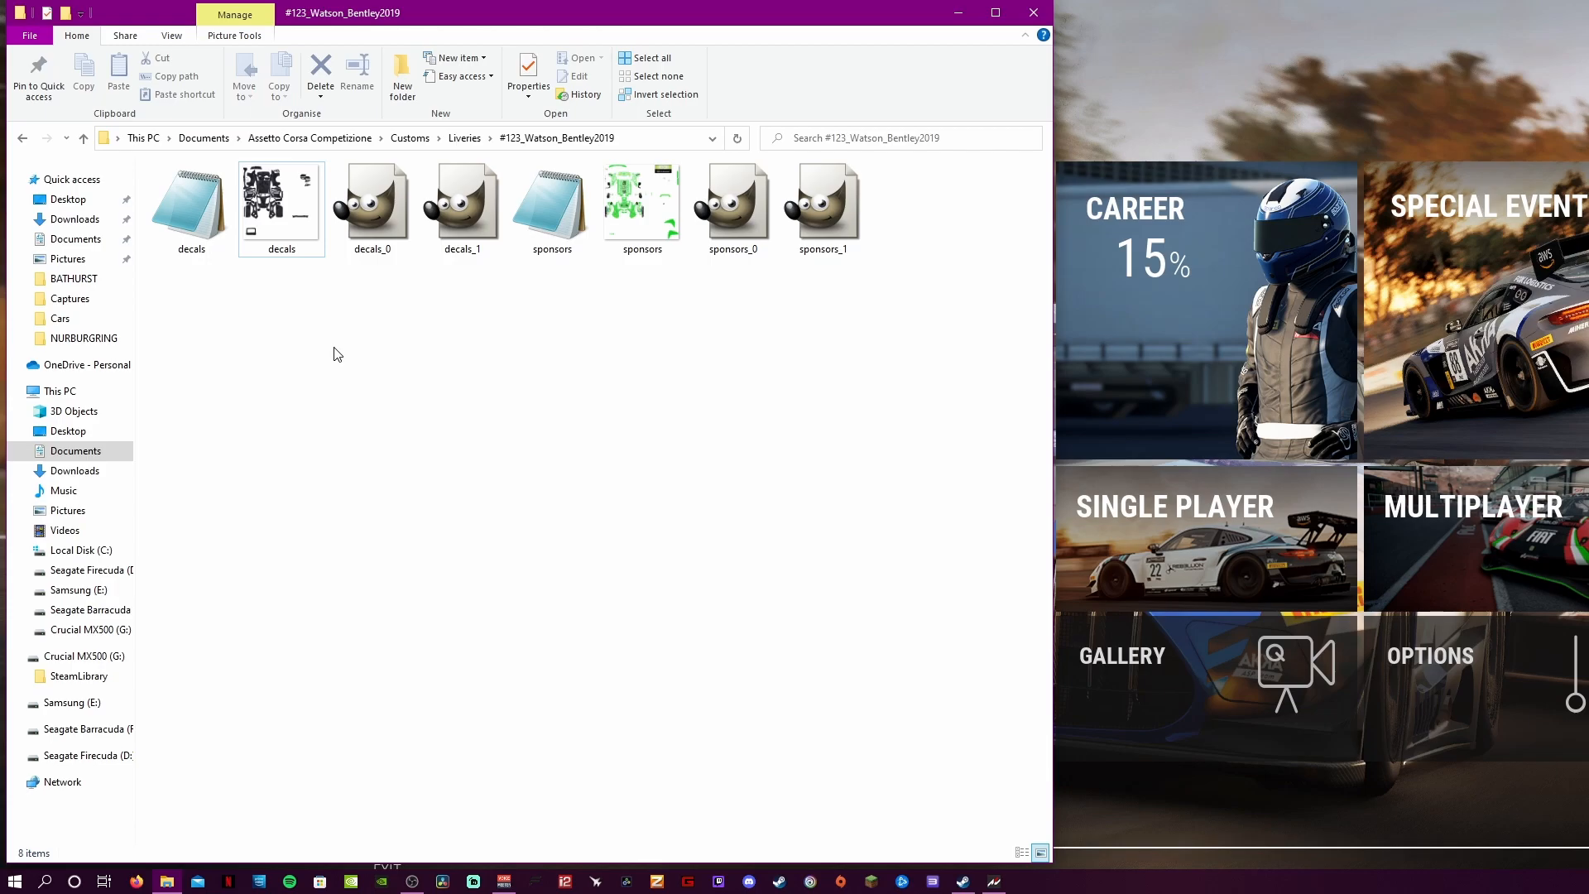
{"action": "left_click_drag", "start_coordinate": [415, 306], "coordinate": [475, 216]}
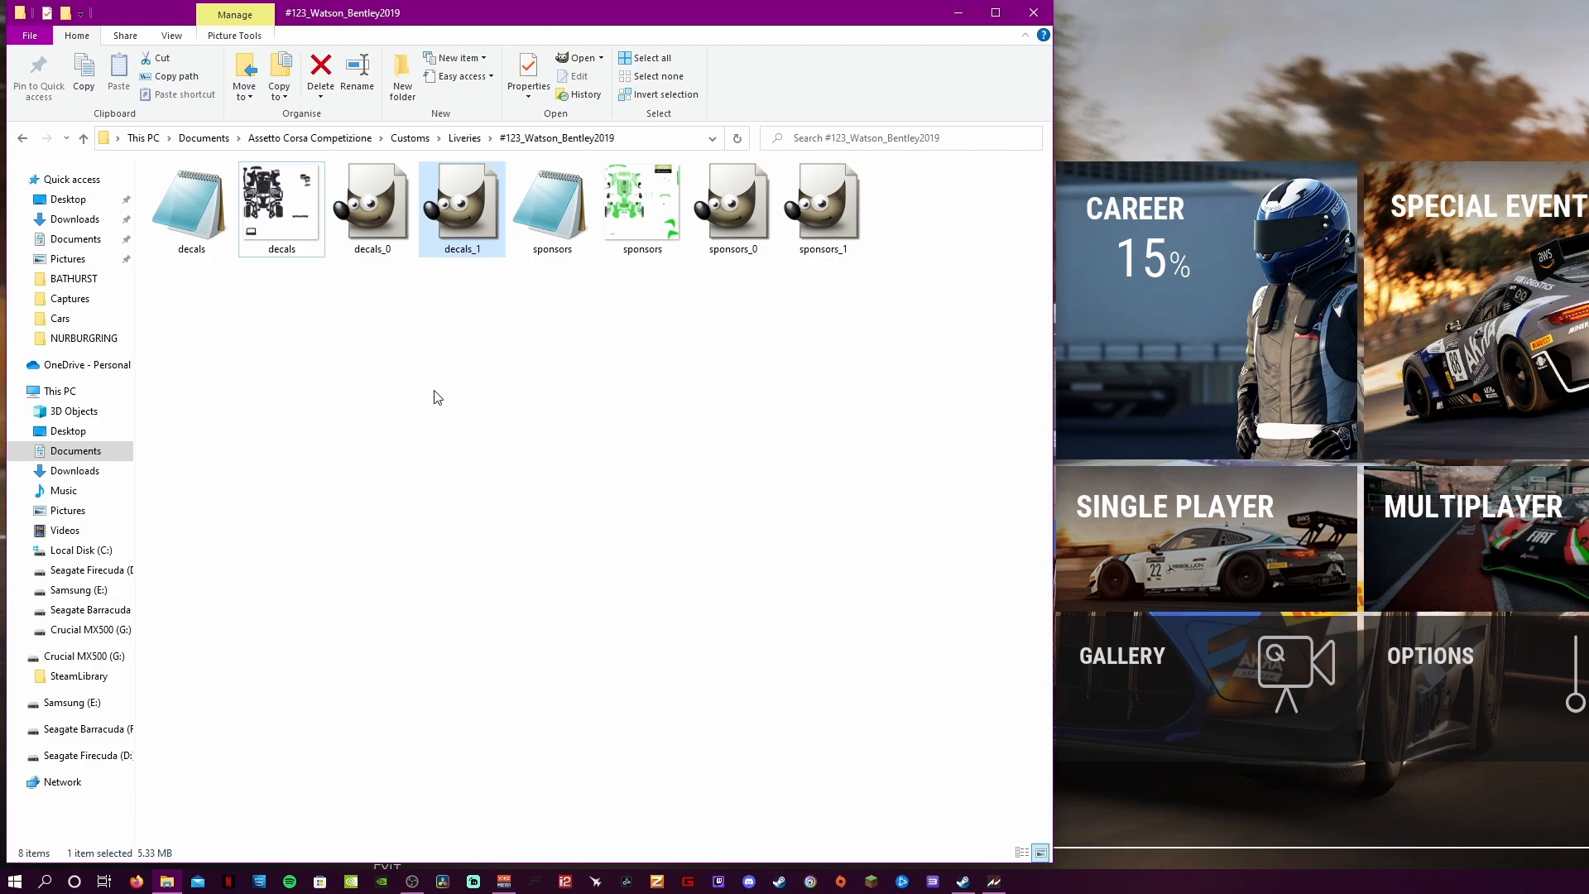
{"action": "left_click", "coordinate": [366, 255]}
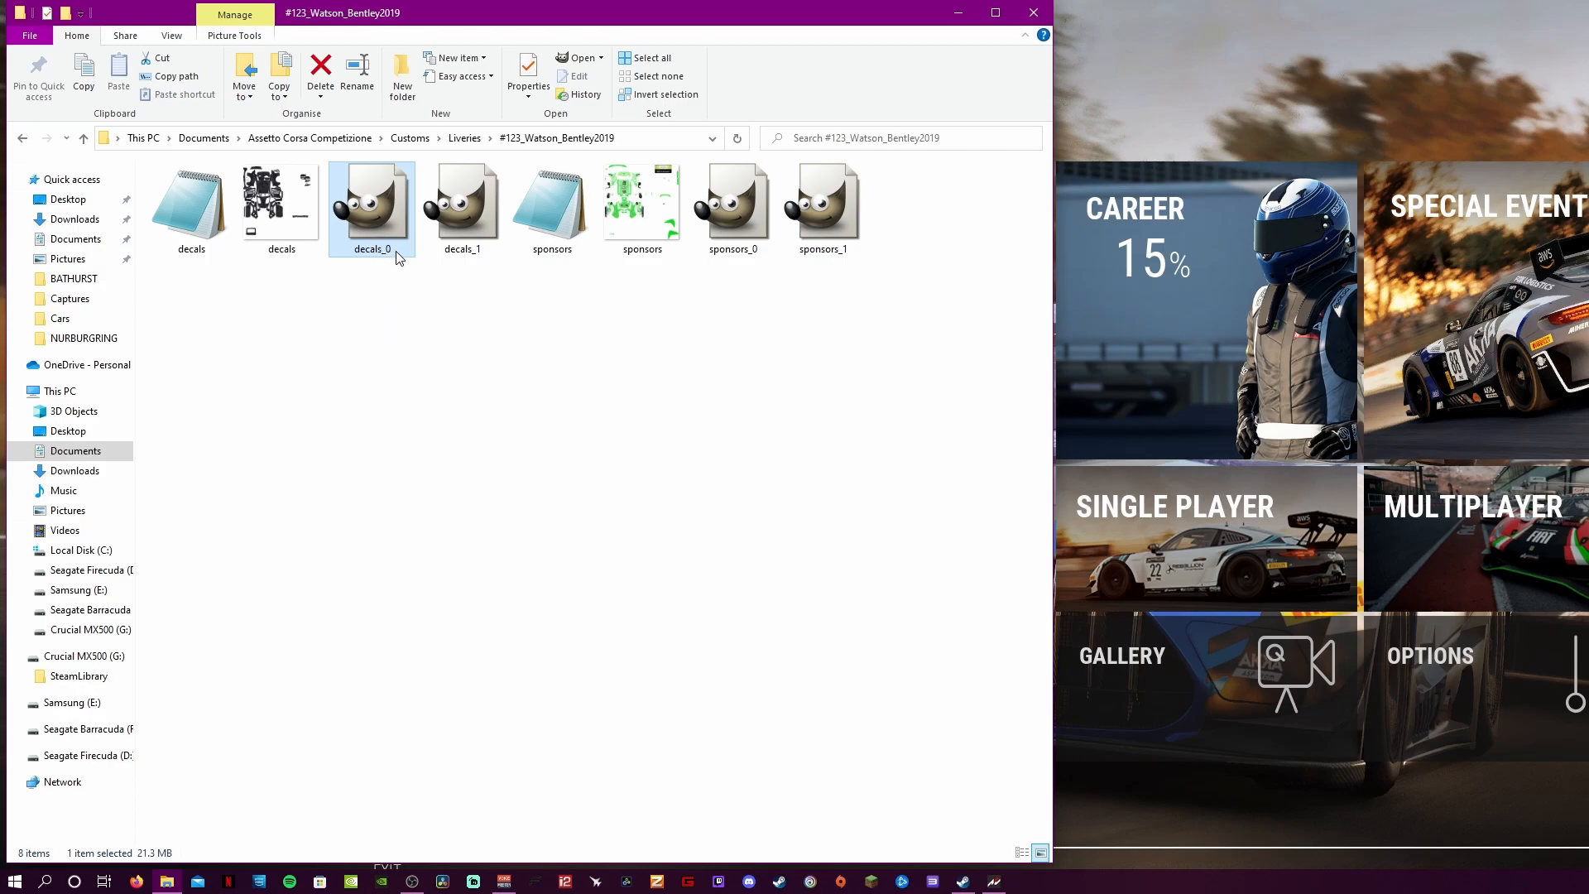
{"action": "left_click", "coordinate": [476, 245]}
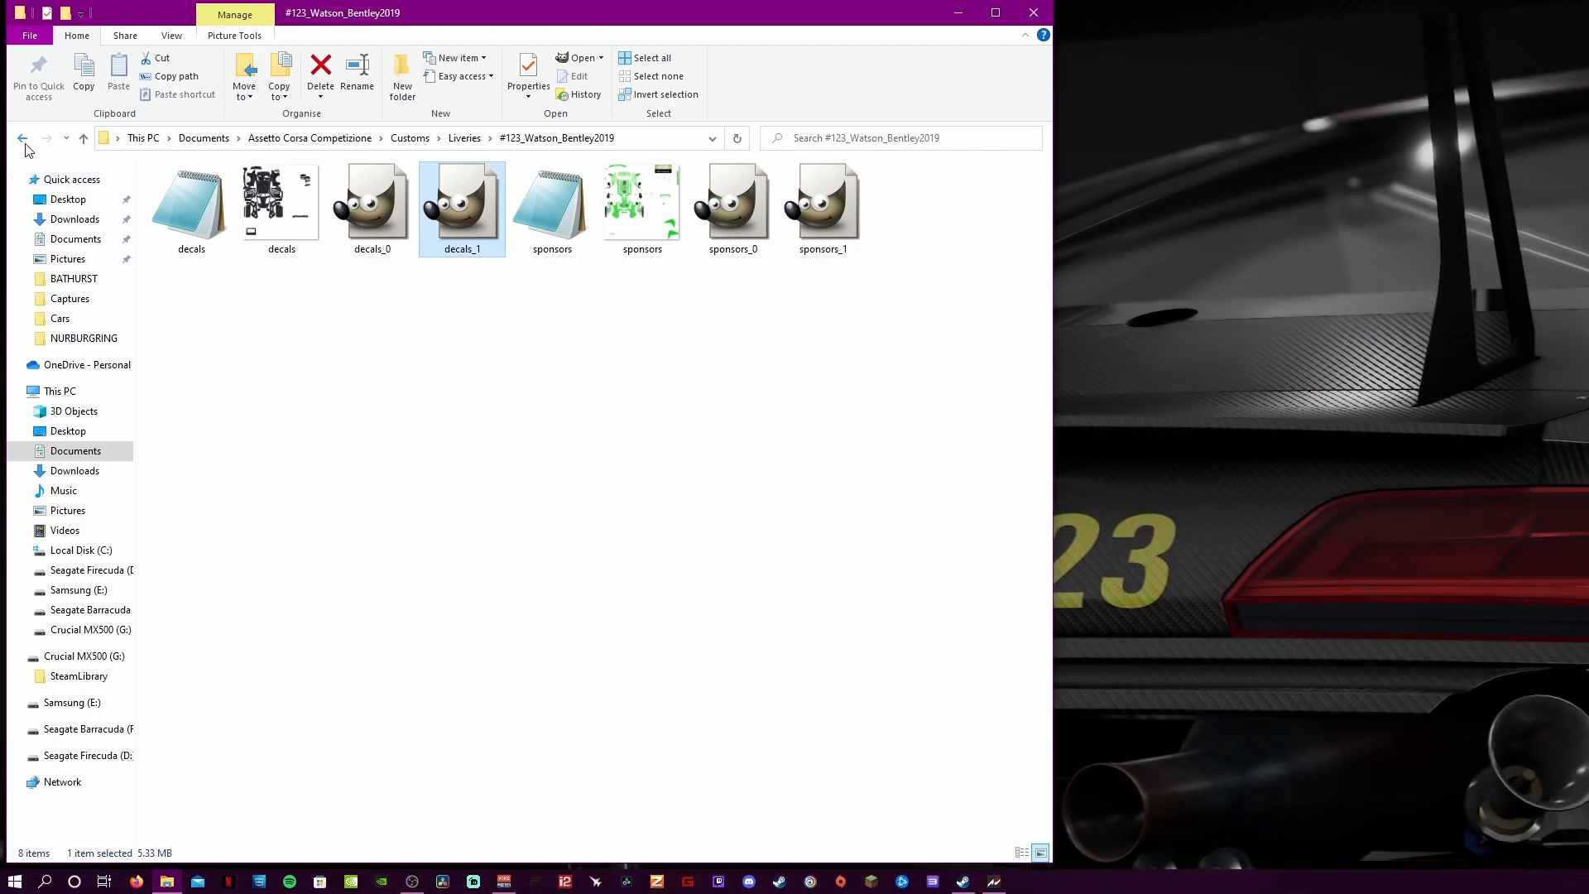
Leave the Bentley2019 livery folder and retrace the path from Assetto Corsa Competizione through Customs to the Liveries folder.
{"action": "left_click", "coordinate": [25, 146]}
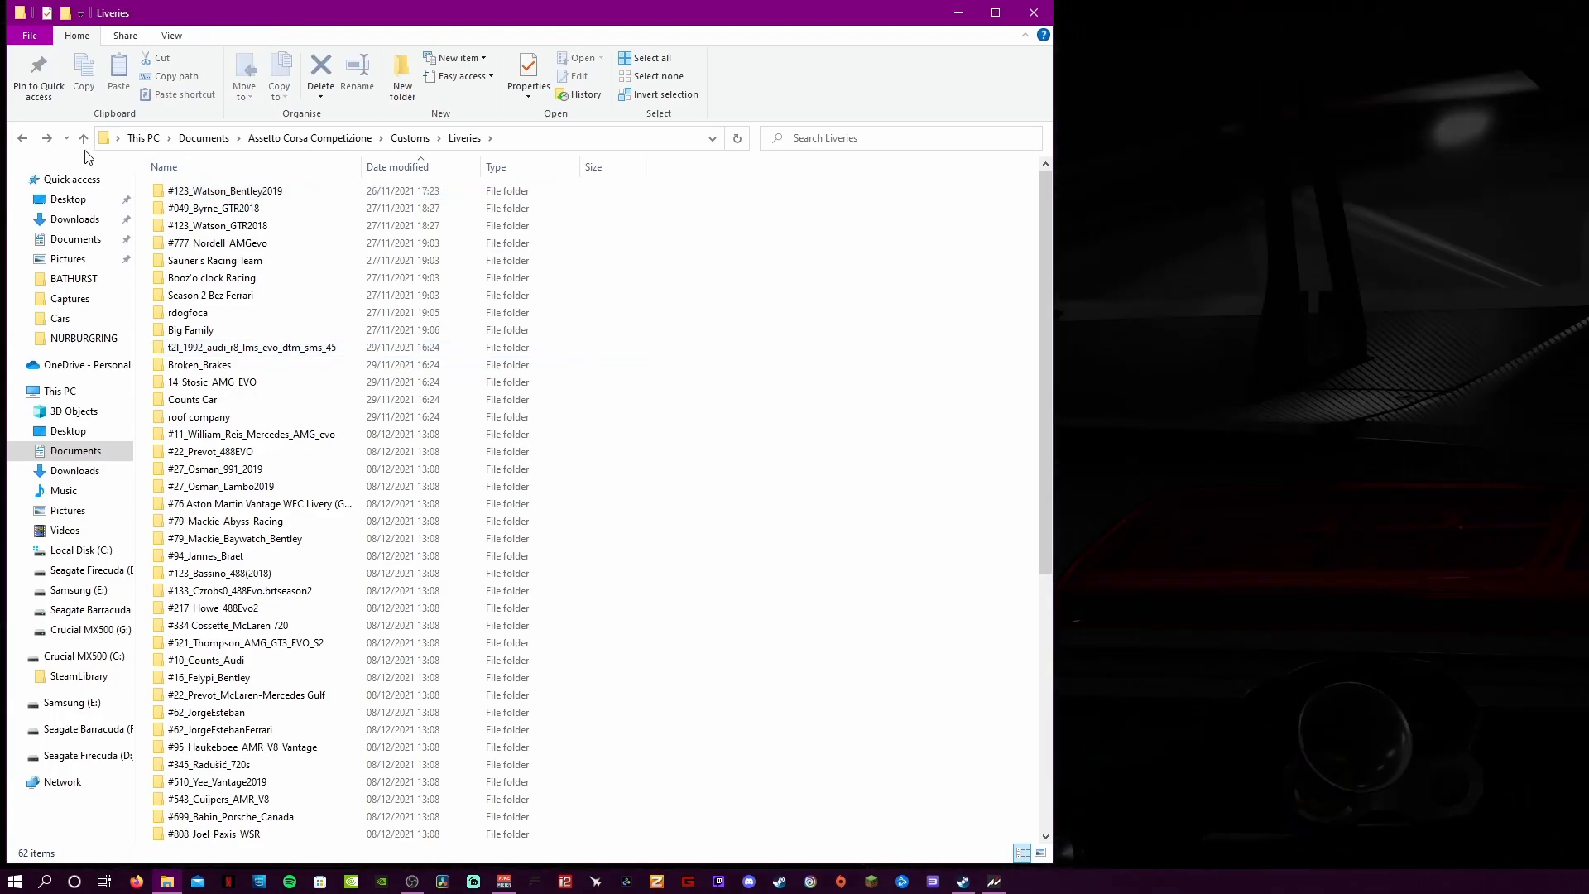
{"action": "left_click", "coordinate": [23, 139]}
{"action": "left_click", "coordinate": [23, 139]}
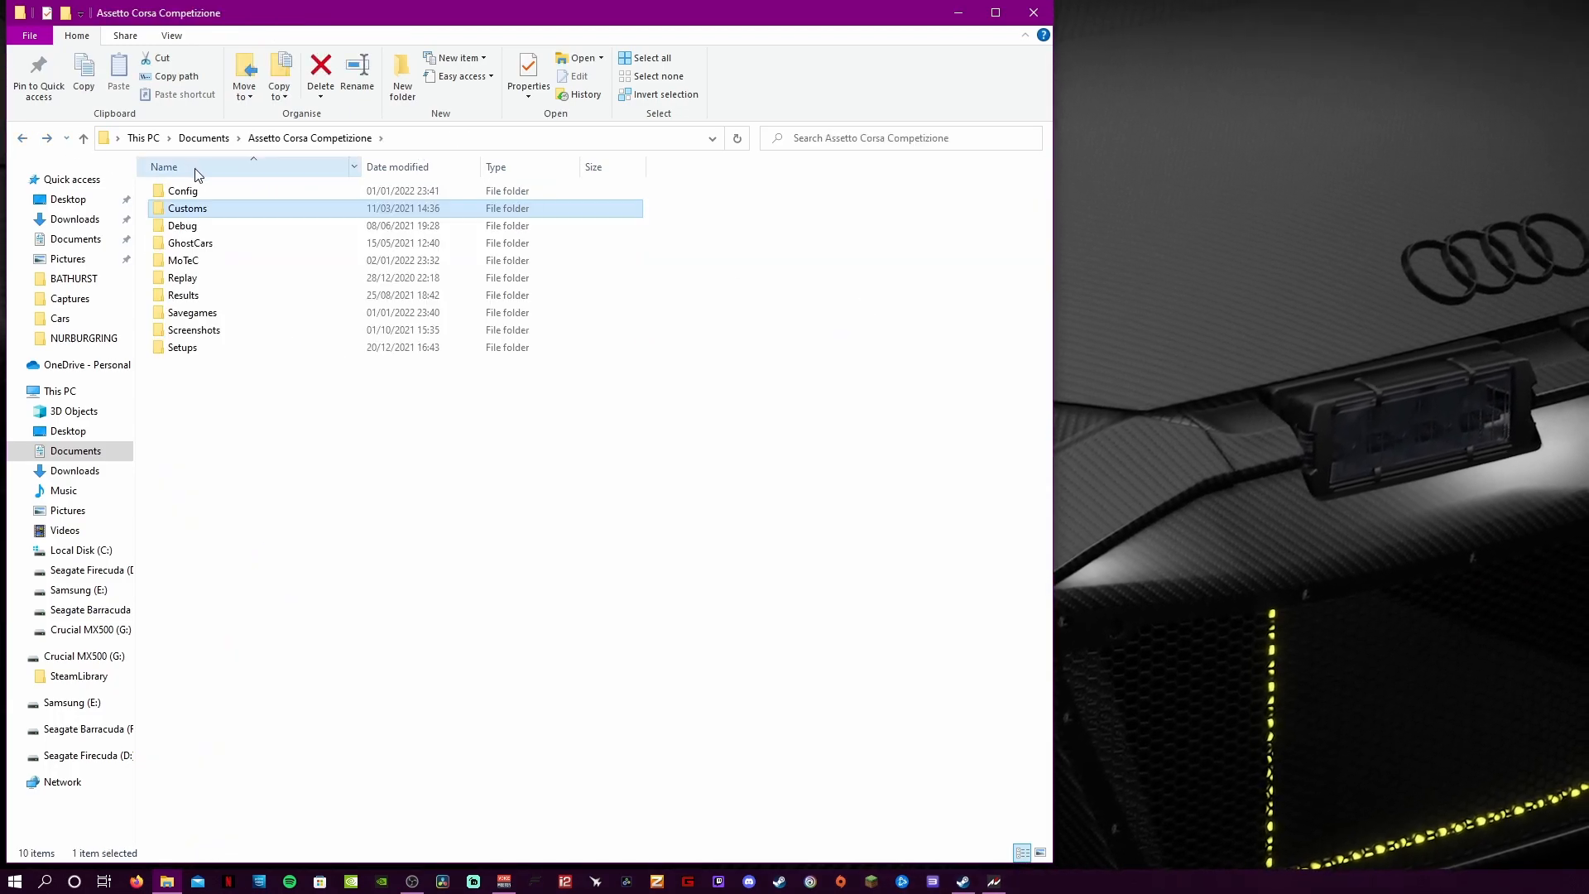
{"action": "double_click", "coordinate": [237, 210]}
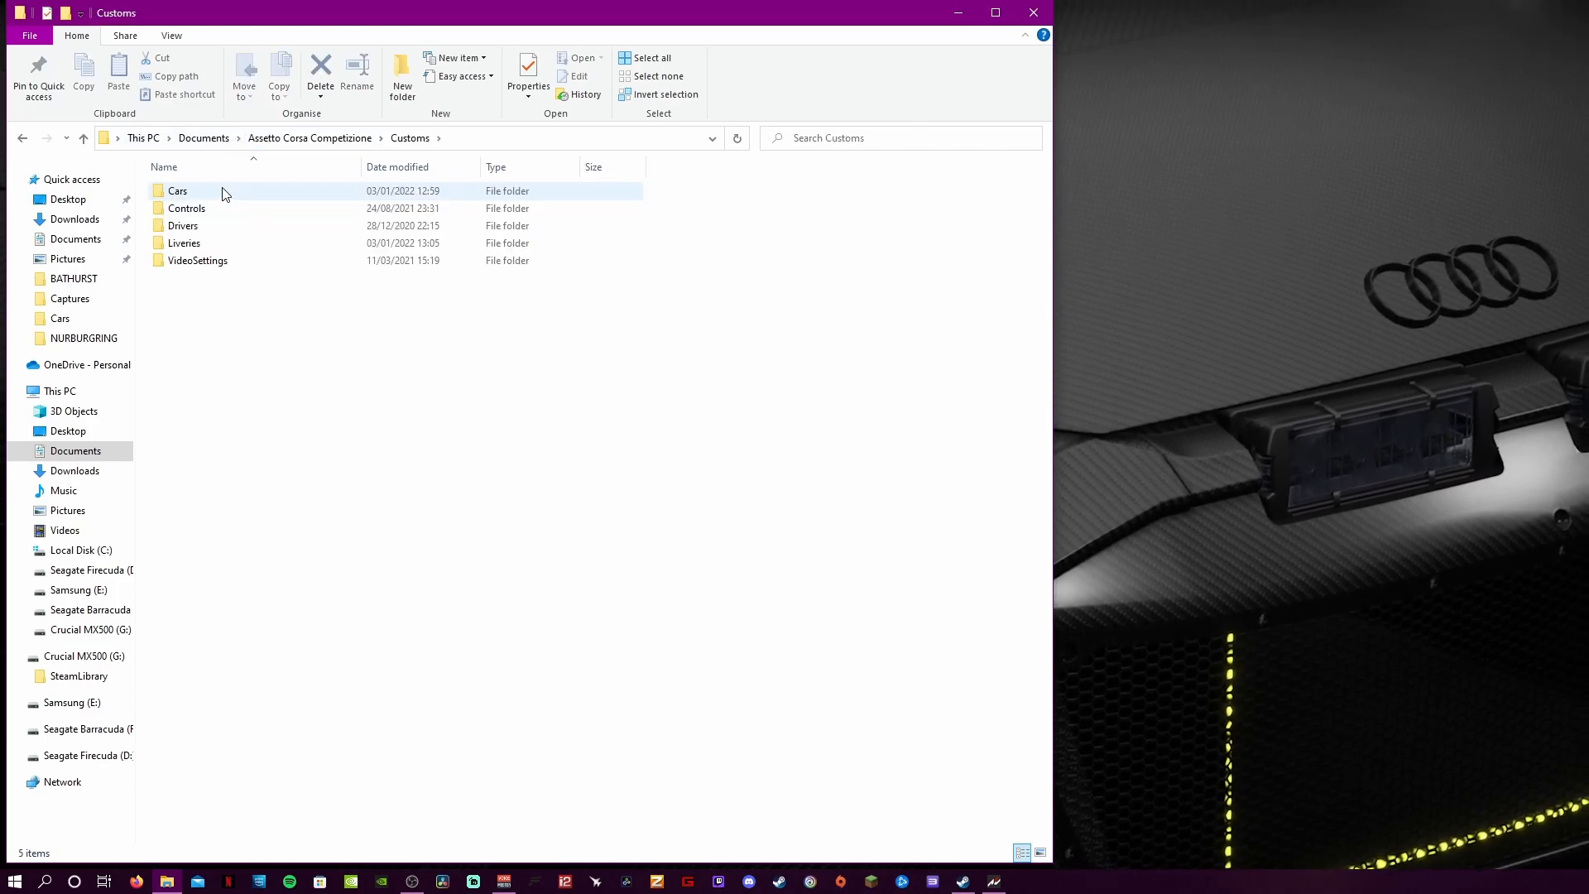
{"action": "double_click", "coordinate": [207, 244]}
Create a new folder with the default name inside Liveries and delete it again.
{"action": "right_click", "coordinate": [698, 308]}
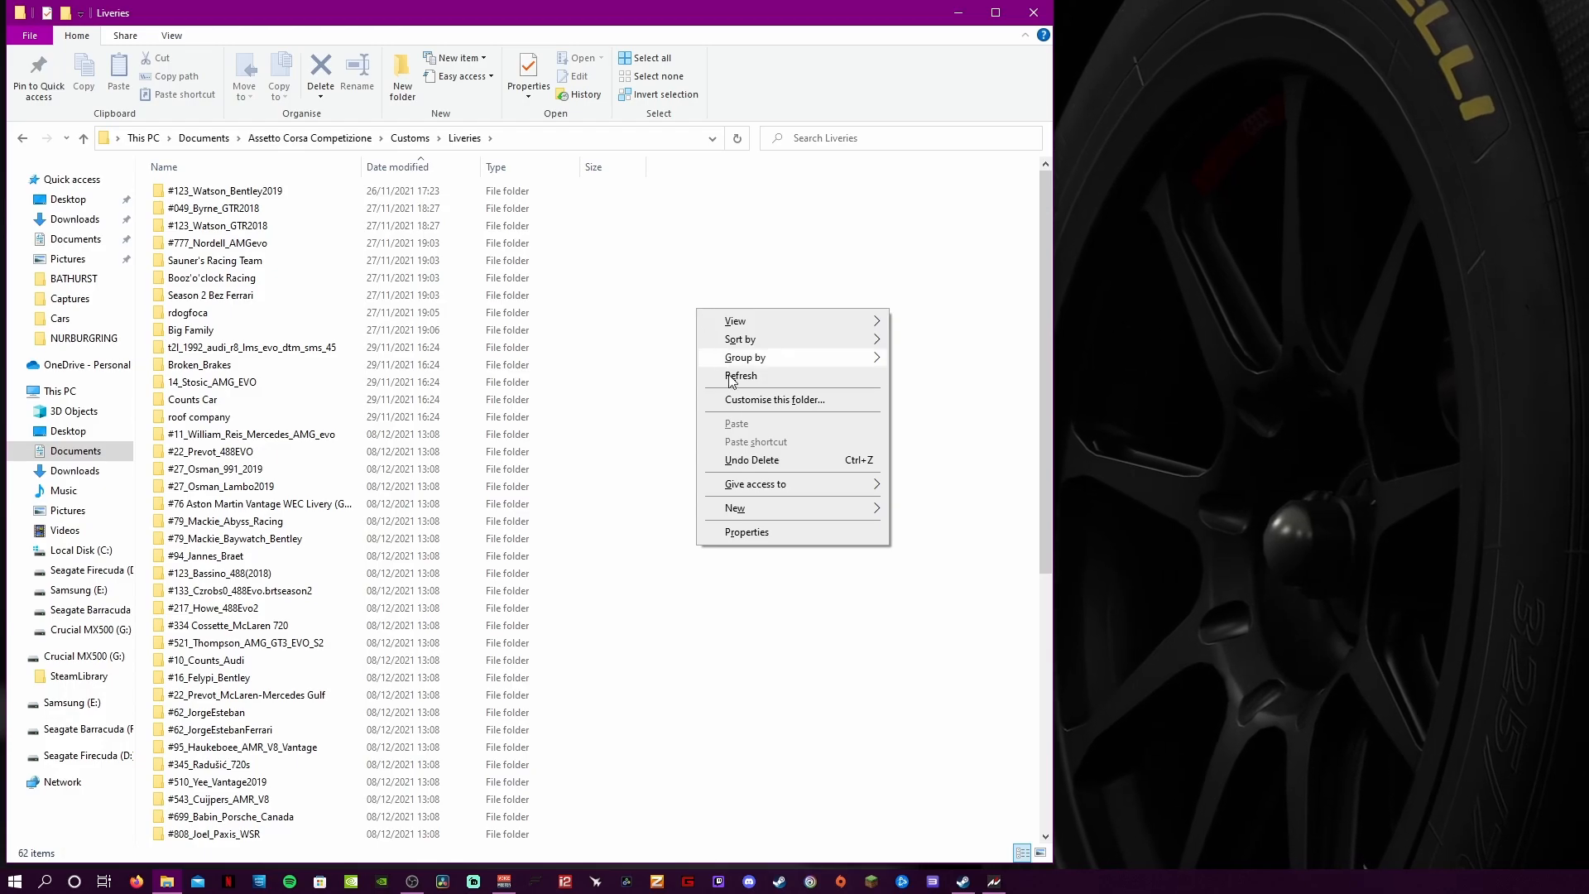
{"action": "mouse_move", "coordinate": [819, 516]}
{"action": "left_click", "coordinate": [911, 511]}
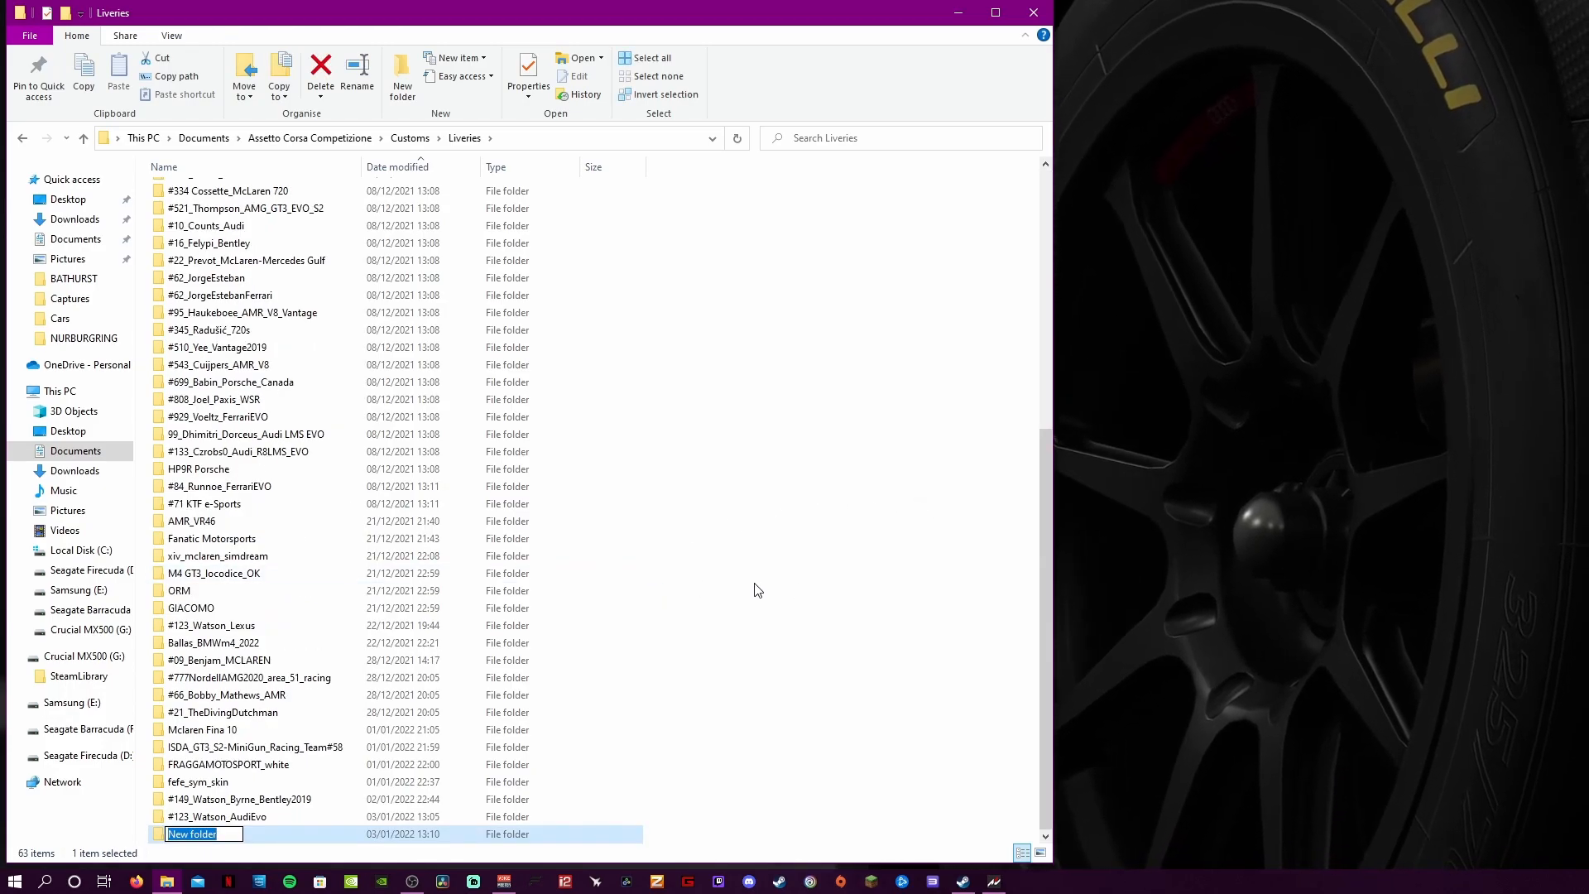
{"action": "key", "text": "Return"}
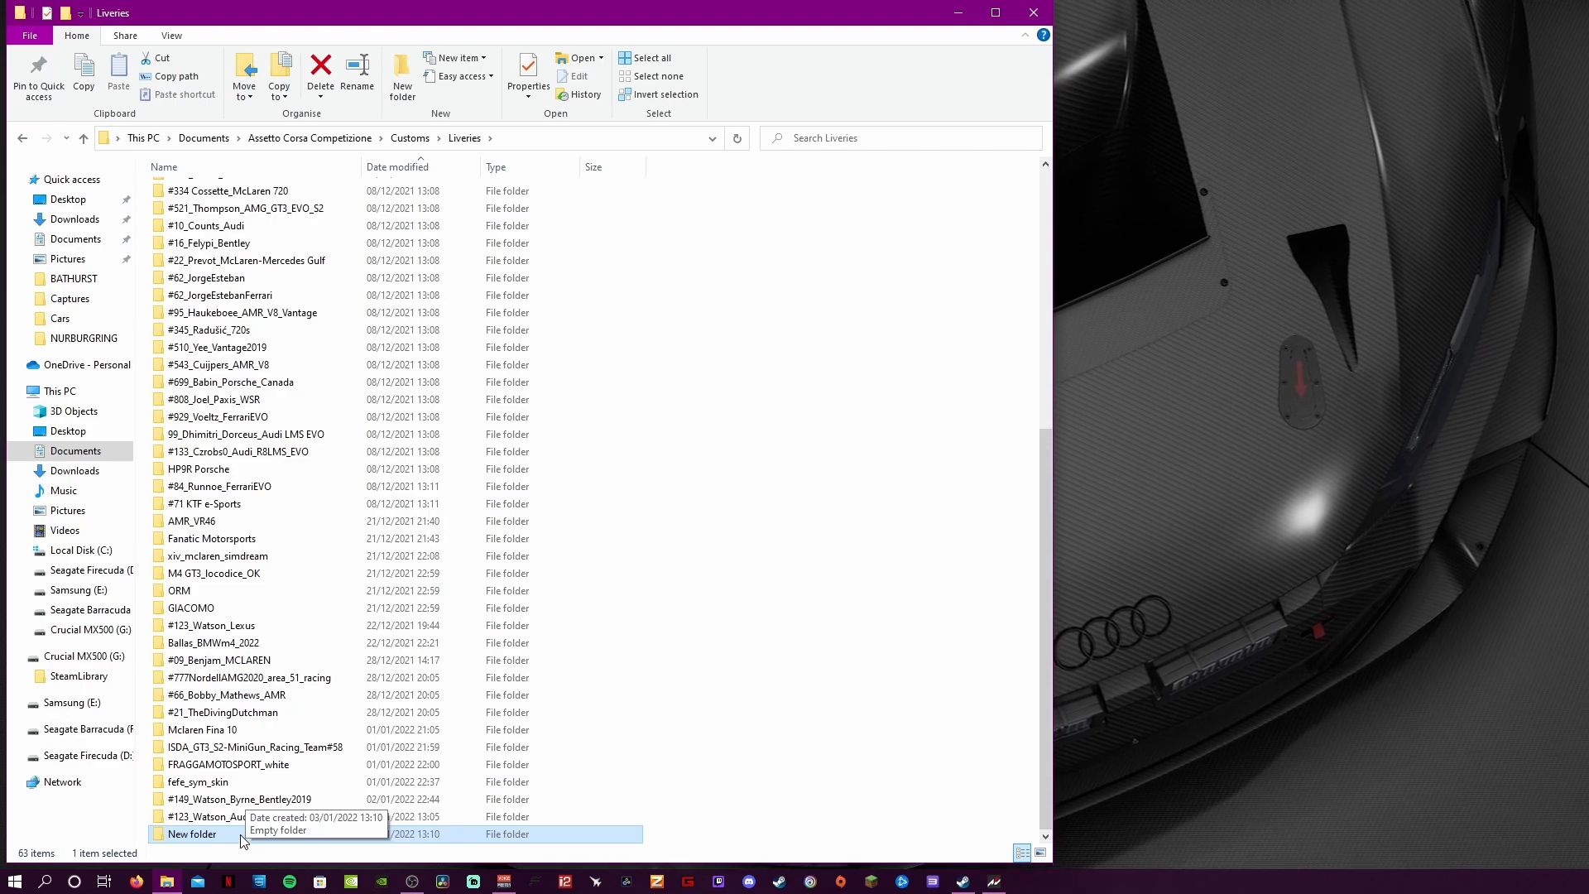
{"action": "scroll", "coordinate": [244, 840], "scroll_direction": "up", "scroll_amount": 9}
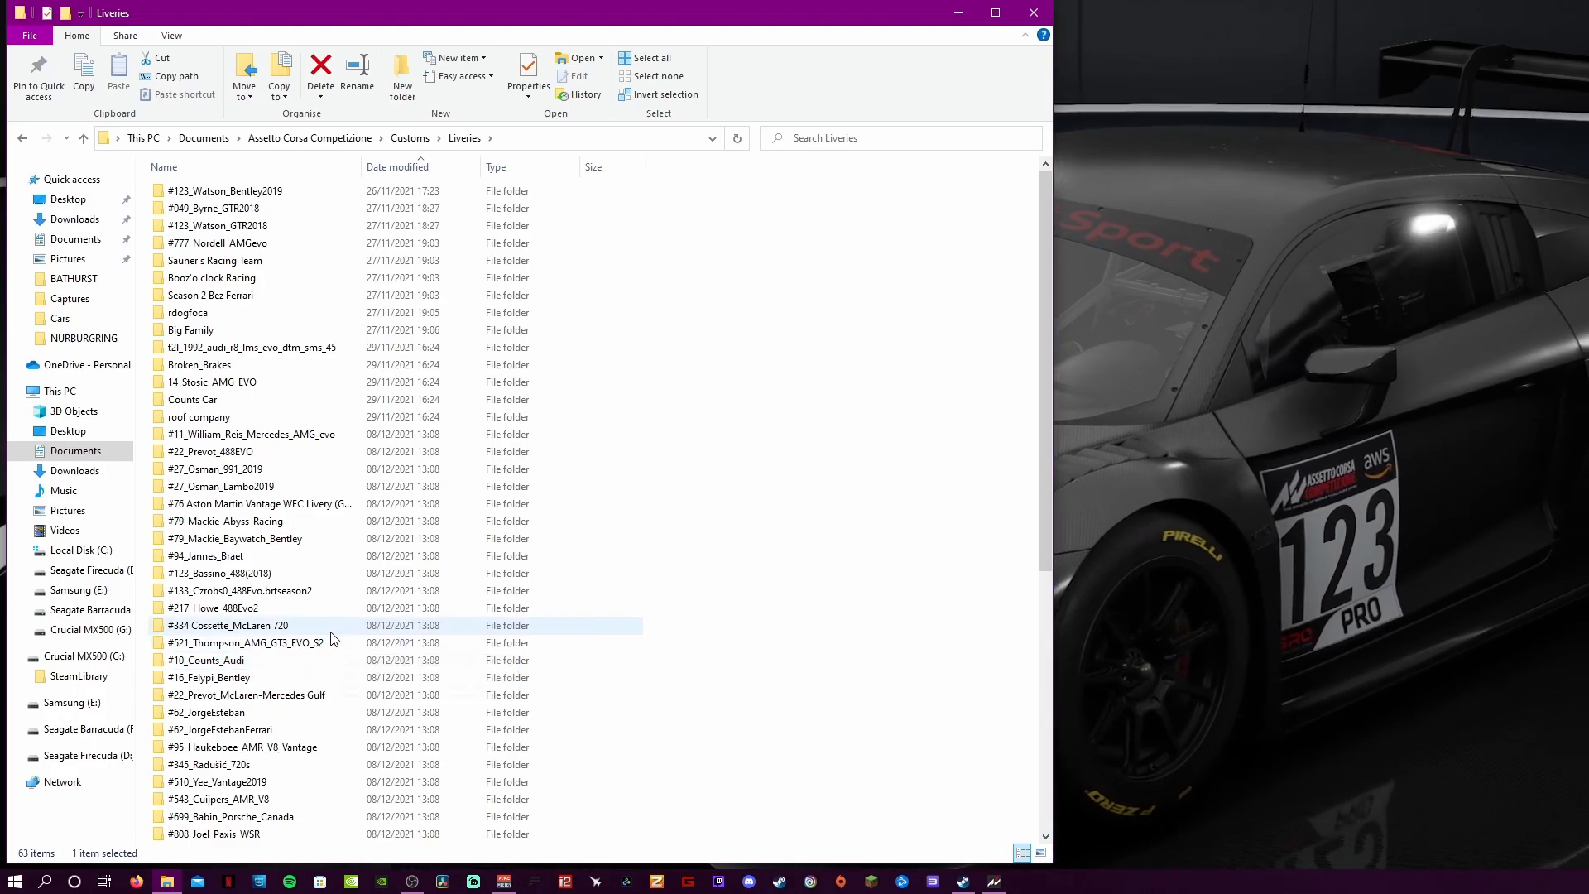
{"action": "scroll", "coordinate": [321, 646], "scroll_direction": "down", "scroll_amount": 8}
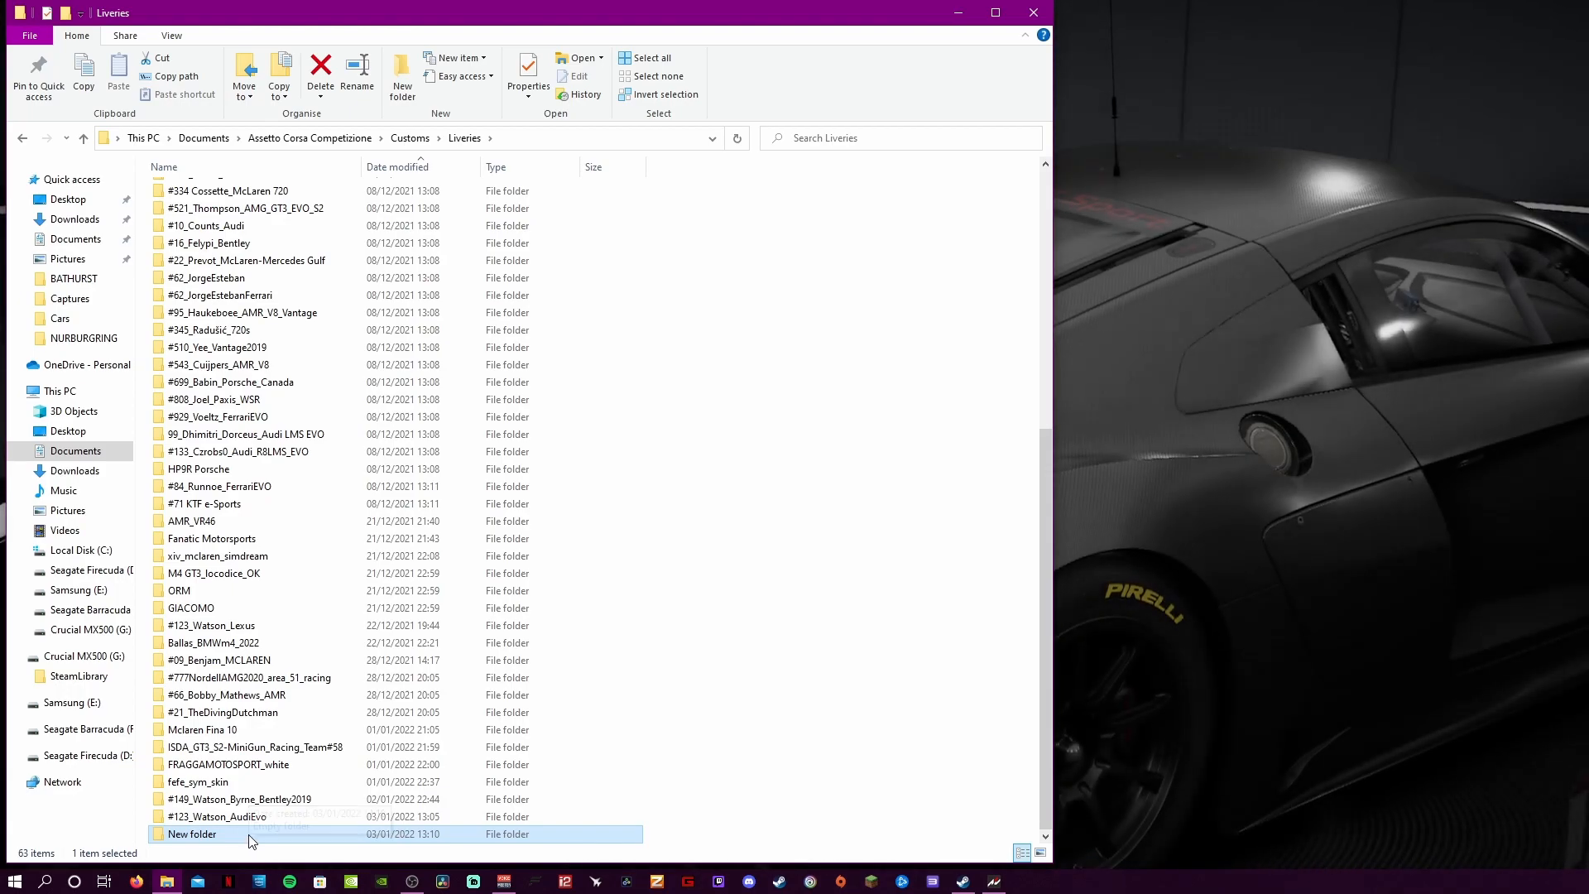
{"action": "key", "text": "Delete"}
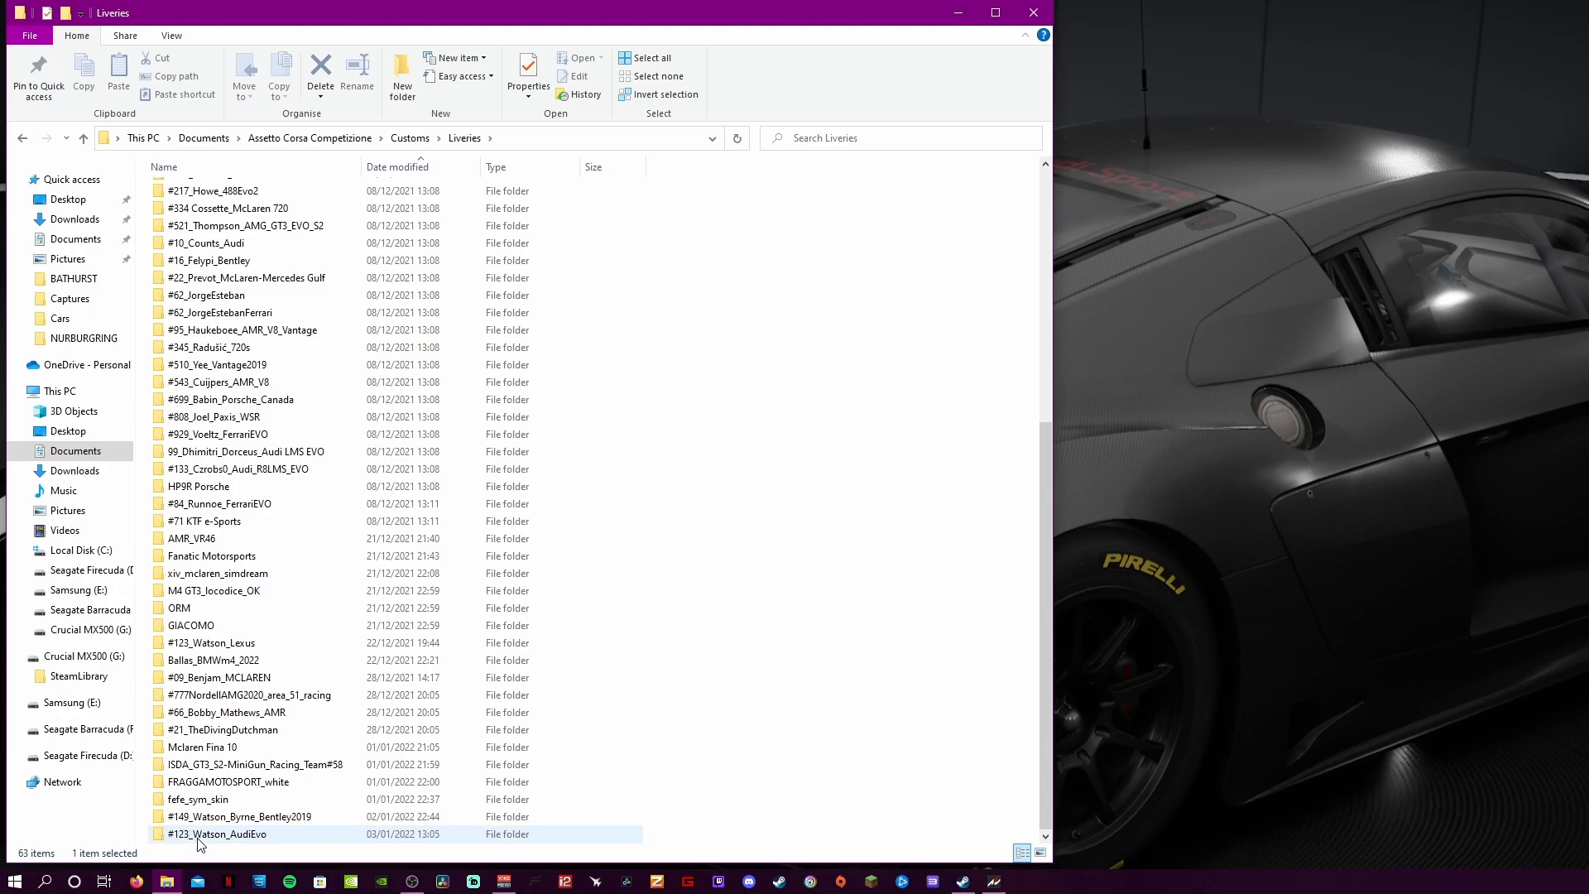
Sort the livery folders by date modified with the newest first and open the number 123 AudiEvo folder.
{"action": "scroll", "coordinate": [424, 192], "scroll_direction": "up", "scroll_amount": 7}
{"action": "left_click", "coordinate": [402, 163]}
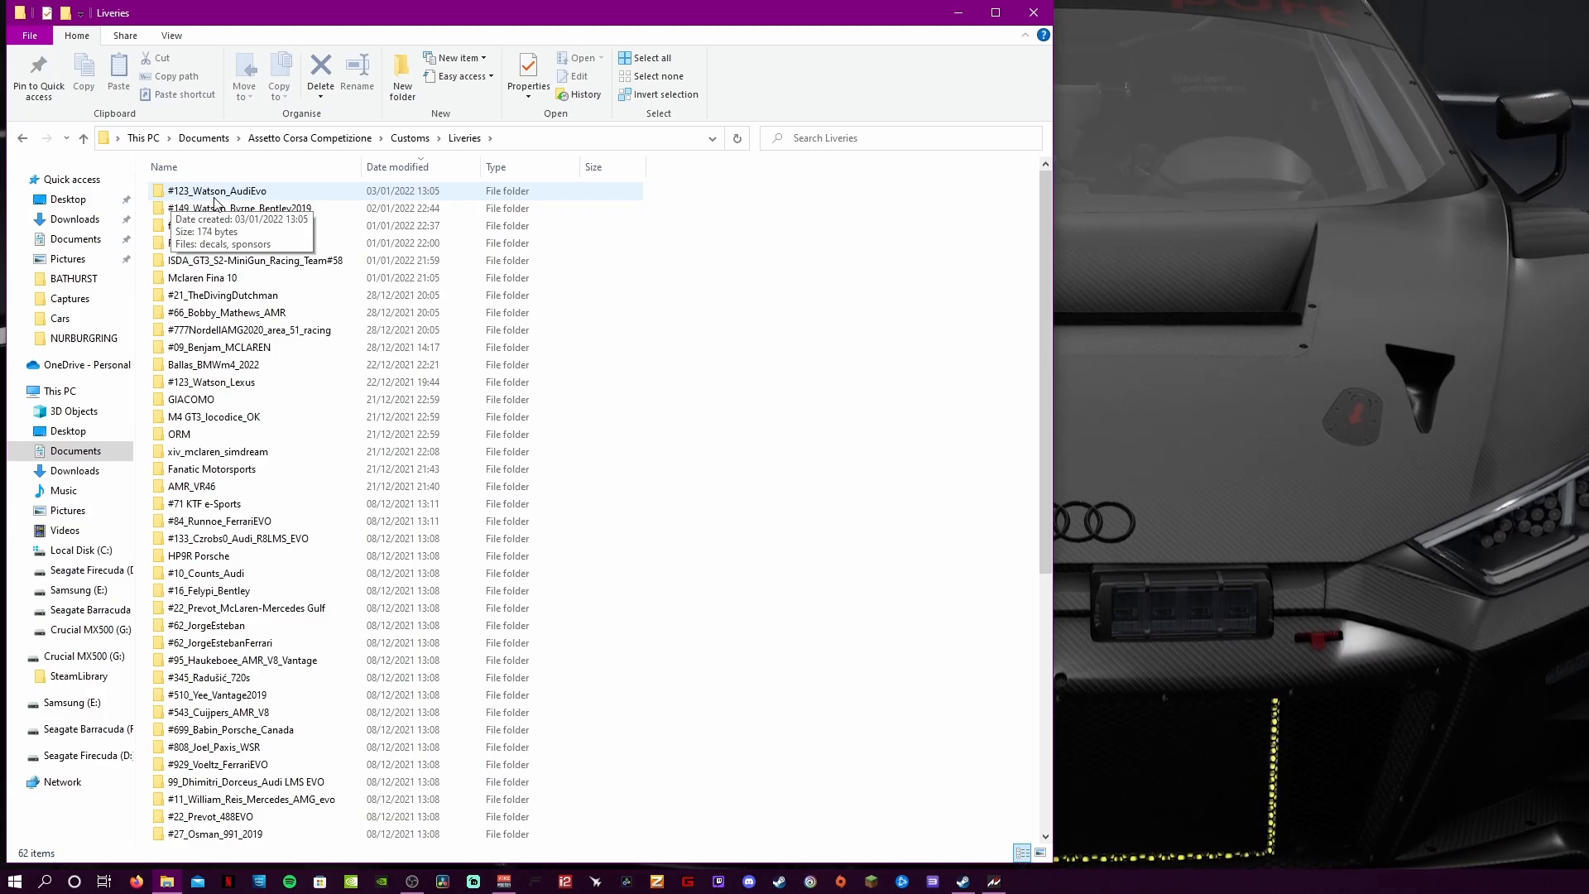
{"action": "left_click", "coordinate": [261, 192]}
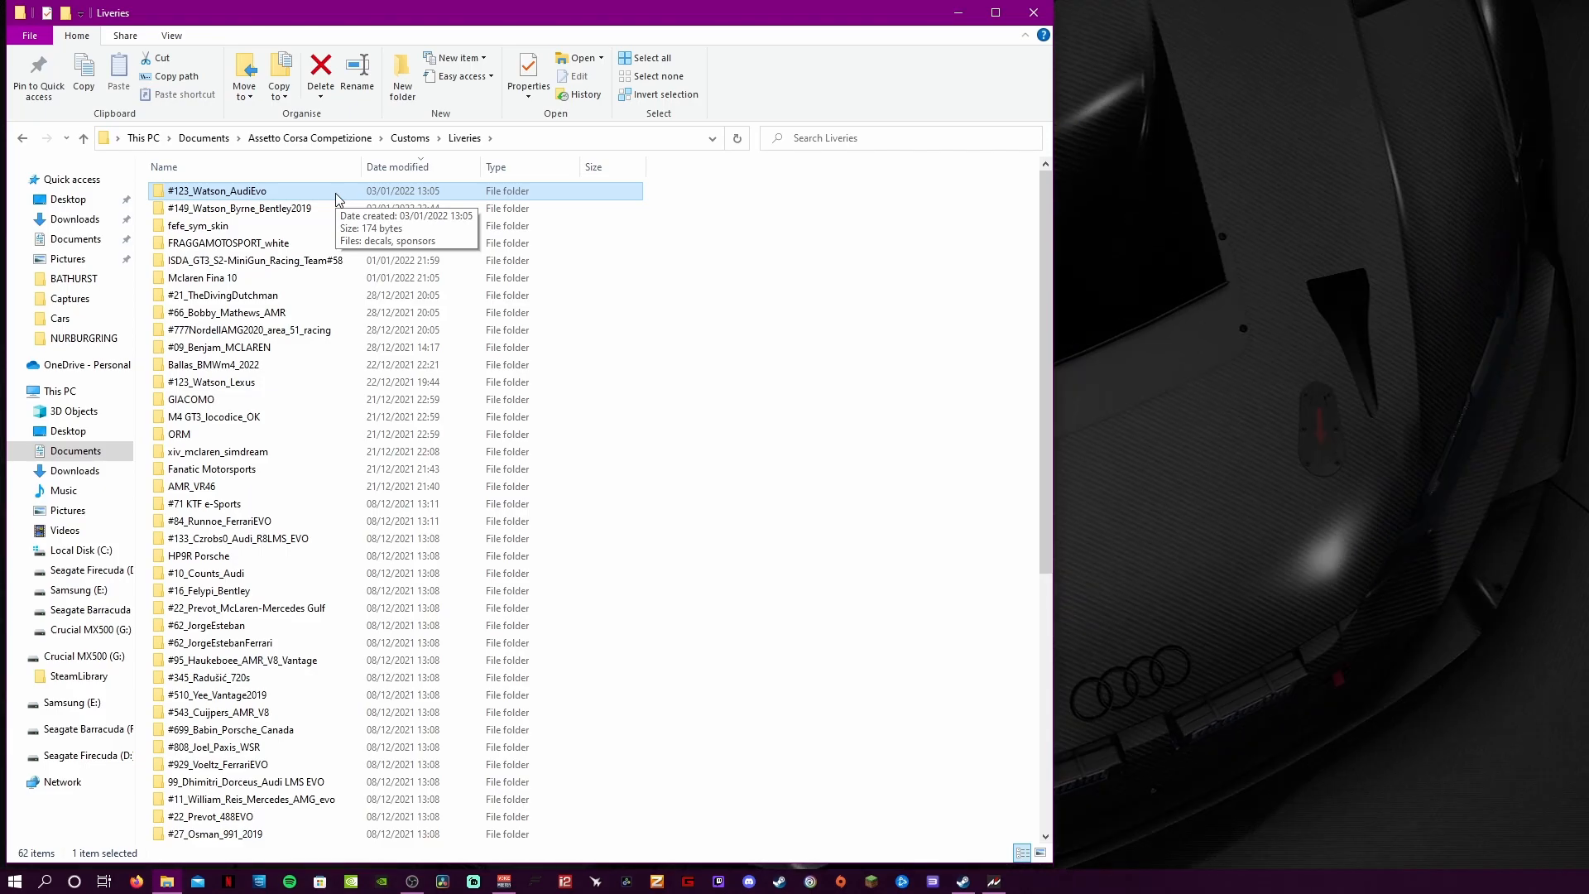
{"action": "double_click", "coordinate": [338, 199]}
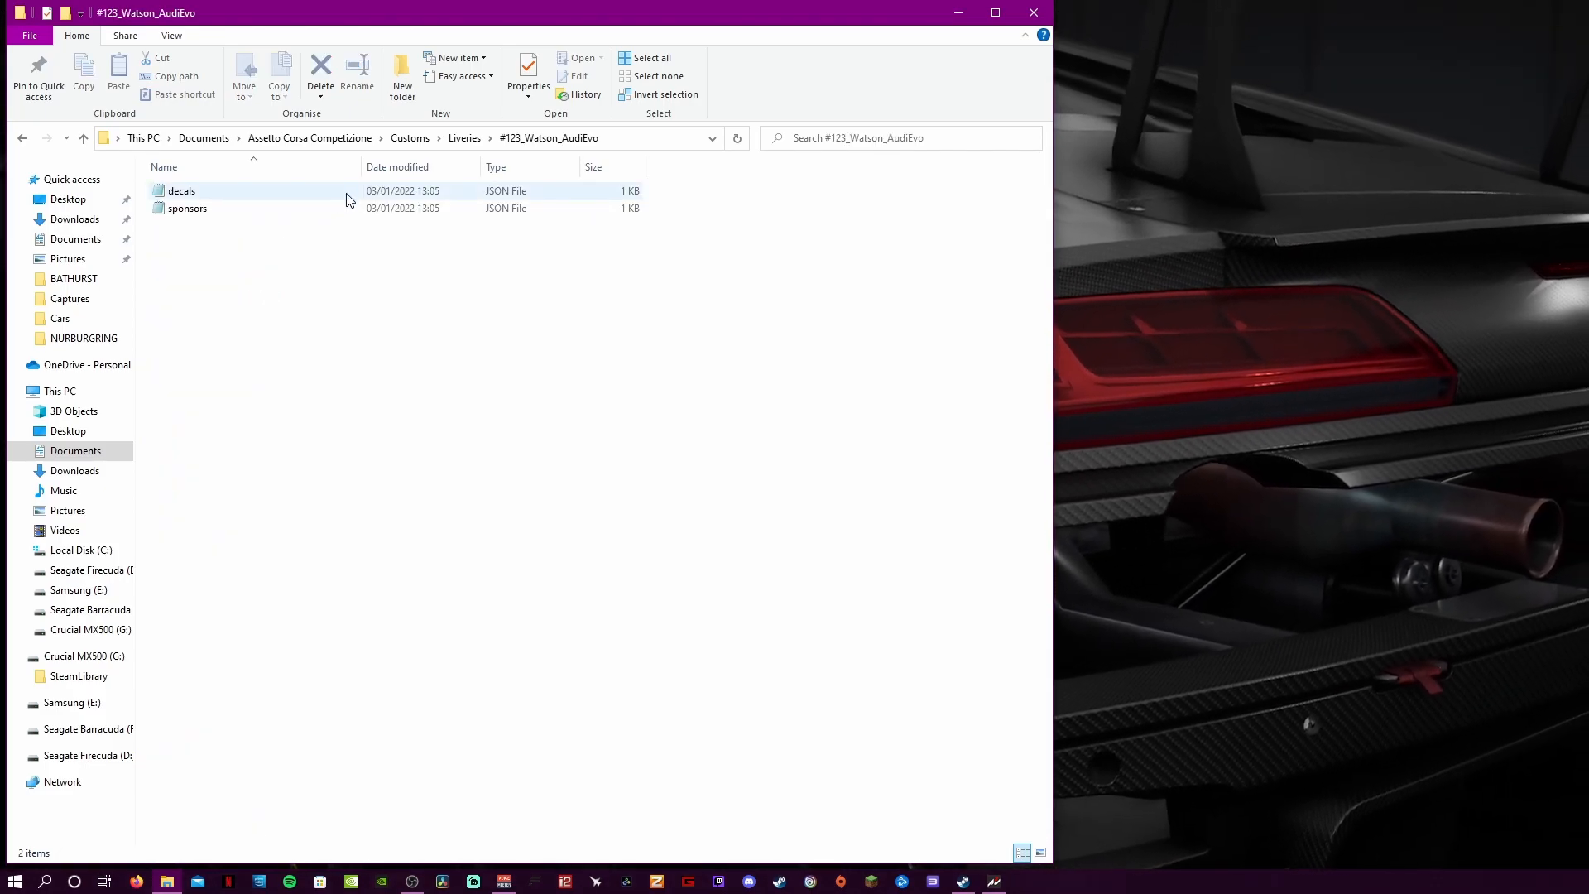
View the decals and sponsors JSON files of the number 123 AudiEvo livery and close each one.
{"action": "left_click", "coordinate": [348, 198]}
{"action": "double_click", "coordinate": [346, 199]}
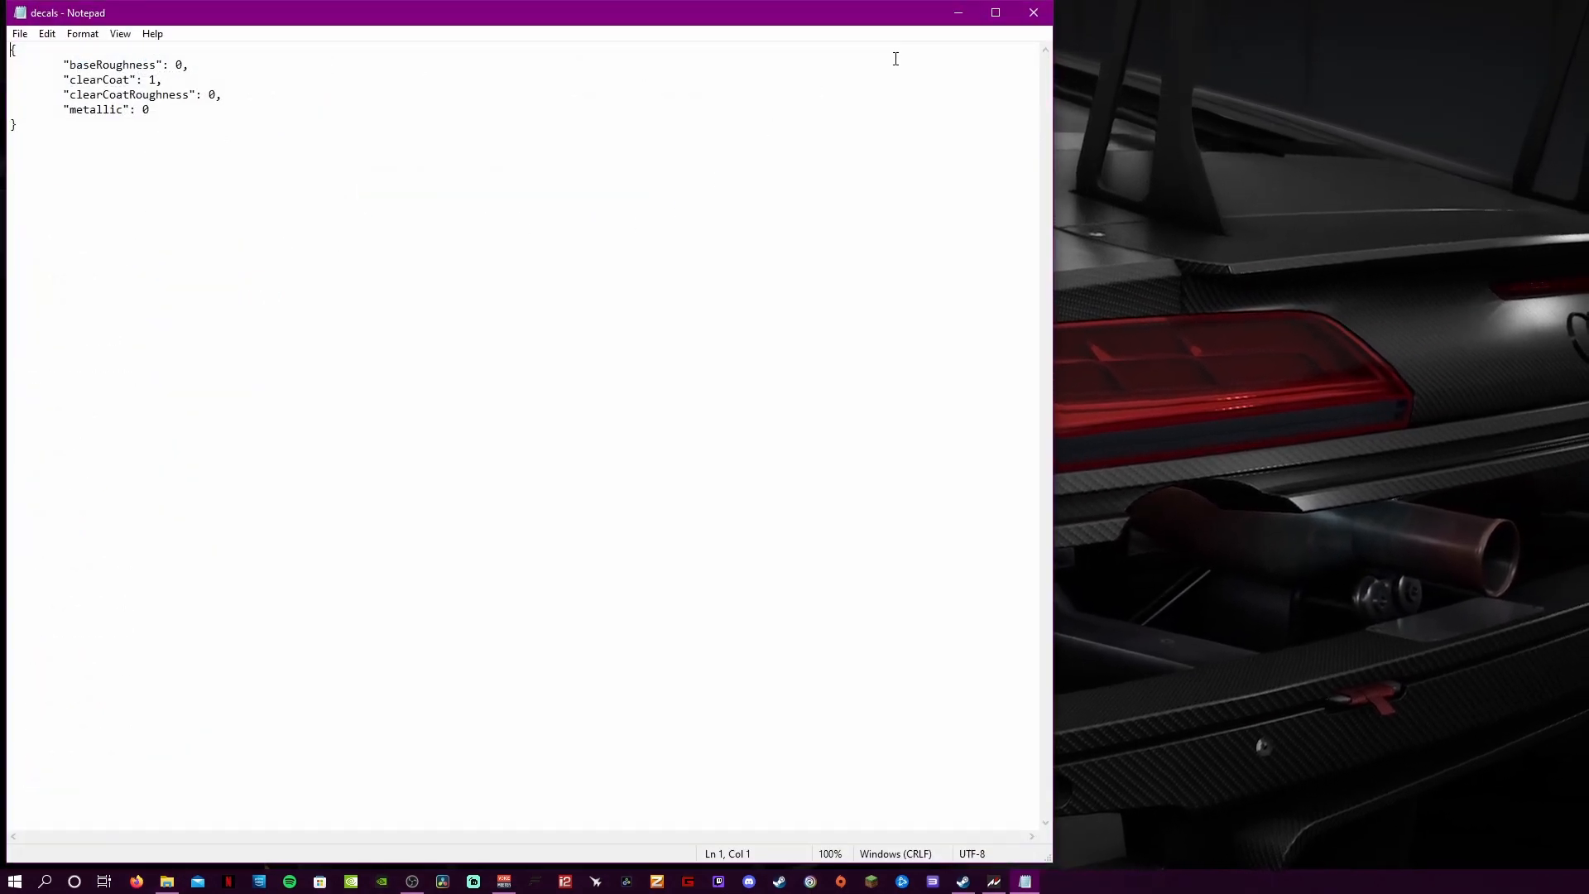
{"action": "left_click", "coordinate": [1037, 15]}
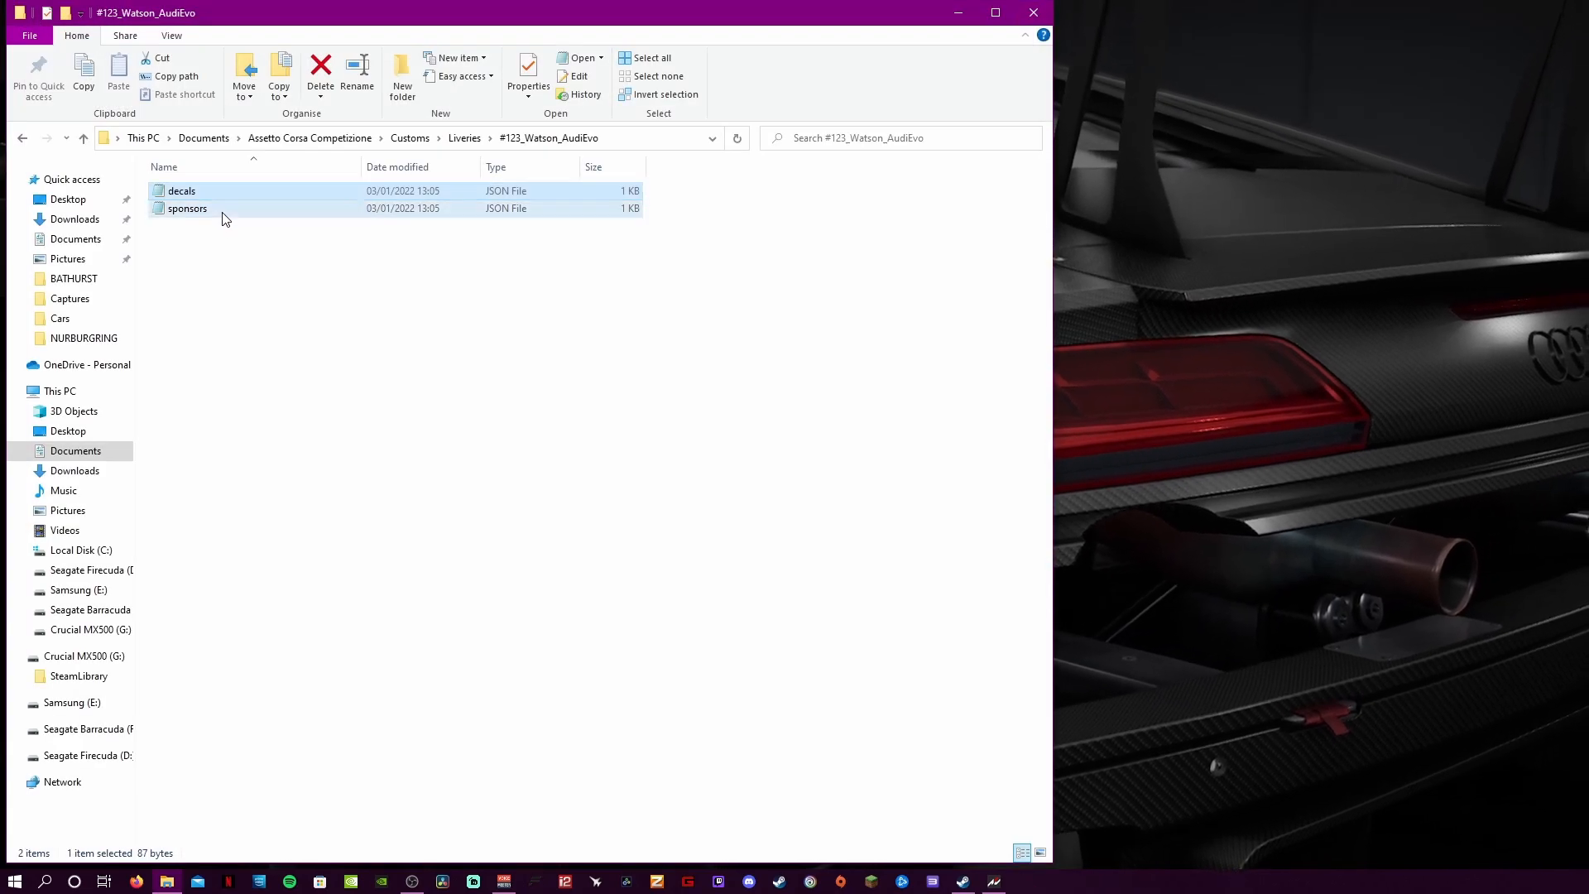
{"action": "double_click", "coordinate": [224, 213]}
{"action": "left_click", "coordinate": [1034, 13]}
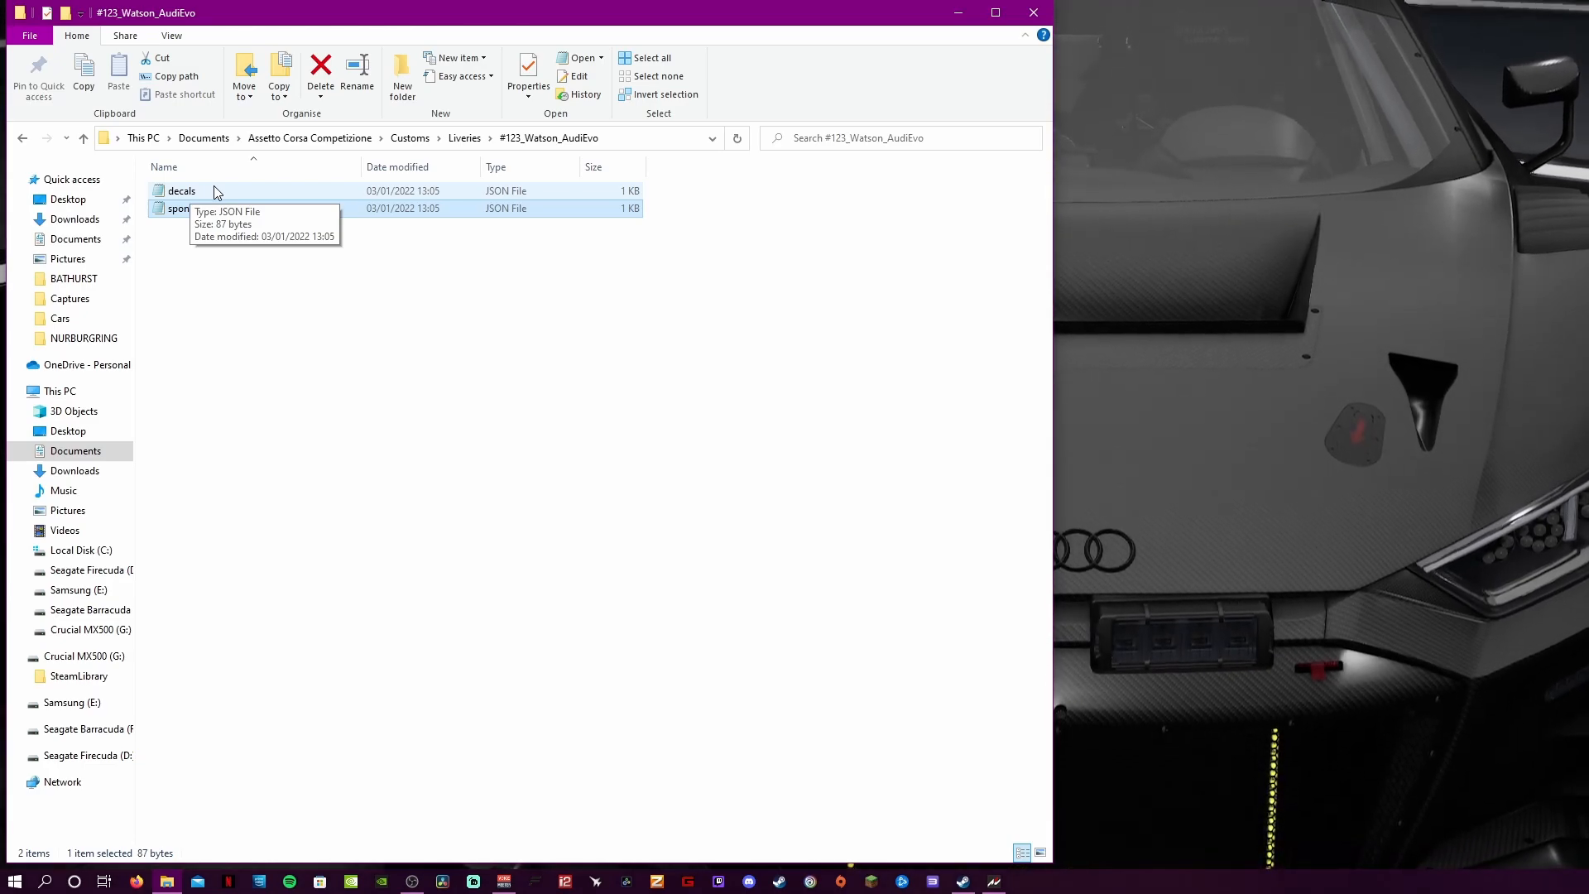
Reopen the AudiEvo decals JSON and highlight its baseRoughness, clearCoat, clearCoatRoughness and metallic entries, then close the file.
{"action": "double_click", "coordinate": [214, 187]}
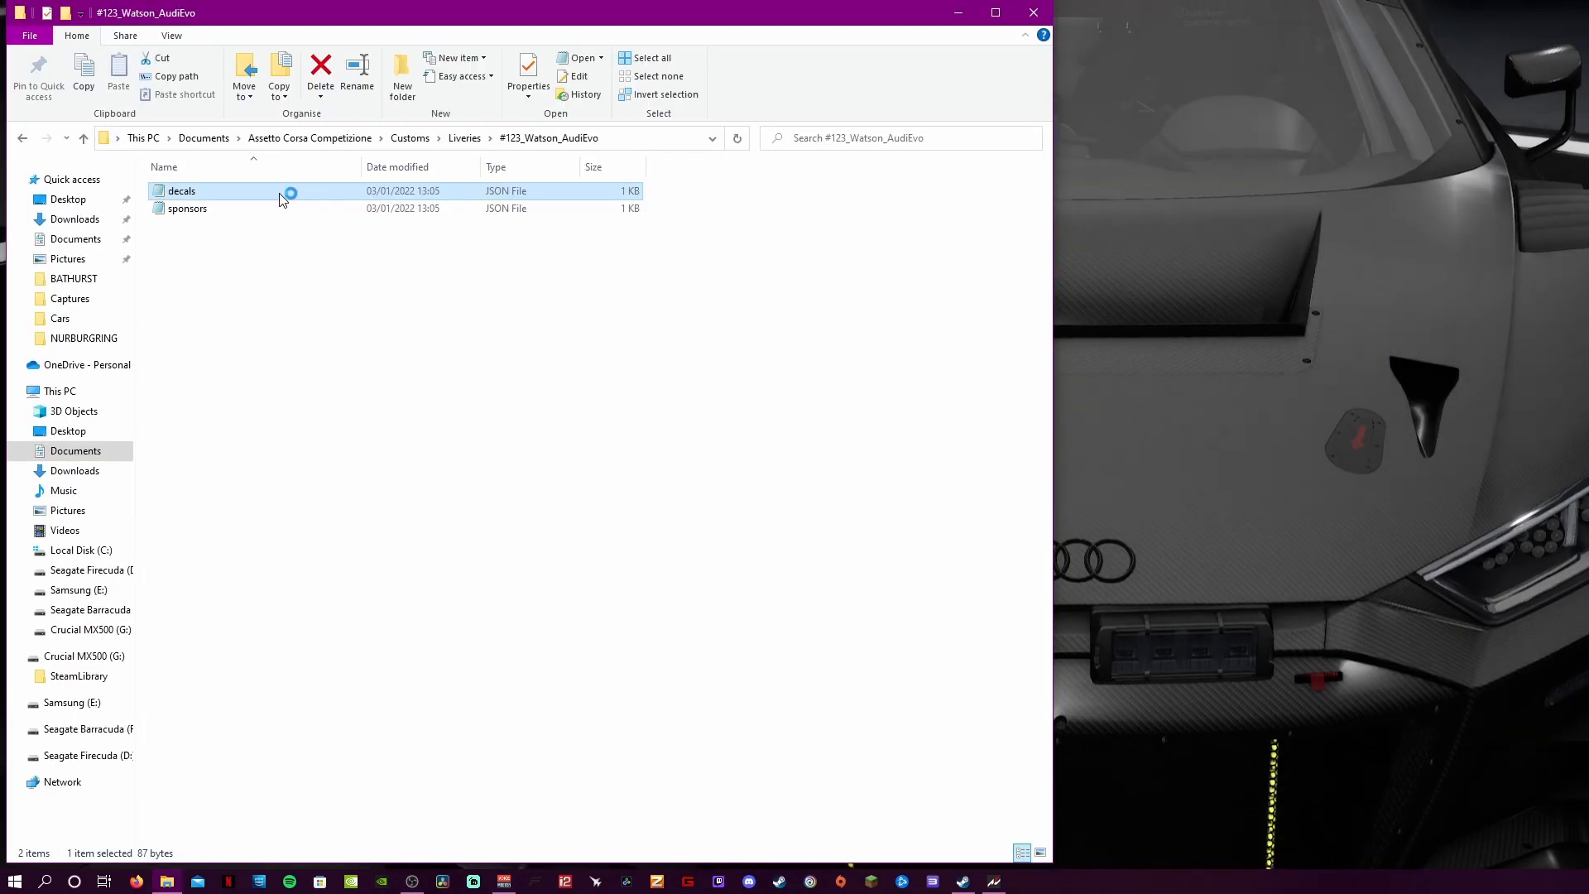
{"action": "double_click", "coordinate": [281, 193]}
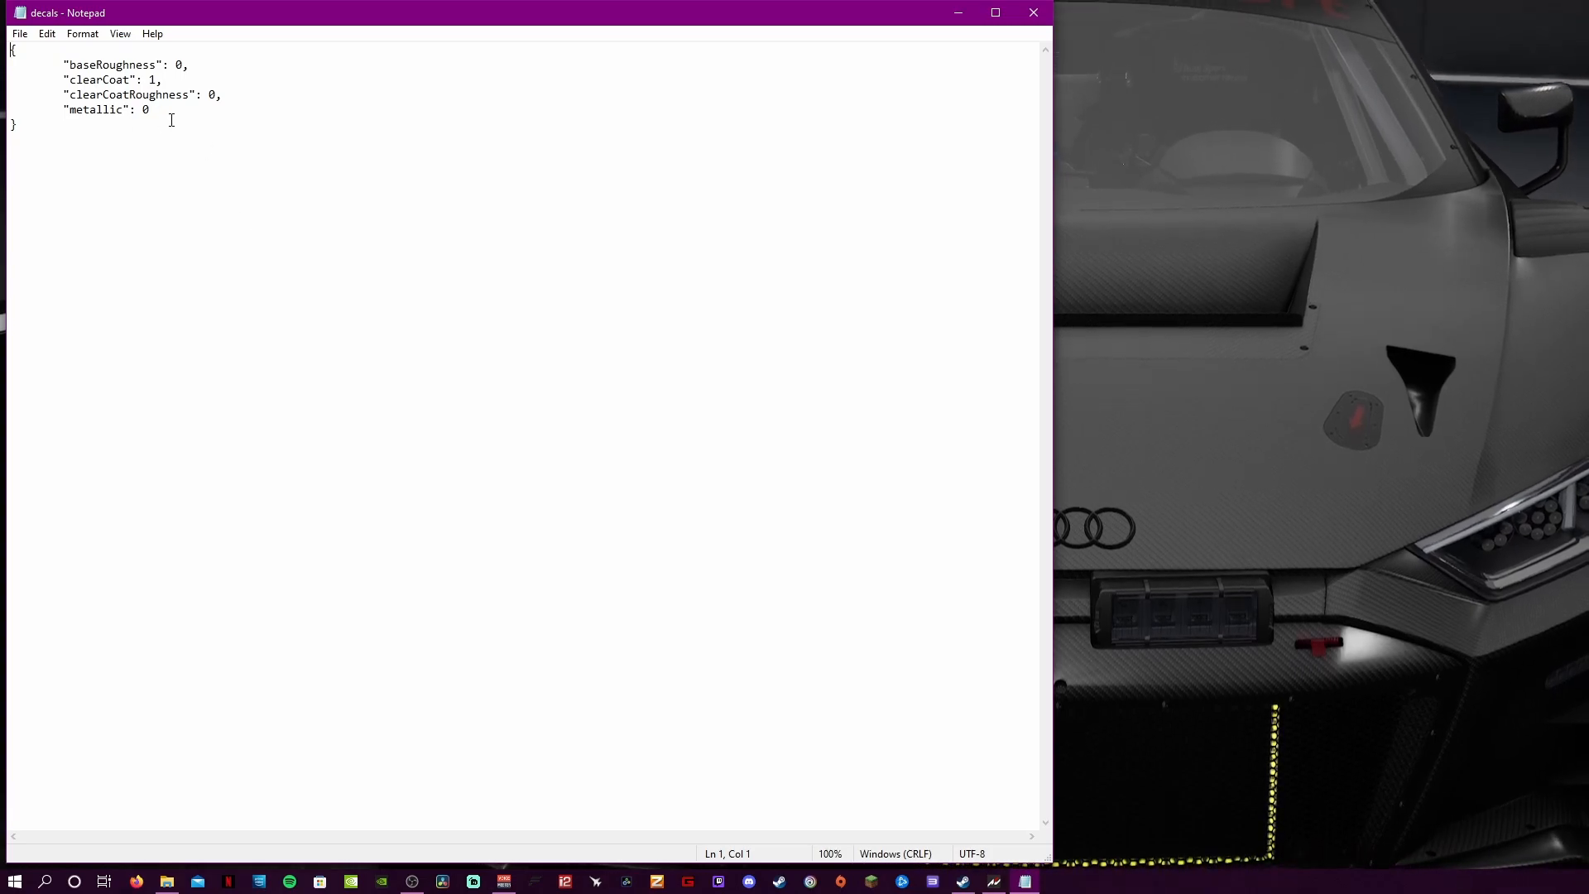
{"action": "left_click_drag", "start_coordinate": [172, 103], "coordinate": [48, 70]}
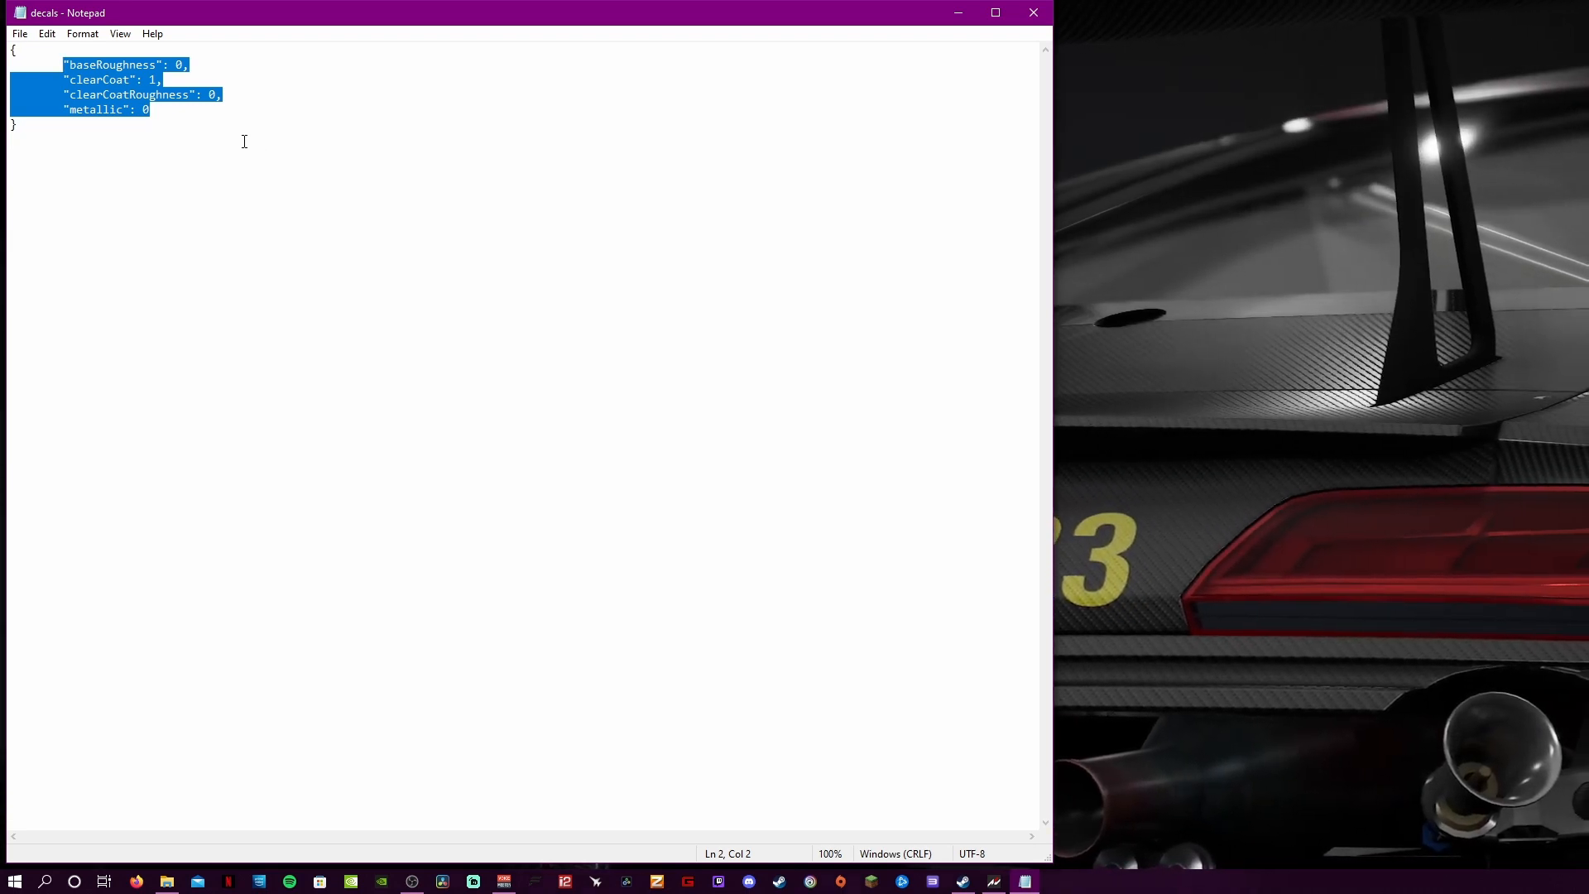
{"action": "left_click", "coordinate": [1034, 12]}
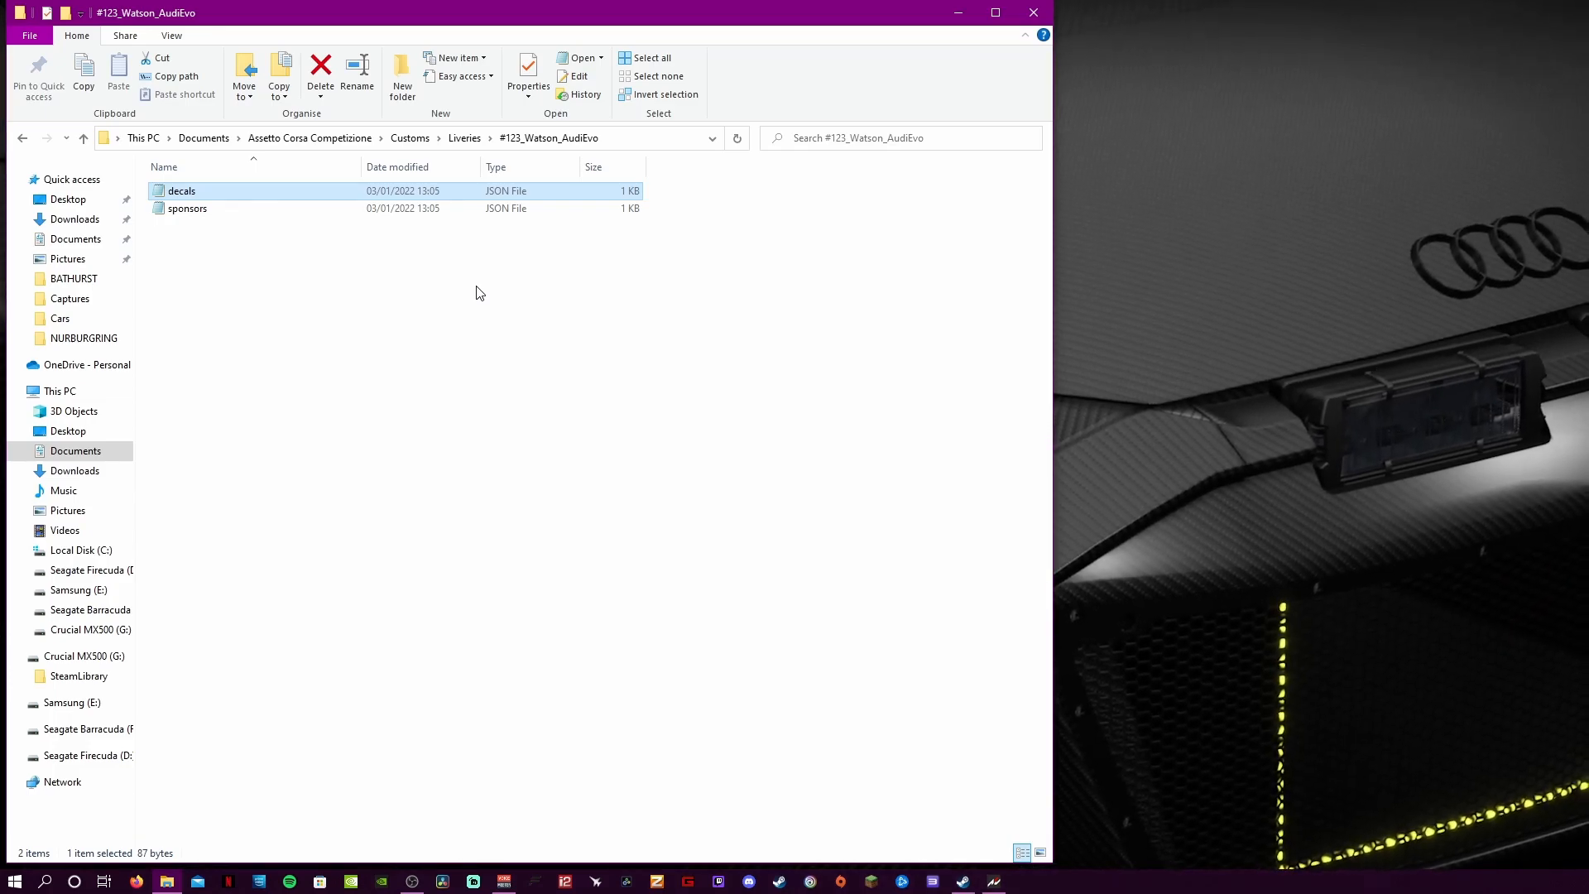
Reopen the AudiEvo sponsors JSON, highlight its four material entries from baseRoughness to metallic, and close the file.
{"action": "double_click", "coordinate": [226, 208]}
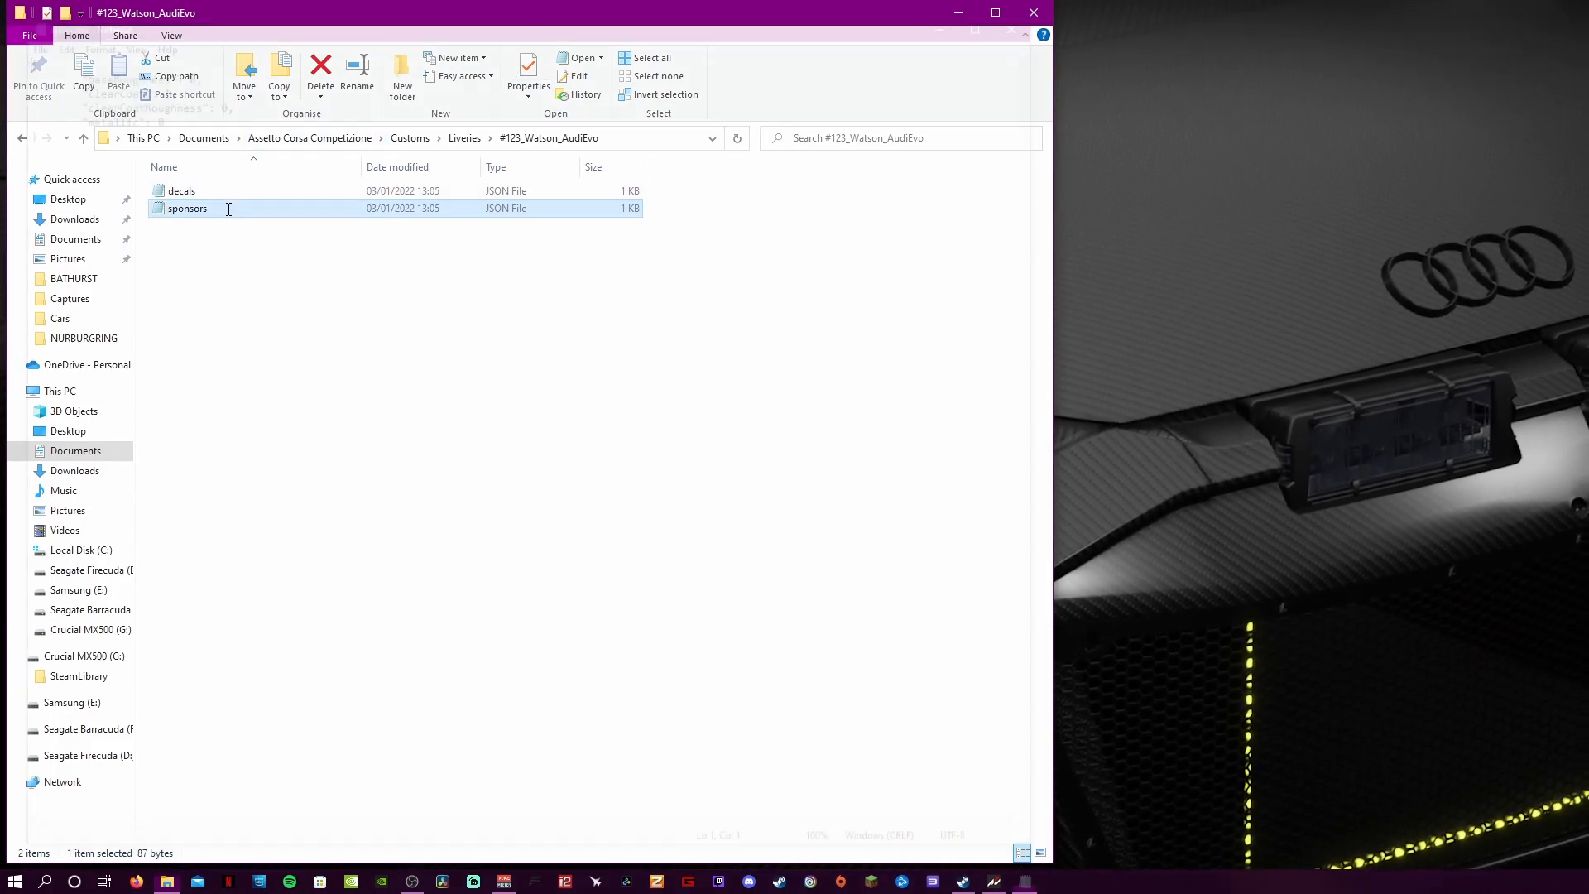
{"action": "left_click", "coordinate": [1034, 12]}
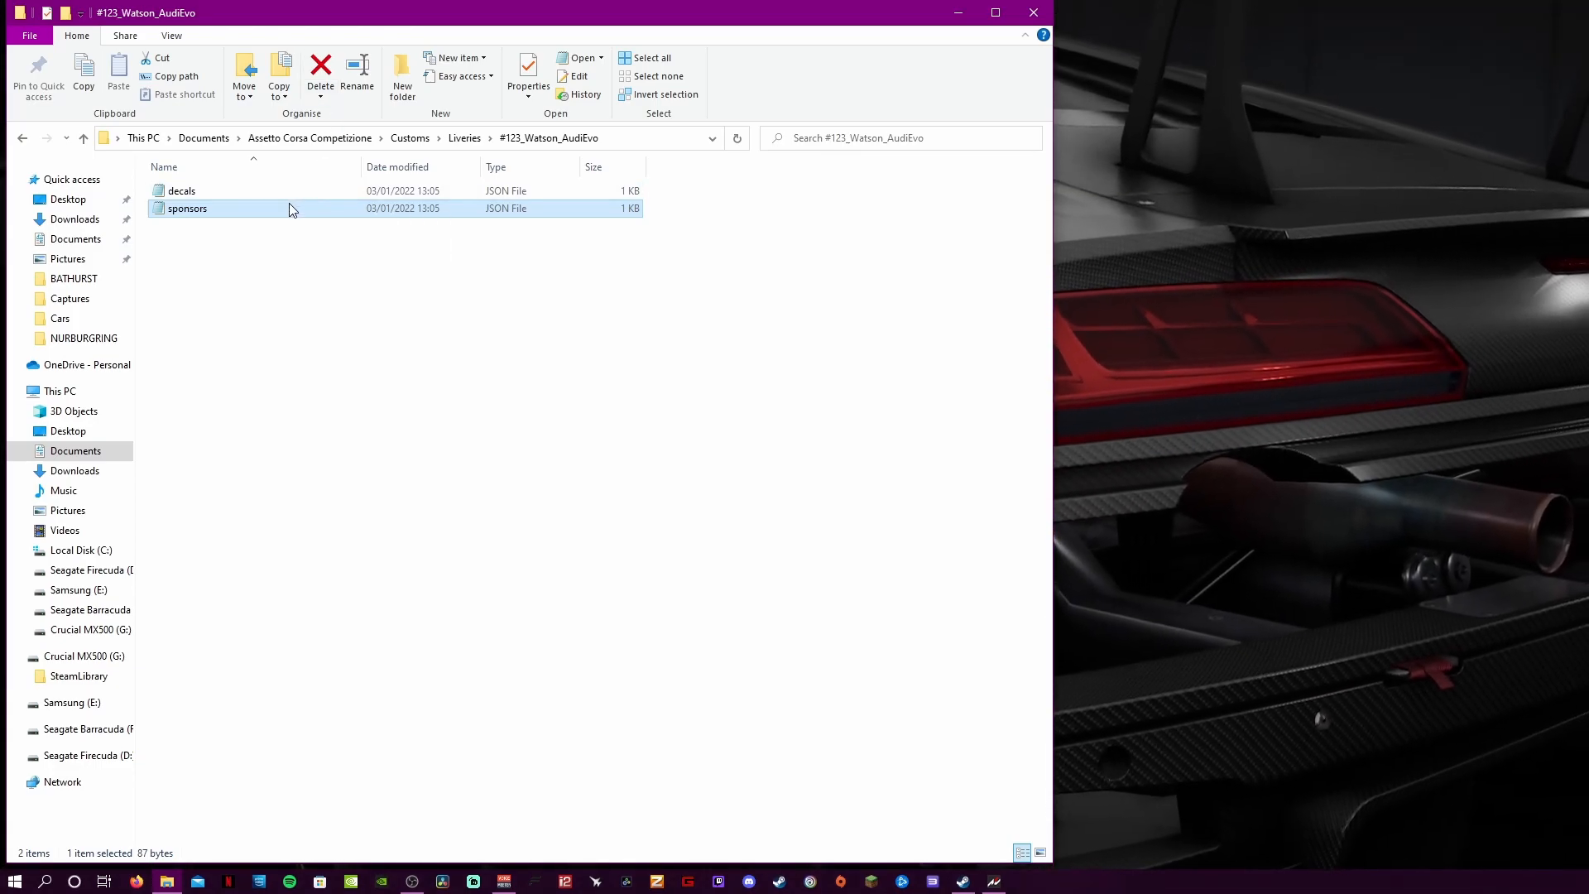
{"action": "double_click", "coordinate": [289, 210]}
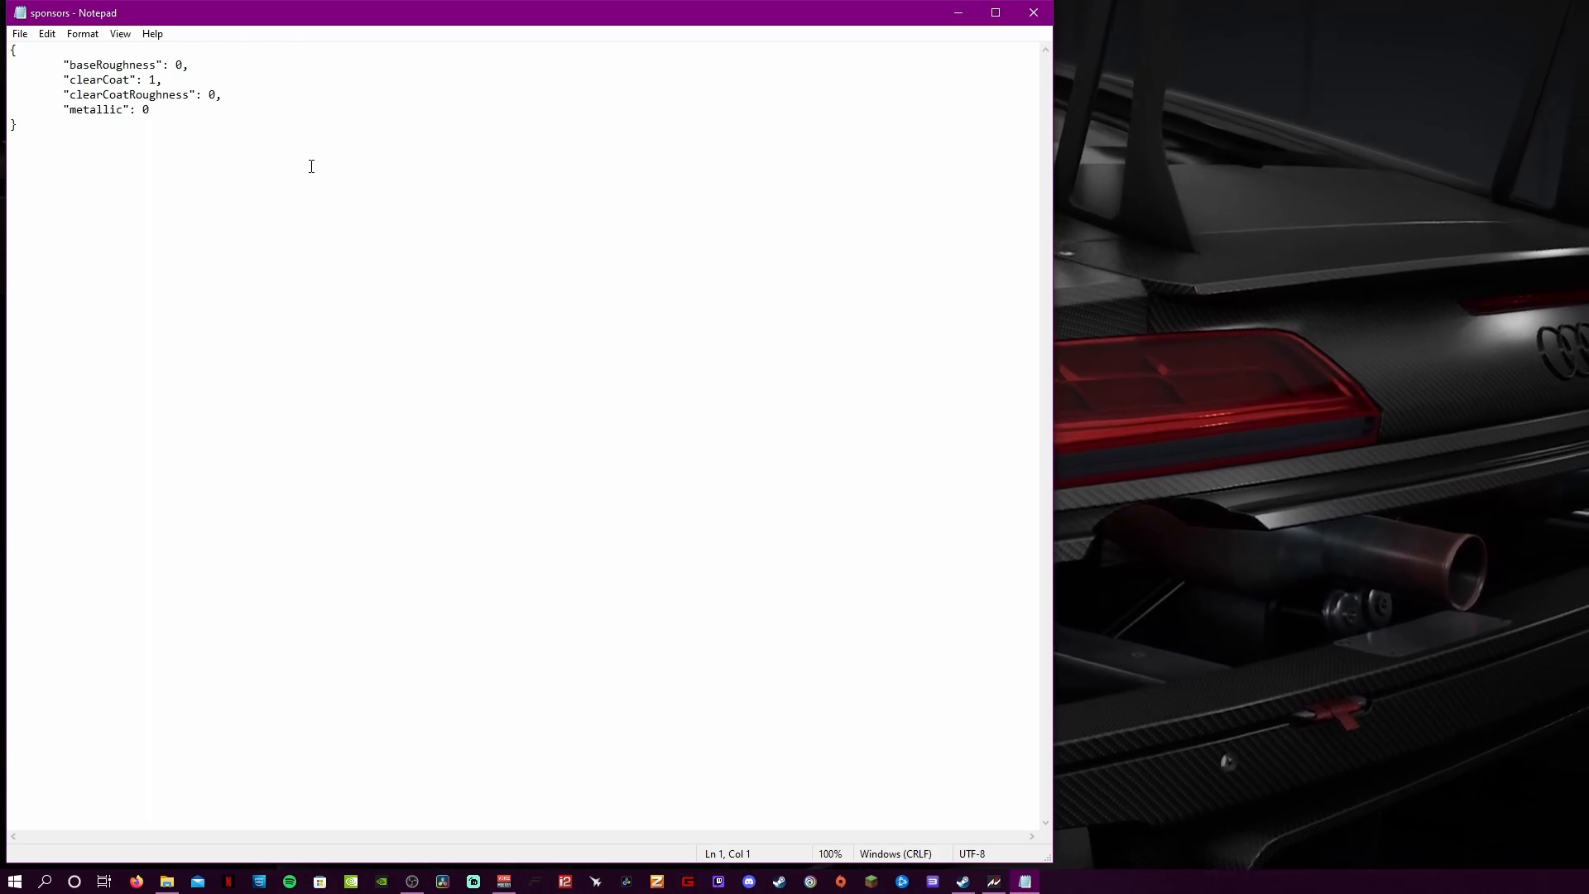
{"action": "left_click_drag", "start_coordinate": [163, 127], "coordinate": [50, 55]}
{"action": "left_click", "coordinate": [252, 132]}
{"action": "left_click", "coordinate": [165, 112]}
{"action": "left_click_drag", "start_coordinate": [165, 112], "coordinate": [10, 65]}
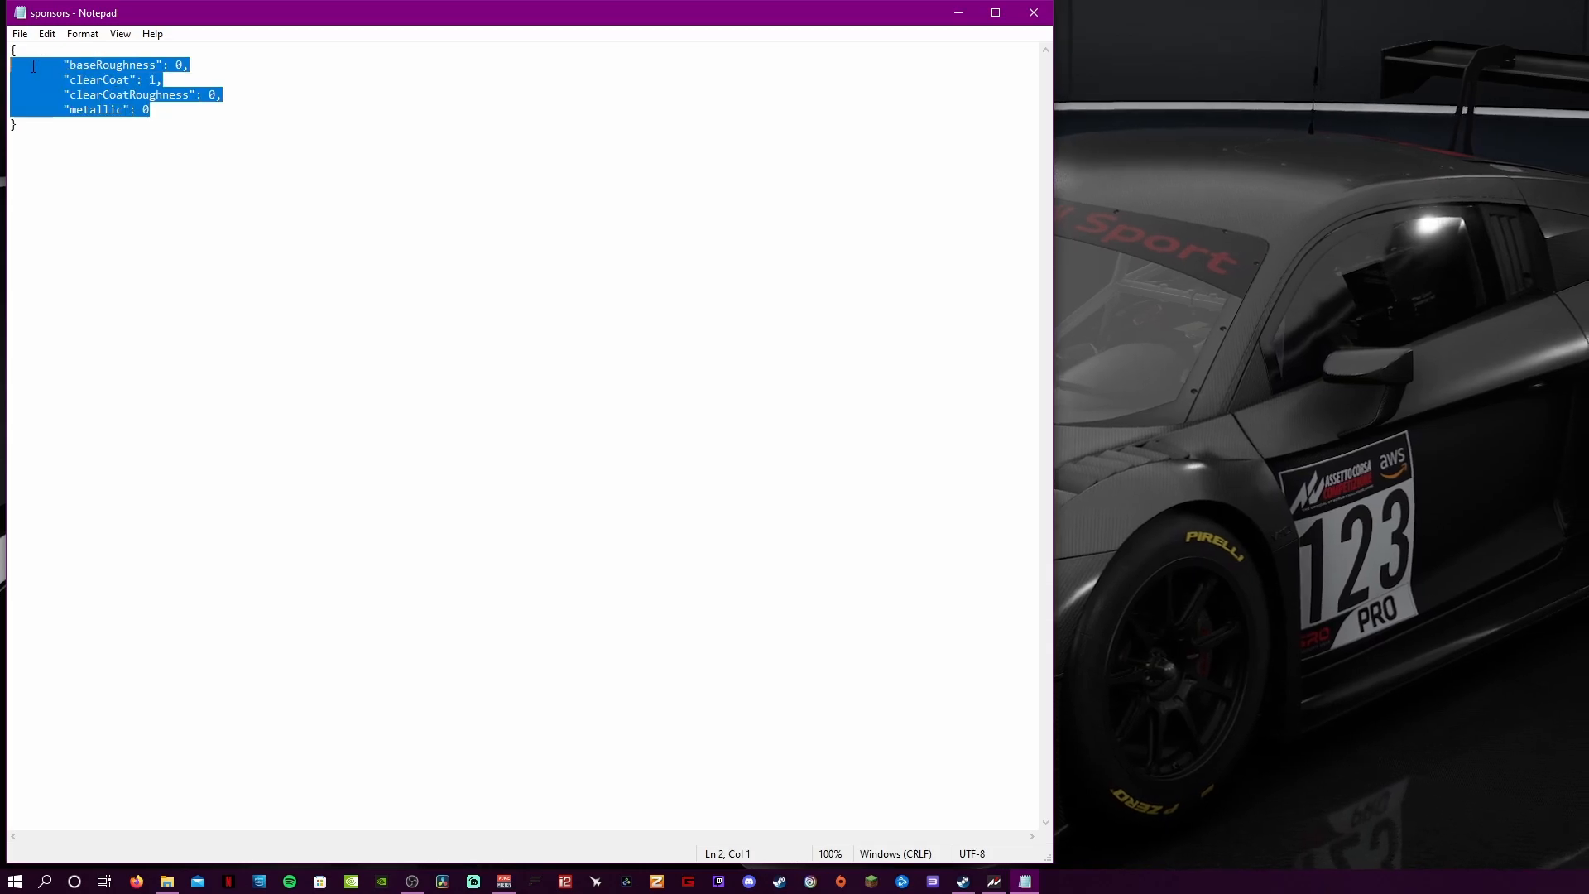
{"action": "left_click", "coordinate": [1034, 15]}
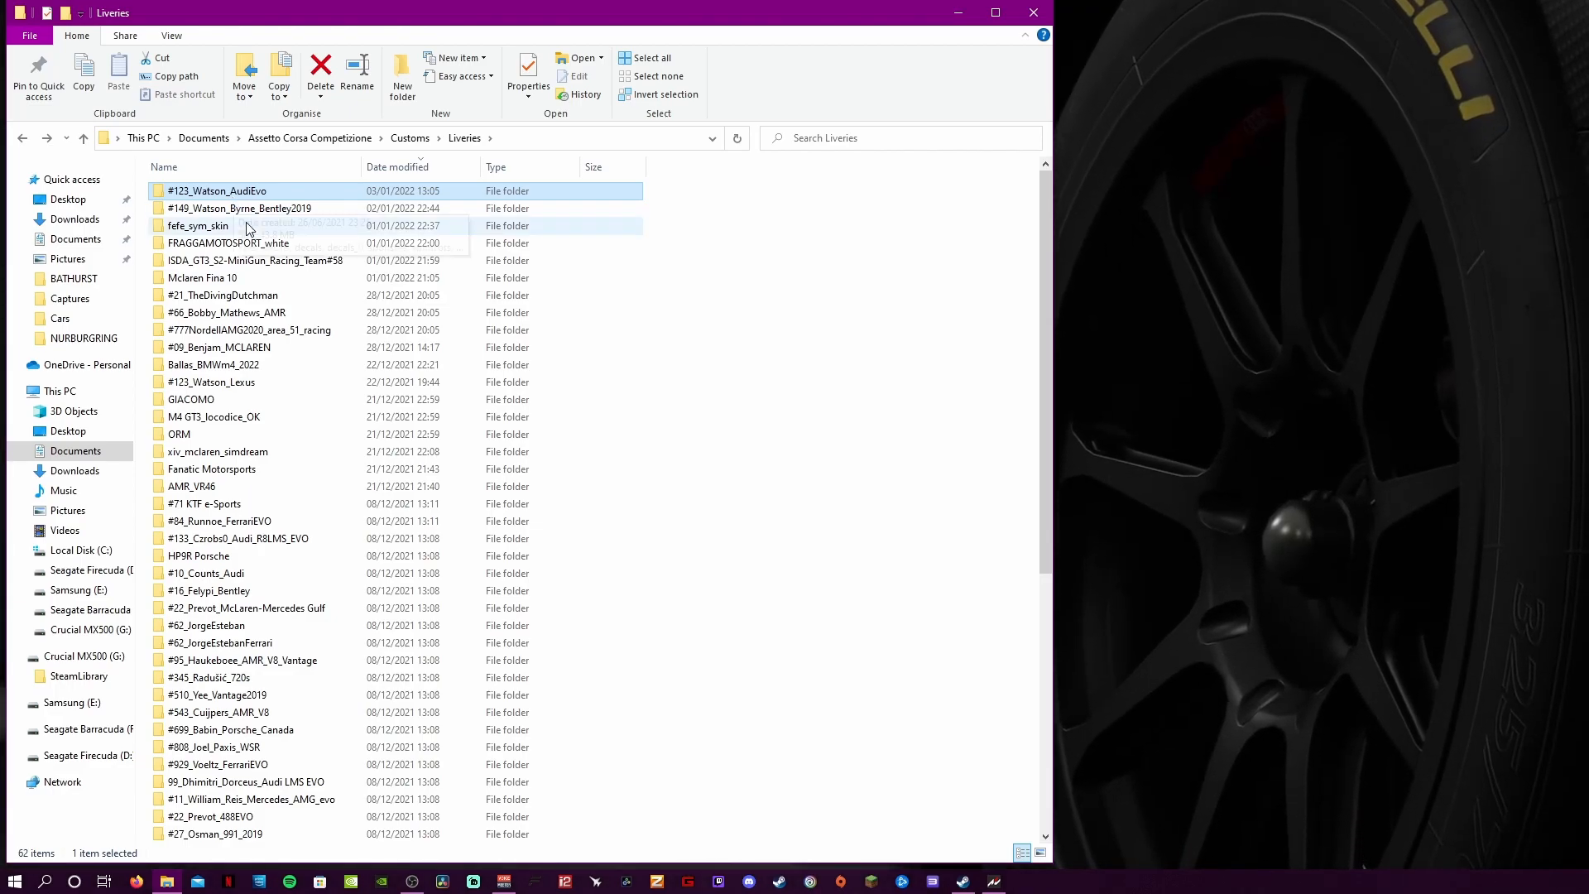
Examine decals_0 and sponsors_0 in the number 149 Bentley2019 livery folder and compare with the contents of the number 123 AudiEvo folder.
{"action": "left_click", "coordinate": [260, 213]}
{"action": "double_click", "coordinate": [261, 217]}
{"action": "left_click", "coordinate": [370, 247]}
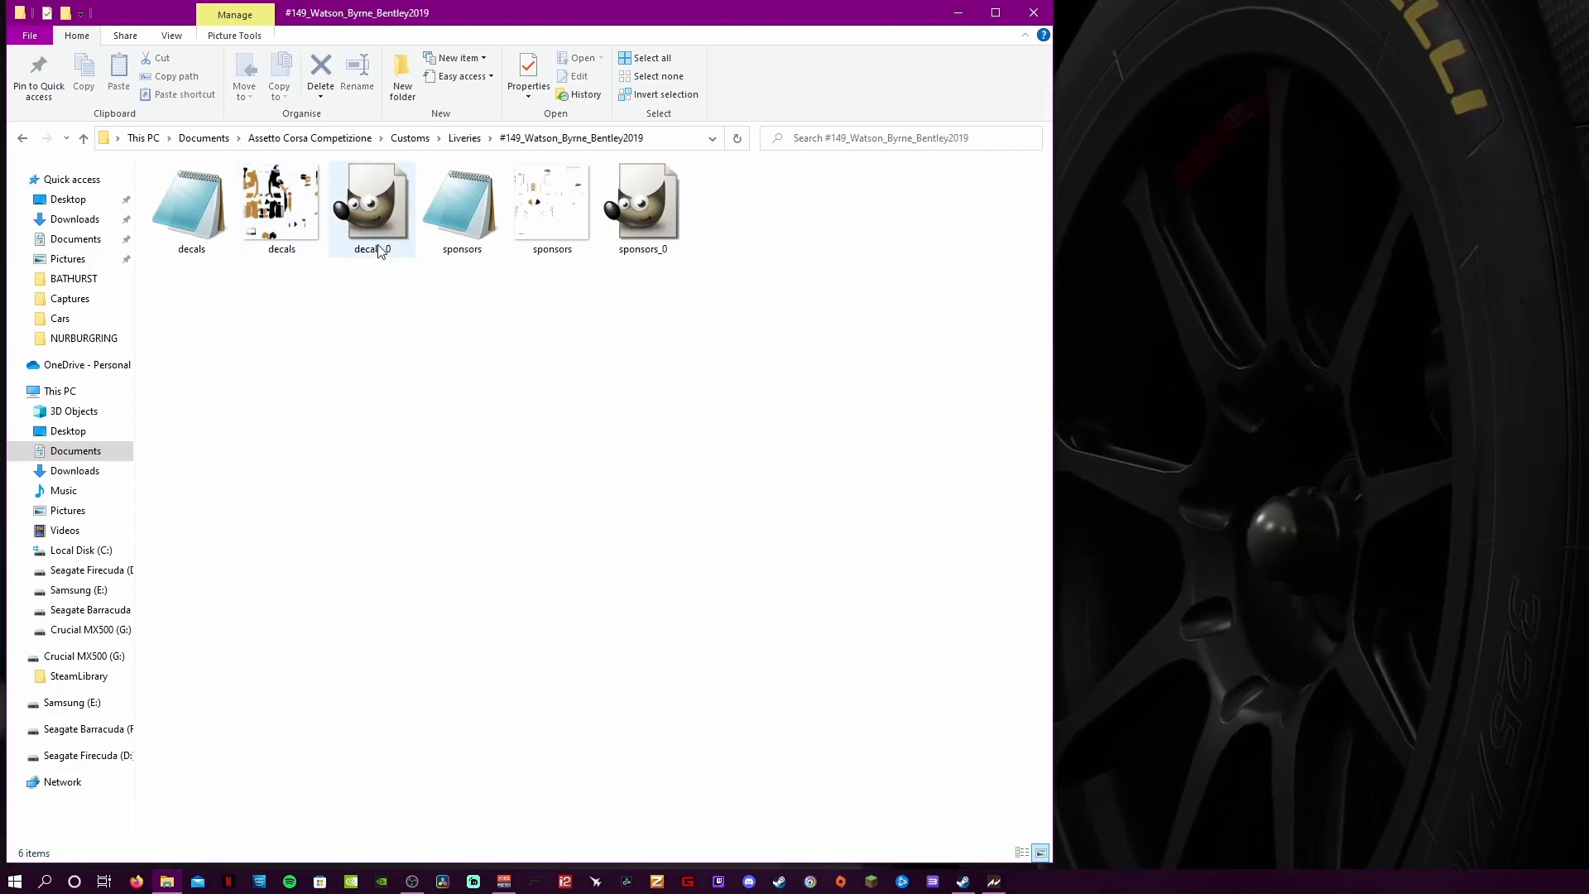
{"action": "left_click", "coordinate": [643, 224]}
{"action": "left_click", "coordinate": [379, 246]}
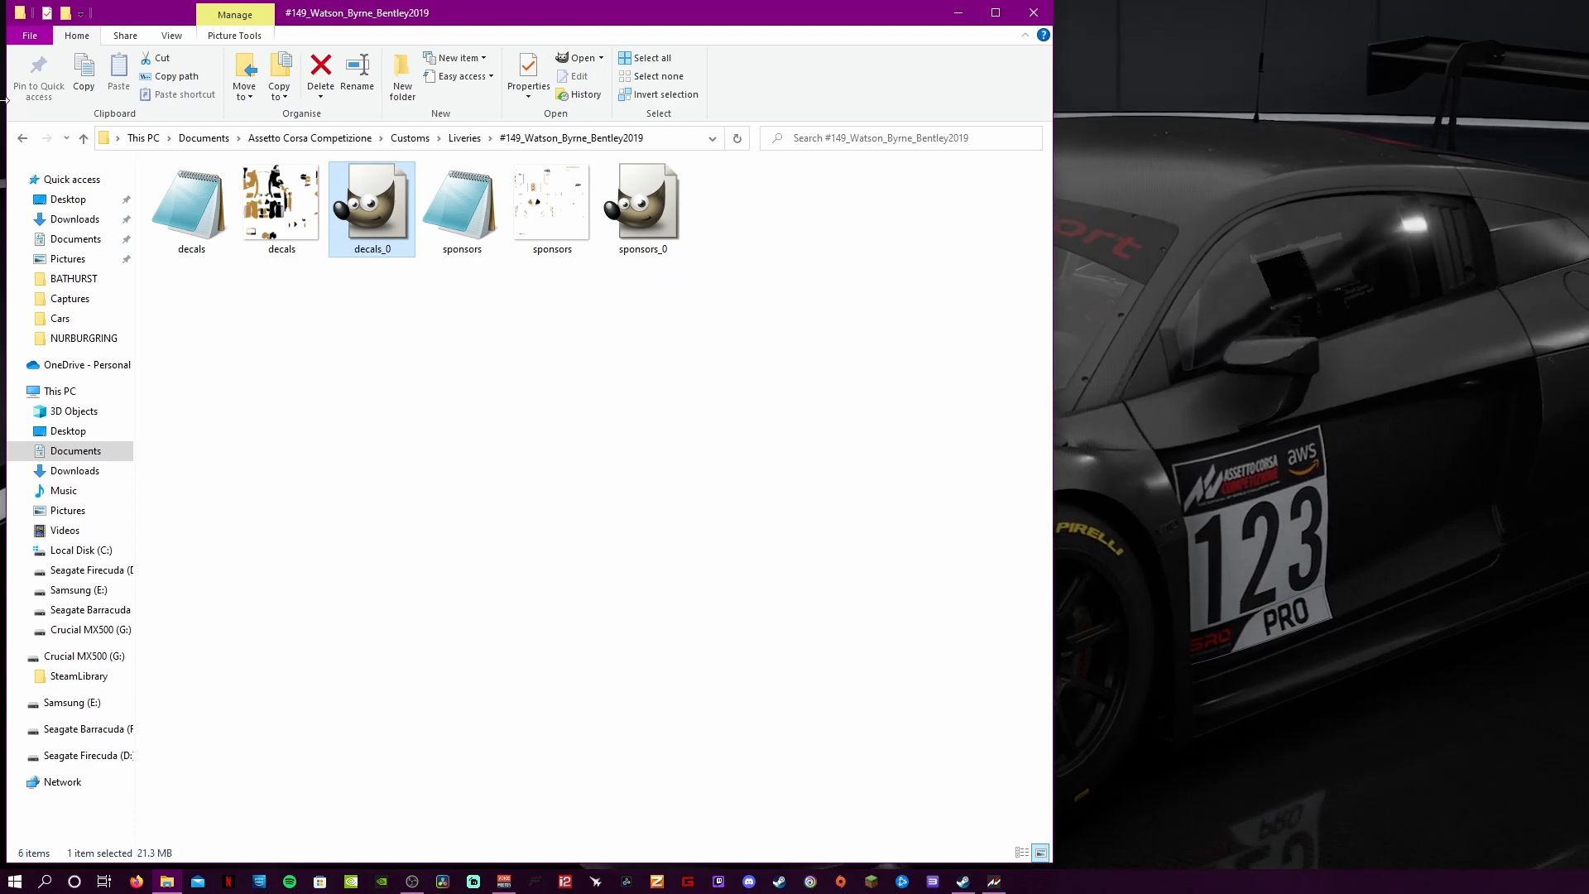
{"action": "left_click", "coordinate": [24, 140]}
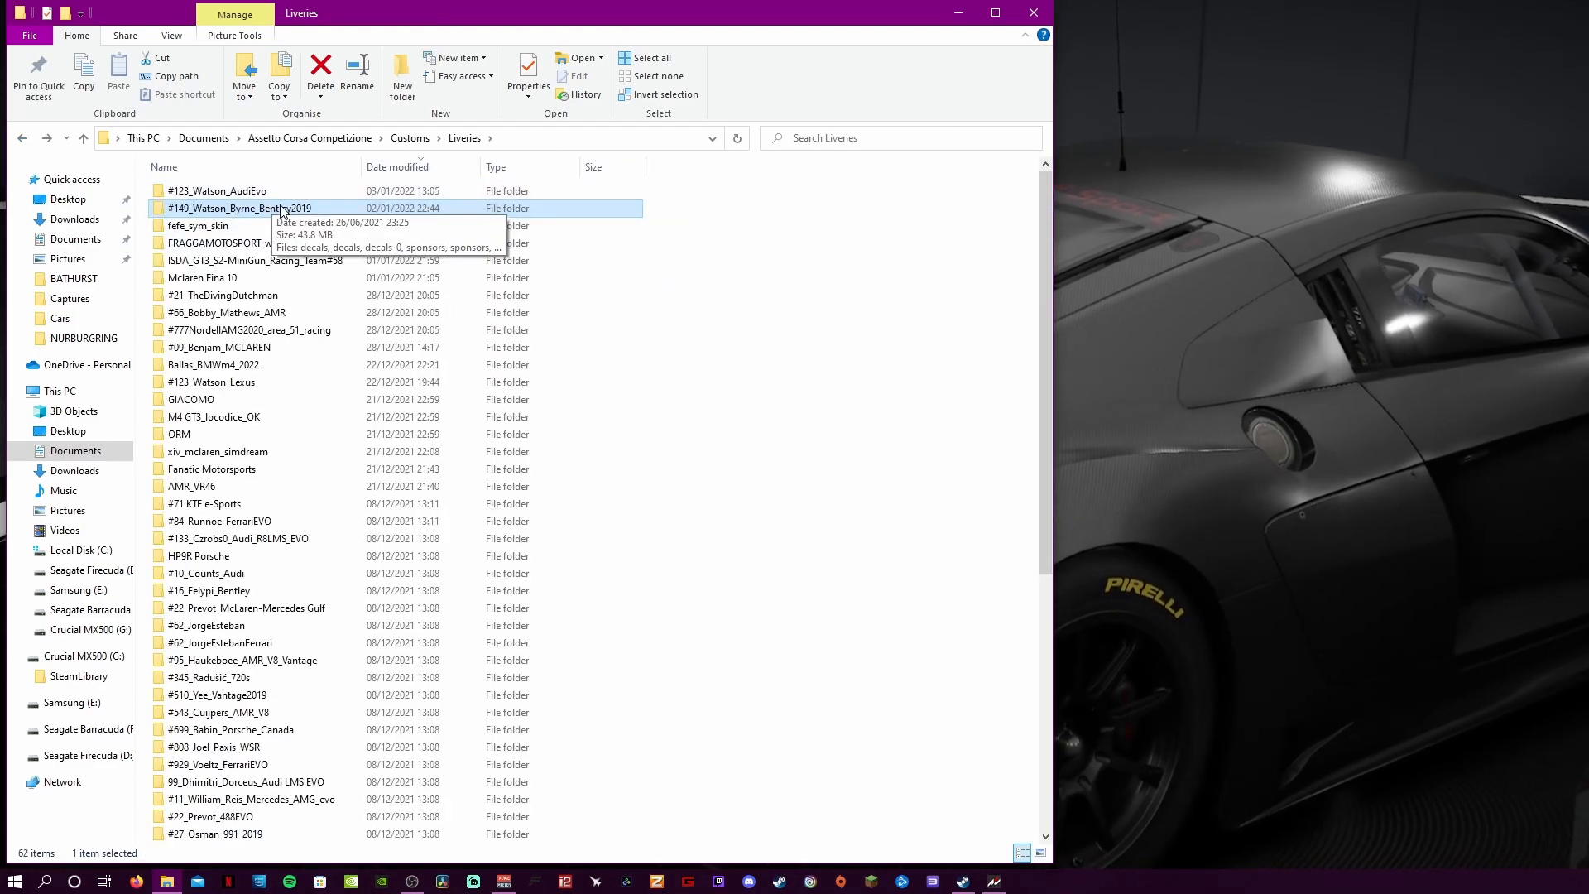
{"action": "double_click", "coordinate": [272, 187]}
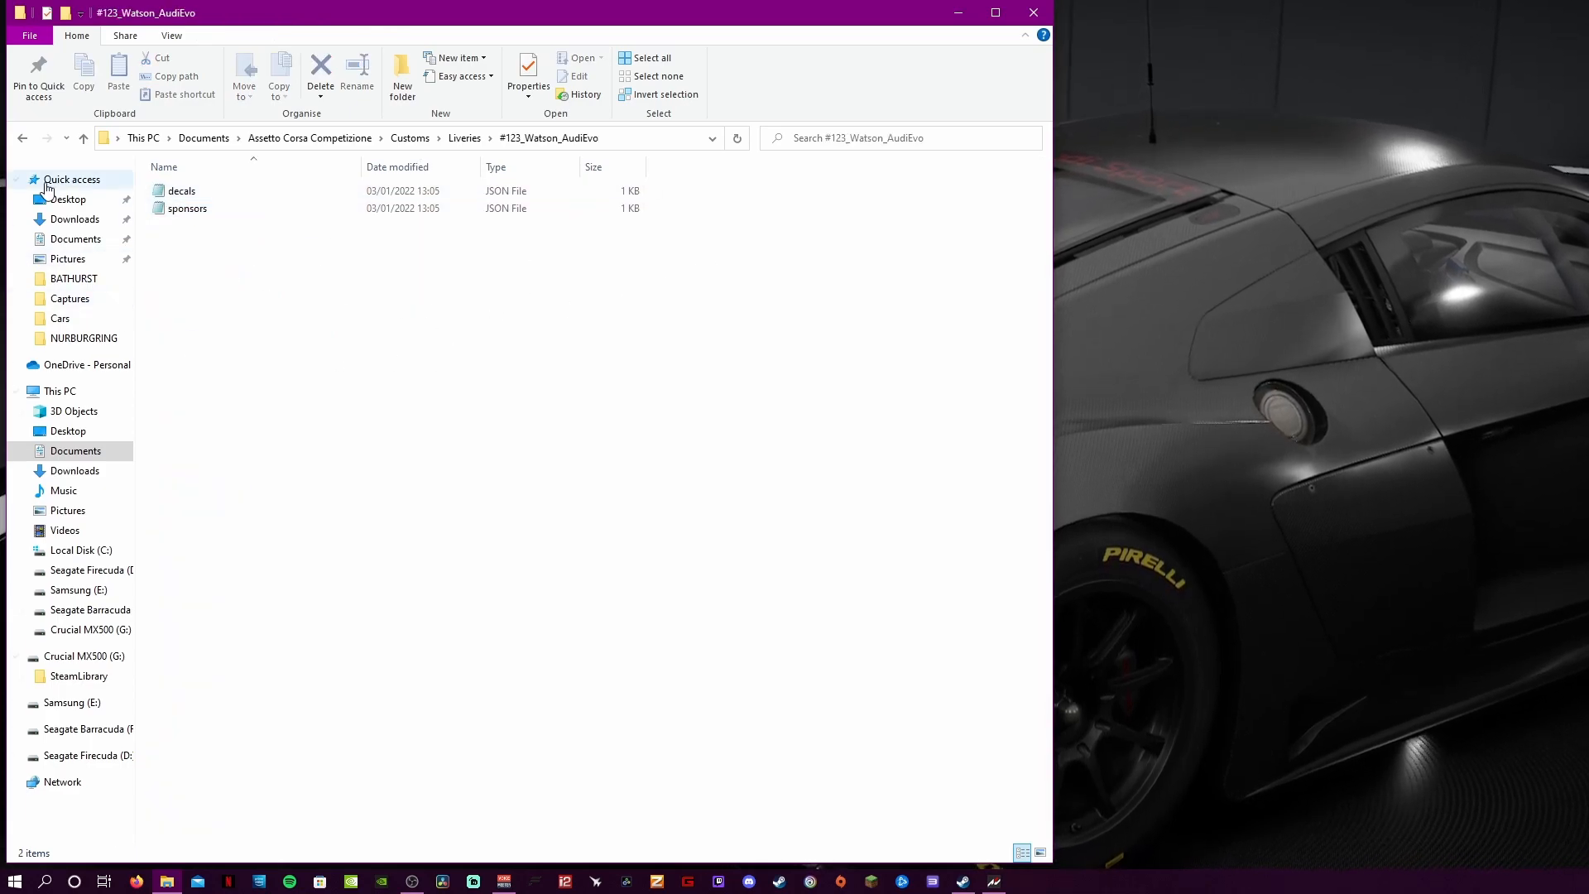
{"action": "left_click", "coordinate": [24, 139]}
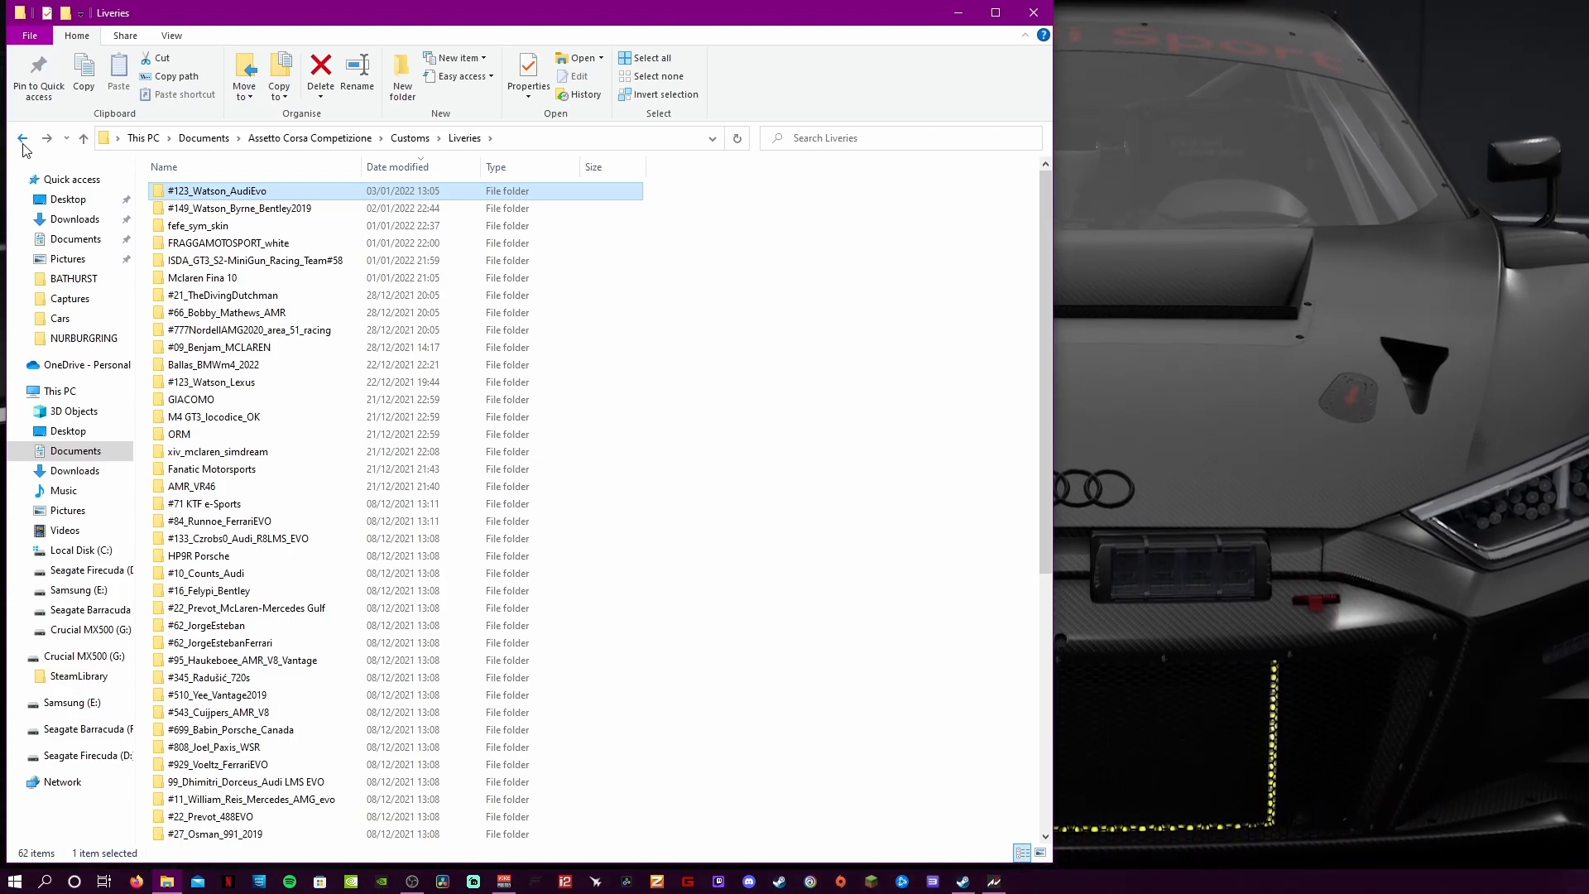
Go back to the Assetto Corsa Competizione folder and open the menuSettings JSON file from Config.
{"action": "left_click", "coordinate": [23, 141]}
{"action": "left_click", "coordinate": [23, 141]}
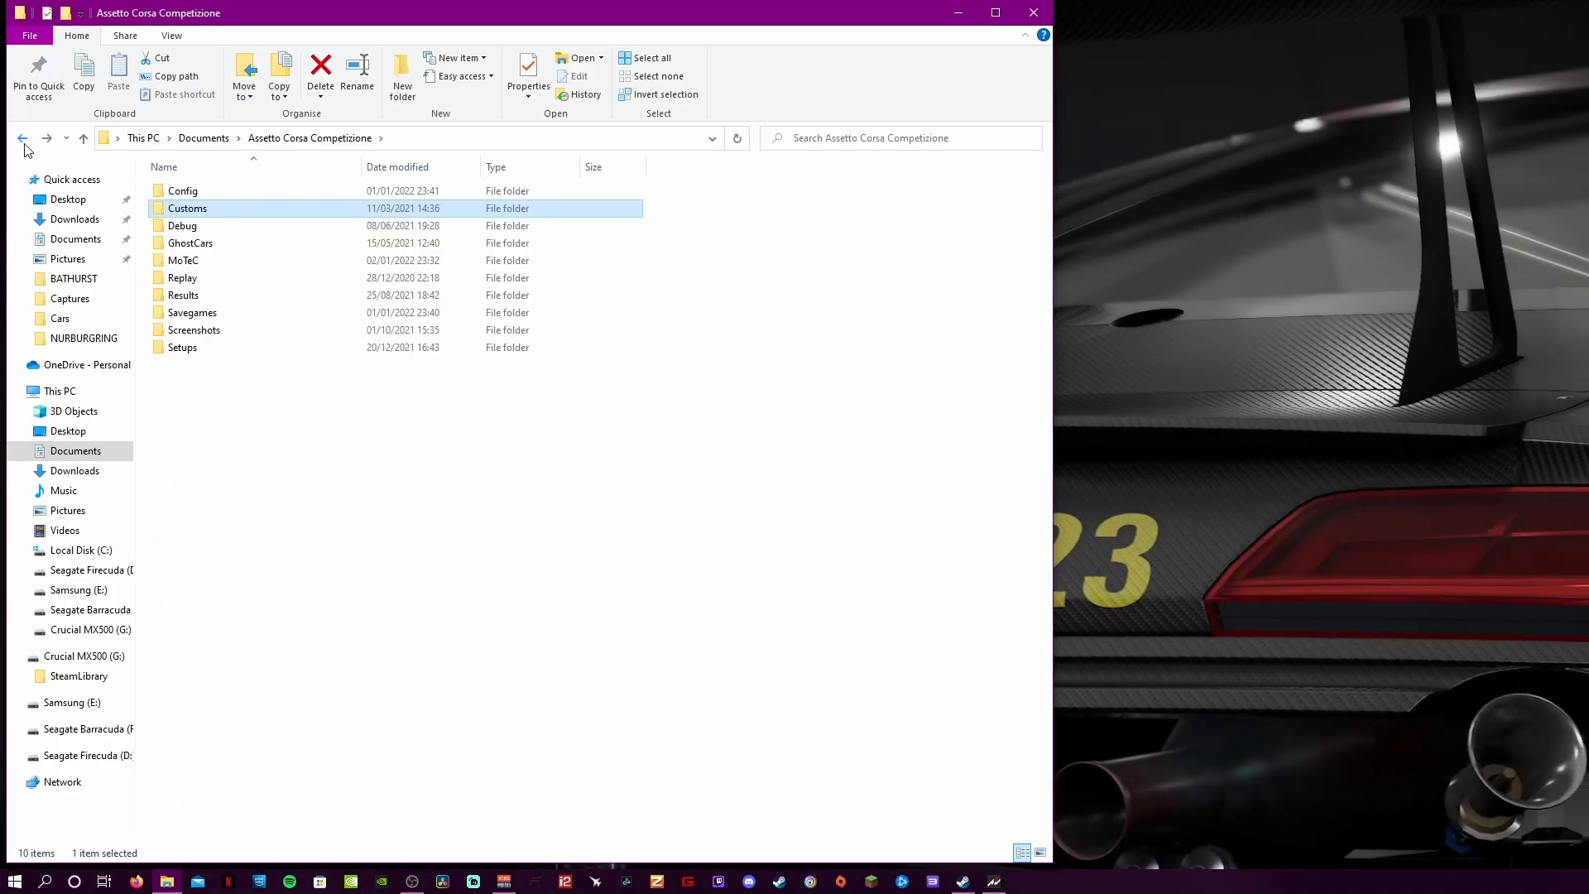
{"action": "left_click", "coordinate": [249, 193]}
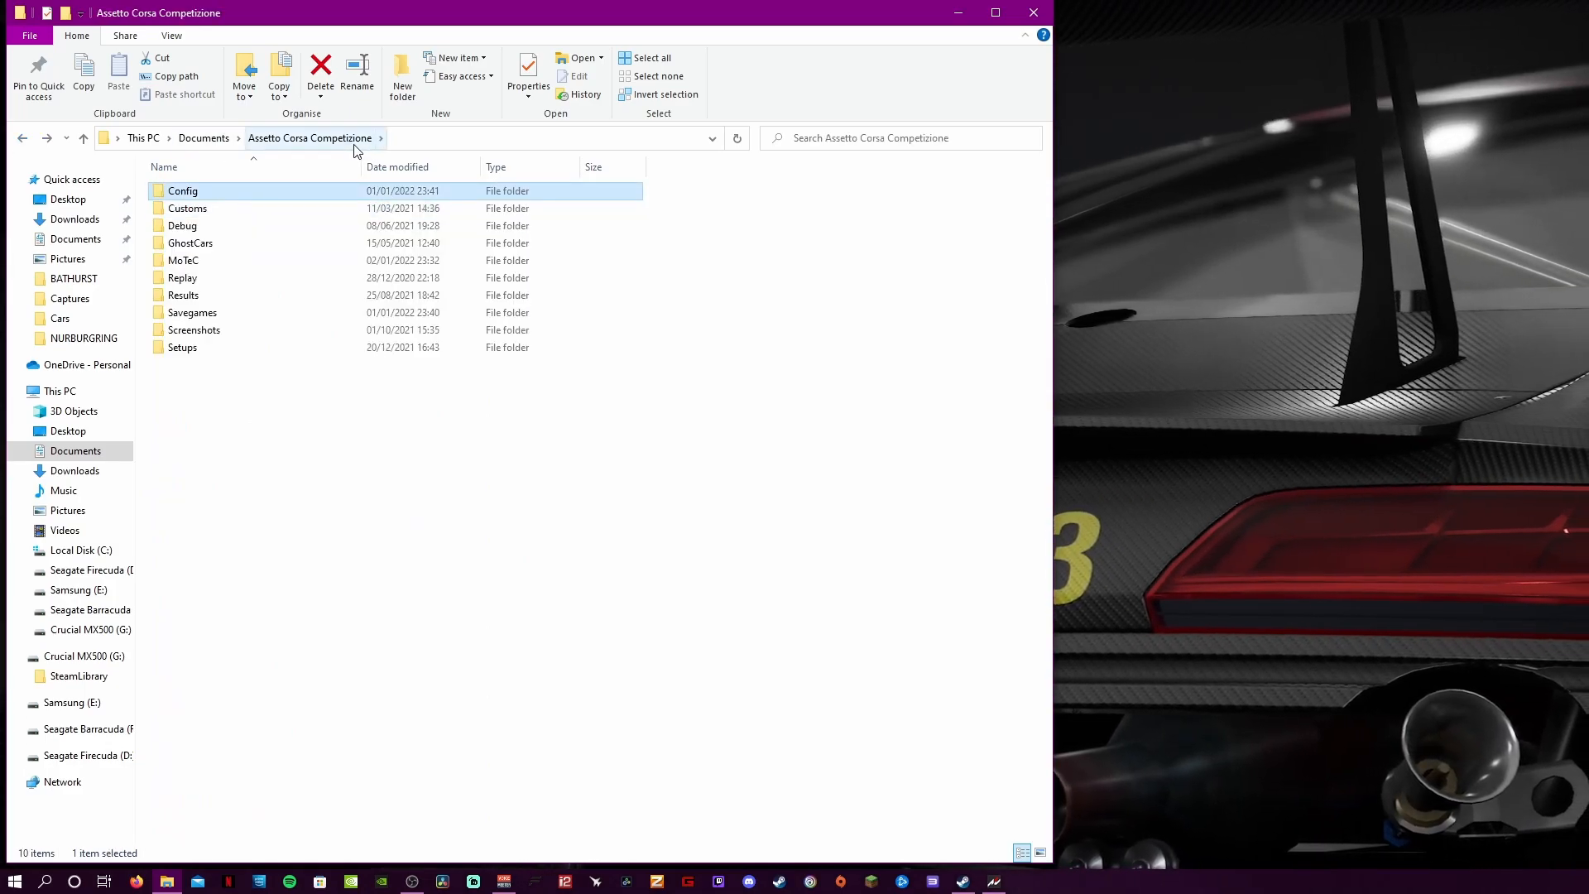
{"action": "double_click", "coordinate": [187, 195]}
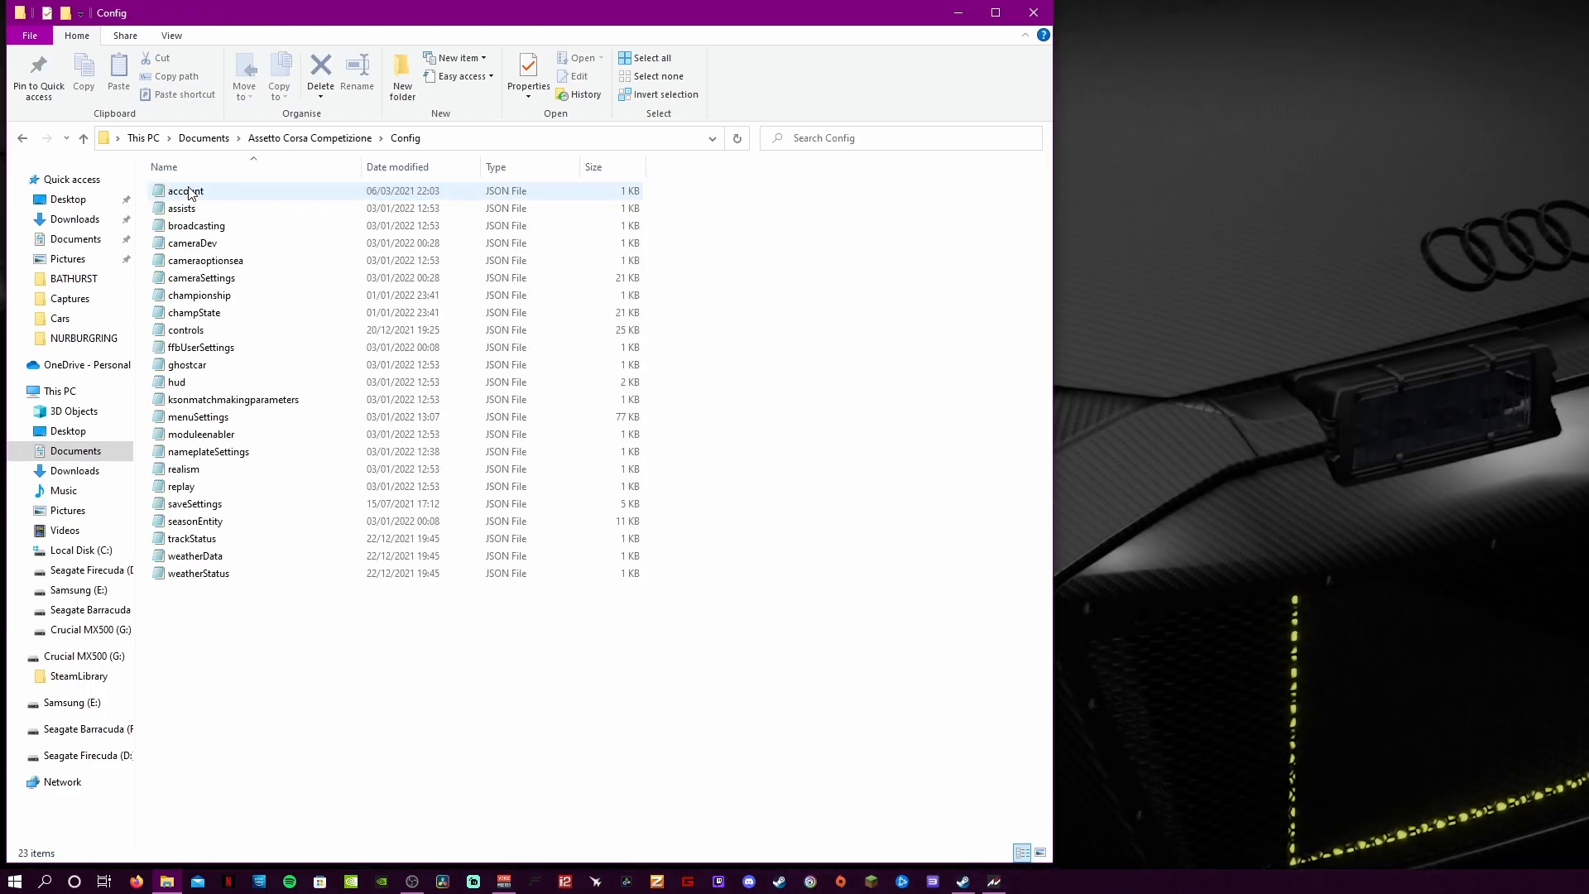
{"action": "double_click", "coordinate": [199, 417]}
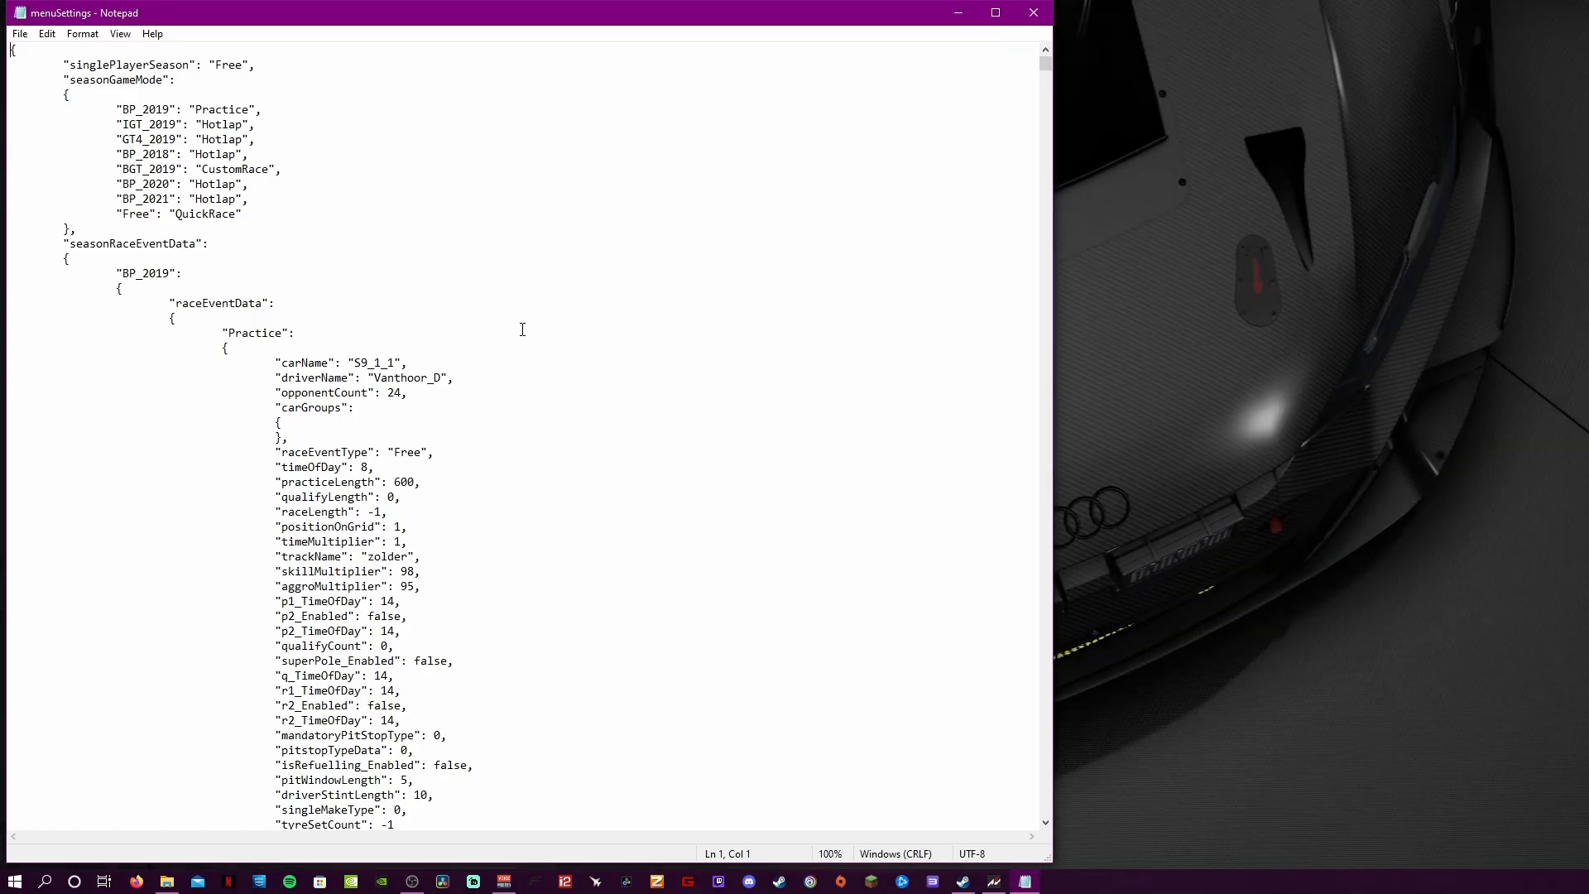
Search the menuSettings file for texCap and close the search once the entry is reached.
{"action": "key", "text": "ctrl+f"}
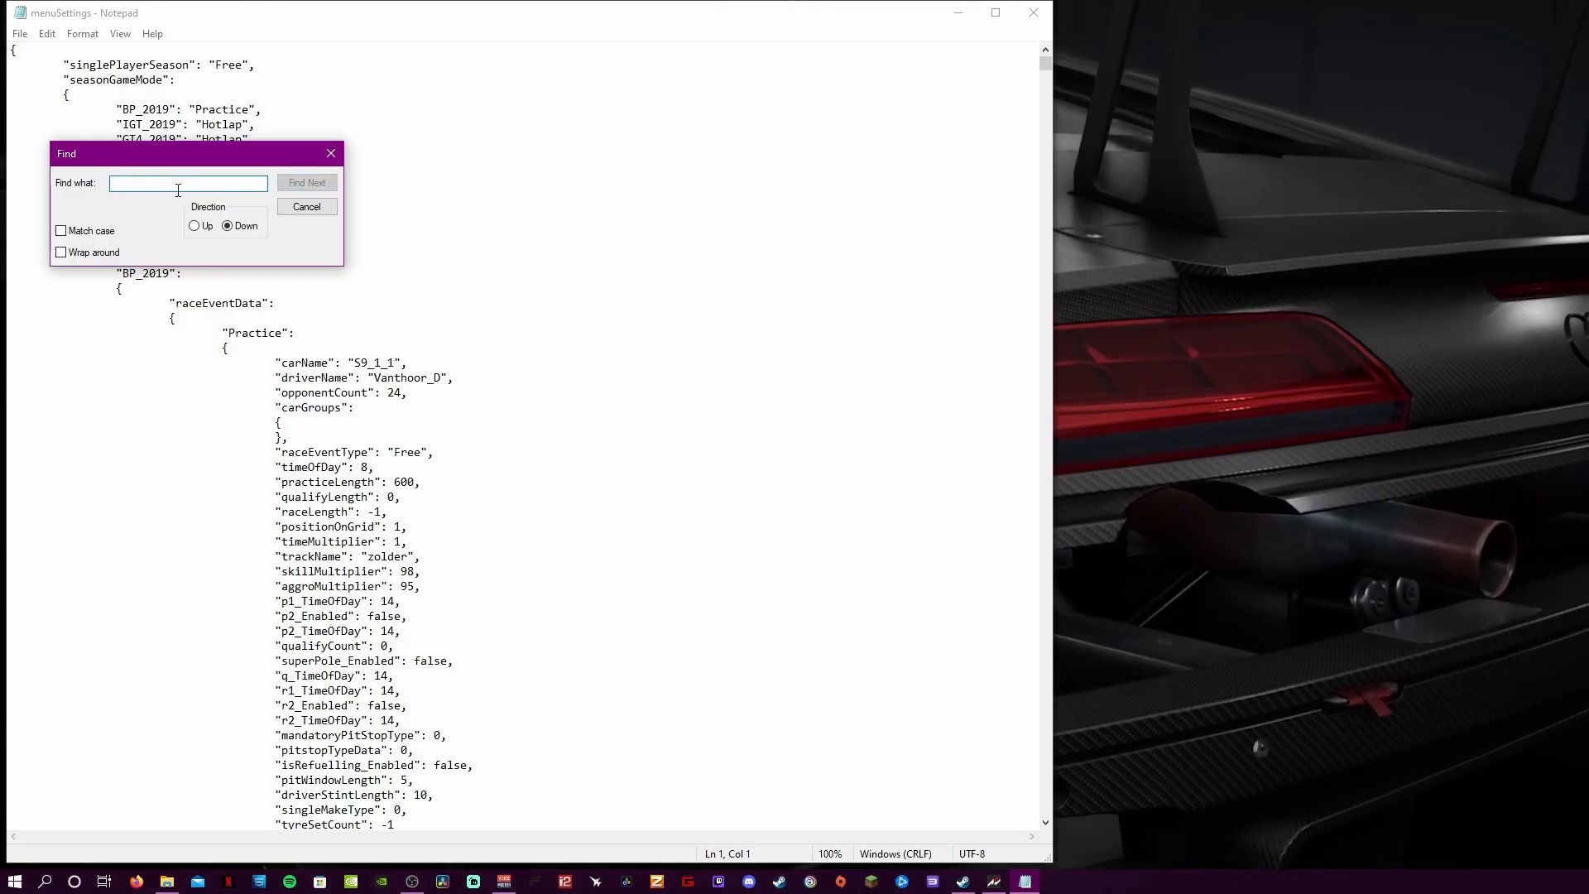
{"action": "type", "text": "te"}
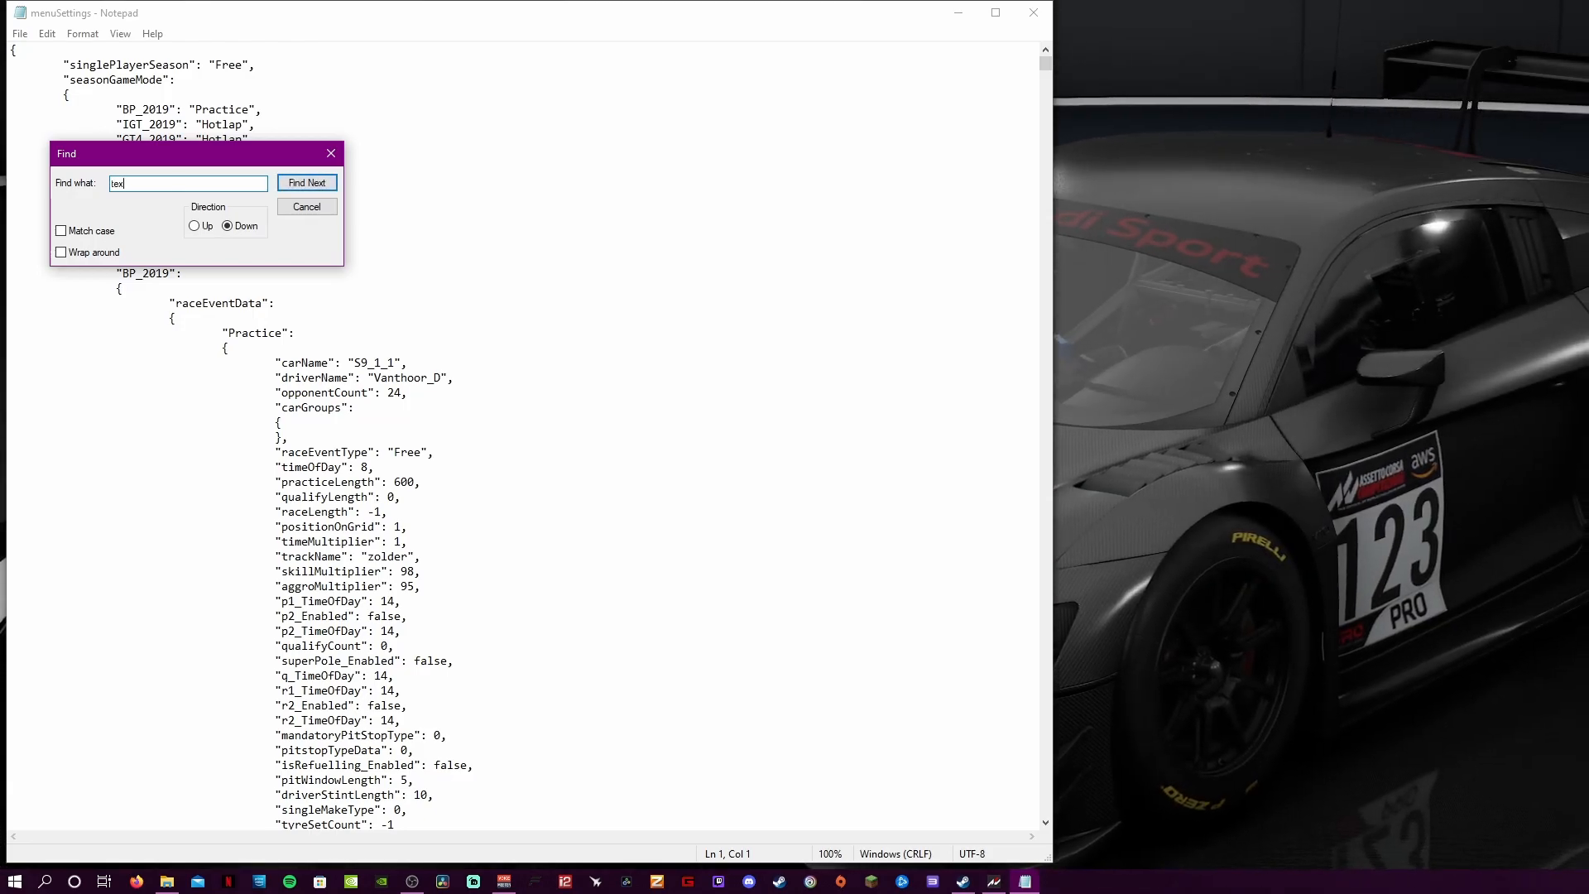
{"action": "type", "text": "xCap"}
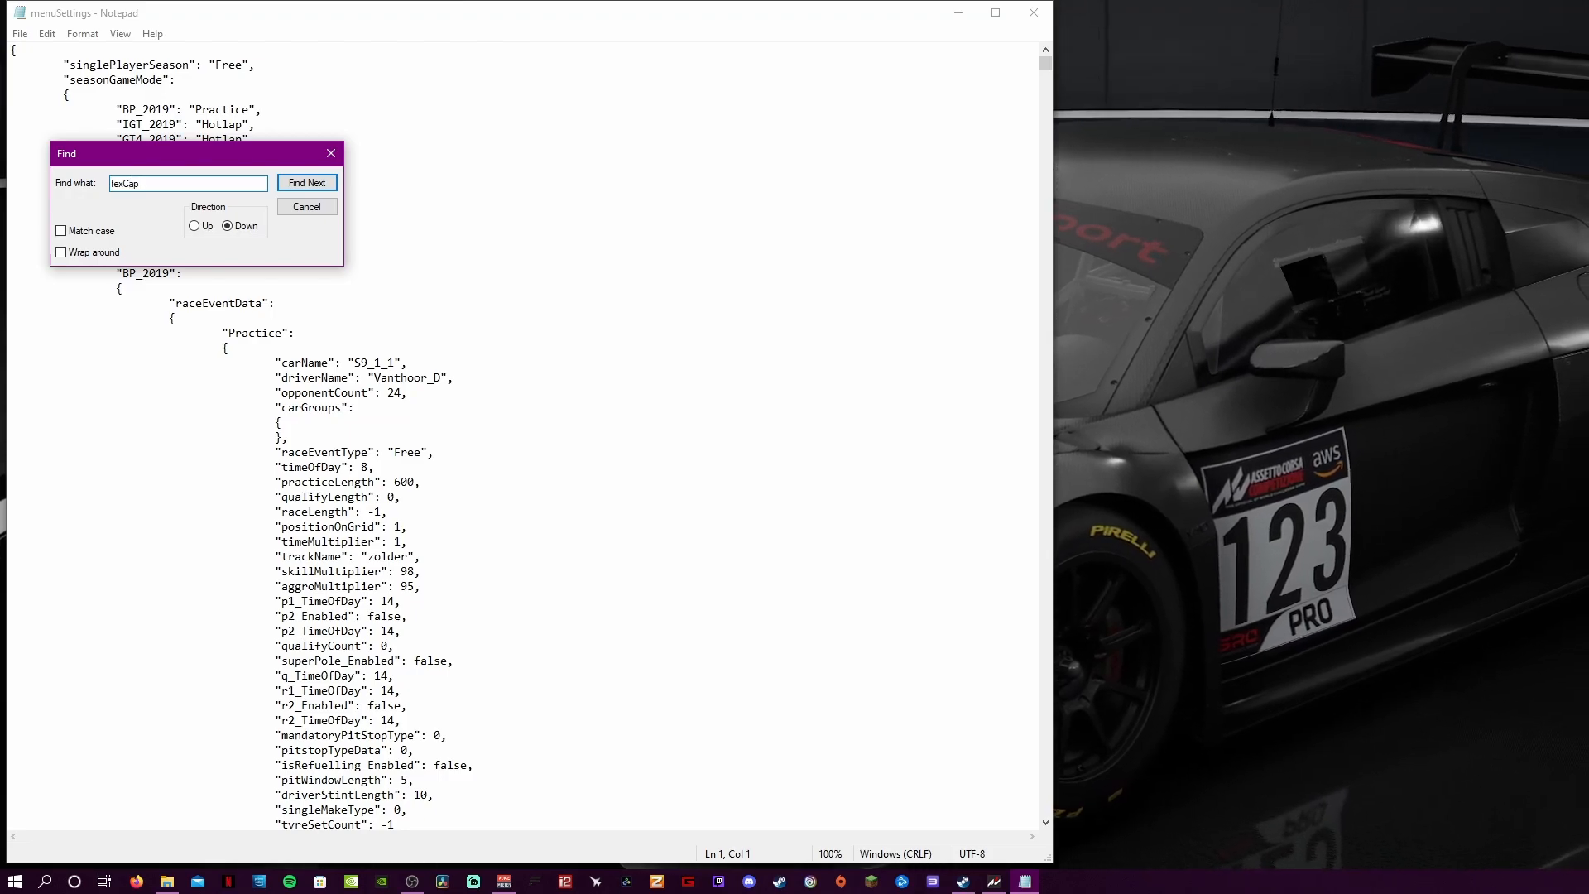
{"action": "left_click", "coordinate": [304, 183]}
{"action": "scroll", "coordinate": [343, 528], "scroll_direction": "down", "scroll_amount": 3}
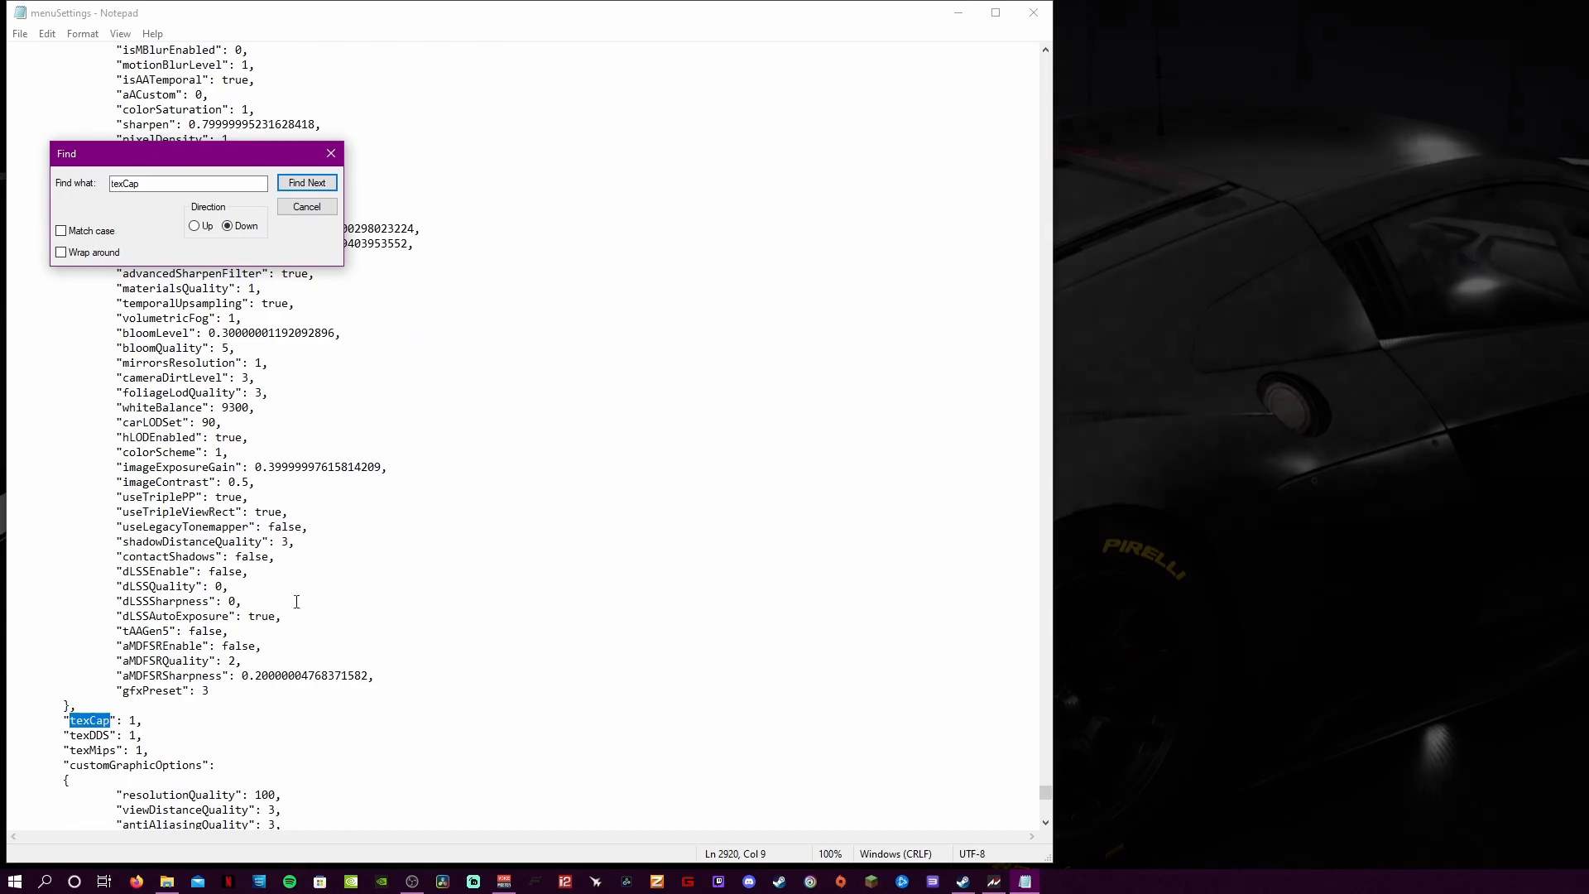
{"action": "left_click", "coordinate": [331, 154]}
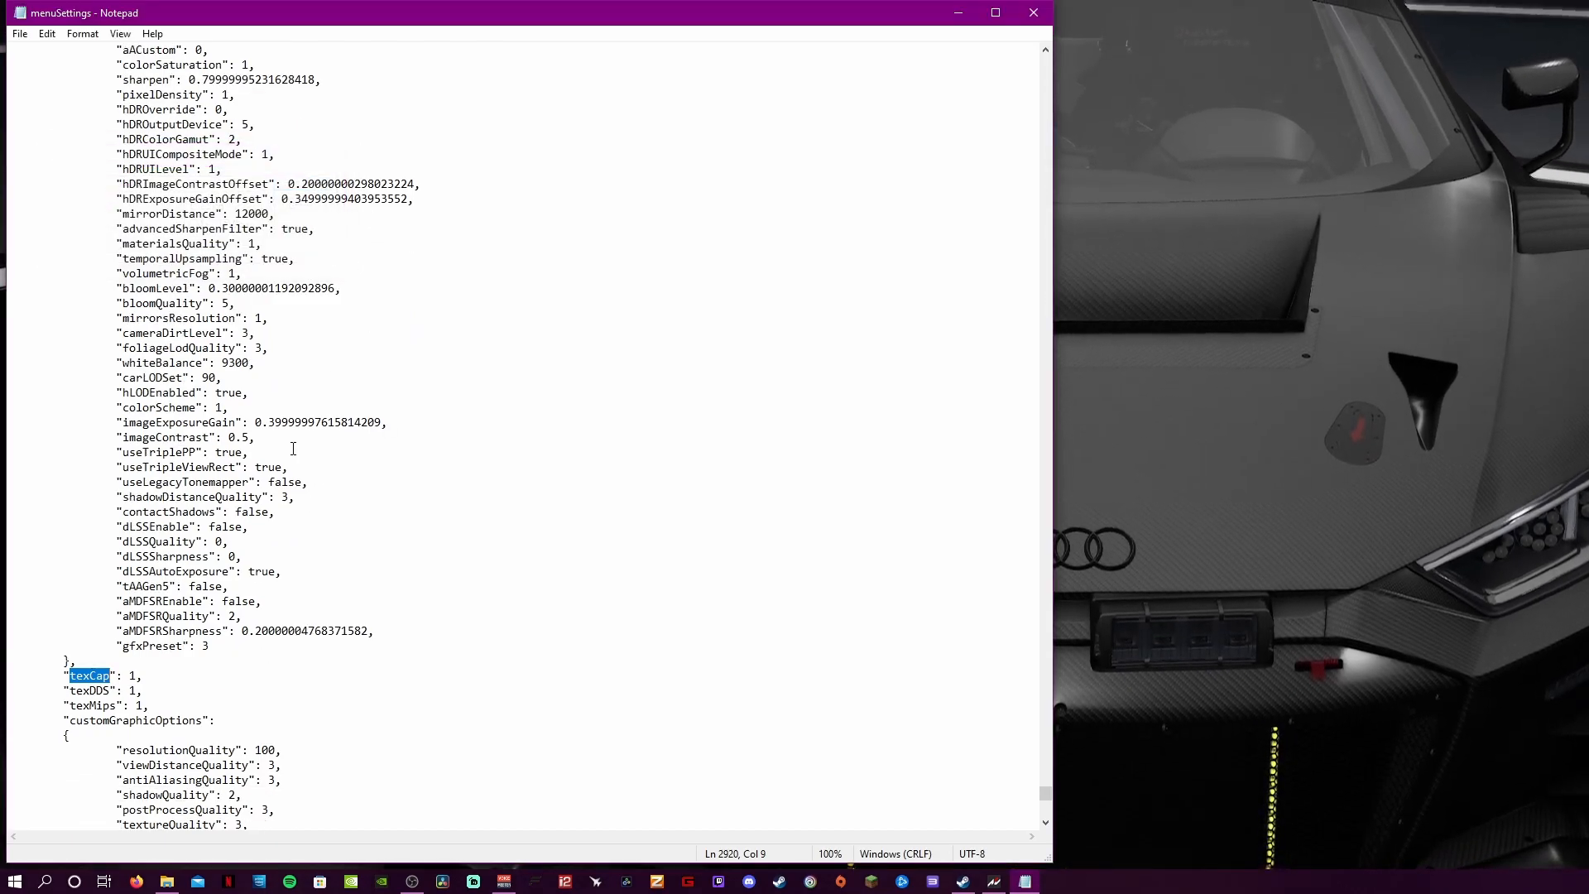
Check the texCap entry, set the texDDS value below it to 0 and close the menuSettings file.
{"action": "scroll", "coordinate": [147, 494], "scroll_direction": "down", "scroll_amount": 4}
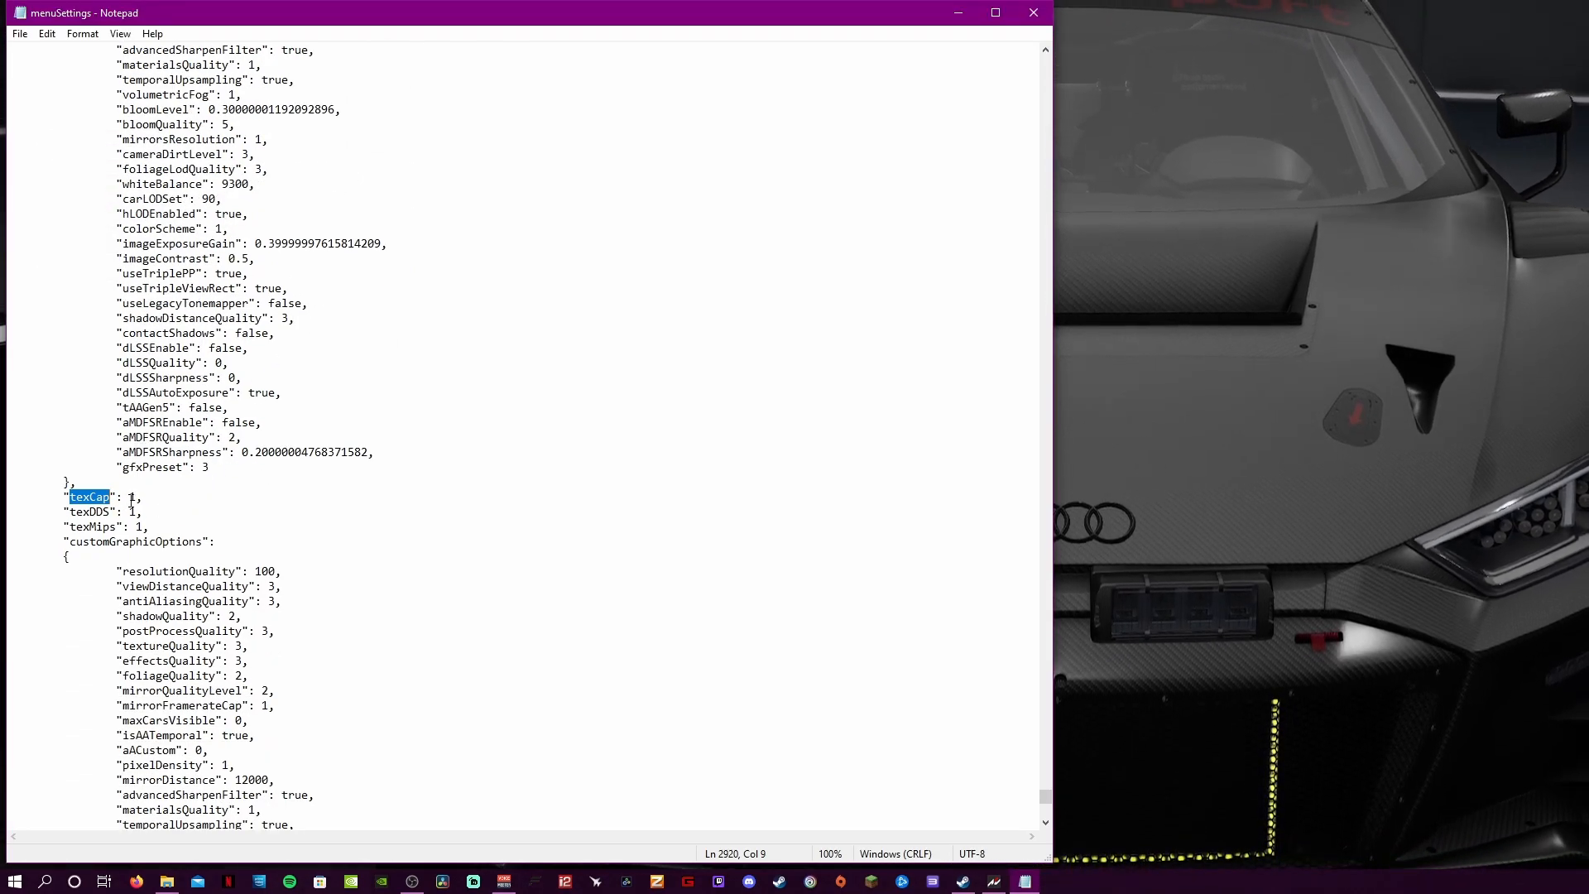
{"action": "left_click", "coordinate": [136, 496]}
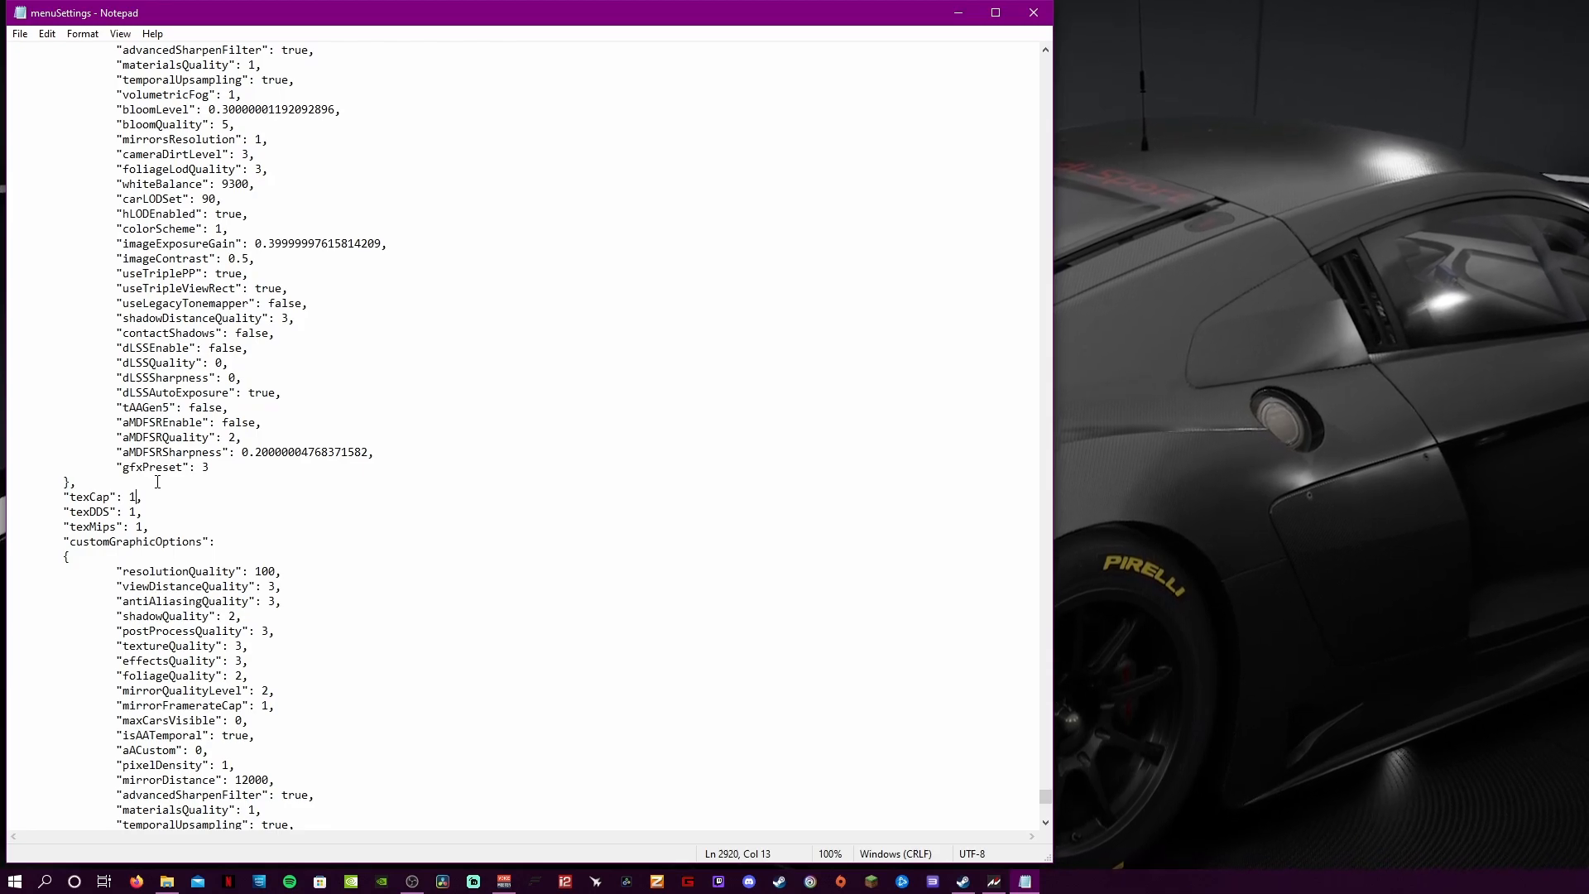
{"action": "left_click", "coordinate": [136, 511]}
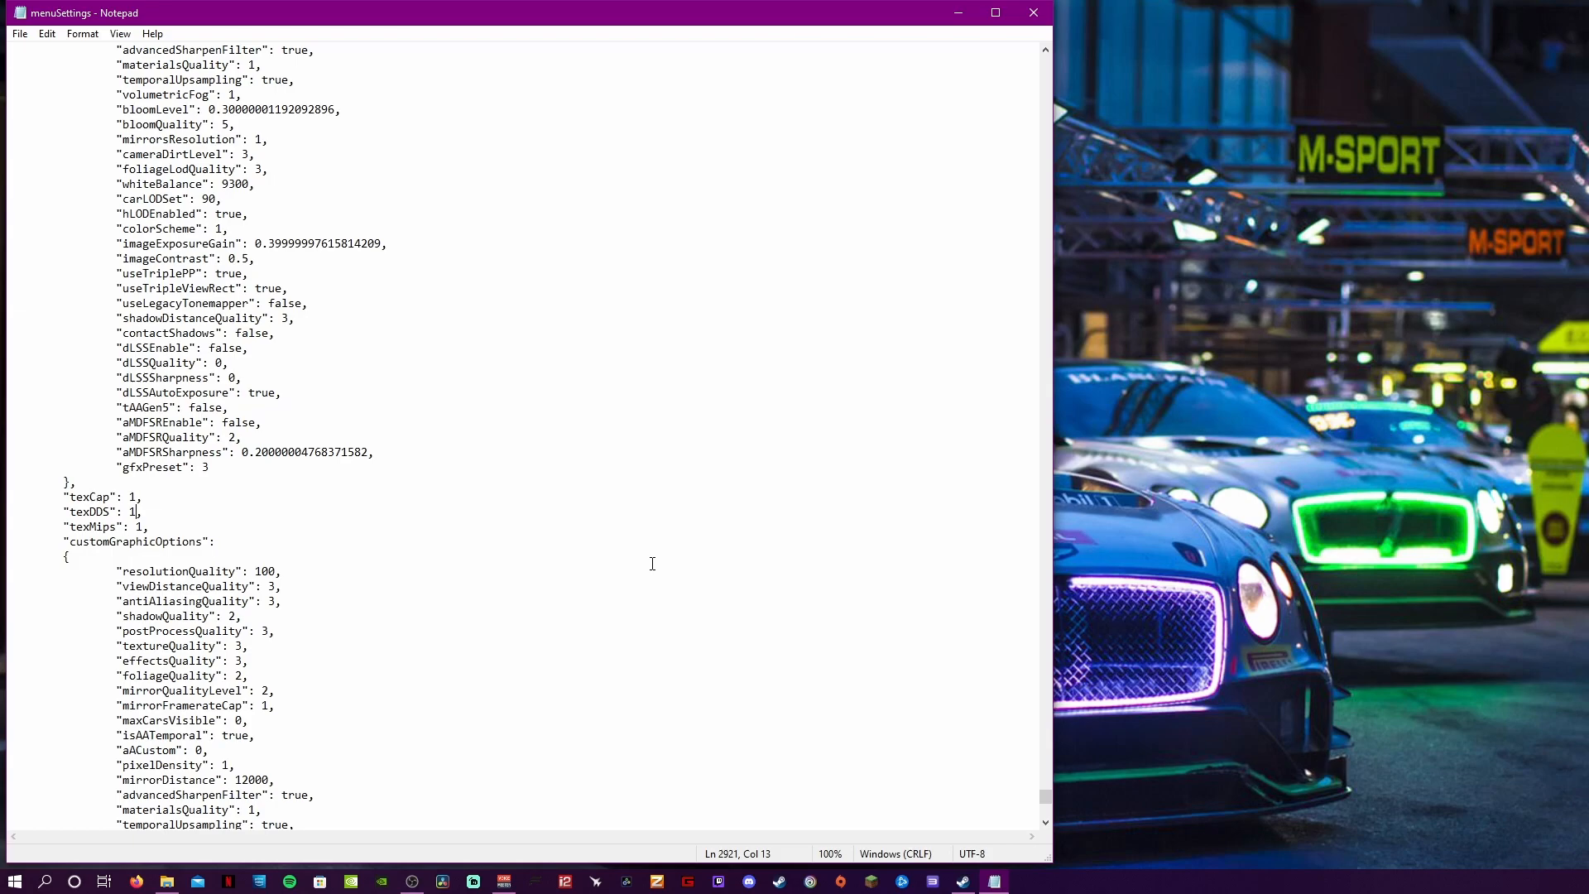
{"action": "key", "text": "BackSpace"}
{"action": "type", "text": "0"}
{"action": "left_click", "coordinate": [1034, 12]}
{"action": "left_click", "coordinate": [1014, 463]}
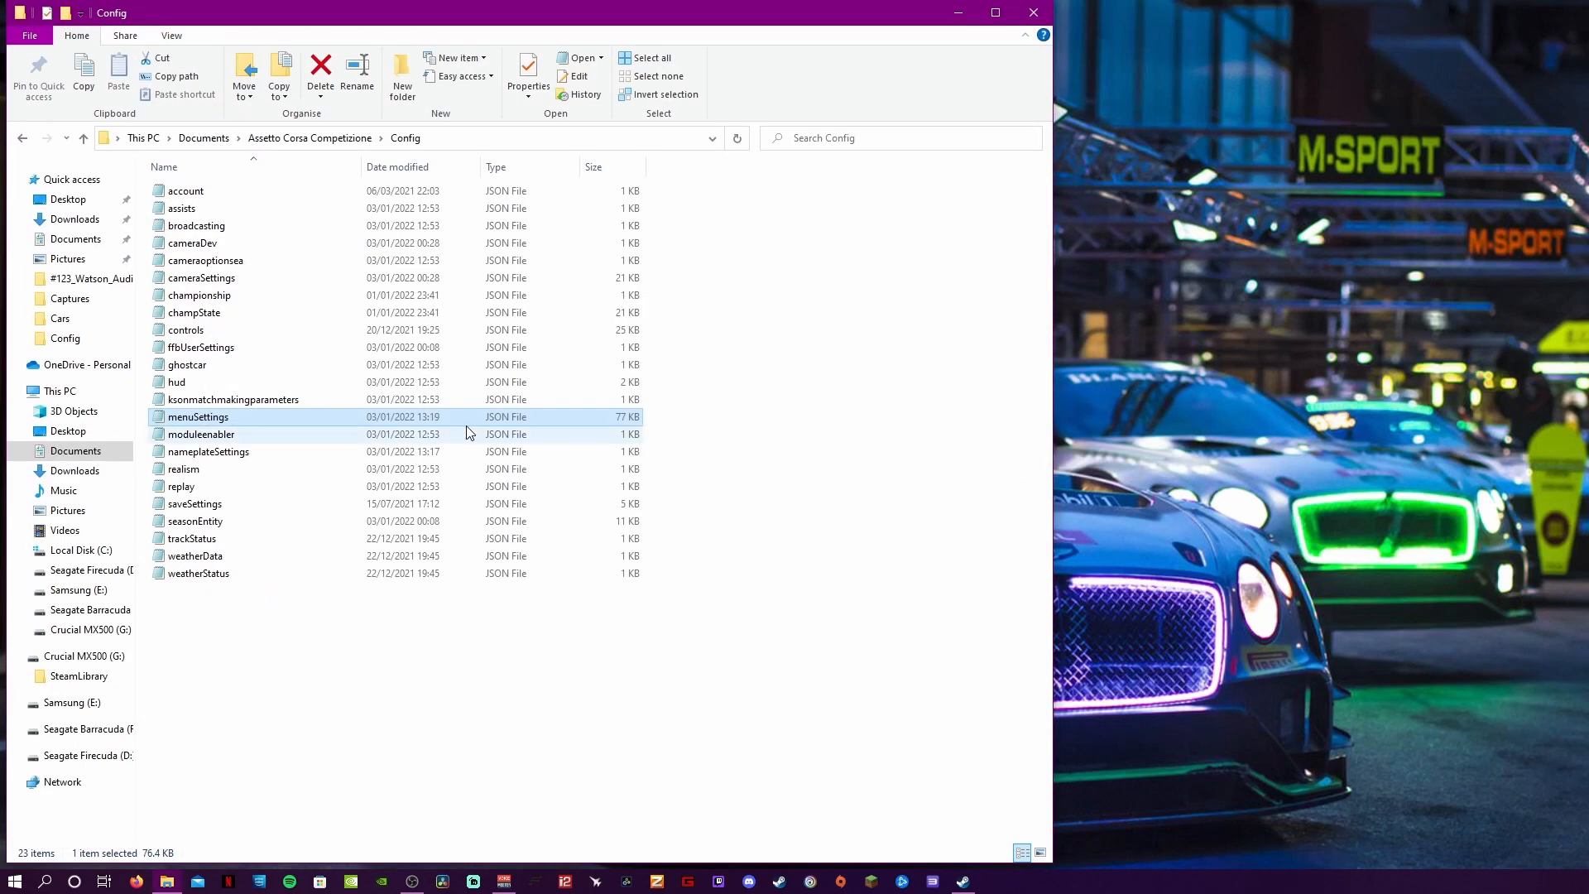
Switch to Assetto Corsa Competizione, rotate the view around the number 123 Audi in car selection, and change the car to the BMW M4 GT3.
{"action": "left_click", "coordinate": [878, 362]}
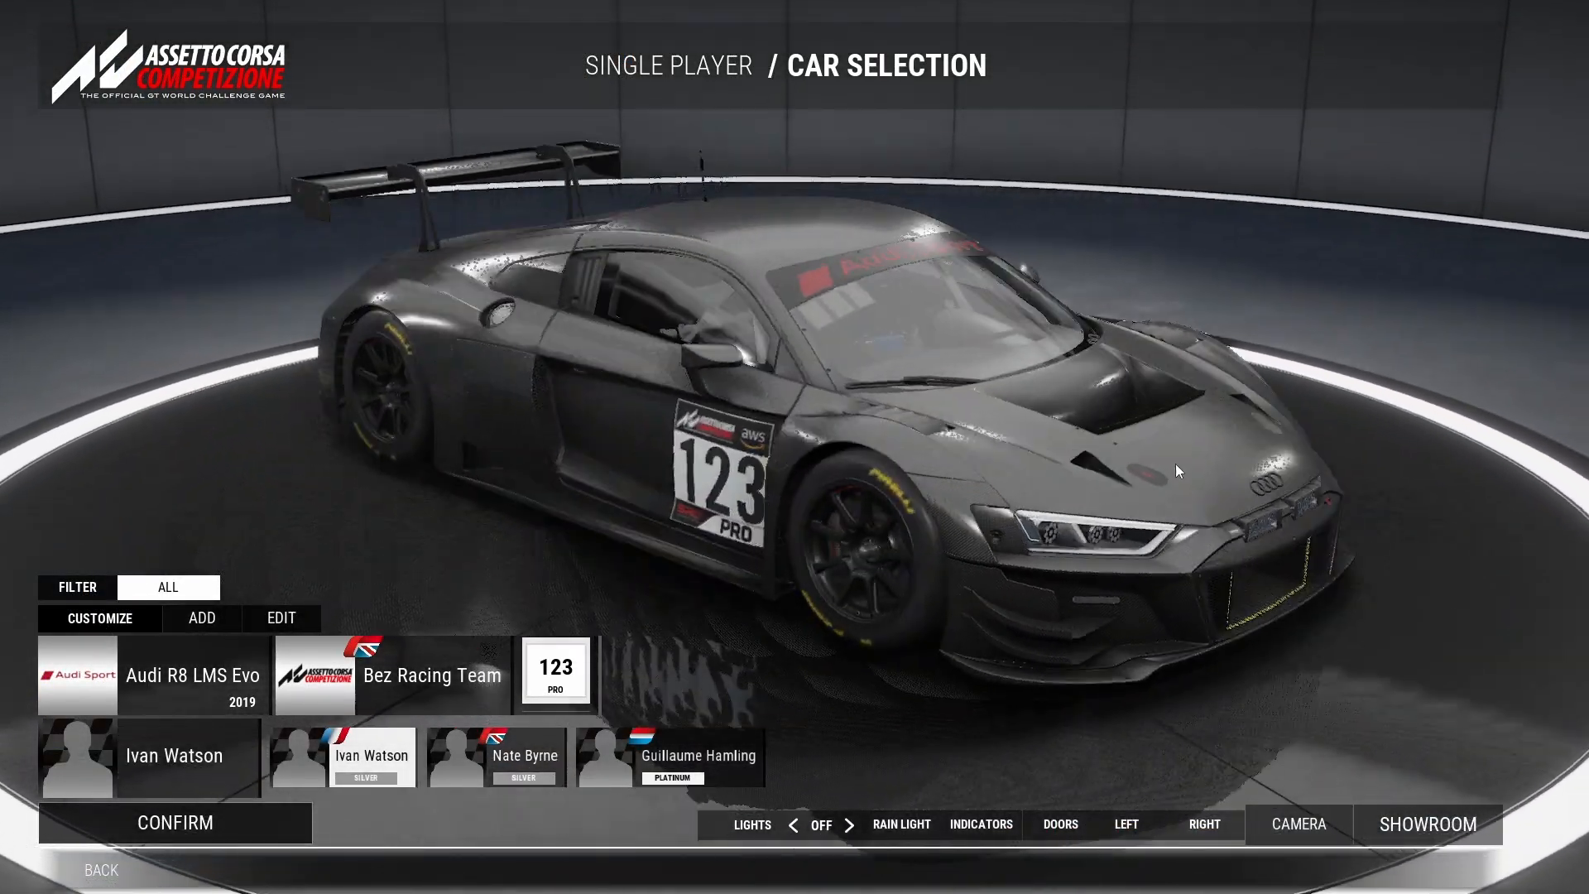
{"action": "left_click_drag", "start_coordinate": [1176, 464], "coordinate": [570, 386]}
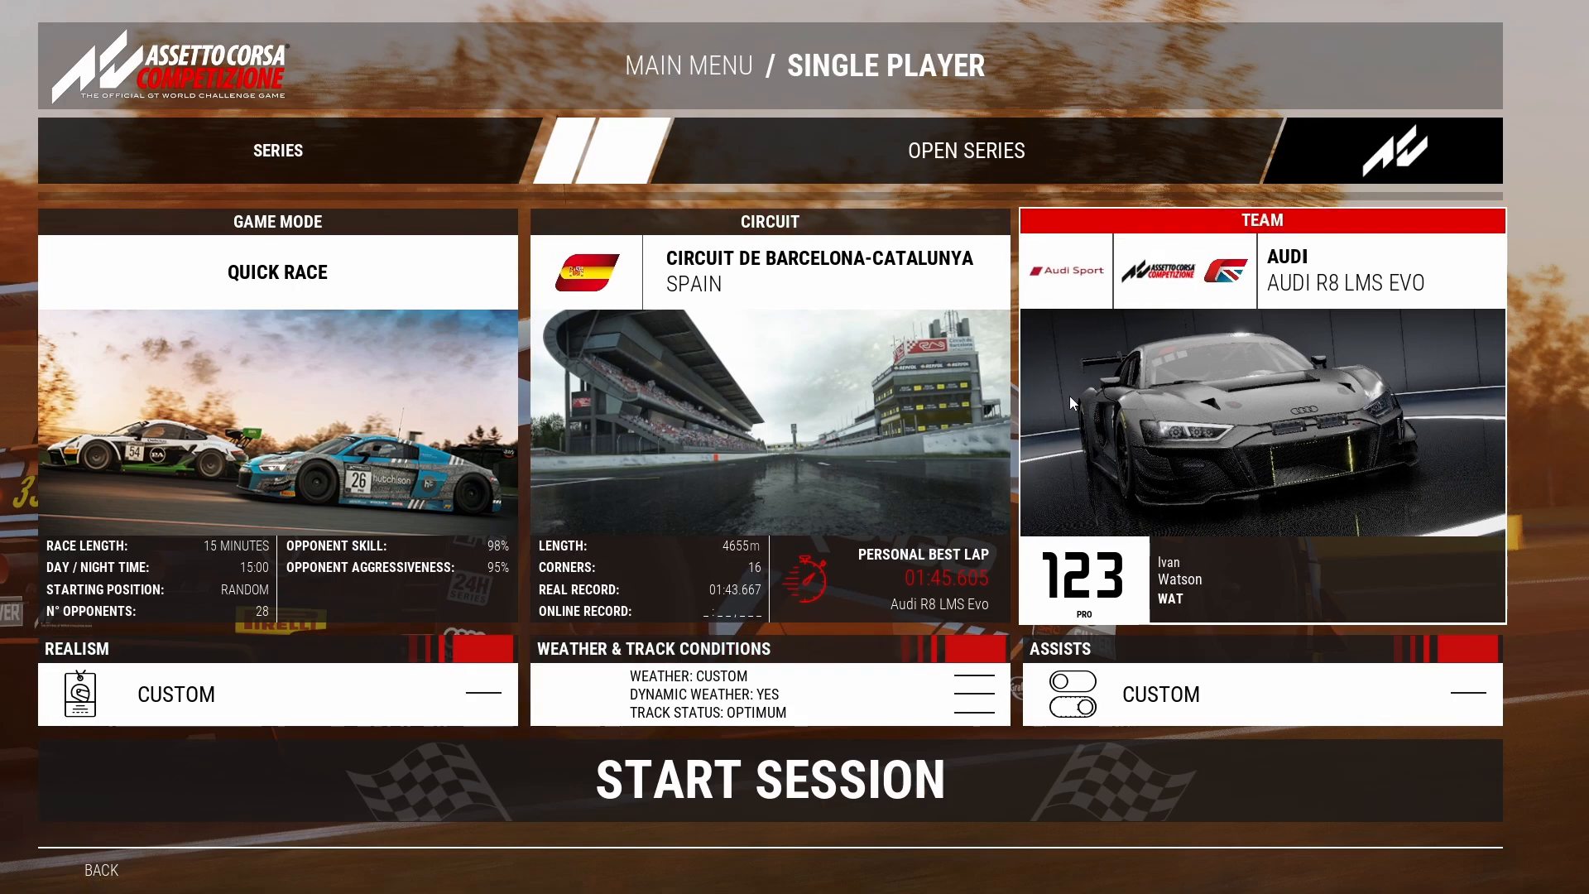
{"action": "left_click", "coordinate": [1070, 395]}
{"action": "left_click", "coordinate": [222, 669]}
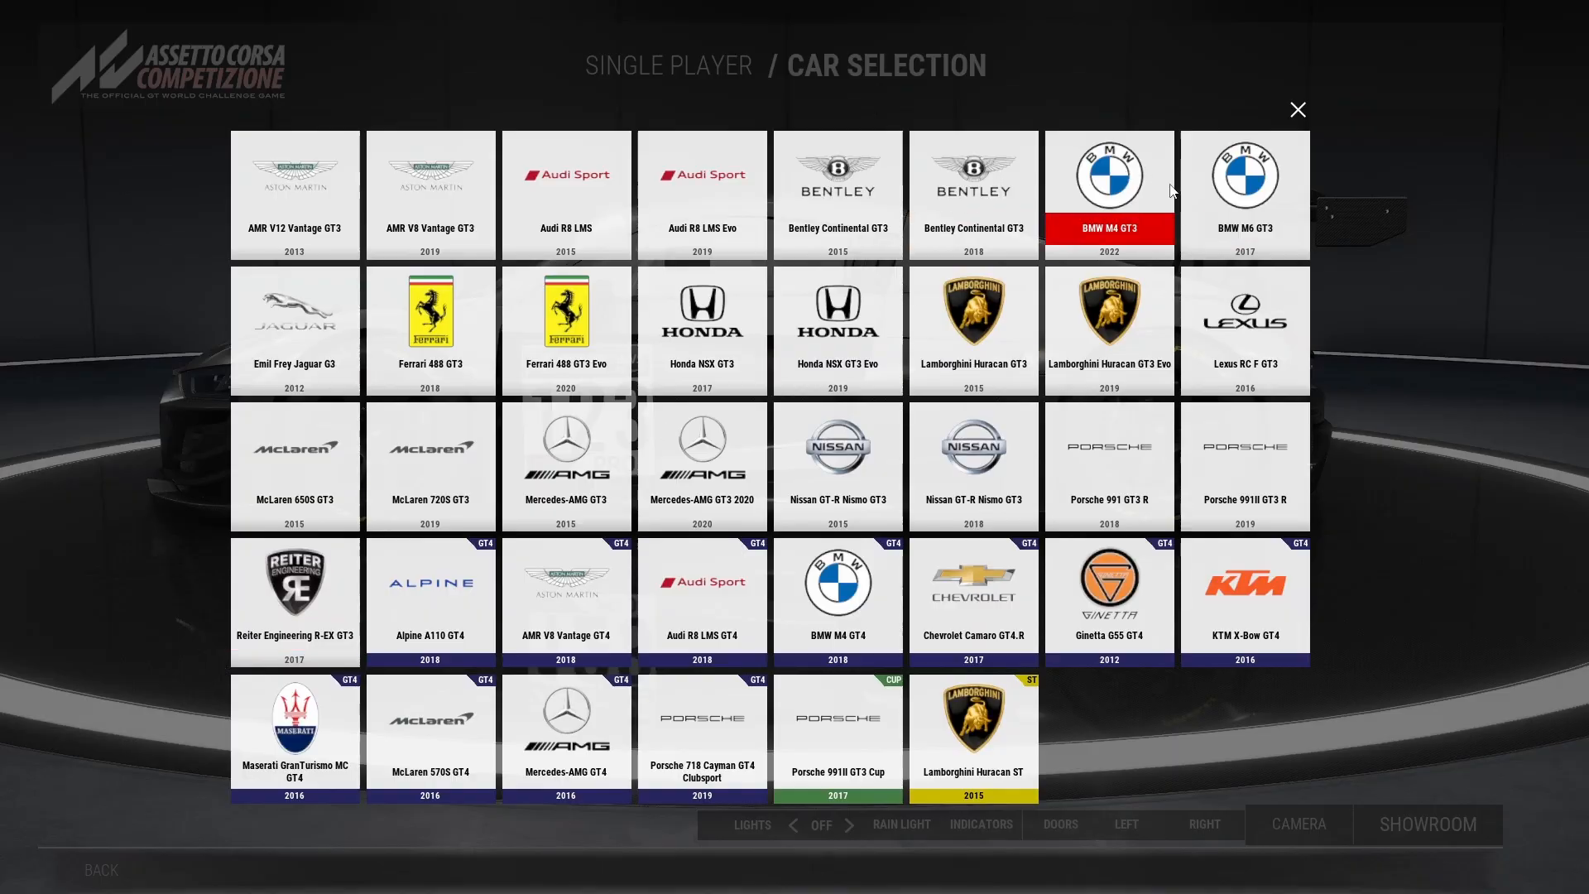
{"action": "left_click", "coordinate": [1110, 190]}
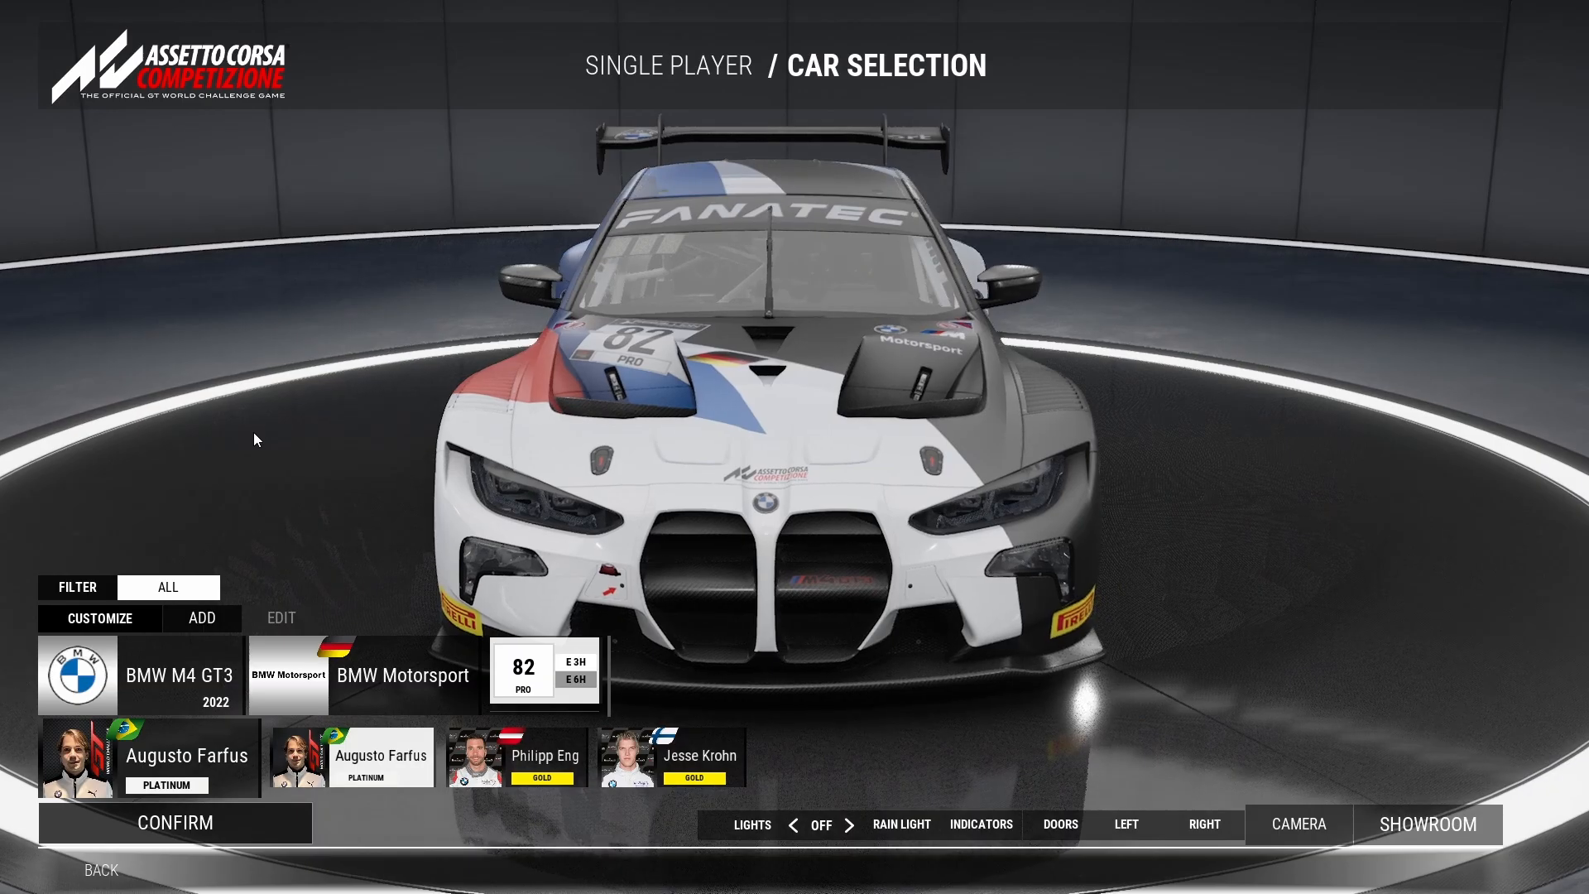
{"action": "left_click", "coordinate": [163, 658]}
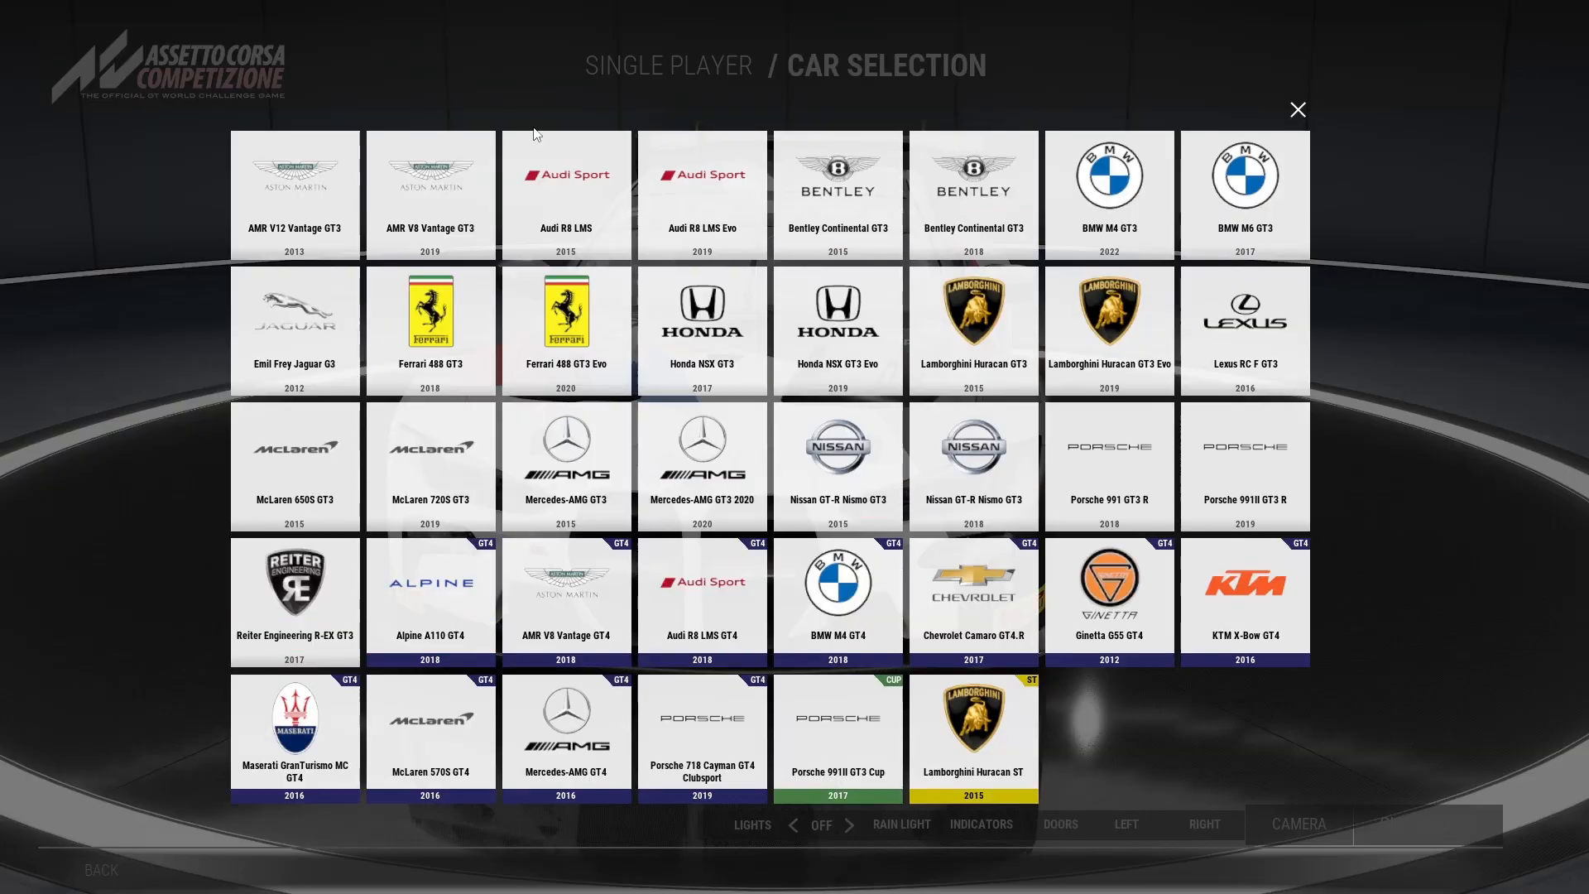
{"action": "left_click", "coordinate": [430, 85]}
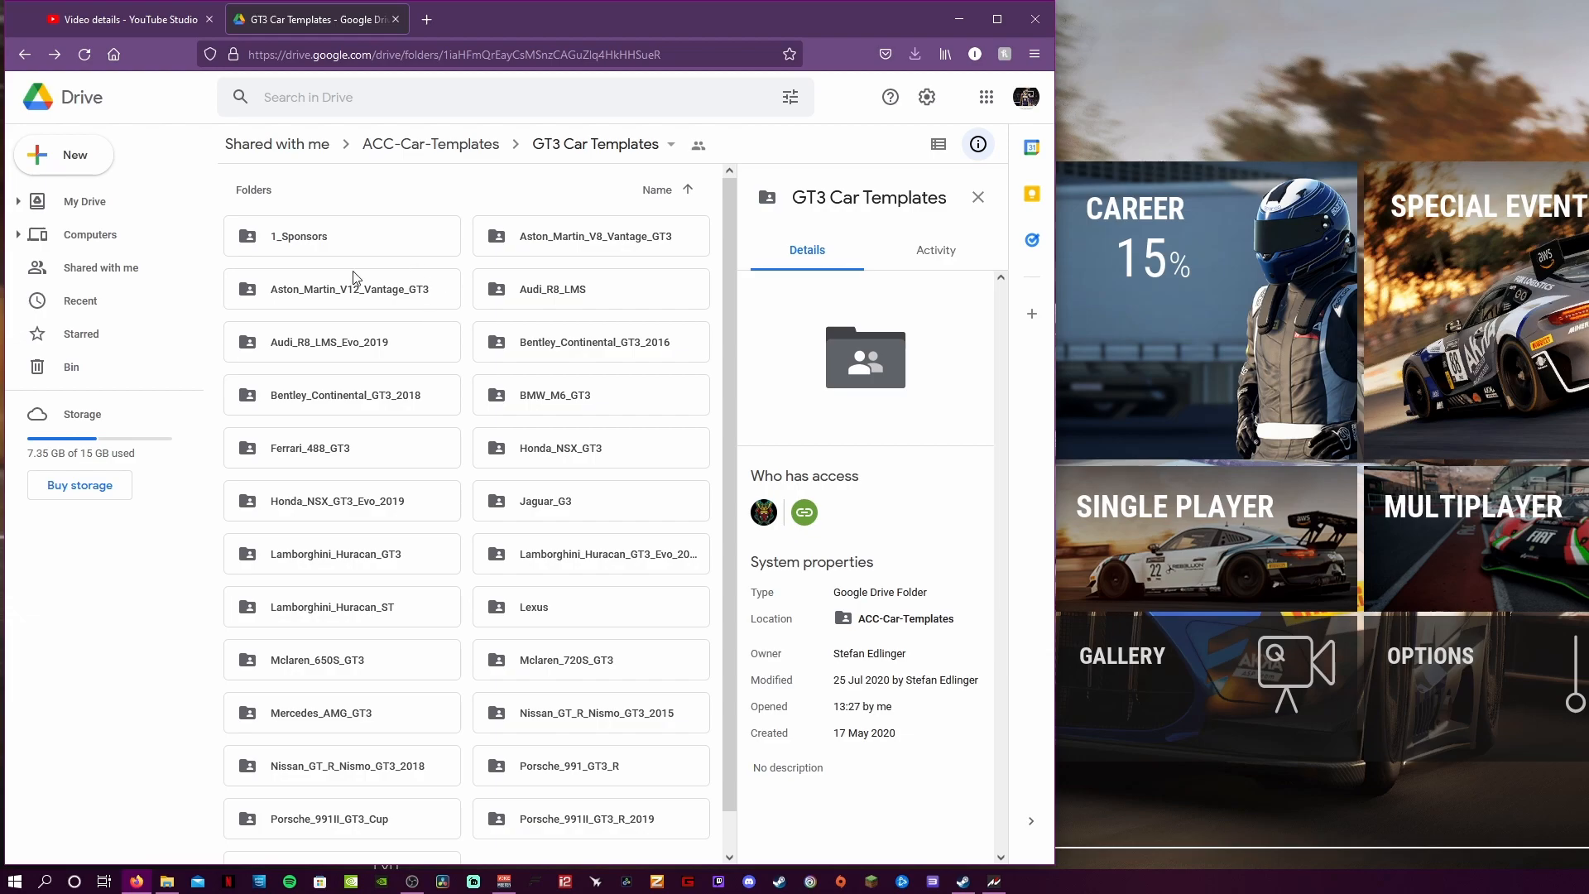
Look through the car folders in the shared GT3 Car Templates folder on Google Drive, highlighting Mercedes_AMG_GT3.
{"action": "scroll", "coordinate": [356, 283], "scroll_direction": "down", "scroll_amount": 1}
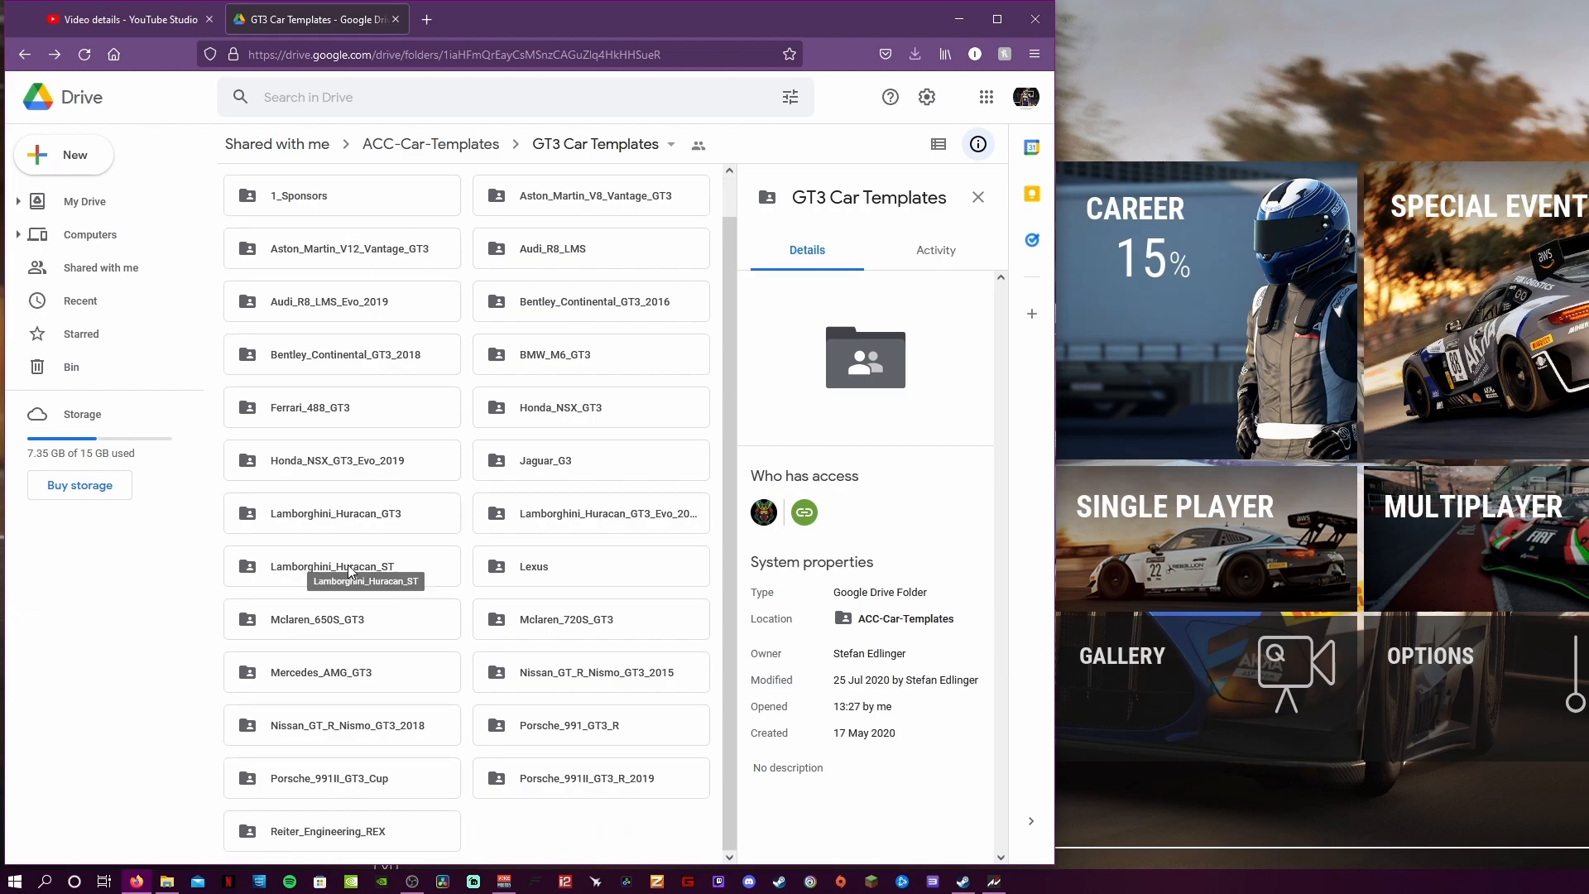
{"action": "scroll", "coordinate": [361, 494], "scroll_direction": "up", "scroll_amount": 1}
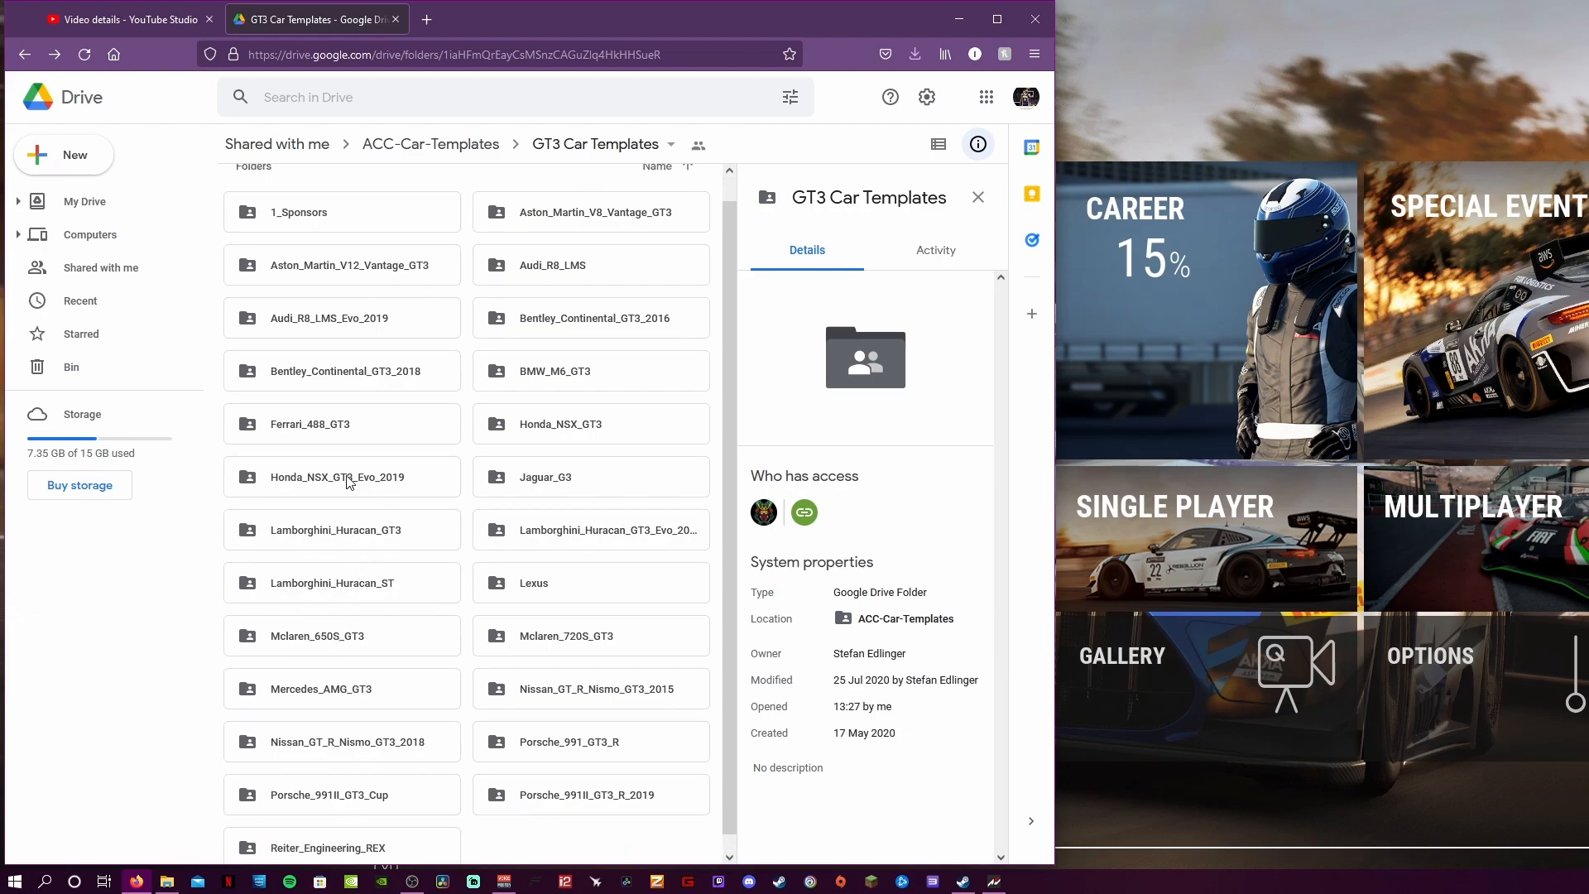
{"action": "scroll", "coordinate": [352, 518], "scroll_direction": "down", "scroll_amount": 1}
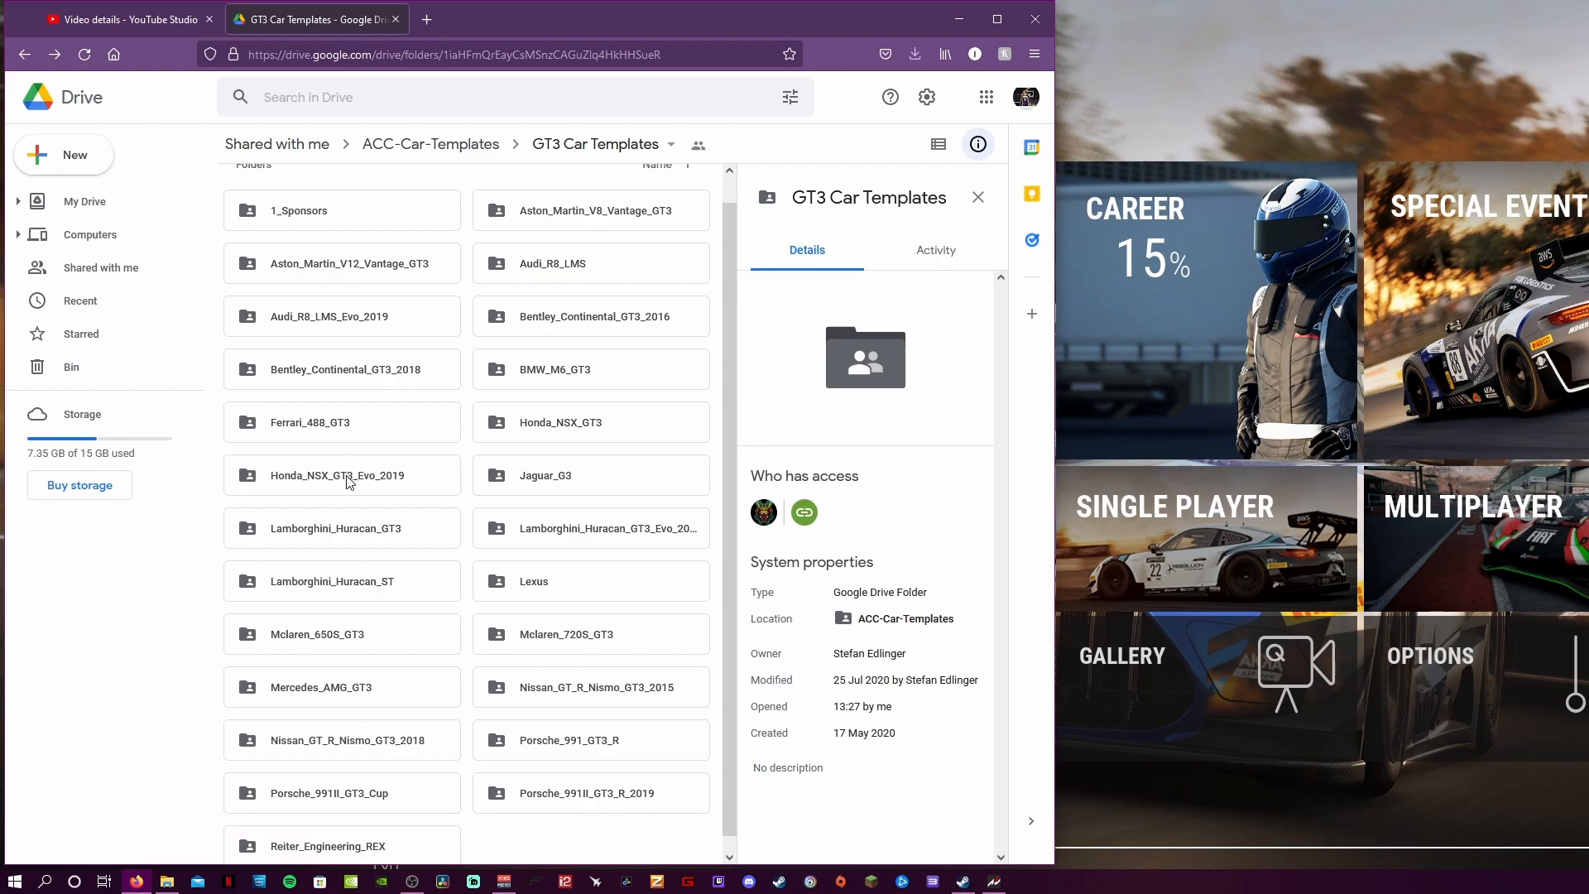
{"action": "left_click", "coordinate": [349, 687]}
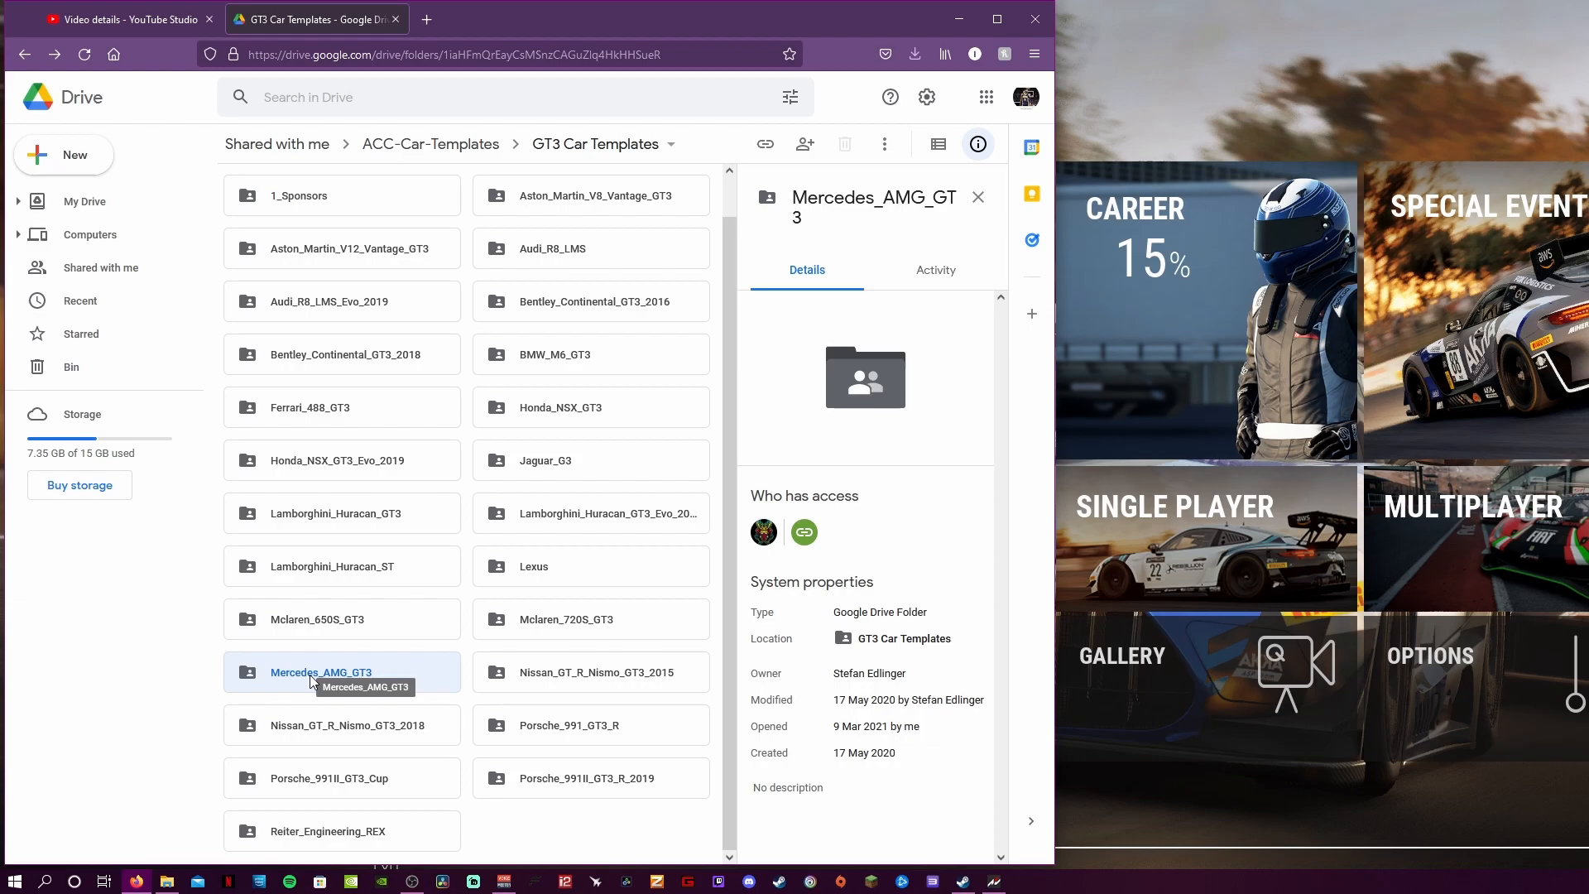
{"action": "scroll", "coordinate": [312, 680], "scroll_direction": "up", "scroll_amount": 1}
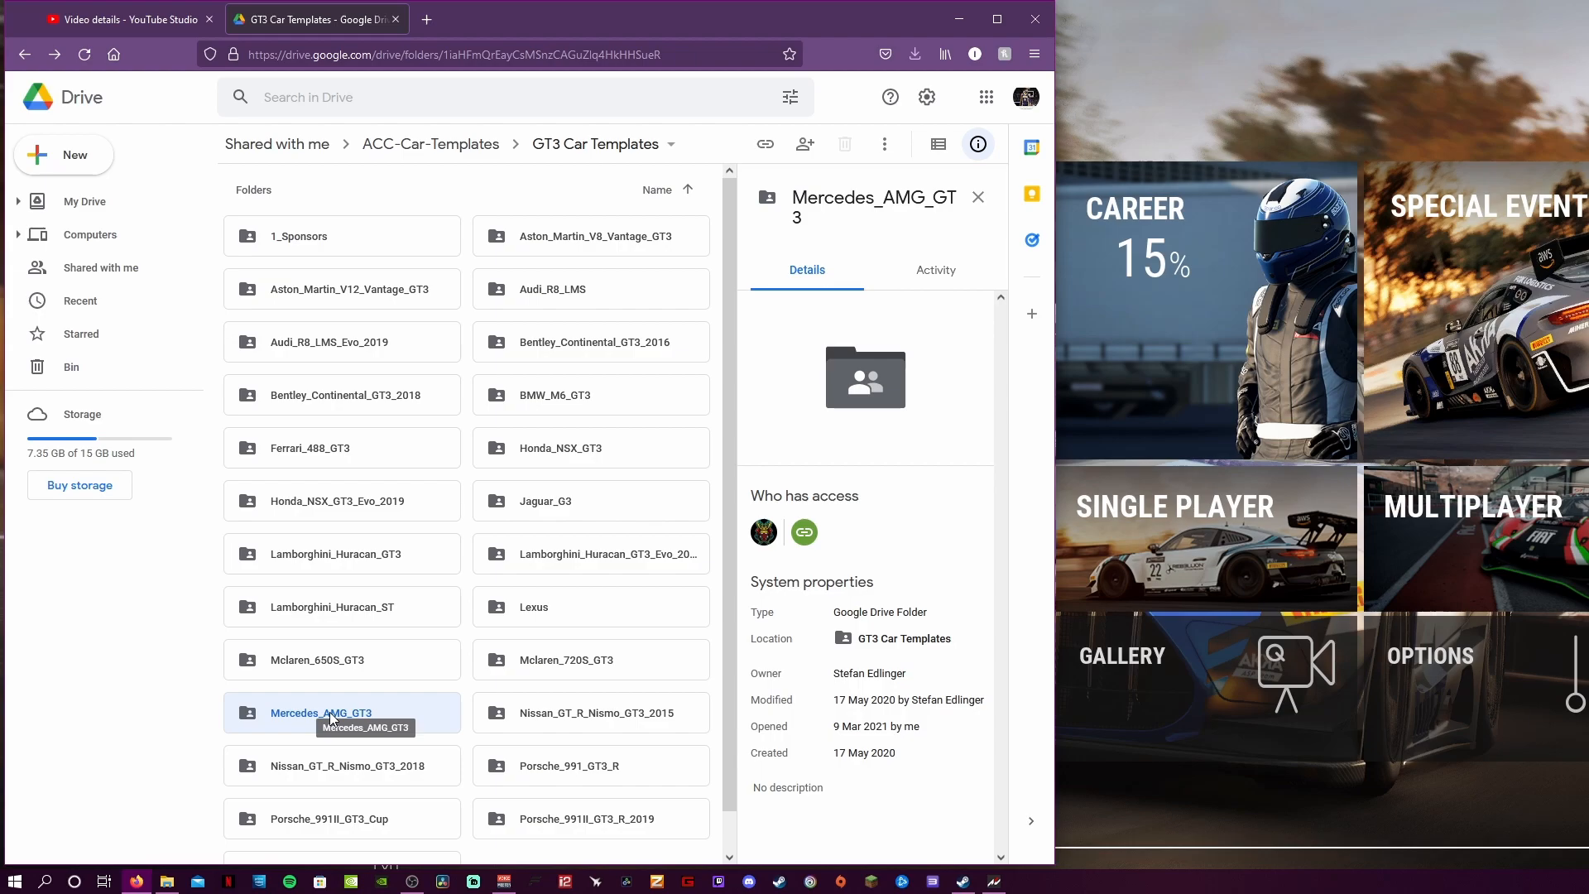
Open the 1_Sponsors folder, look through its logo images and return to the GT3 Car Templates folder.
{"action": "double_click", "coordinate": [308, 237]}
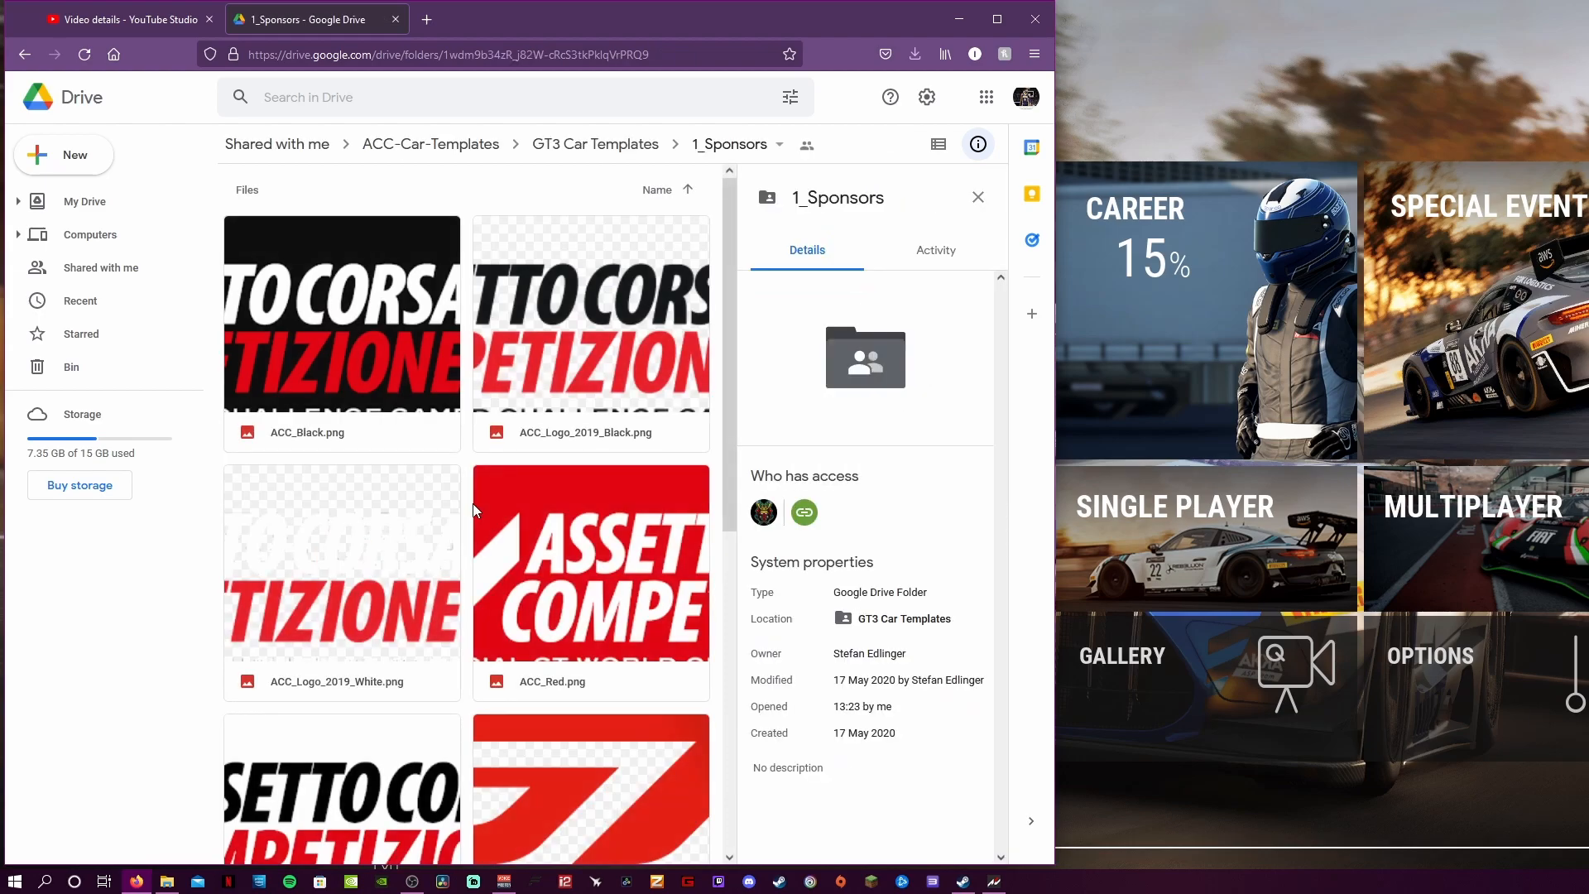
{"action": "scroll", "coordinate": [469, 480], "scroll_direction": "down", "scroll_amount": 4}
{"action": "scroll", "coordinate": [323, 455], "scroll_direction": "up", "scroll_amount": 5}
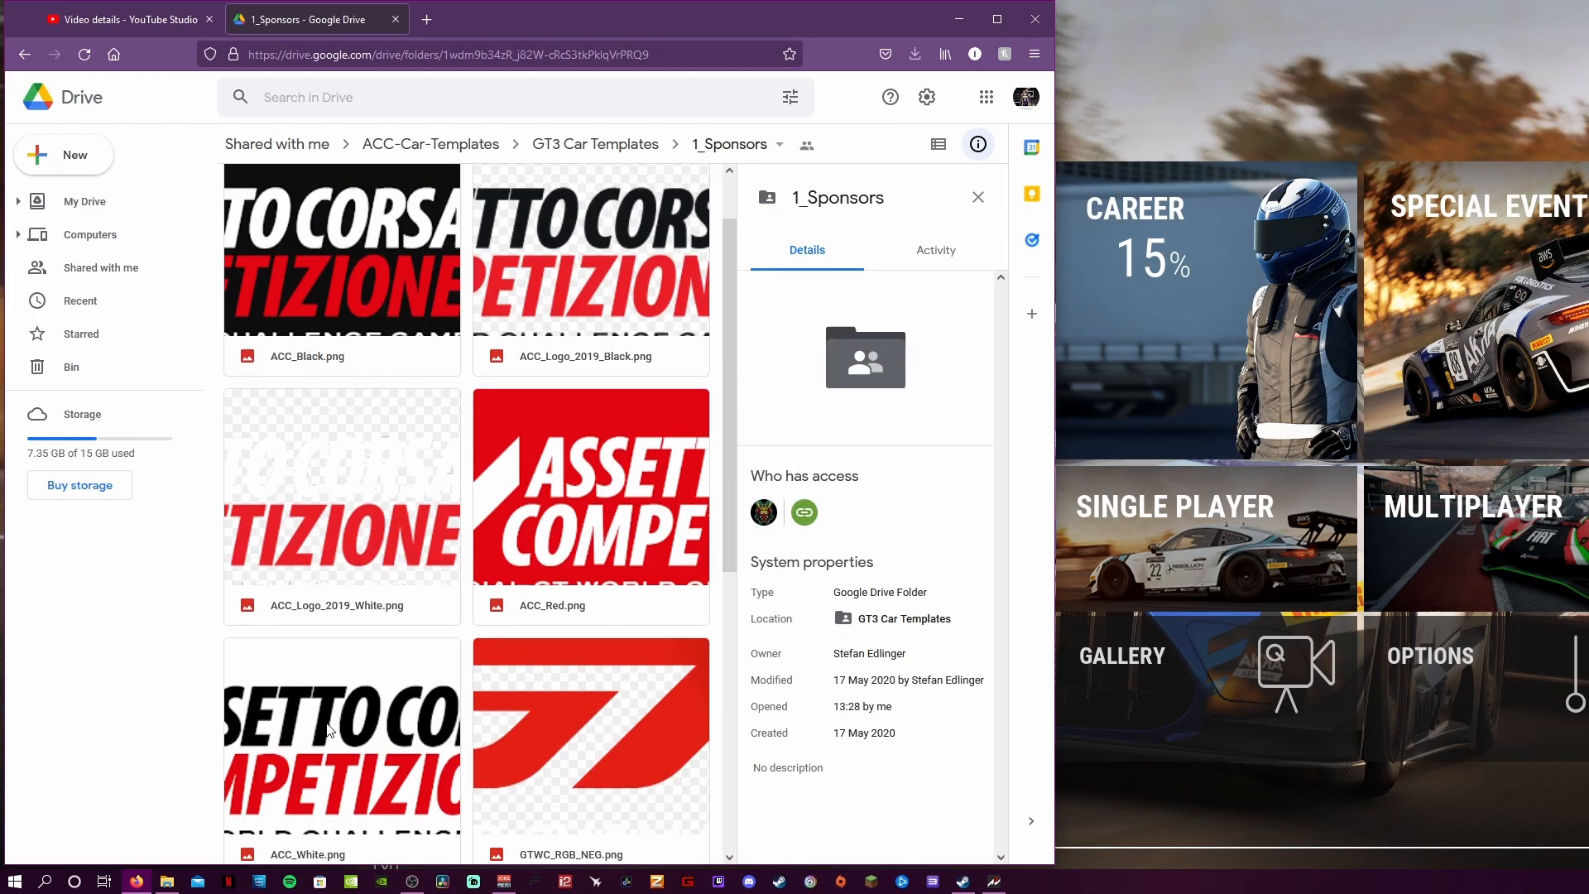
{"action": "left_click", "coordinate": [25, 54]}
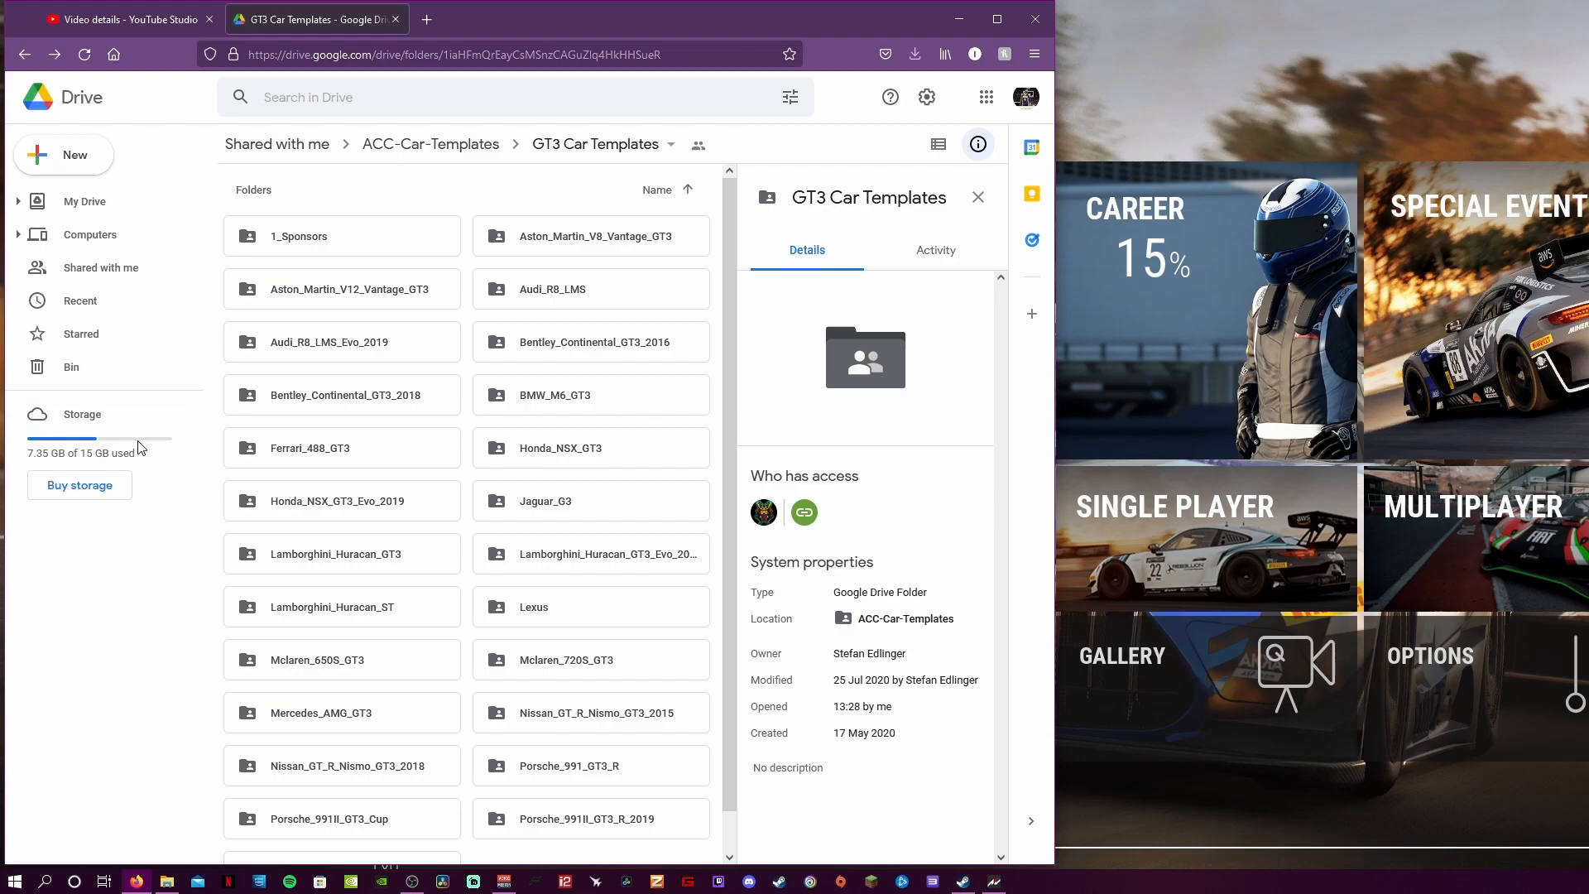
Download EXT_Skin.psd from the Audi_R8_LMS_Evo_2019 folder, opening it in GIMP with its embedded sRGB IEC61966-2.1 colour profile kept.
{"action": "double_click", "coordinate": [354, 358]}
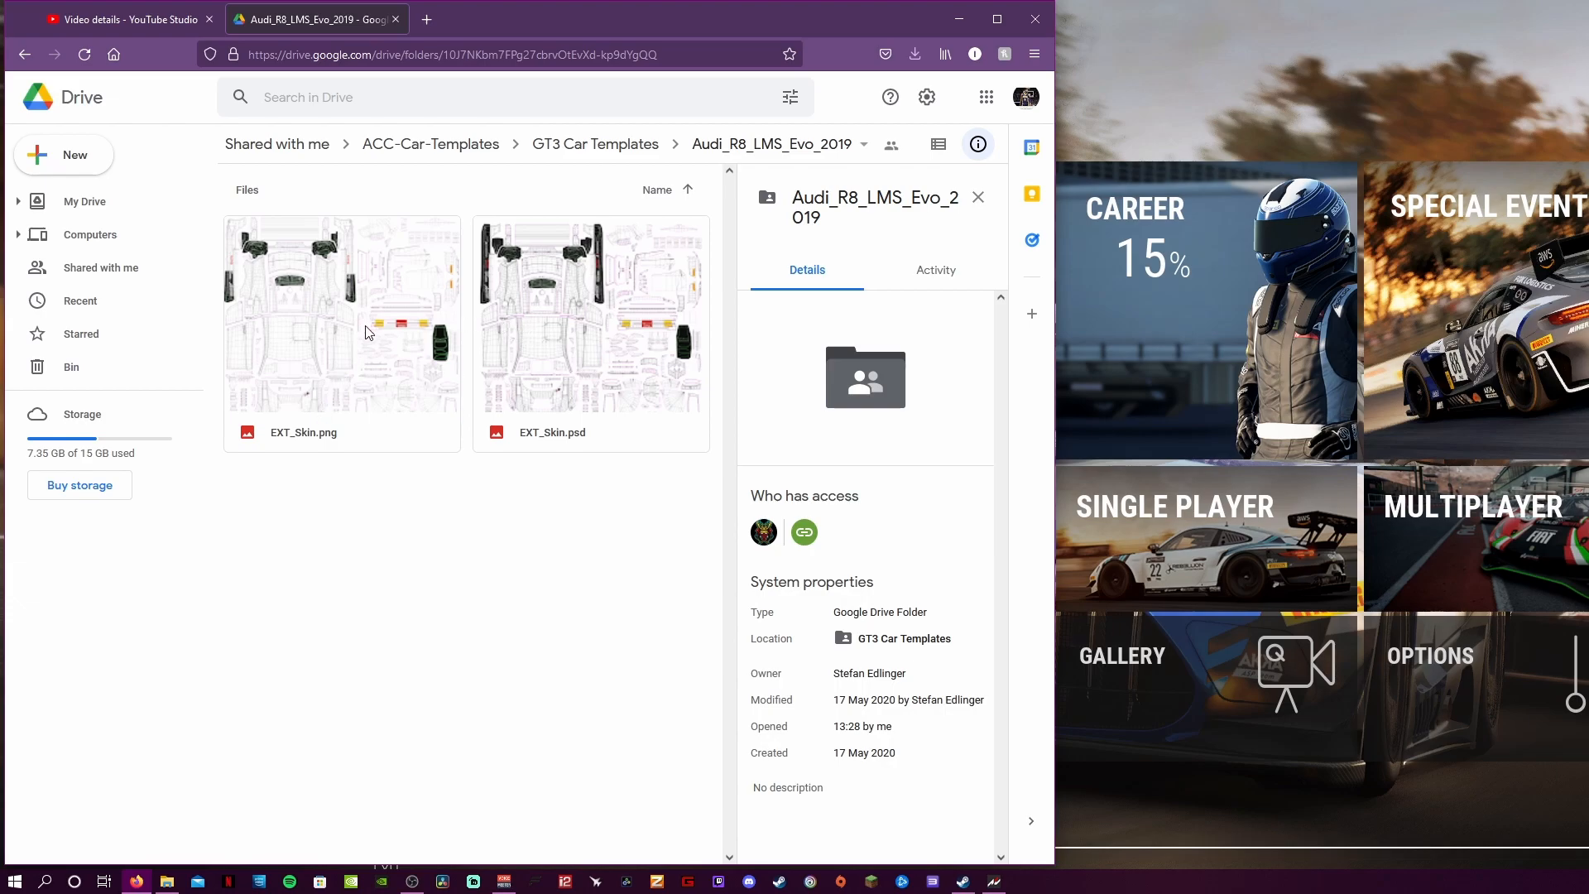
{"action": "double_click", "coordinate": [621, 386]}
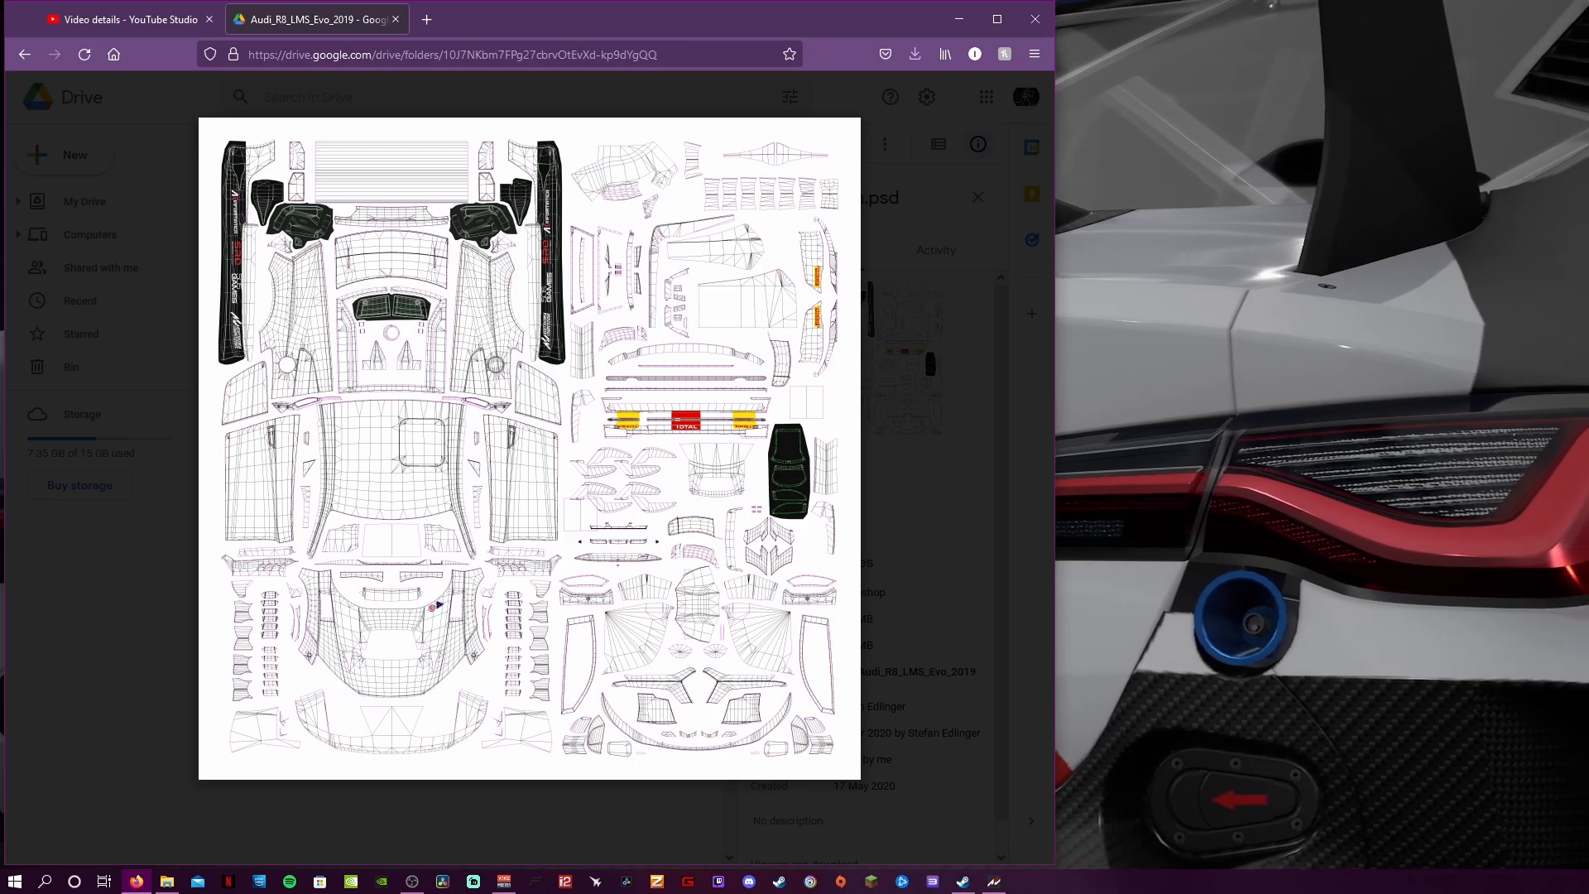
{"action": "mouse_move", "coordinate": [440, 378]}
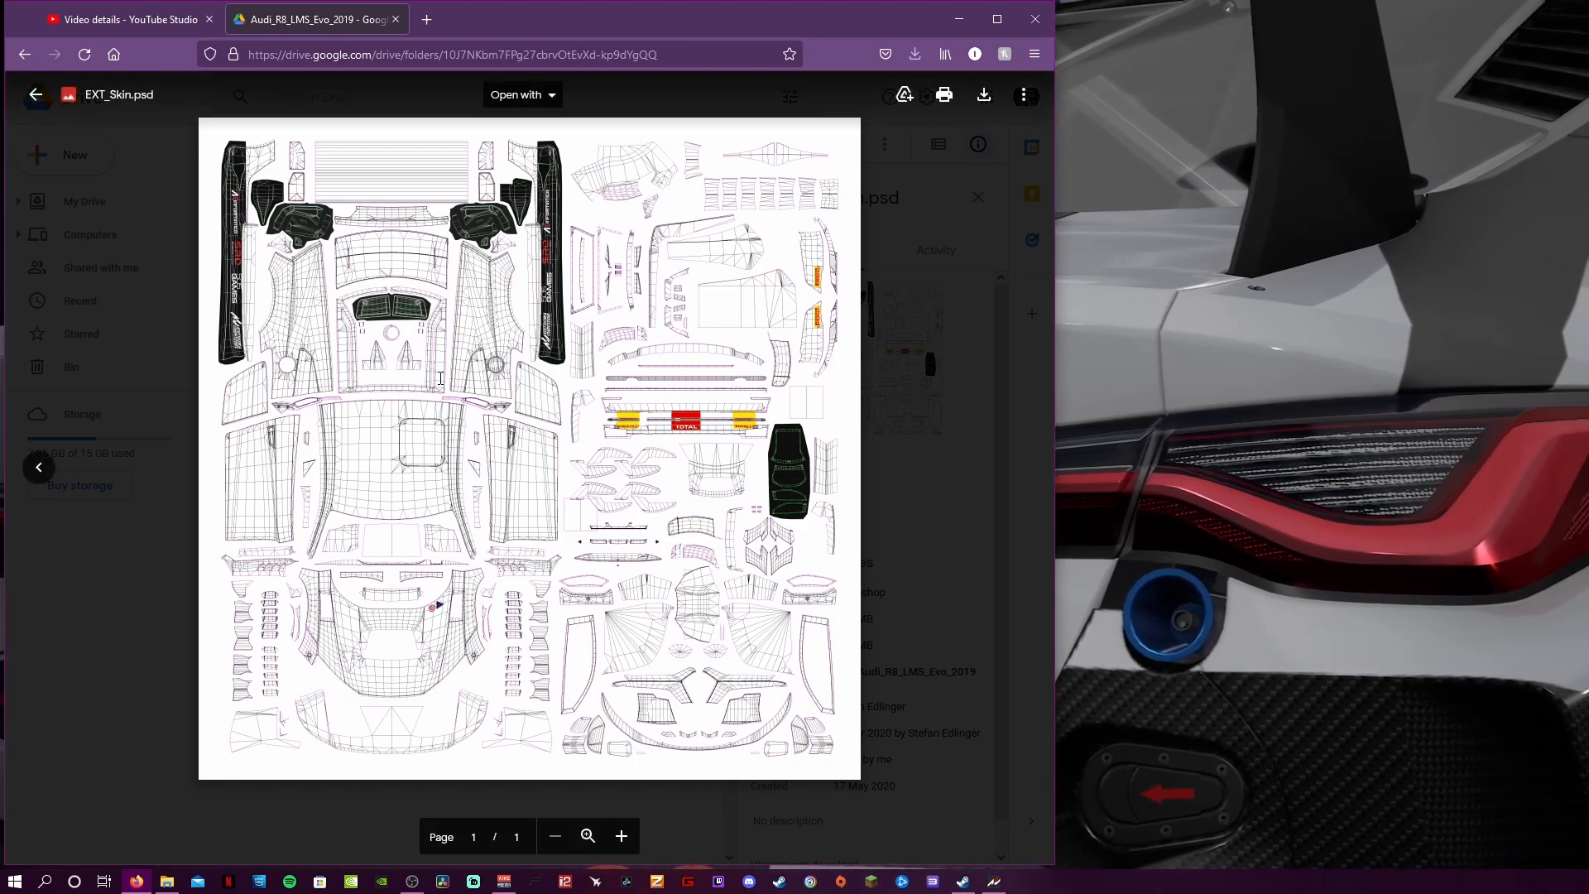
{"action": "left_click", "coordinate": [982, 106]}
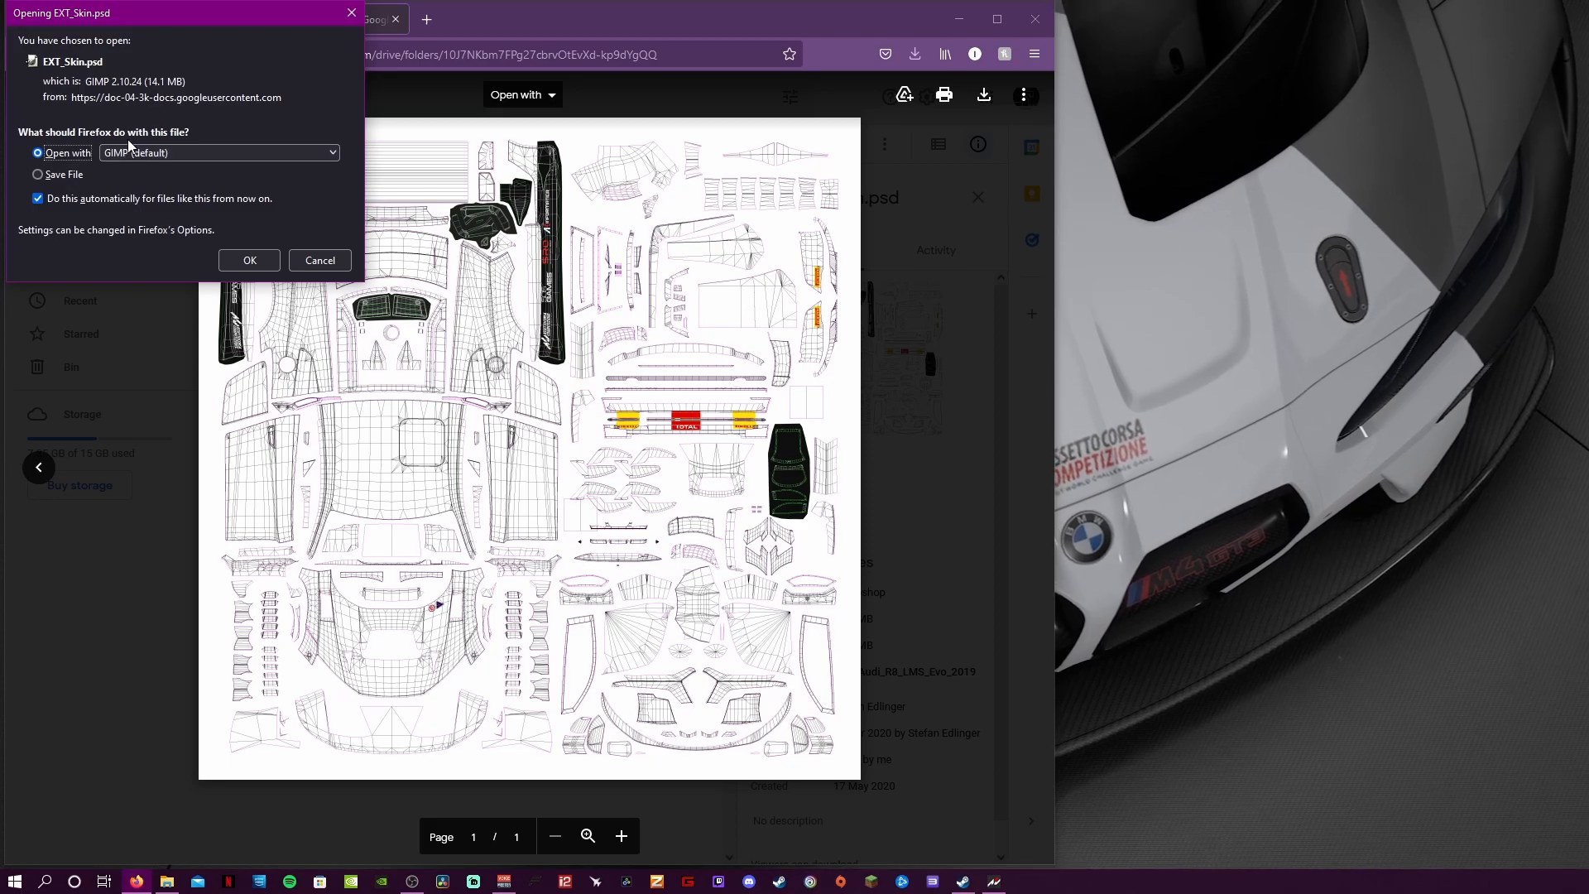
{"action": "left_click", "coordinate": [137, 155]}
{"action": "left_click", "coordinate": [137, 156]}
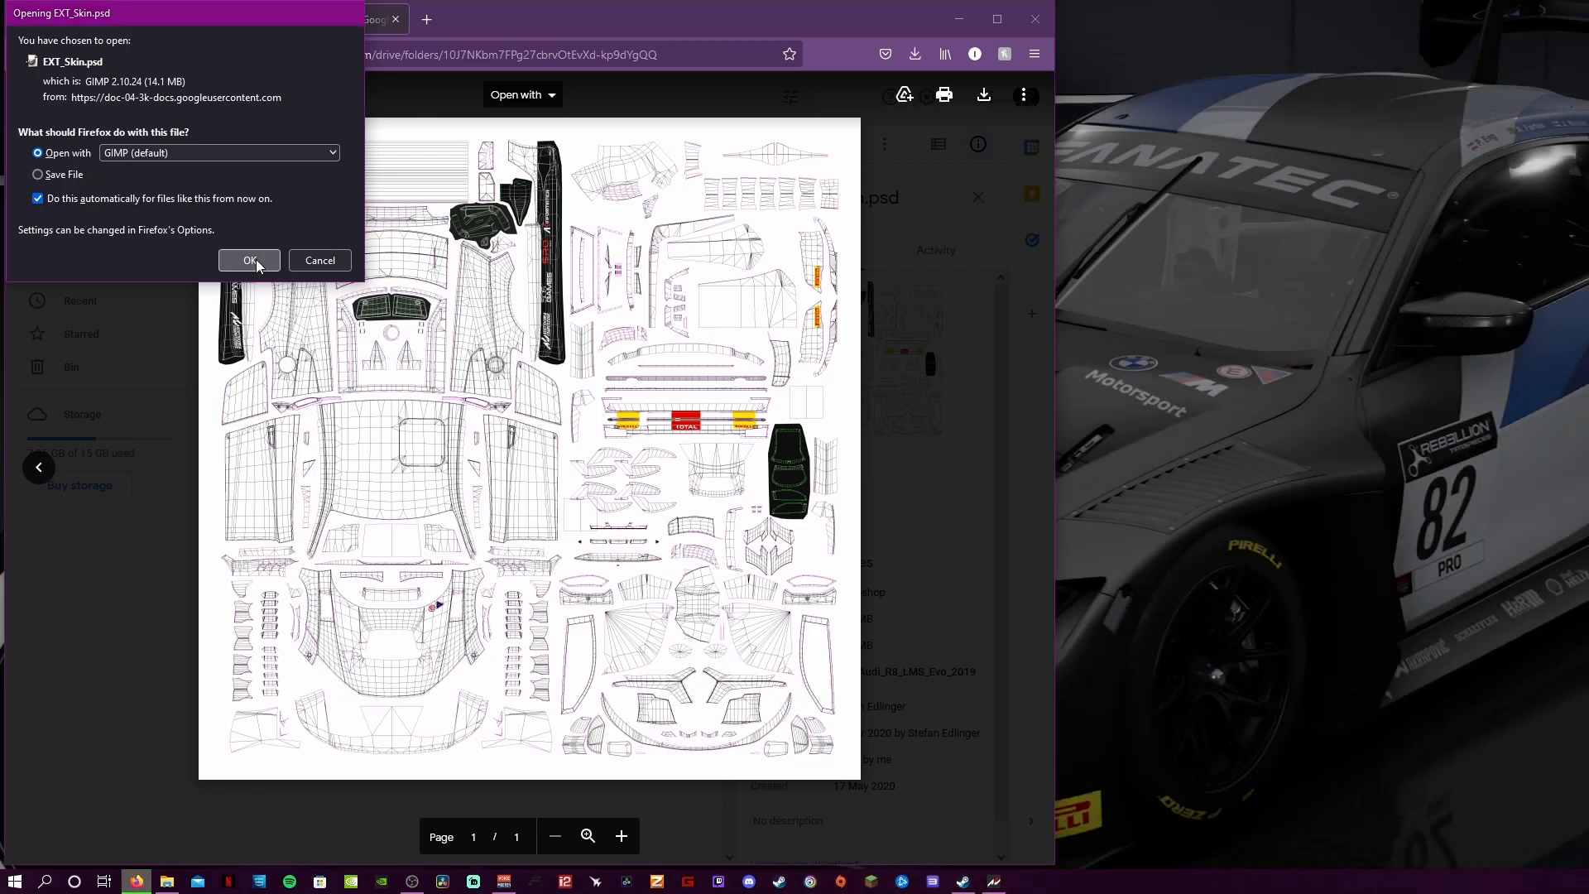
{"action": "left_click", "coordinate": [250, 260]}
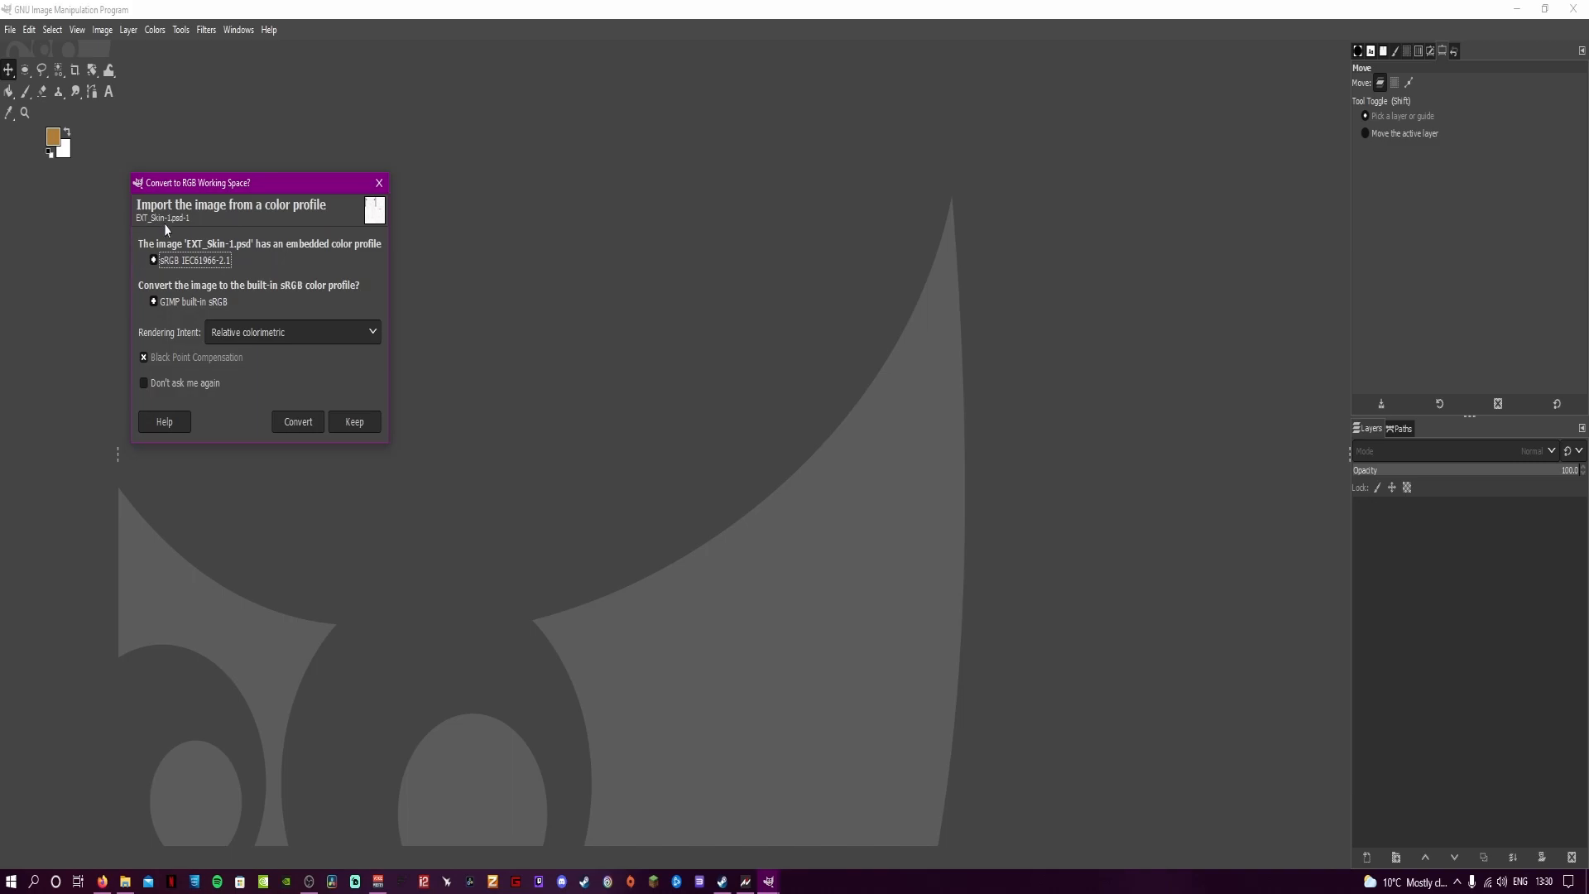
{"action": "left_click", "coordinate": [355, 422]}
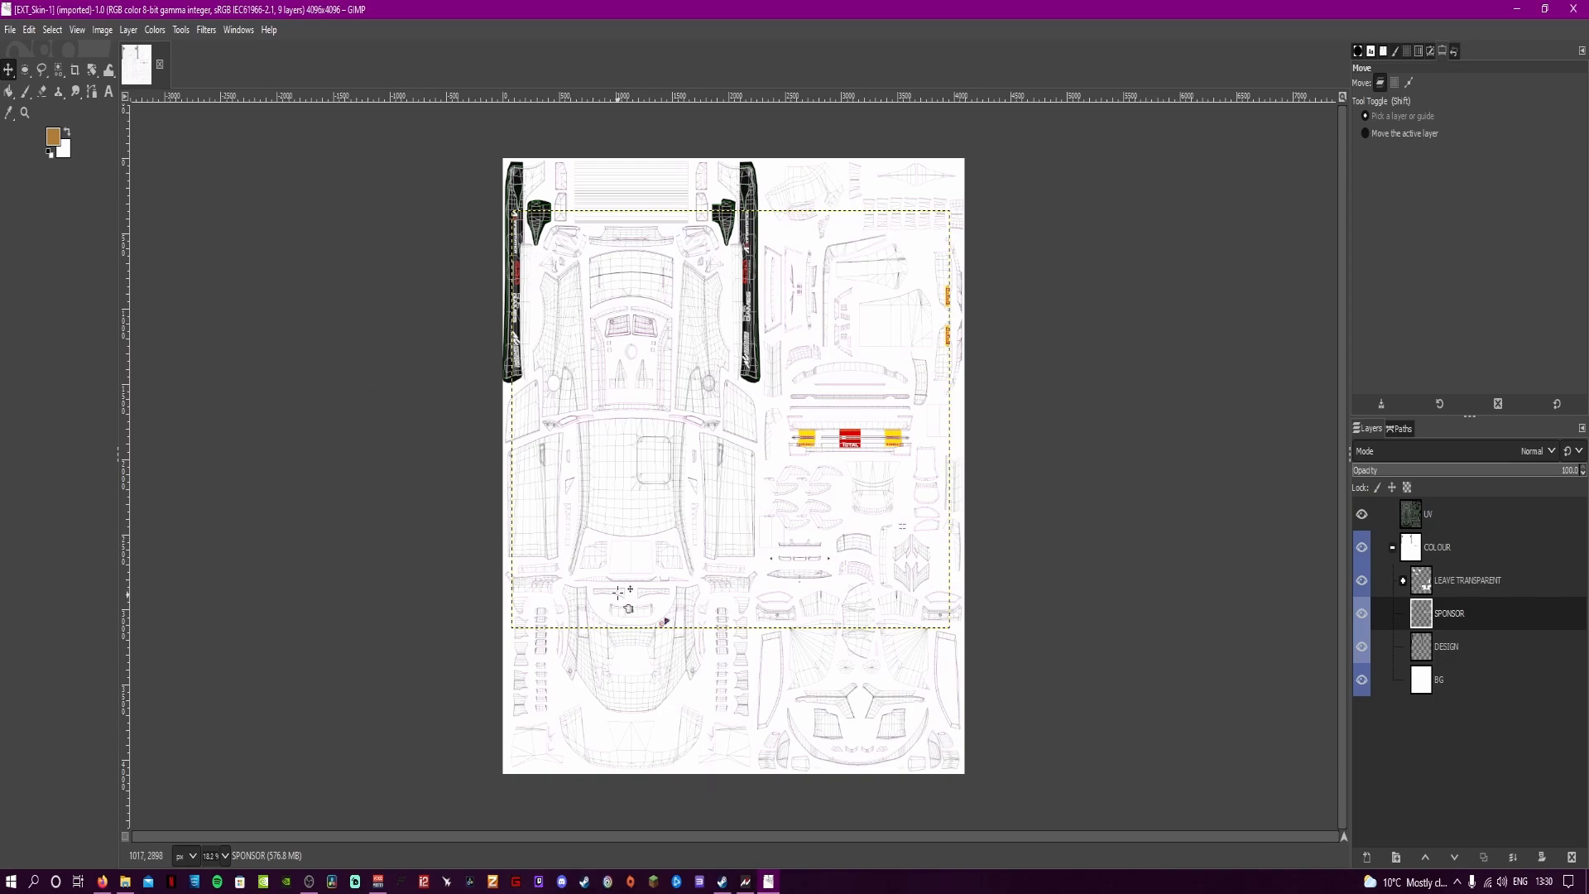
Examine the Audi template's layers by selecting UV, LEAVE TRANSPARENT, DESIGN and BG in turn, ending on UV.
{"action": "scroll", "coordinate": [656, 610], "scroll_direction": "up", "scroll_amount": 1}
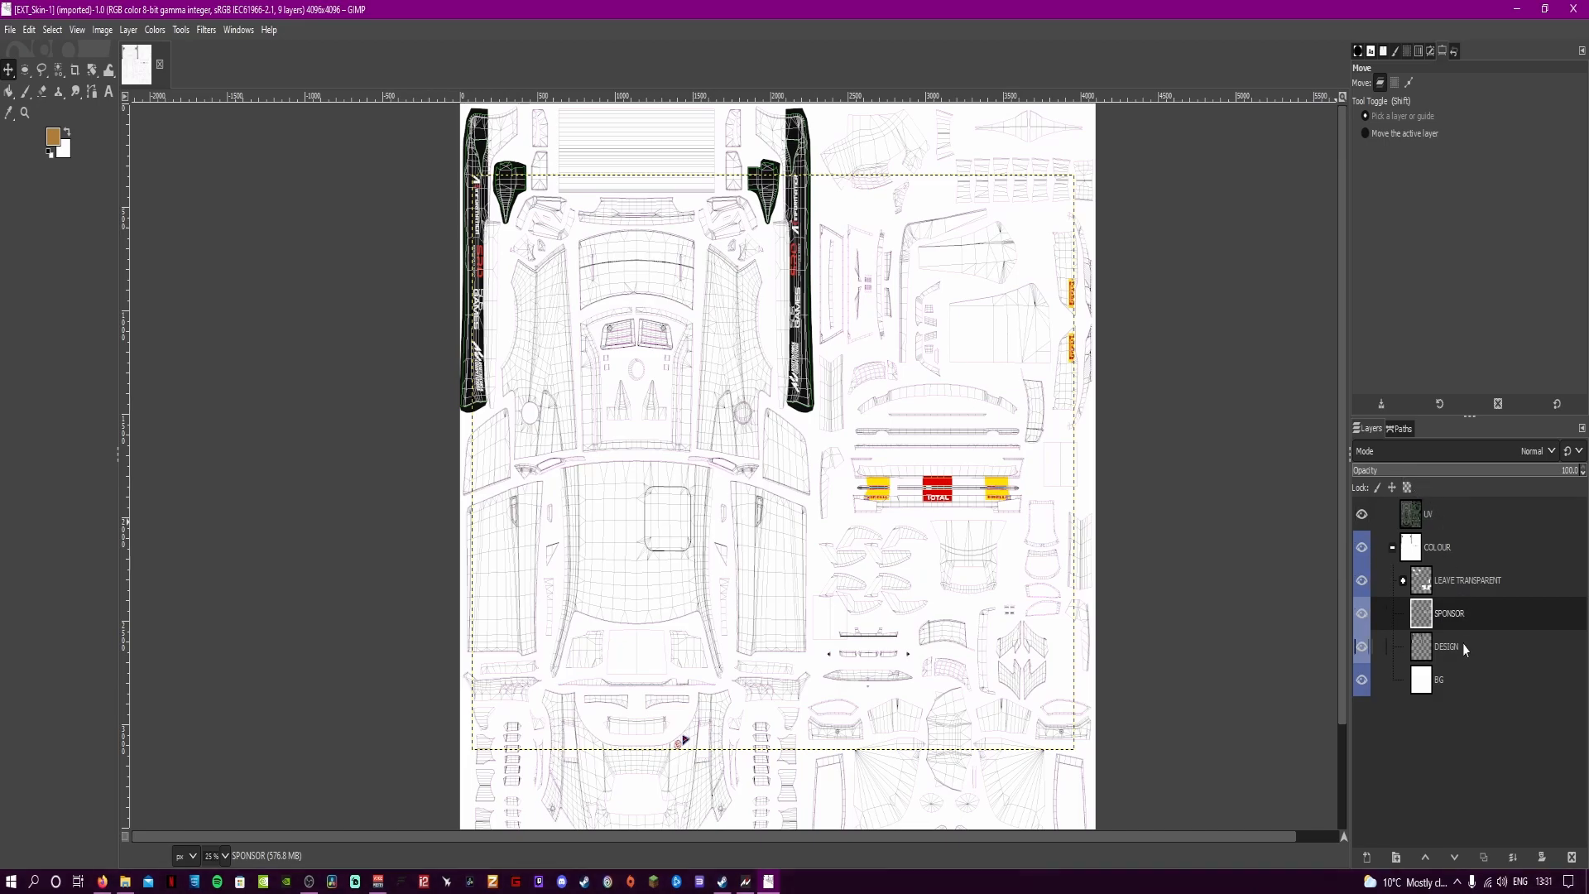
{"action": "left_click", "coordinate": [1441, 522]}
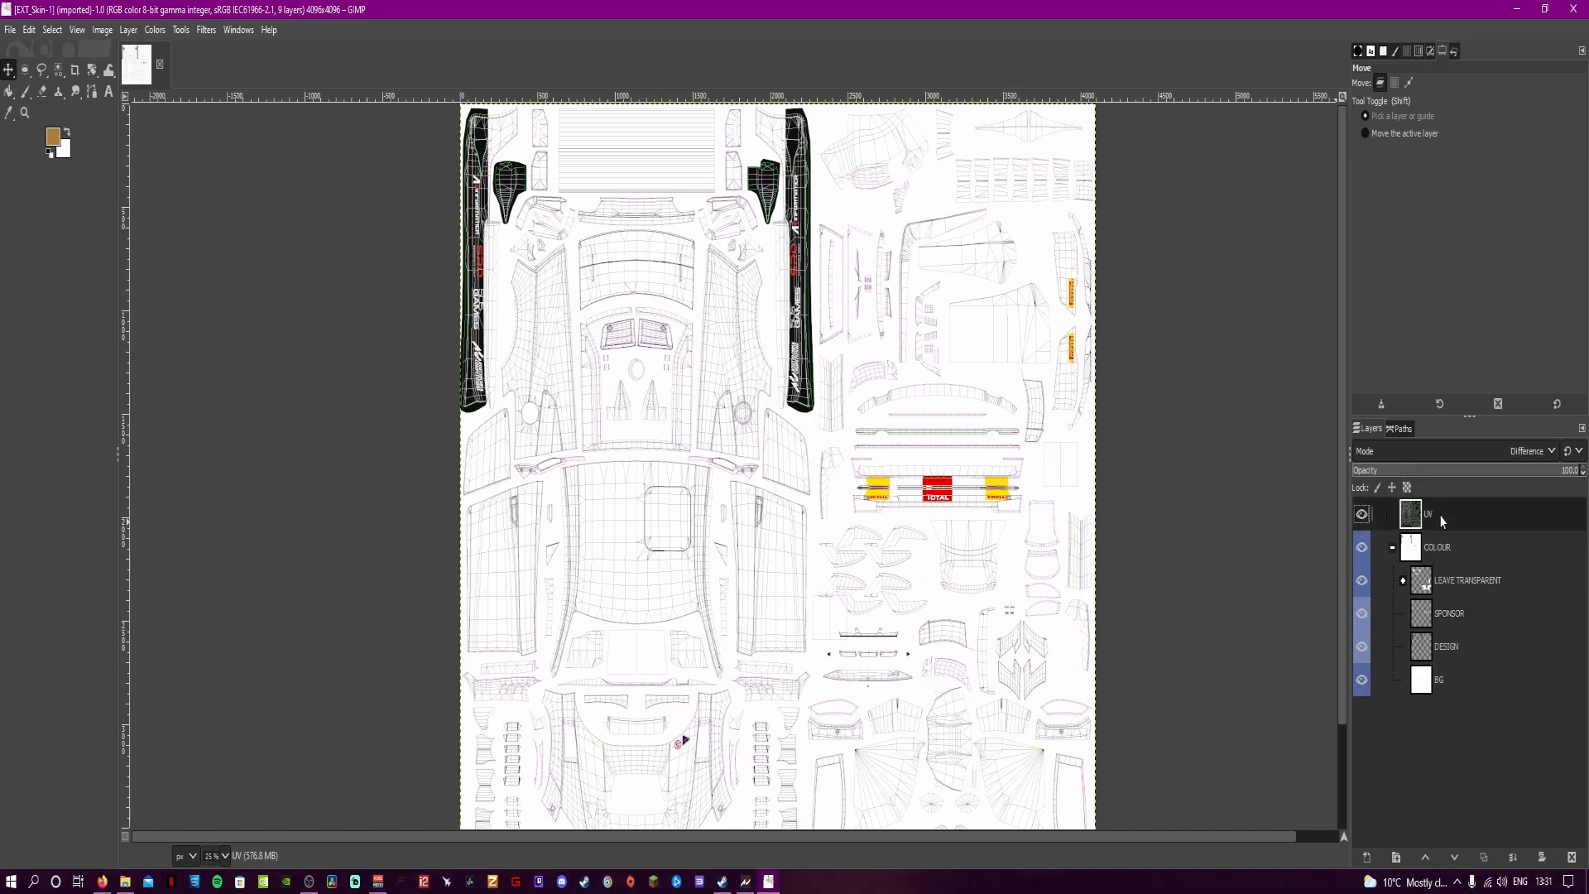
{"action": "left_click", "coordinate": [1482, 582]}
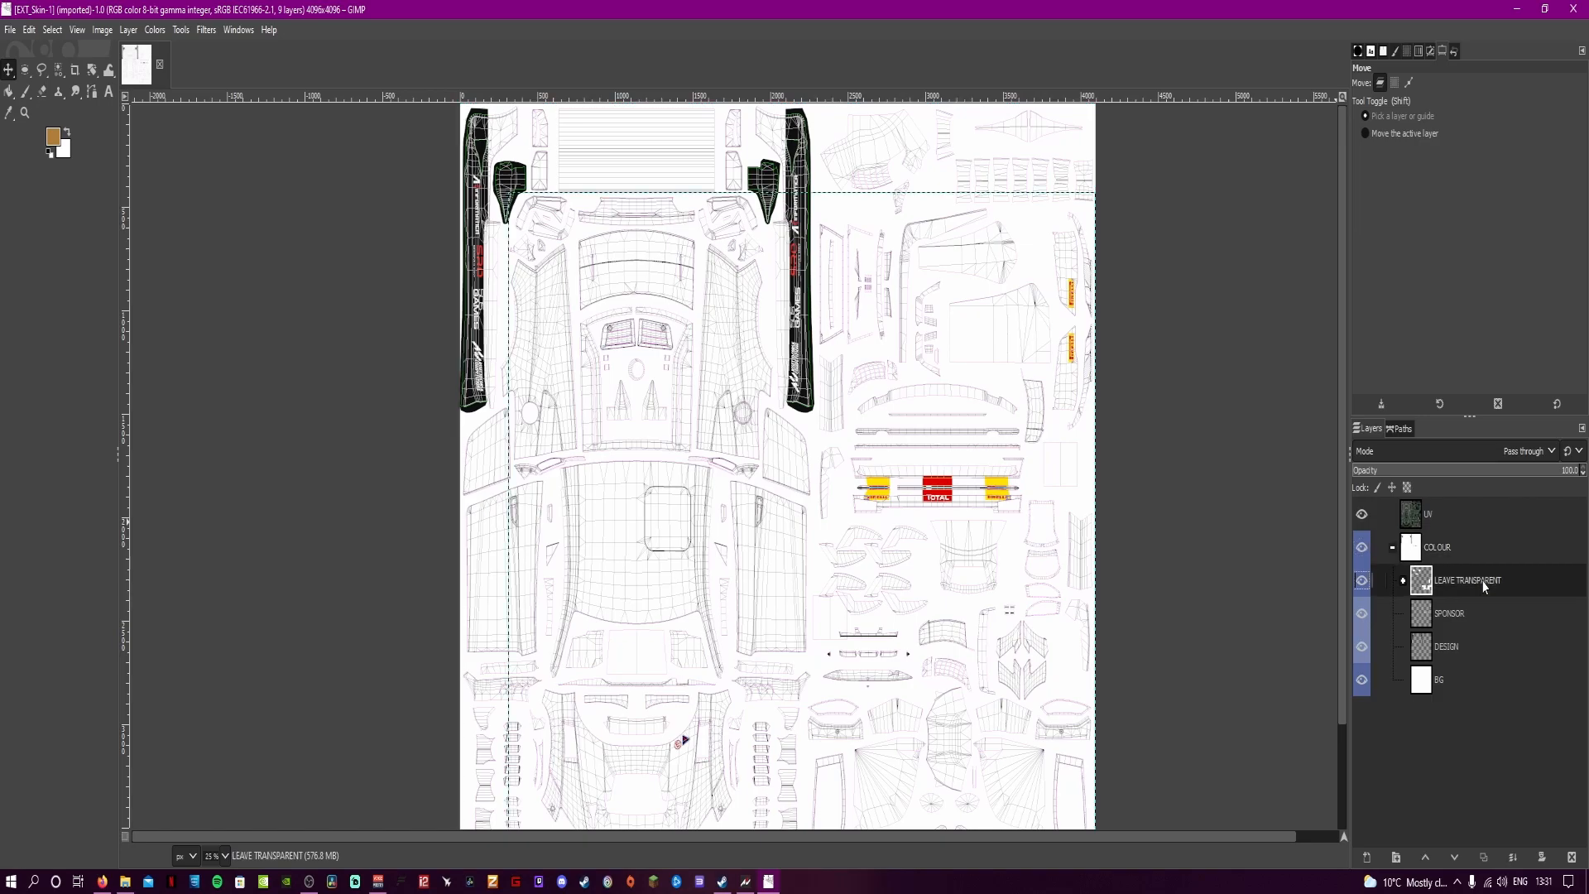
{"action": "left_click", "coordinate": [1461, 649]}
{"action": "left_click", "coordinate": [1459, 684]}
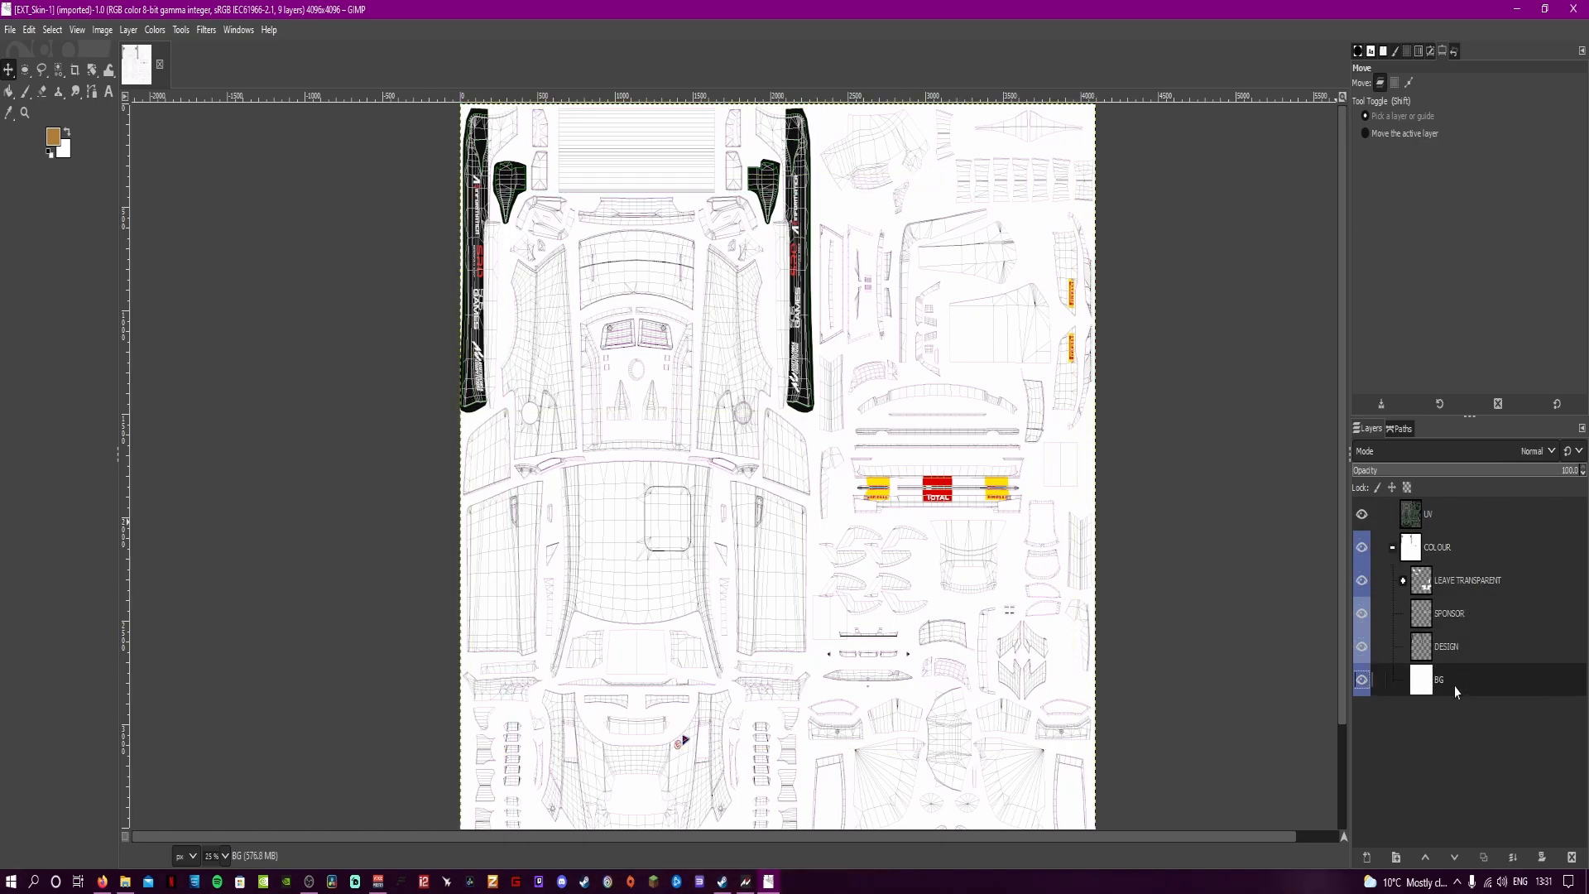
{"action": "left_click", "coordinate": [1449, 531]}
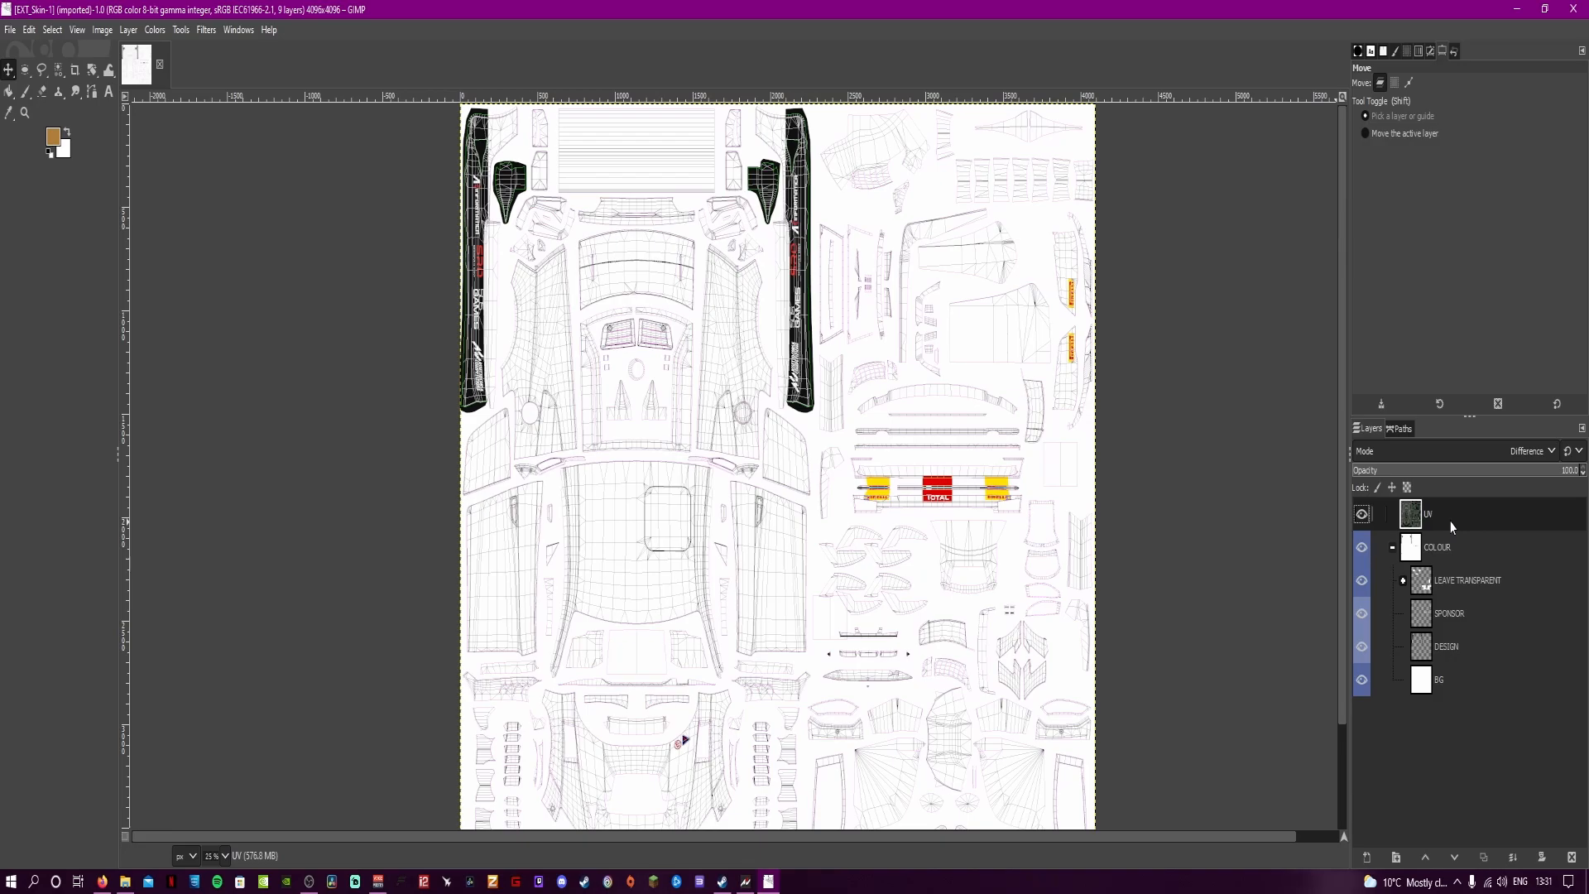
Toggle the visibility of the UV layer and the COLOUR group to compare the wireframe with the artwork, leaving both shown.
{"action": "left_click", "coordinate": [1362, 514]}
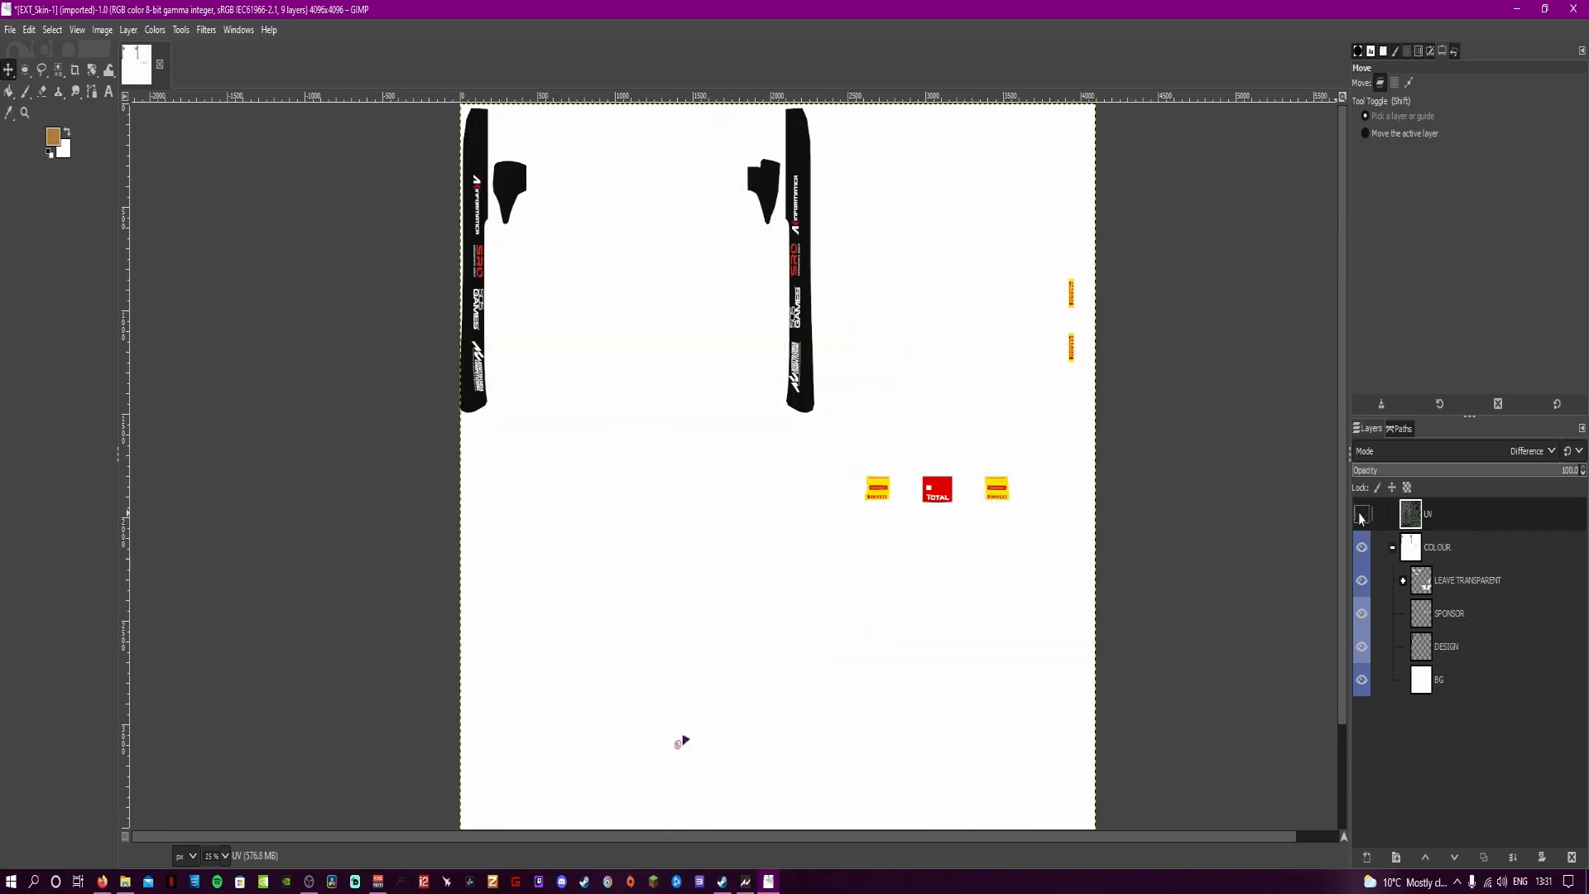
{"action": "left_click", "coordinate": [1361, 547]}
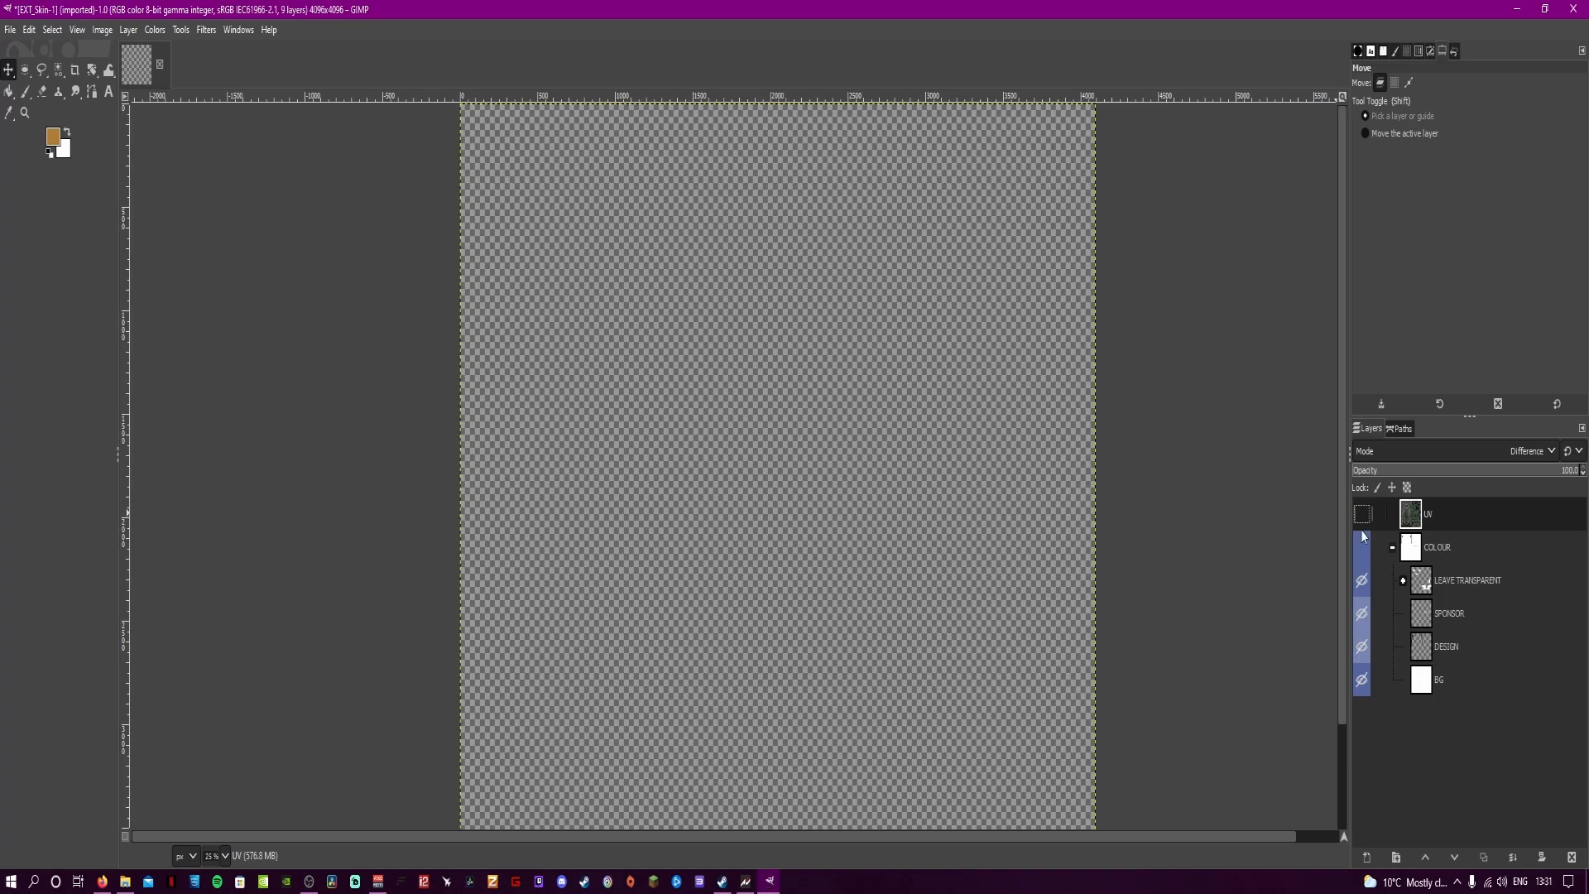
{"action": "left_click", "coordinate": [1361, 548]}
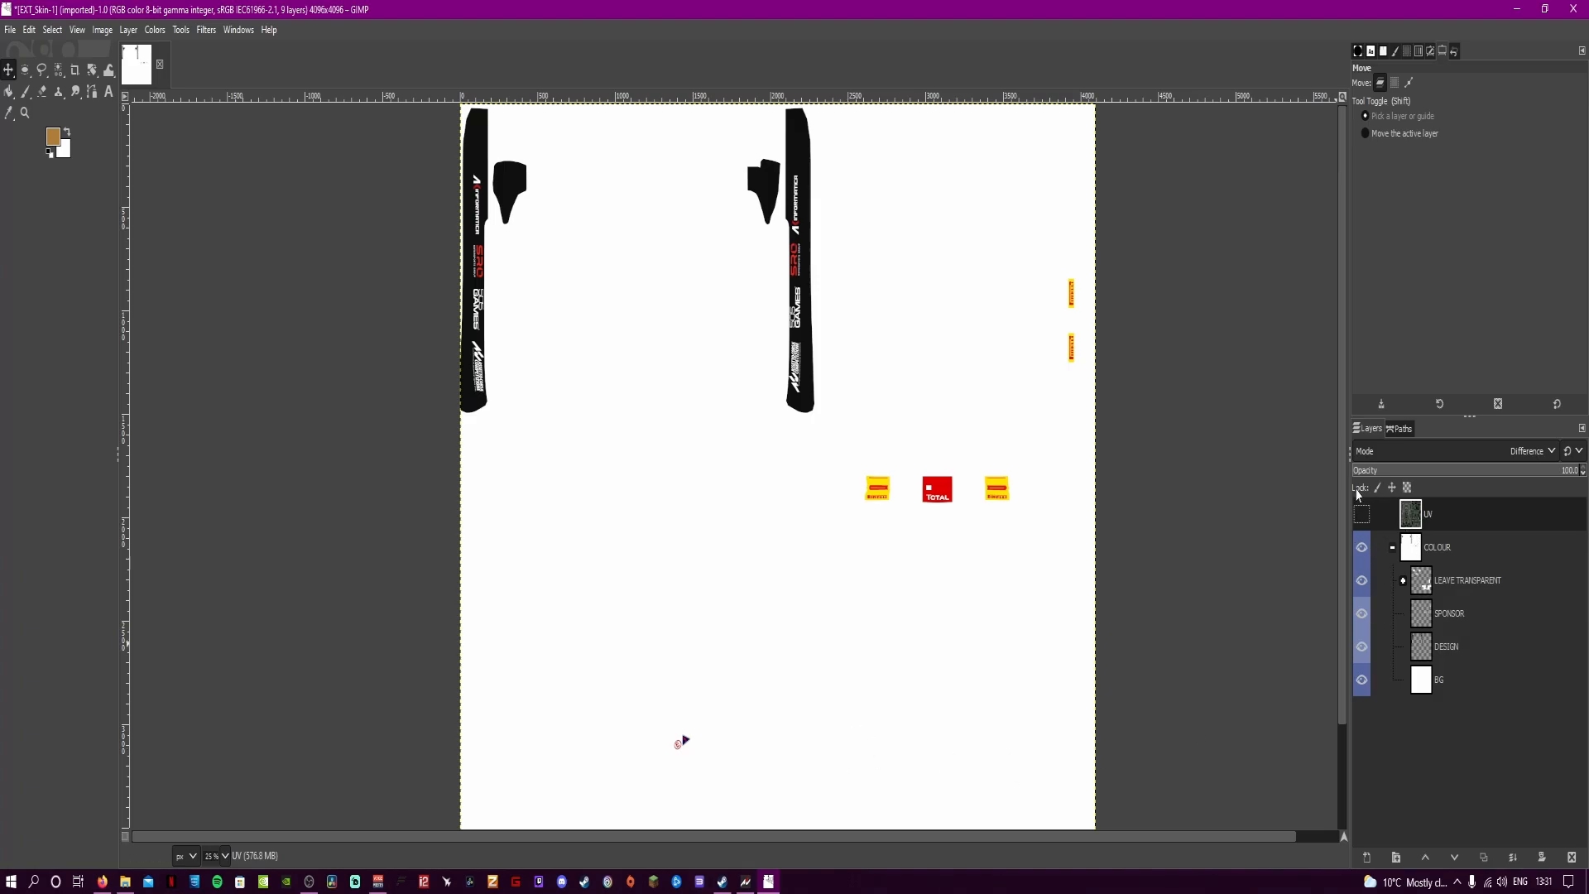
{"action": "left_click", "coordinate": [1362, 514]}
{"action": "left_click", "coordinate": [1361, 547]}
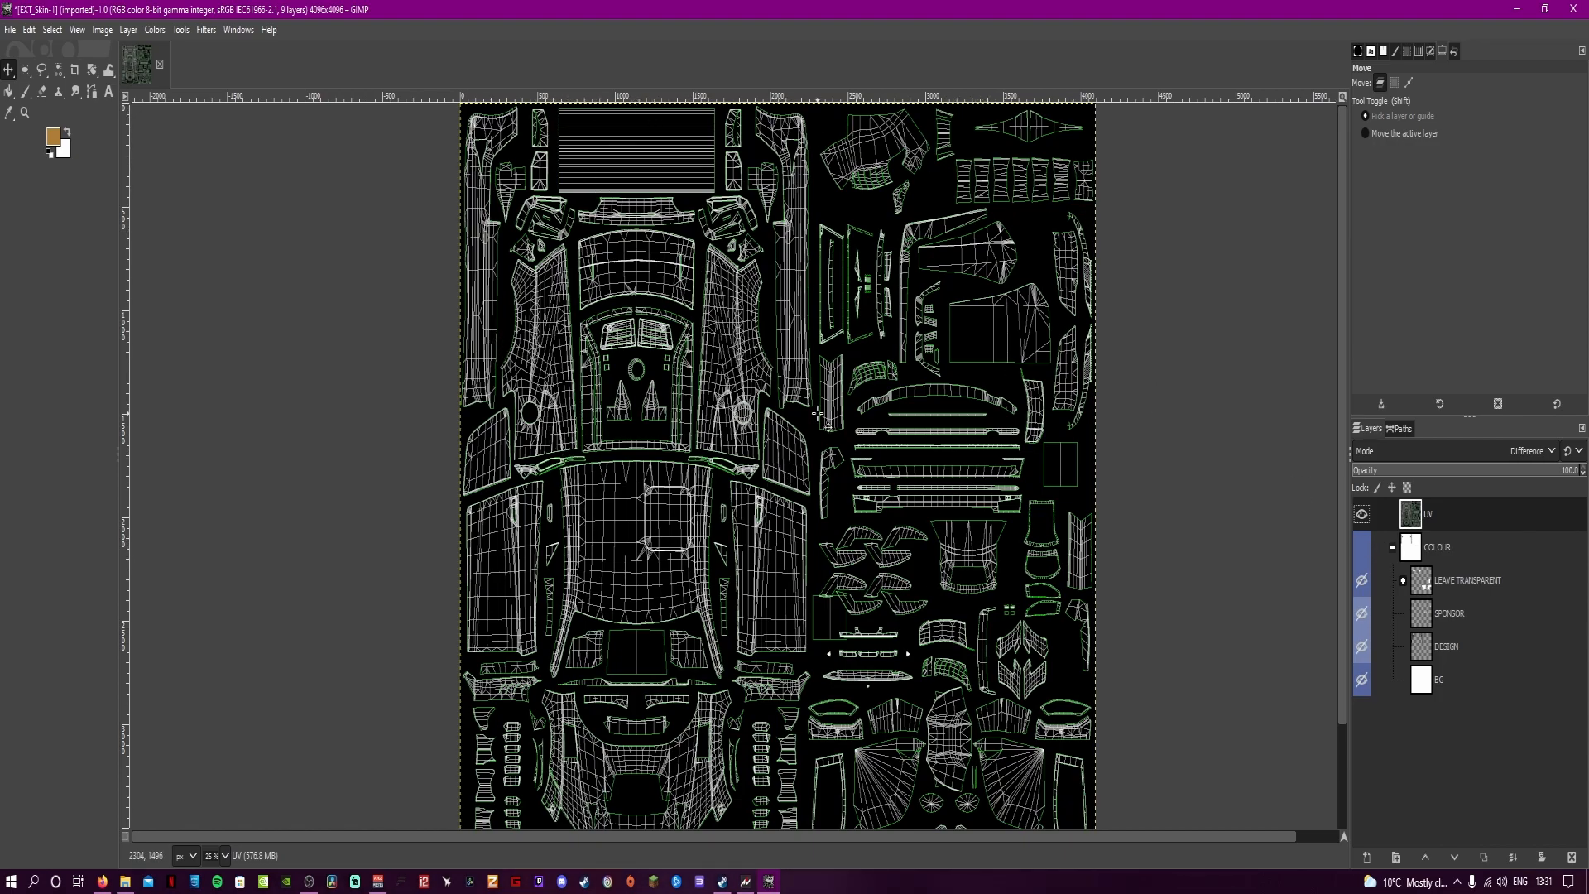
{"action": "left_click", "coordinate": [1362, 515]}
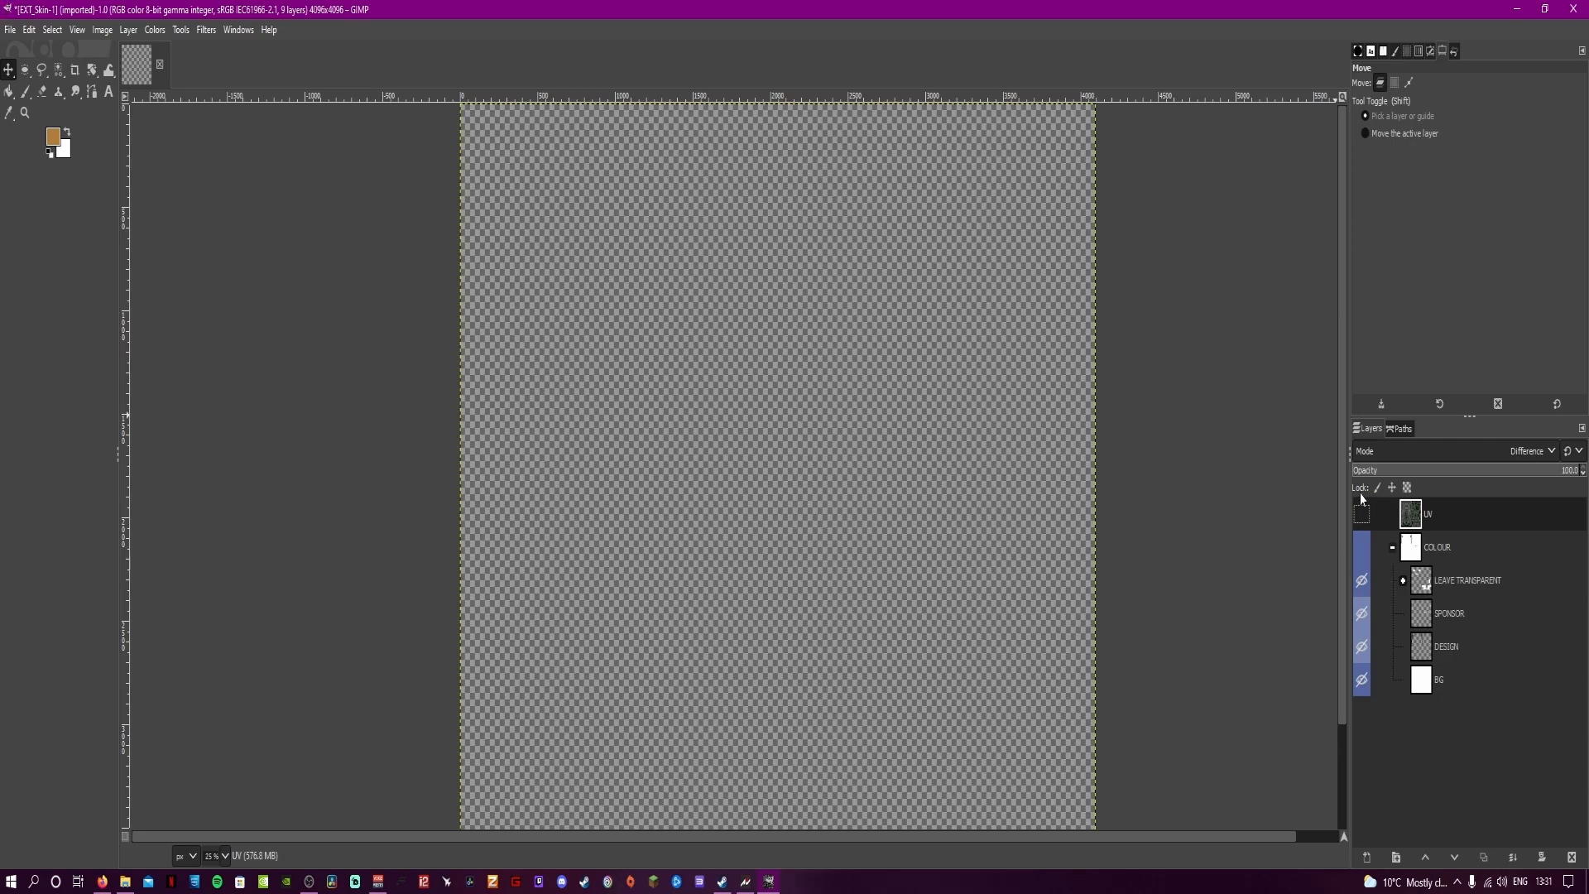
{"action": "left_click", "coordinate": [1362, 514]}
{"action": "left_click", "coordinate": [1361, 547]}
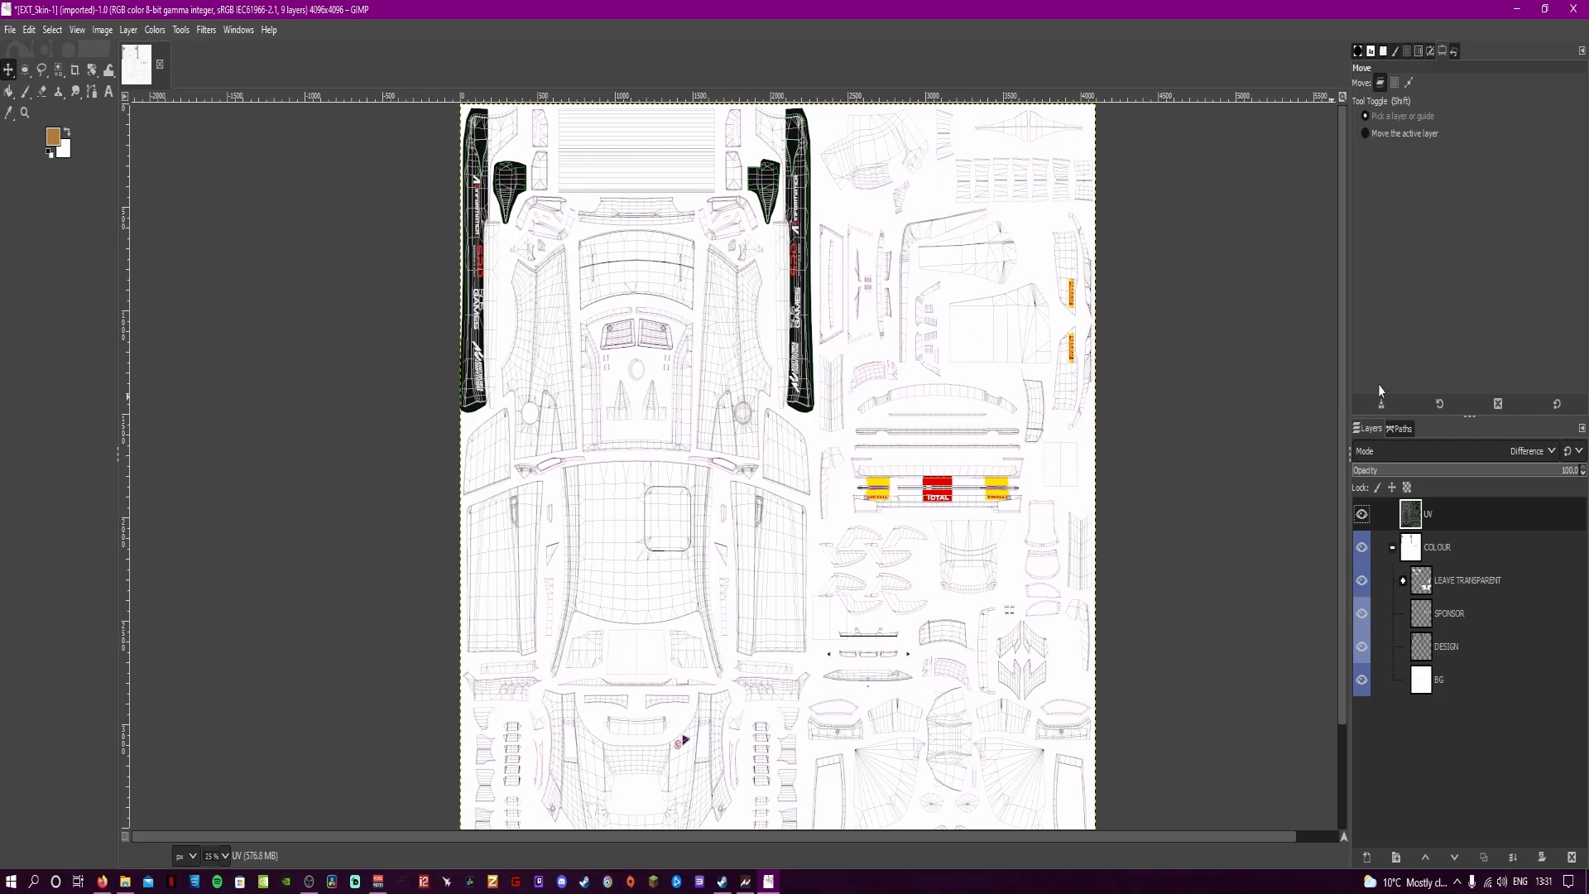
Hide and show the SPONSOR layer repeatedly to examine which logos it contains, leaving it shown.
{"action": "left_click", "coordinate": [1363, 614]}
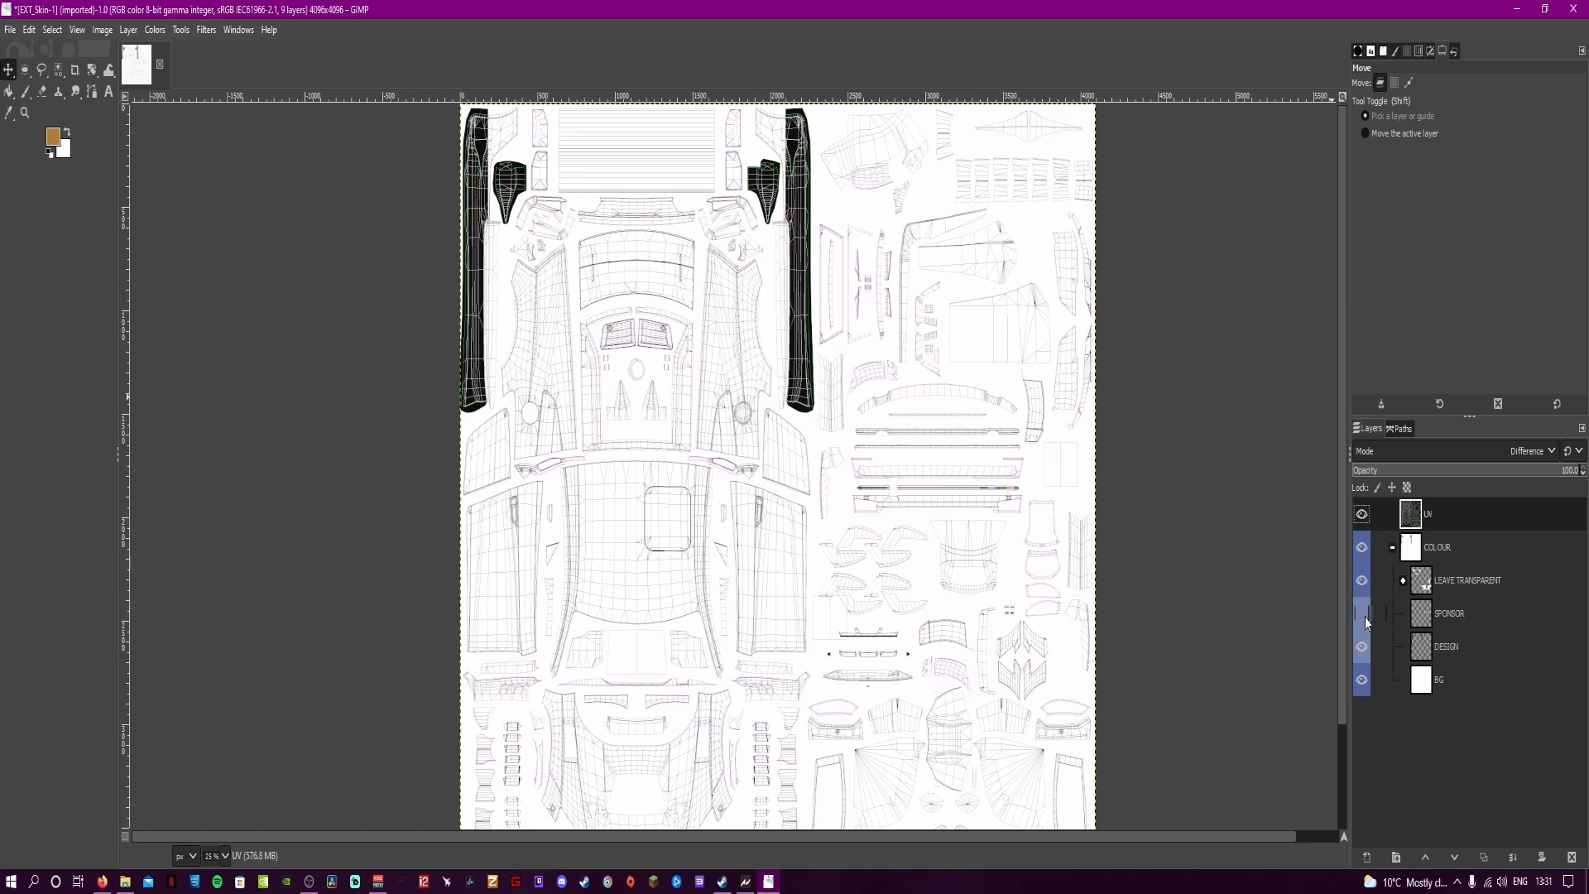
{"action": "left_click", "coordinate": [1362, 614]}
{"action": "left_click", "coordinate": [1362, 614]}
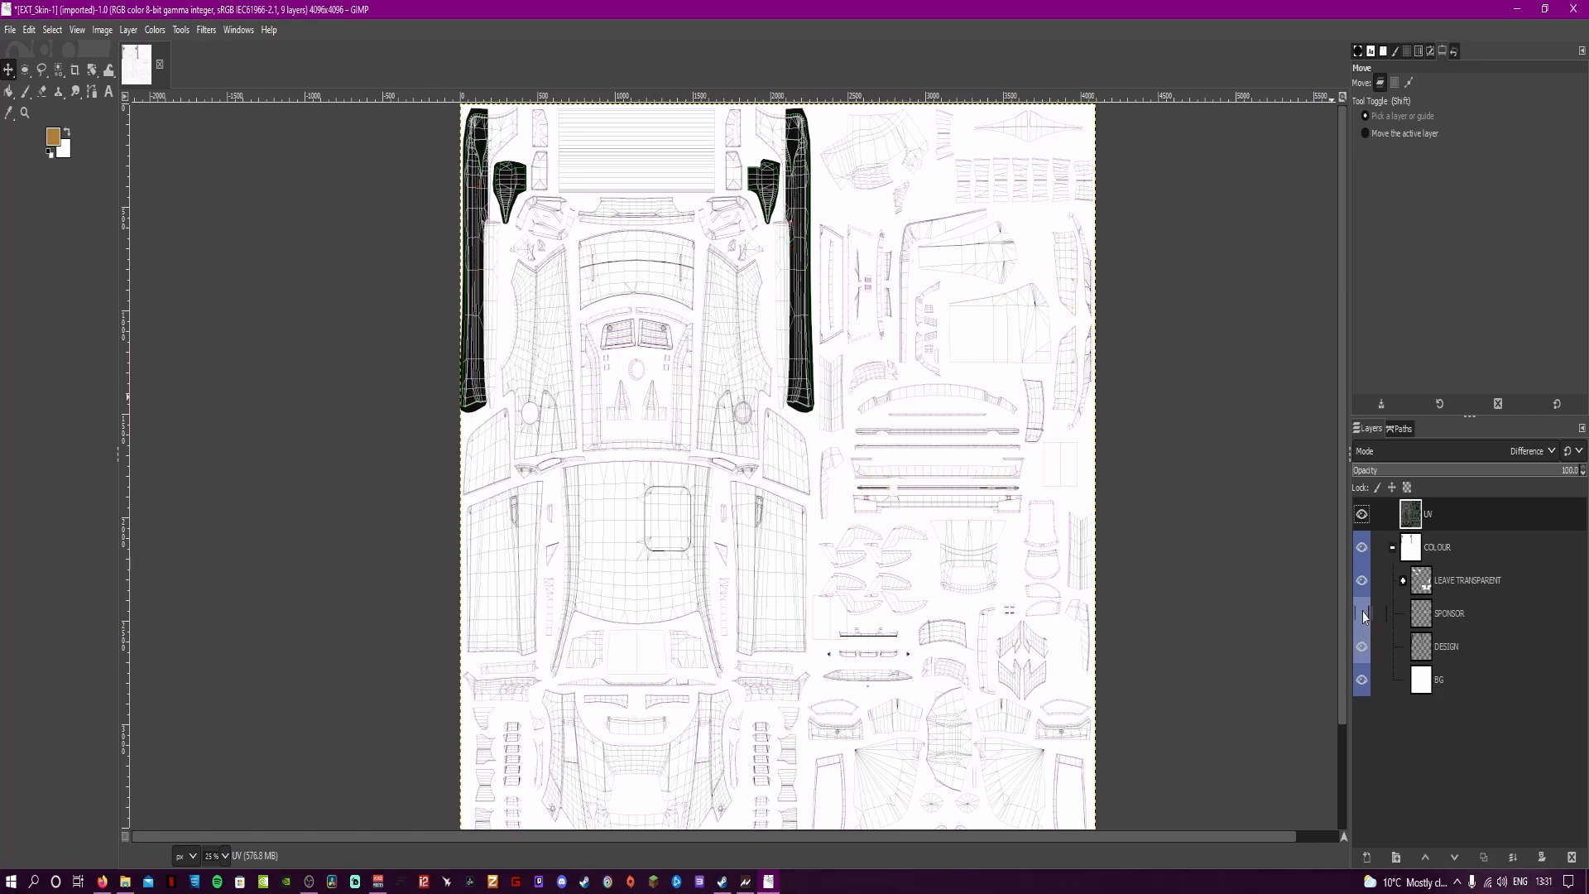
{"action": "left_click", "coordinate": [1363, 615]}
{"action": "left_click", "coordinate": [1363, 614]}
{"action": "left_click", "coordinate": [1363, 615]}
Move the SPONSOR and DESIGN layers out of the COLOUR group to above the UV layer, with SPONSOR topmost.
{"action": "left_click", "coordinate": [1522, 623]}
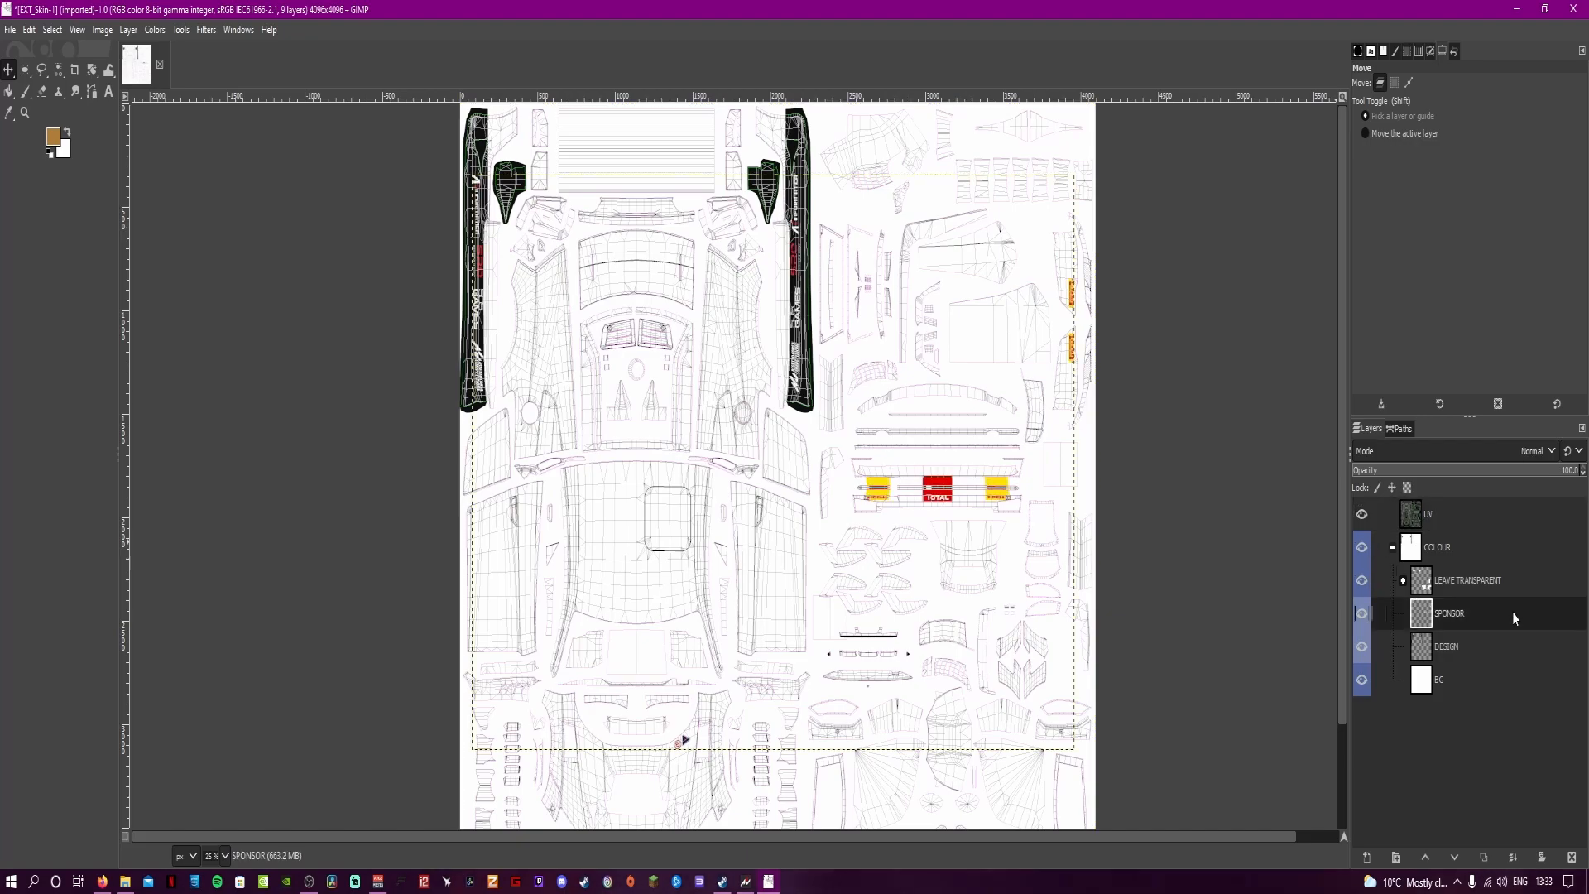
{"action": "left_click", "coordinate": [1363, 547]}
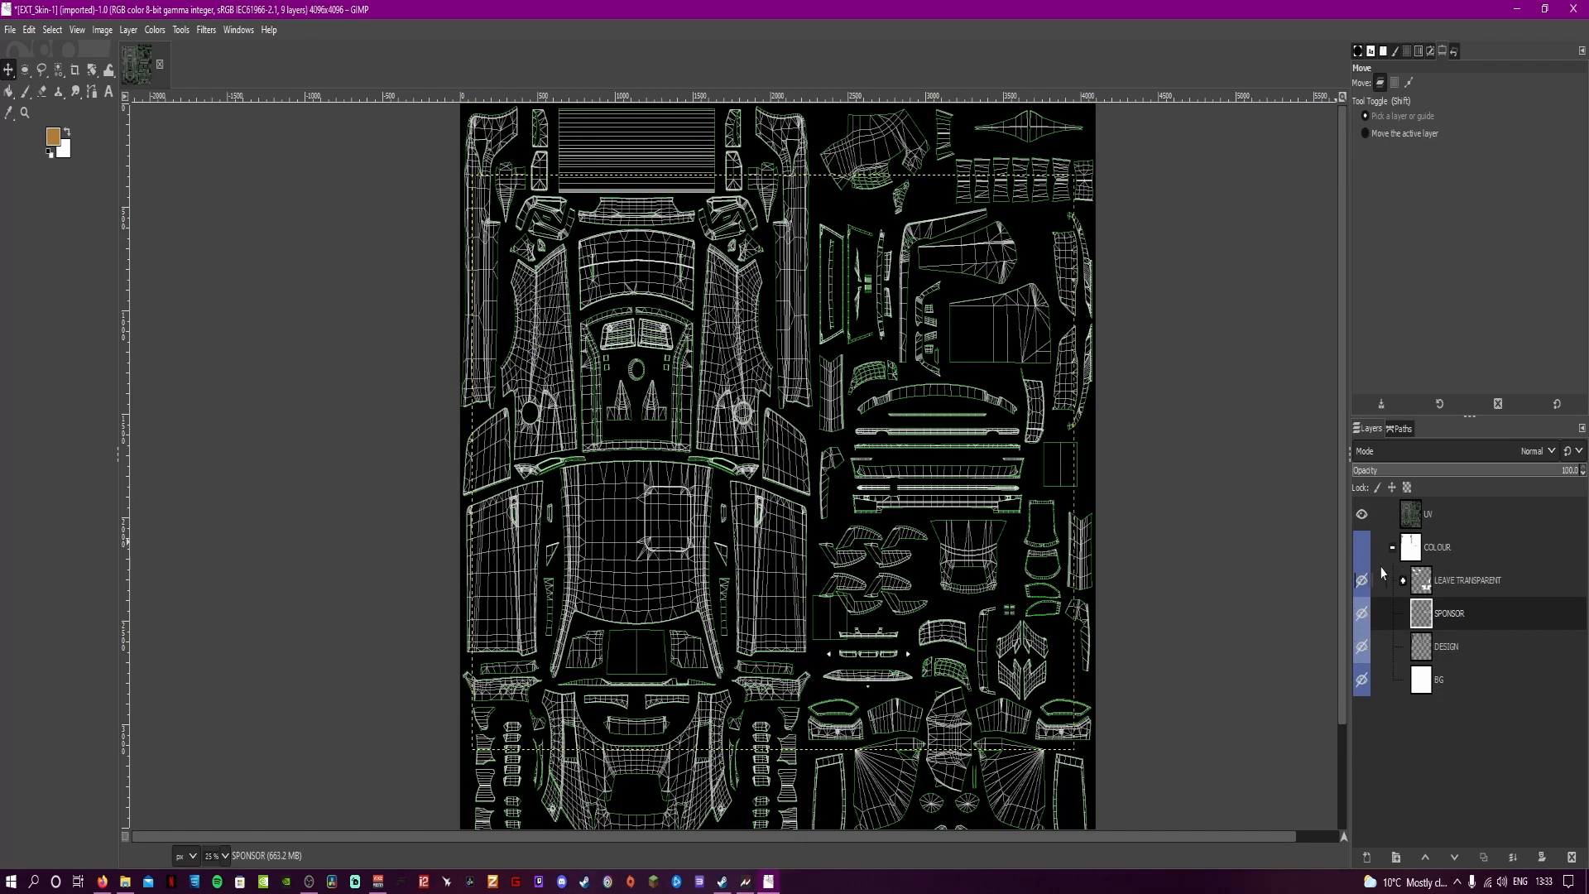
{"action": "left_click", "coordinate": [1363, 547]}
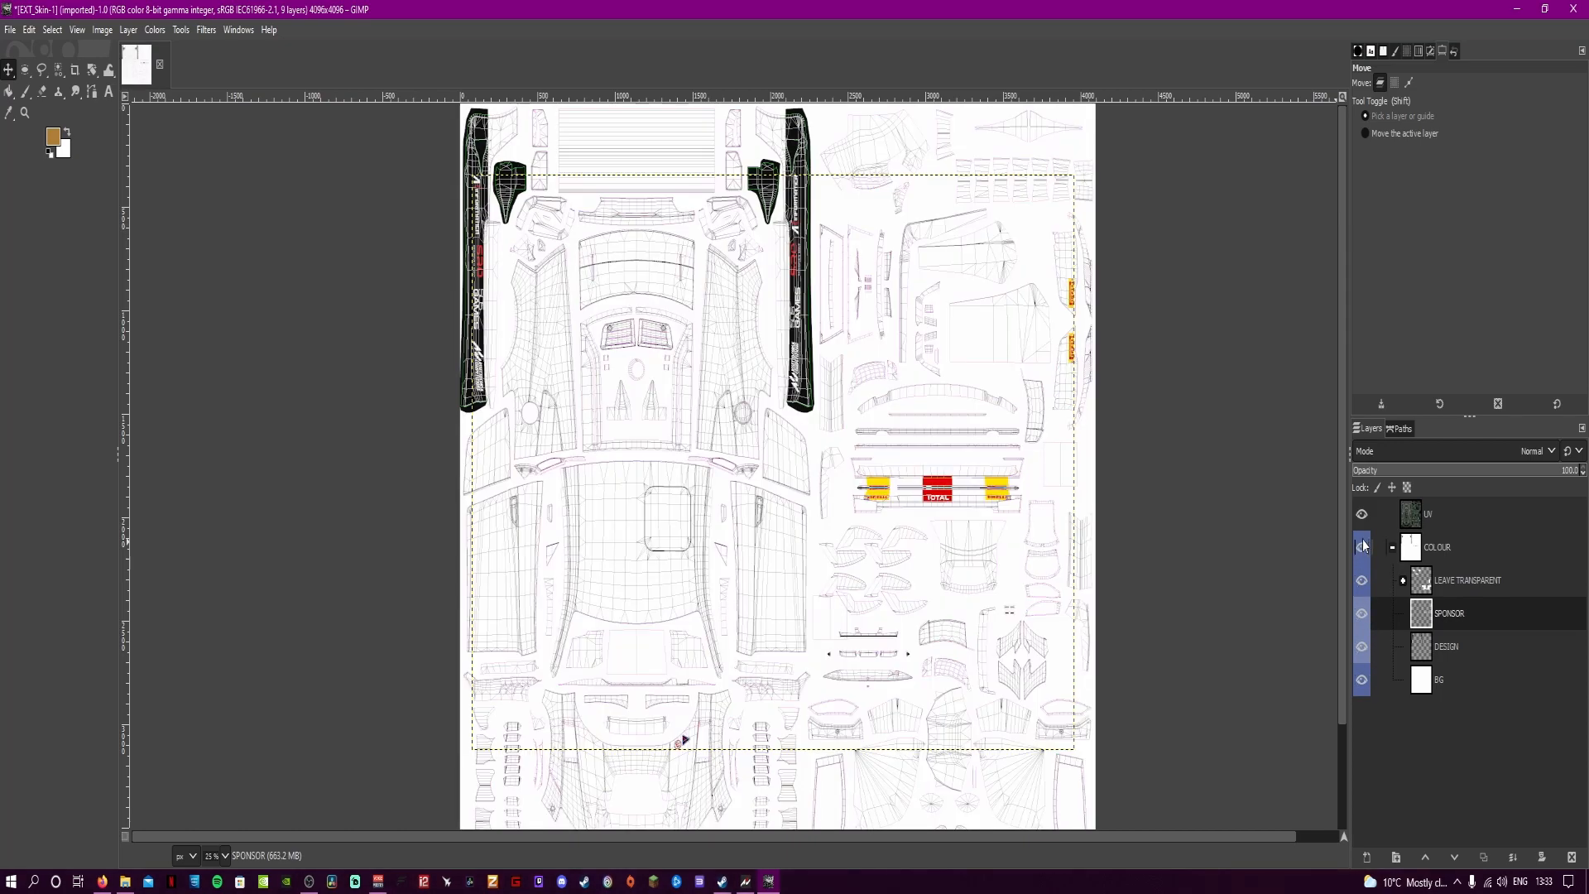
{"action": "left_click_drag", "start_coordinate": [1500, 613], "coordinate": [1461, 509]}
{"action": "left_click_drag", "start_coordinate": [1477, 648], "coordinate": [1387, 517]}
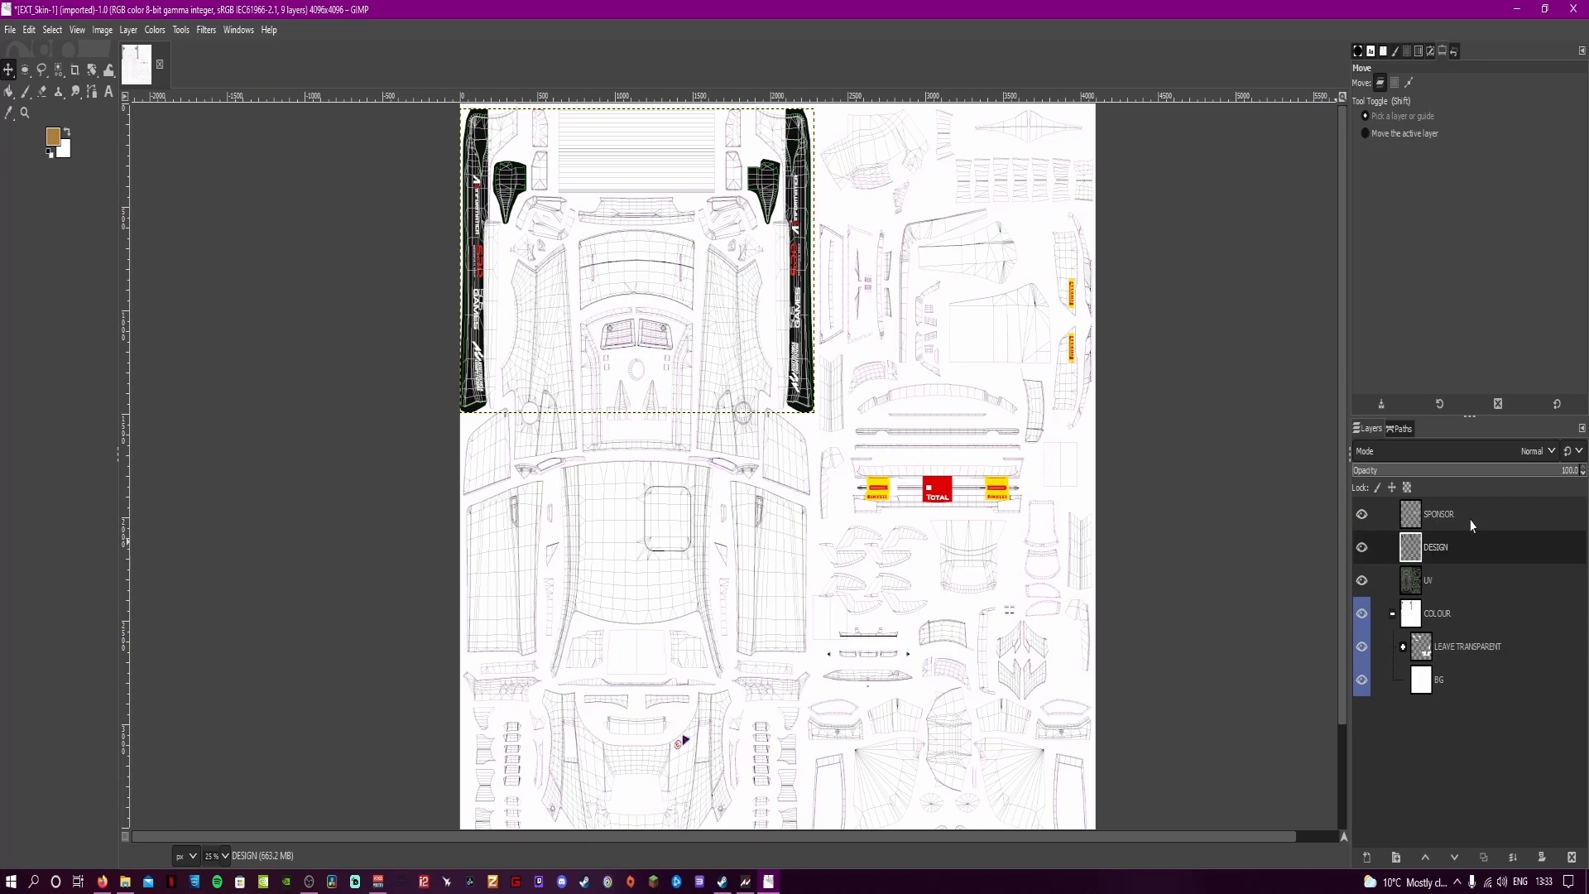
Toggle the topmost SPONSOR layer's visibility repeatedly to check its logos over the wireframe.
{"action": "left_click", "coordinate": [1363, 514]}
{"action": "left_click", "coordinate": [1362, 515]}
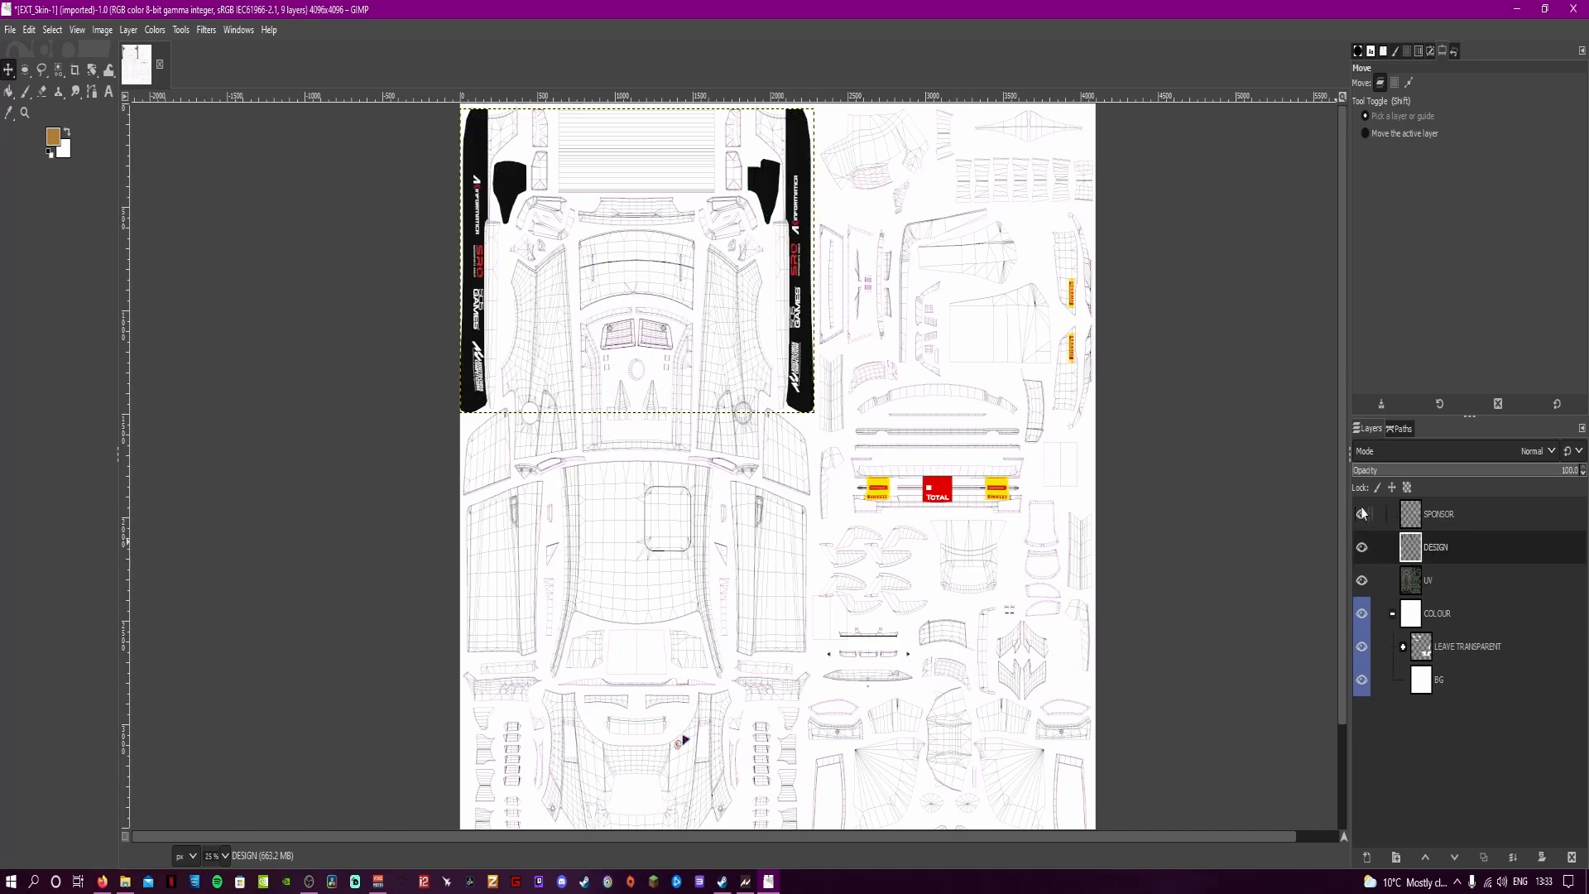
{"action": "left_click", "coordinate": [1362, 515]}
{"action": "left_click", "coordinate": [1362, 514]}
{"action": "left_click", "coordinate": [1363, 513]}
{"action": "left_click", "coordinate": [1363, 513]}
{"action": "left_click", "coordinate": [1362, 513]}
{"action": "left_click", "coordinate": [1362, 513]}
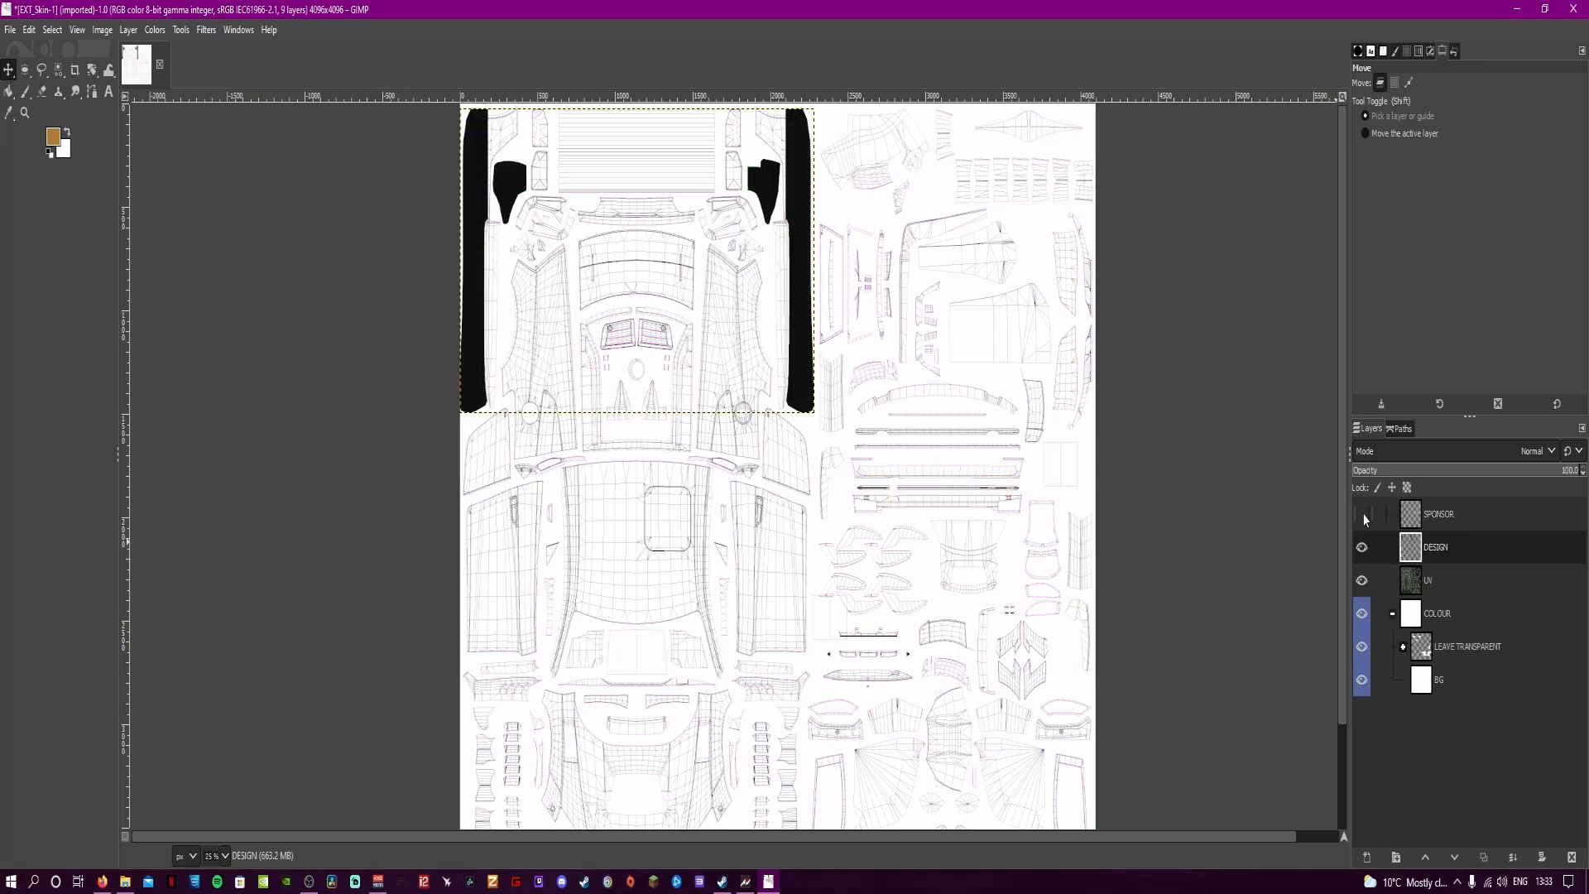
Hide UV and COLOUR to inspect the DESIGN and SPONSOR layers separately, and show all the layers again.
{"action": "left_click", "coordinate": [1363, 581]}
{"action": "left_click", "coordinate": [1362, 613]}
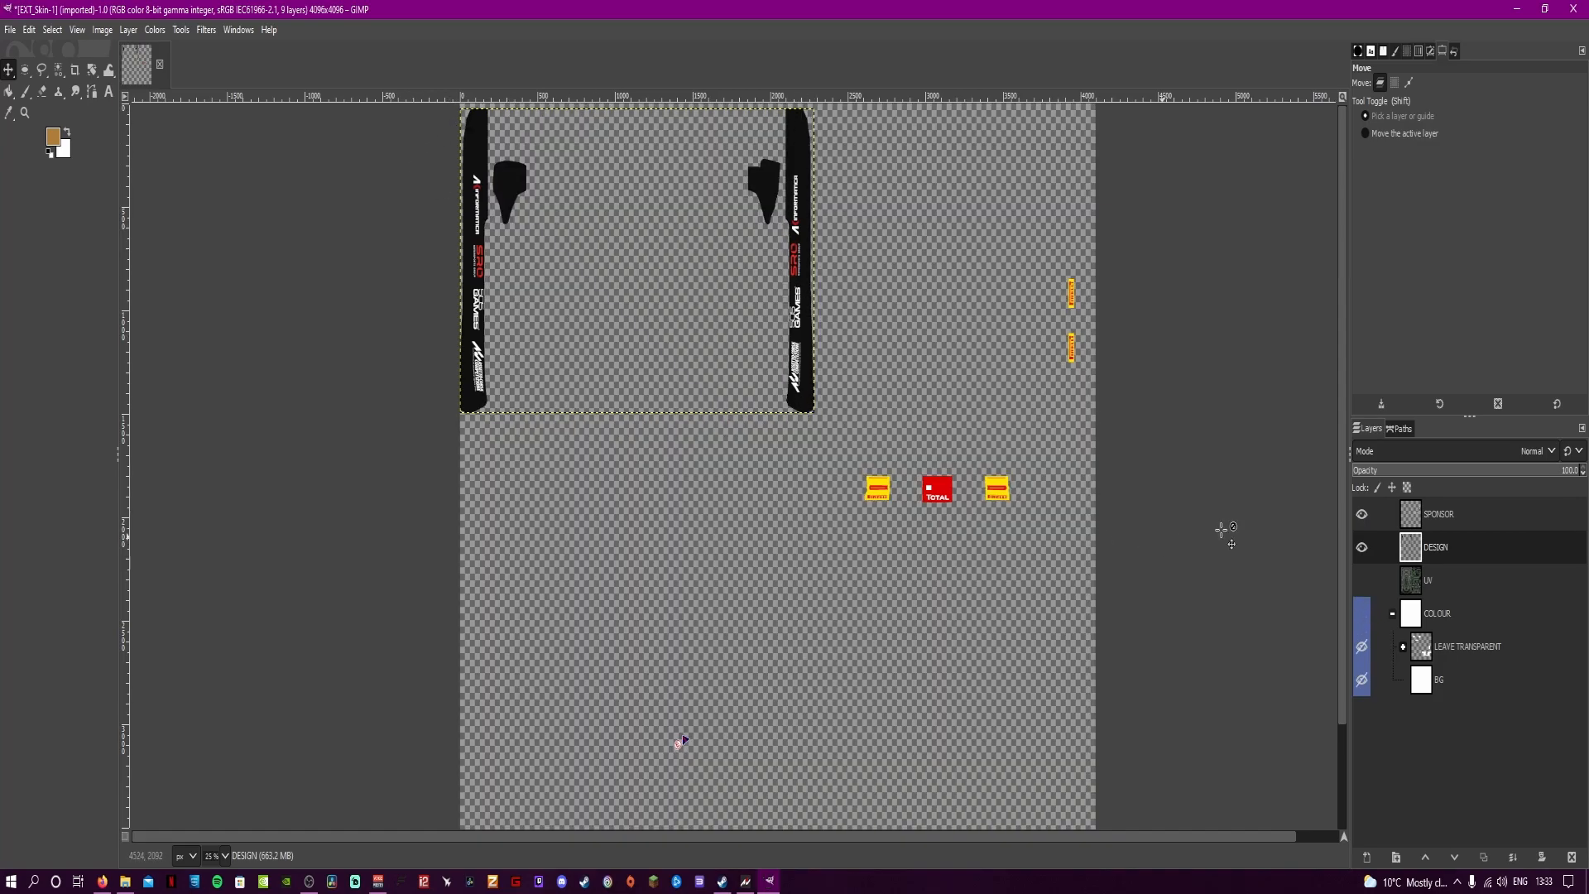
{"action": "left_click", "coordinate": [1361, 547]}
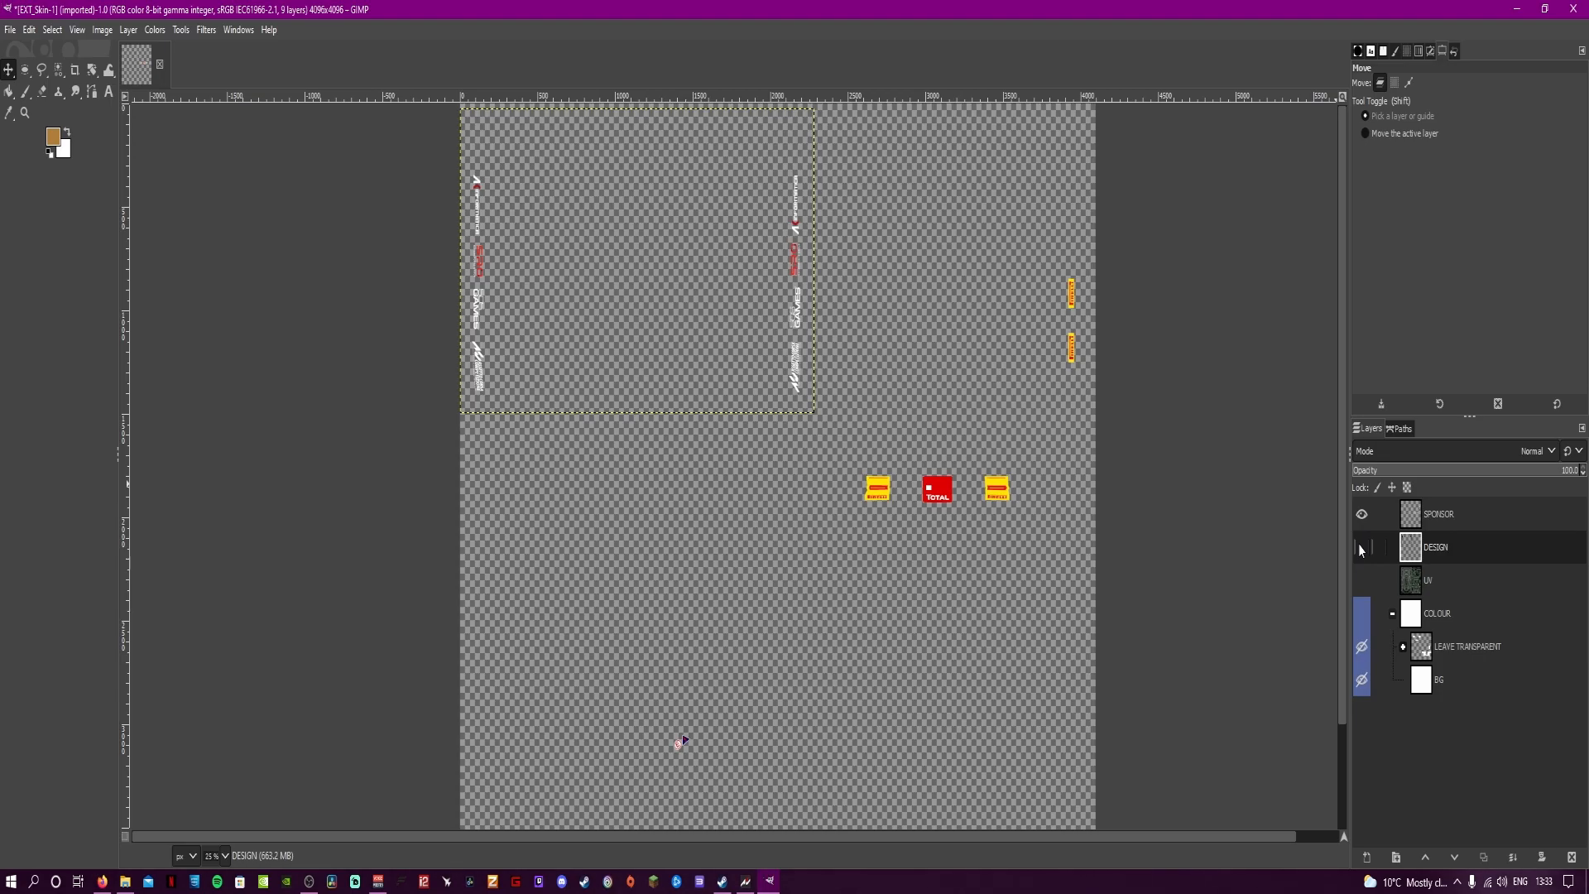
{"action": "left_click", "coordinate": [1362, 549]}
{"action": "left_click", "coordinate": [1362, 547]}
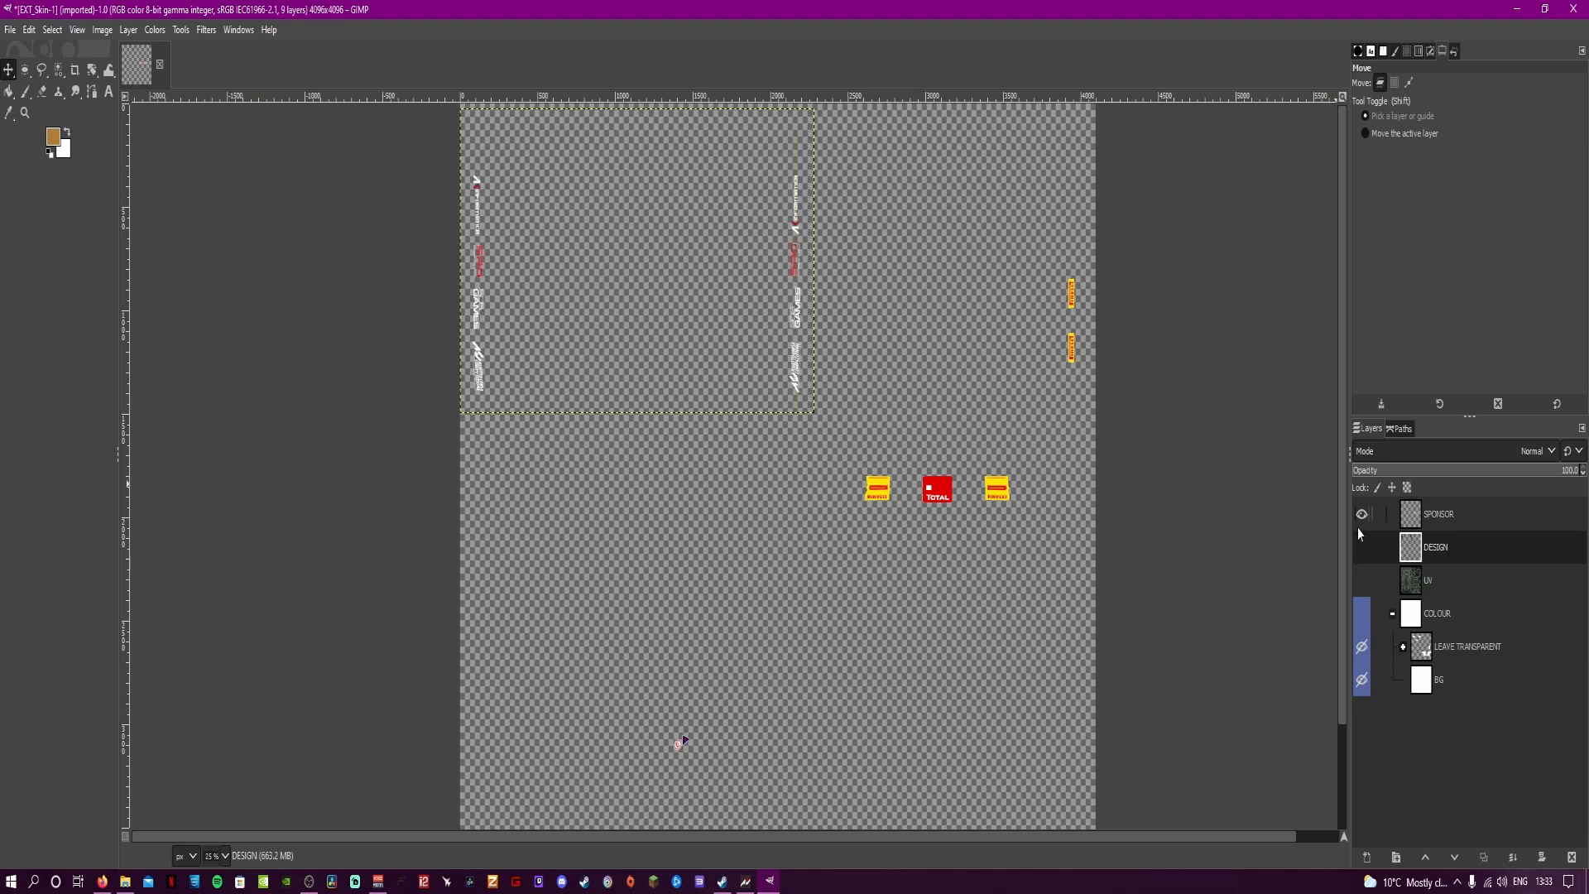
{"action": "left_click", "coordinate": [1362, 515]}
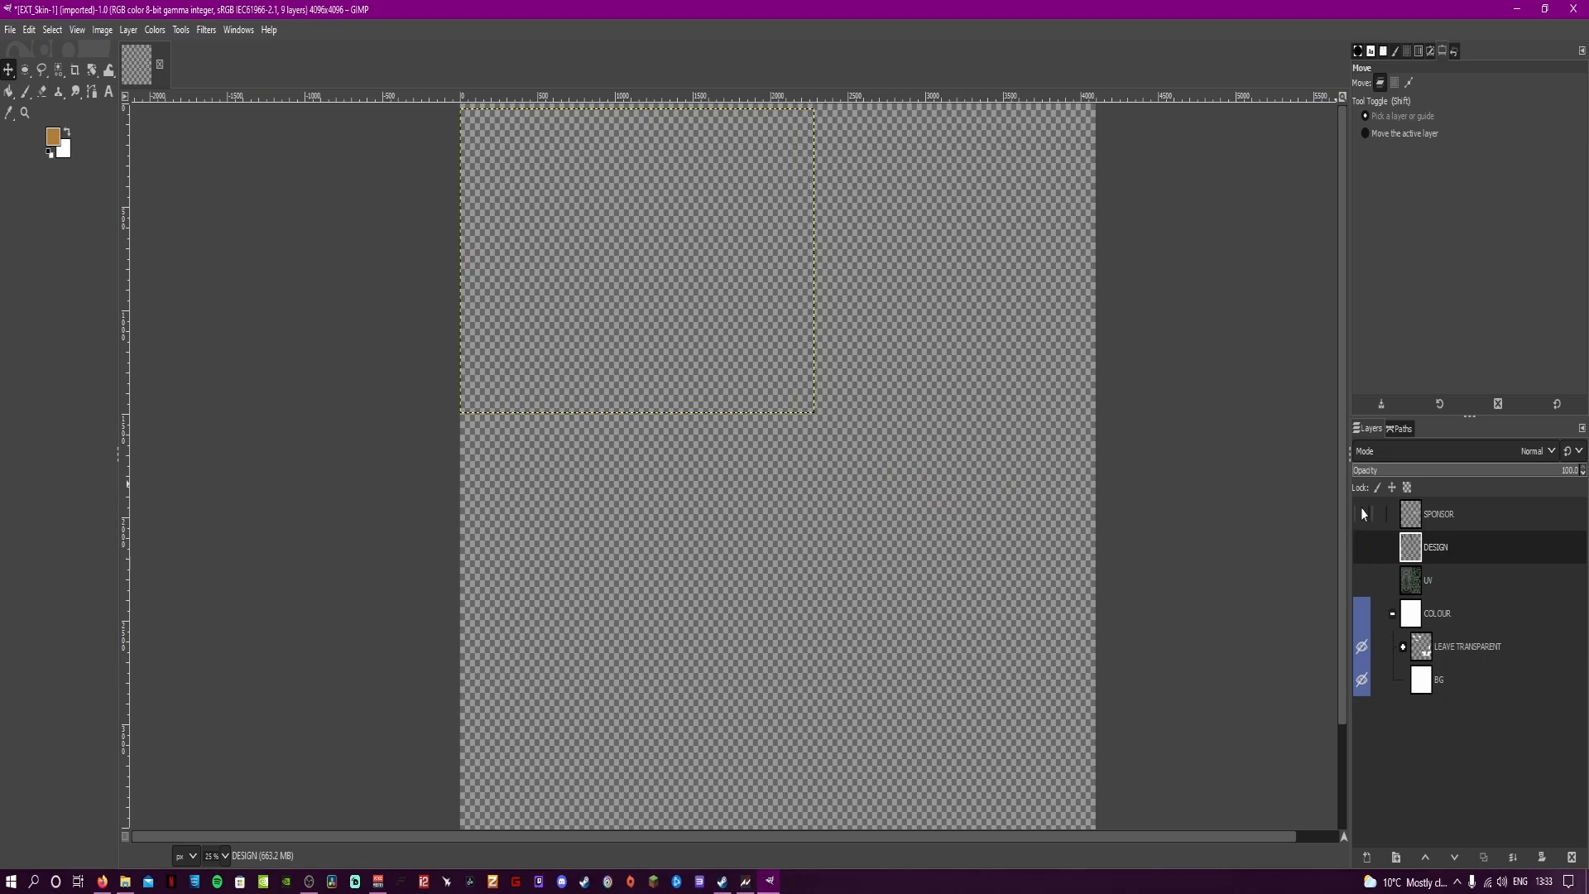
{"action": "left_click", "coordinate": [1362, 513]}
{"action": "left_click", "coordinate": [1362, 513]}
{"action": "left_click", "coordinate": [1362, 513]}
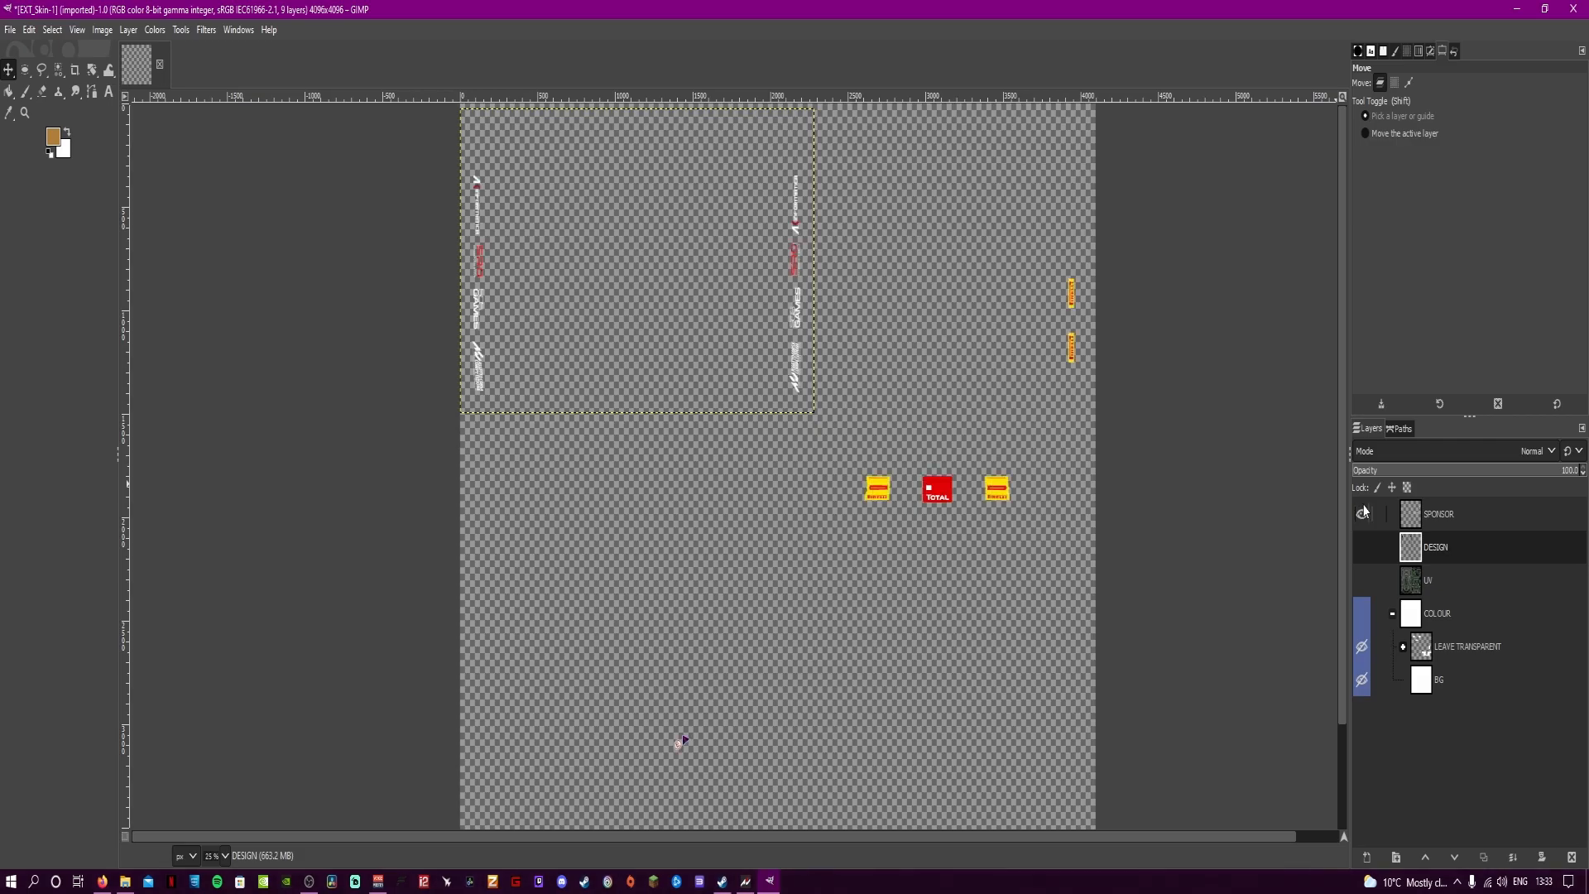
{"action": "left_click", "coordinate": [1362, 547]}
{"action": "left_click", "coordinate": [1362, 580]}
{"action": "left_click", "coordinate": [1363, 613]}
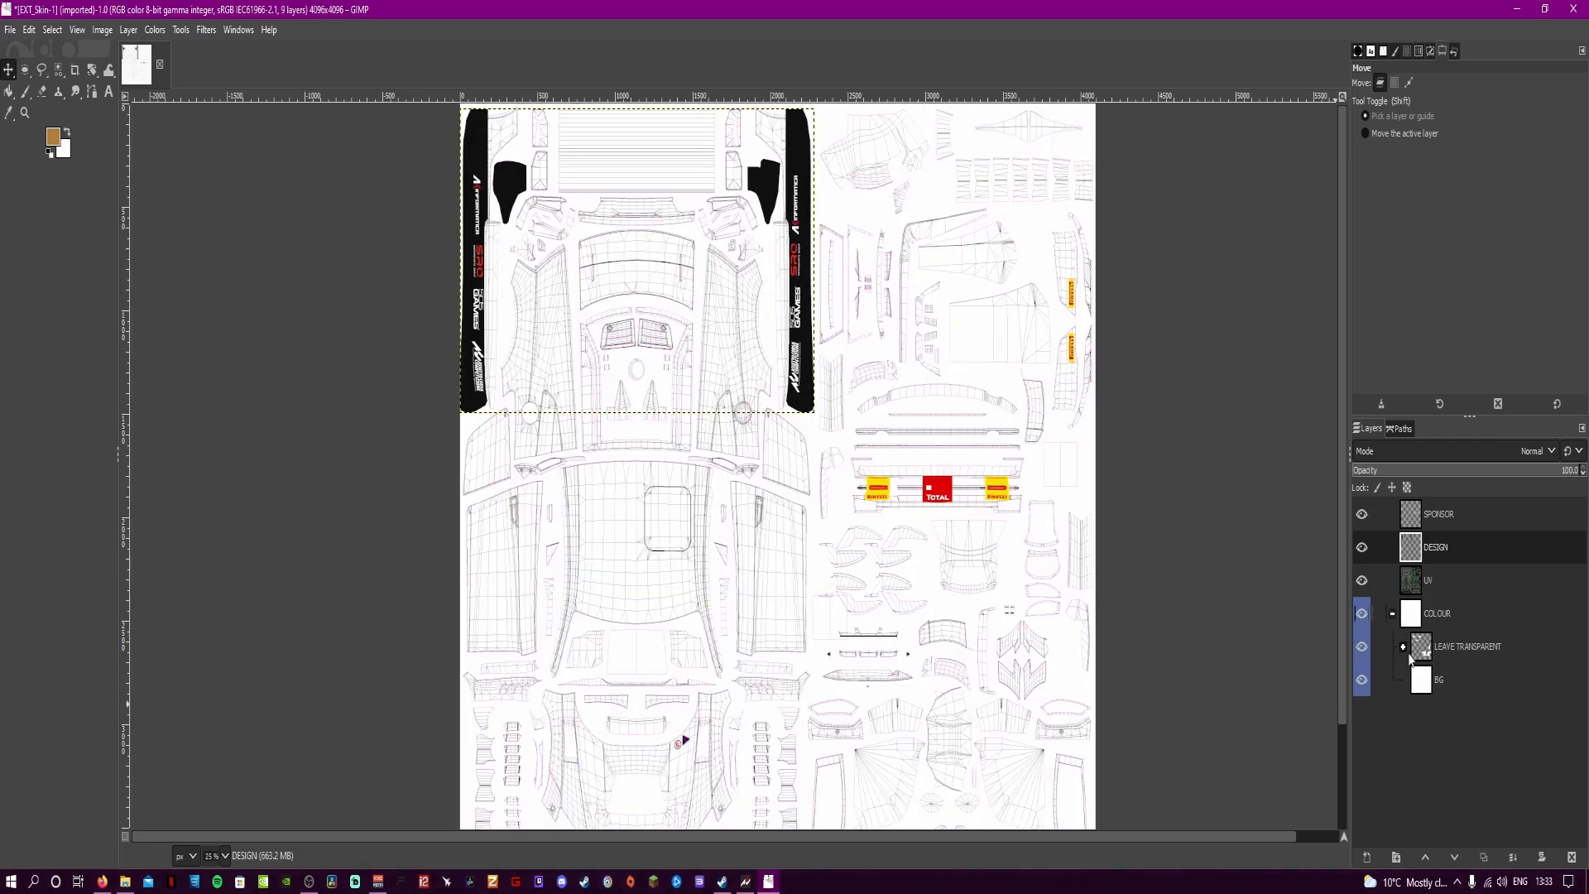
Create a 4096 x 4096 px transparent layer named Red and place it at the top of the layer stack.
{"action": "scroll", "coordinate": [826, 479], "scroll_direction": "down", "scroll_amount": 3}
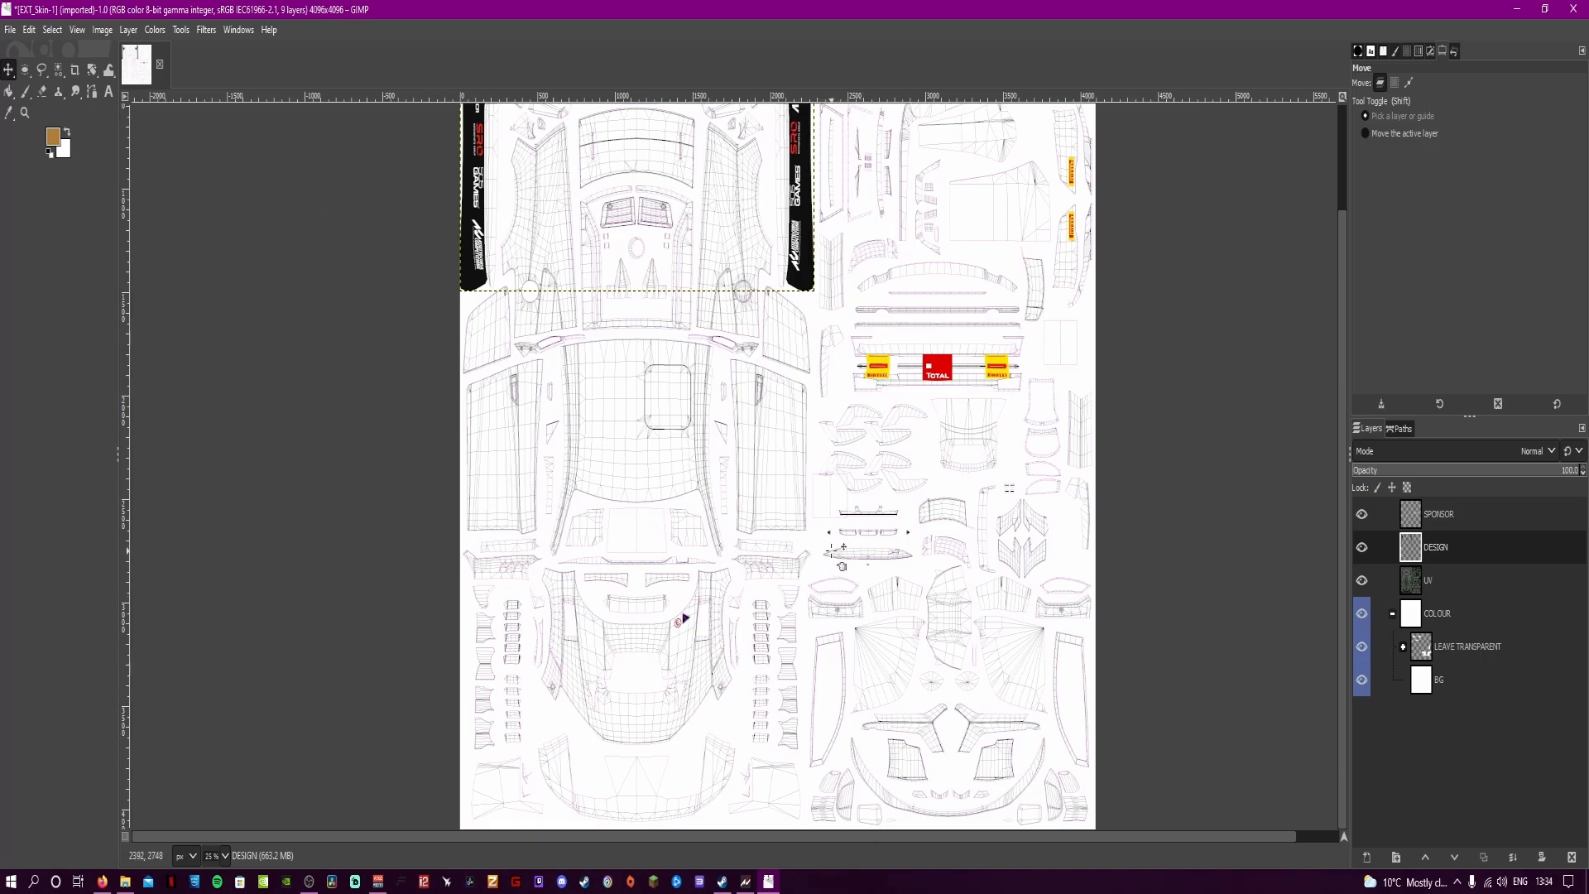
{"action": "scroll", "coordinate": [687, 495], "scroll_direction": "up", "scroll_amount": 3}
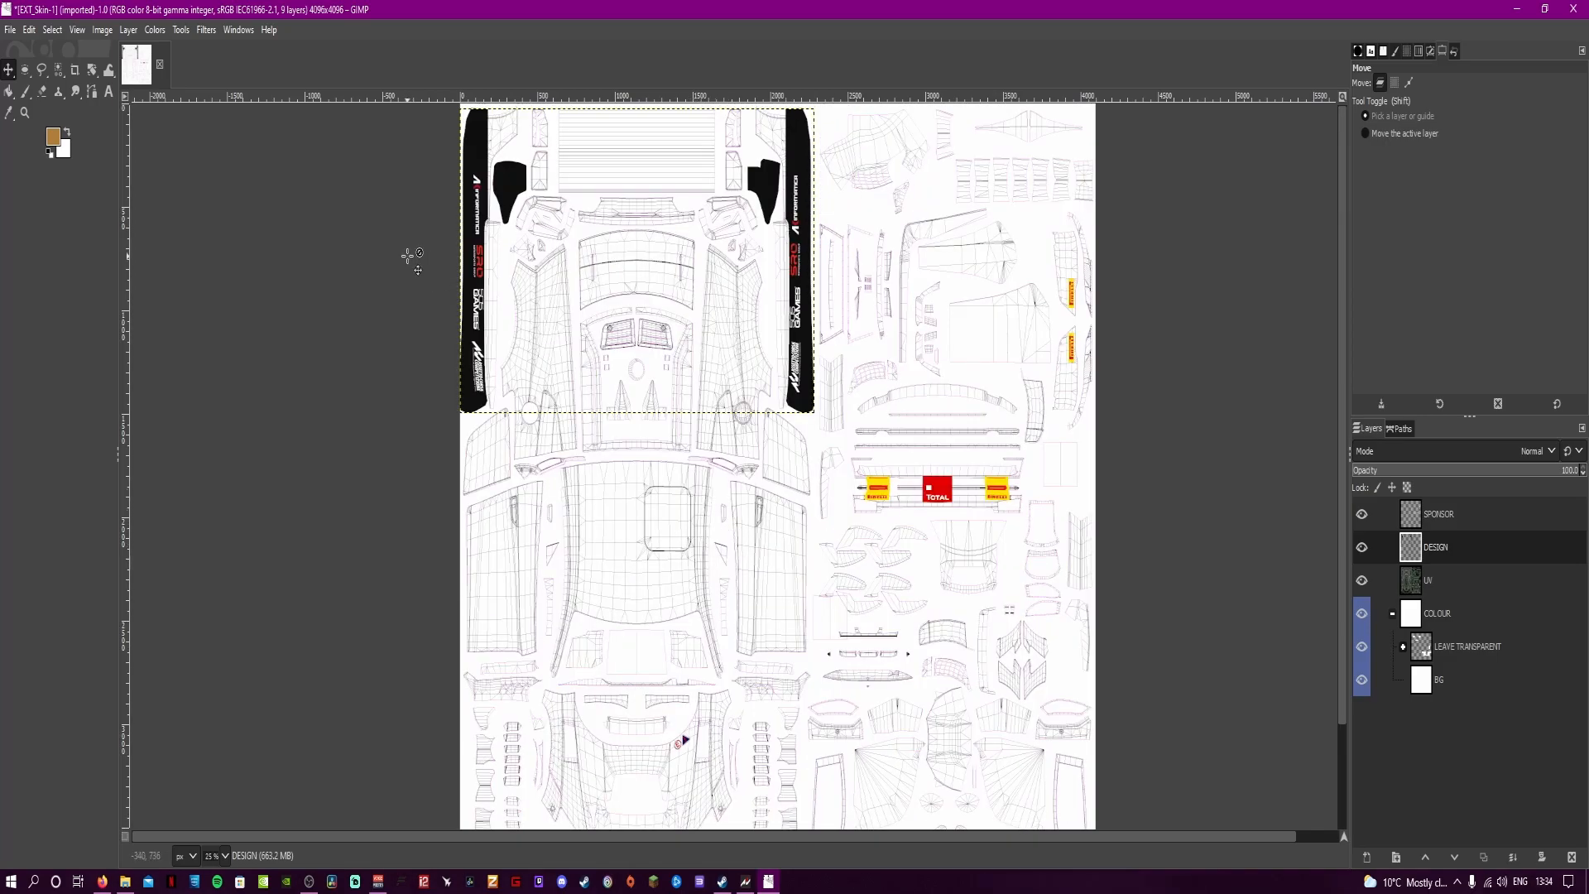
{"action": "left_click", "coordinate": [1360, 856]}
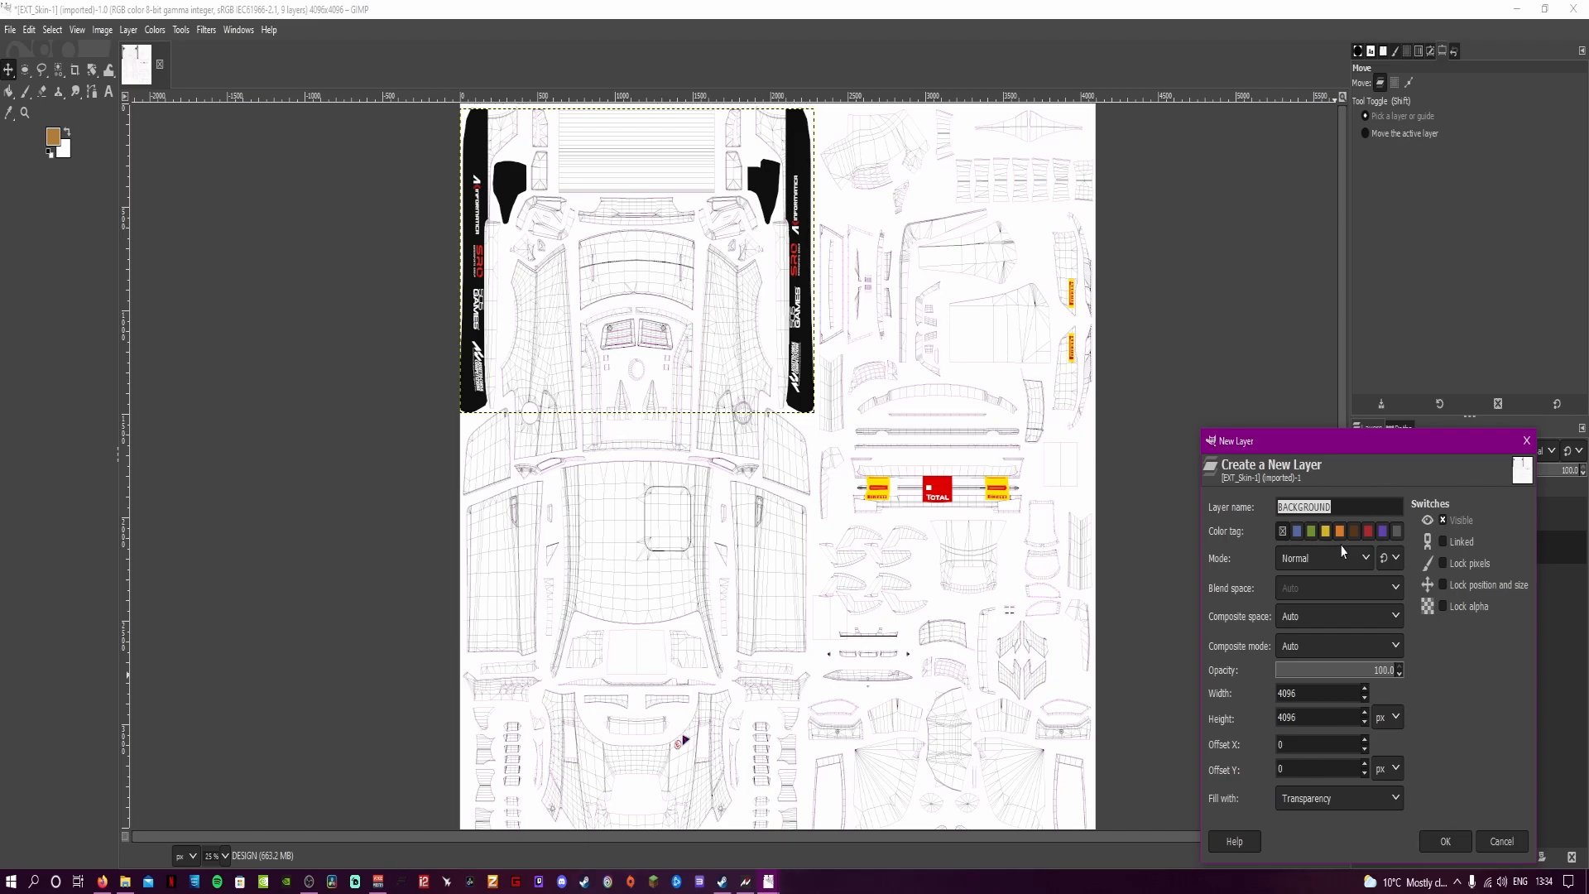
{"action": "type", "text": "Red"}
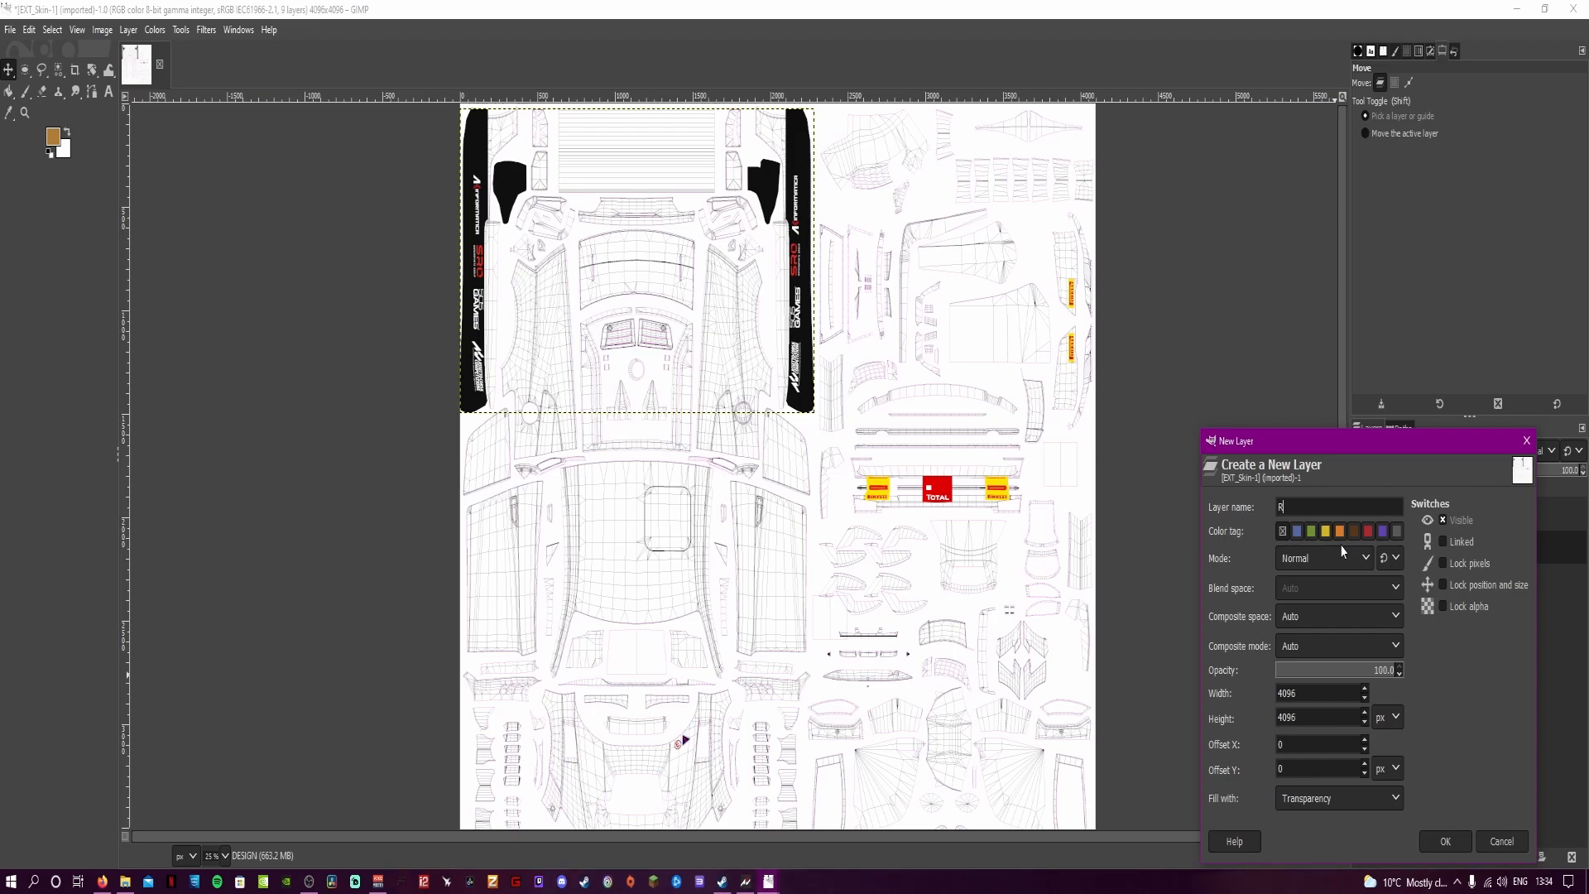
{"action": "left_click", "coordinate": [1444, 839]}
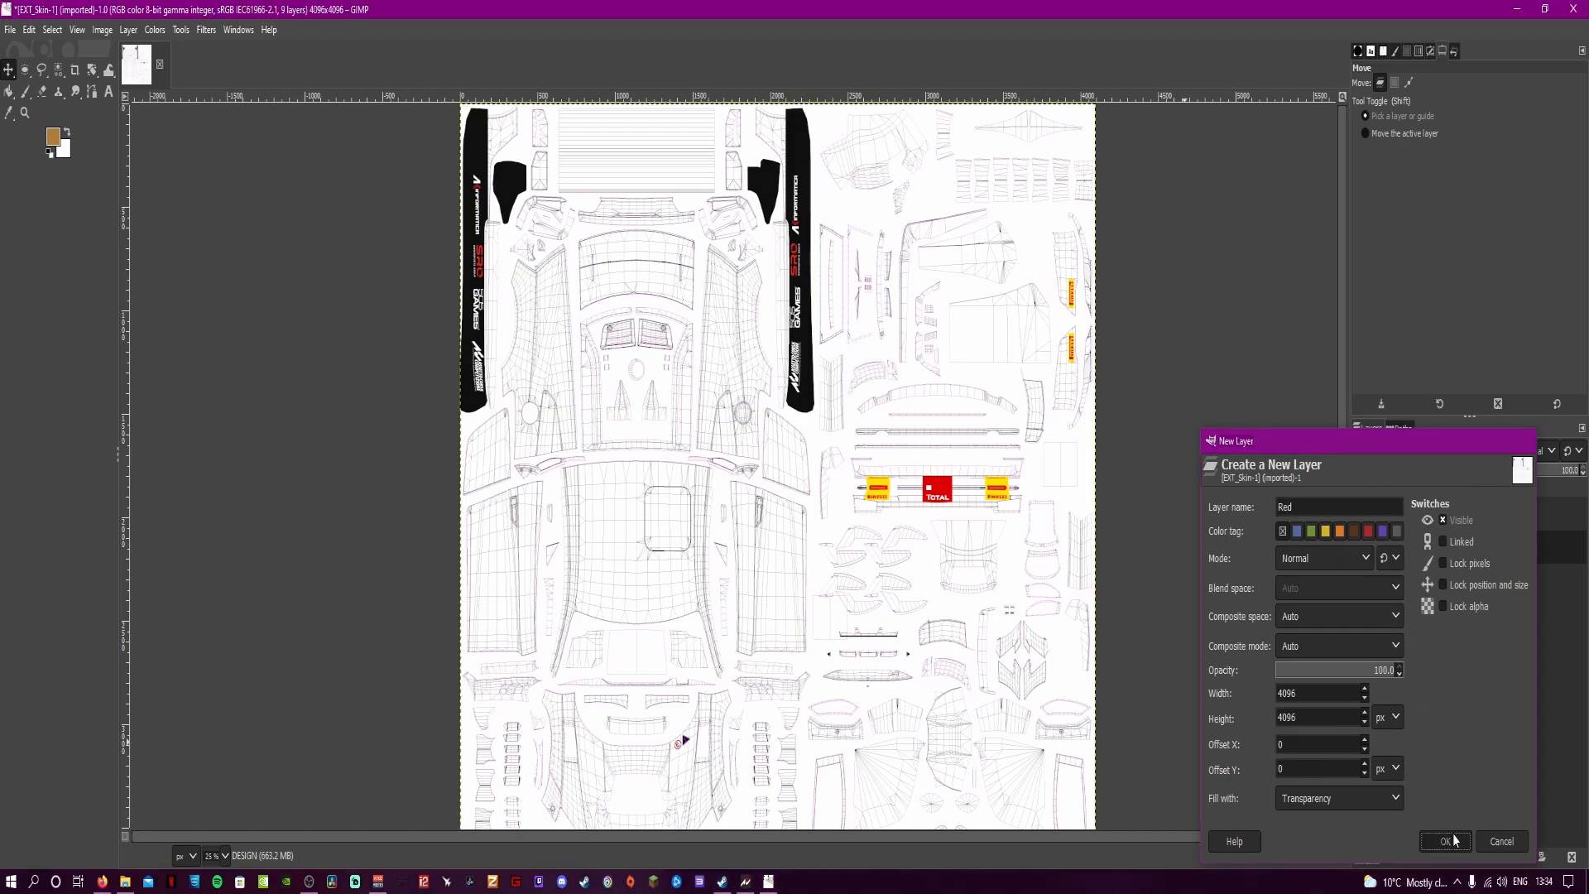
{"action": "left_click_drag", "start_coordinate": [1450, 559], "coordinate": [1453, 514]}
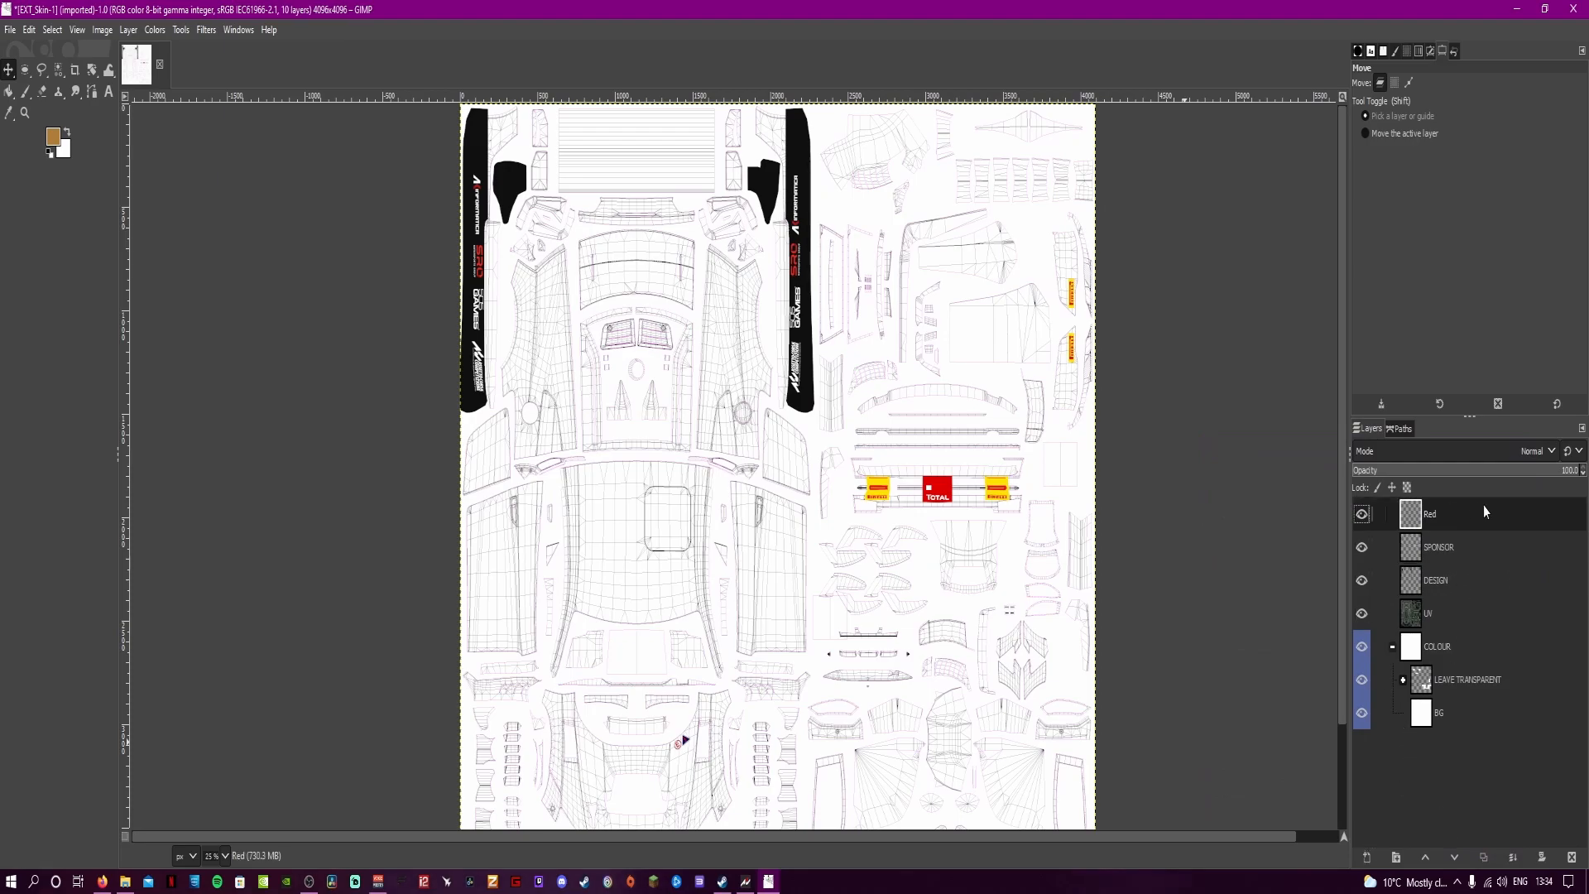
Choose the Paintbrush and change the foreground colour to bright red.
{"action": "left_click", "coordinate": [25, 91]}
{"action": "left_click", "coordinate": [53, 137]}
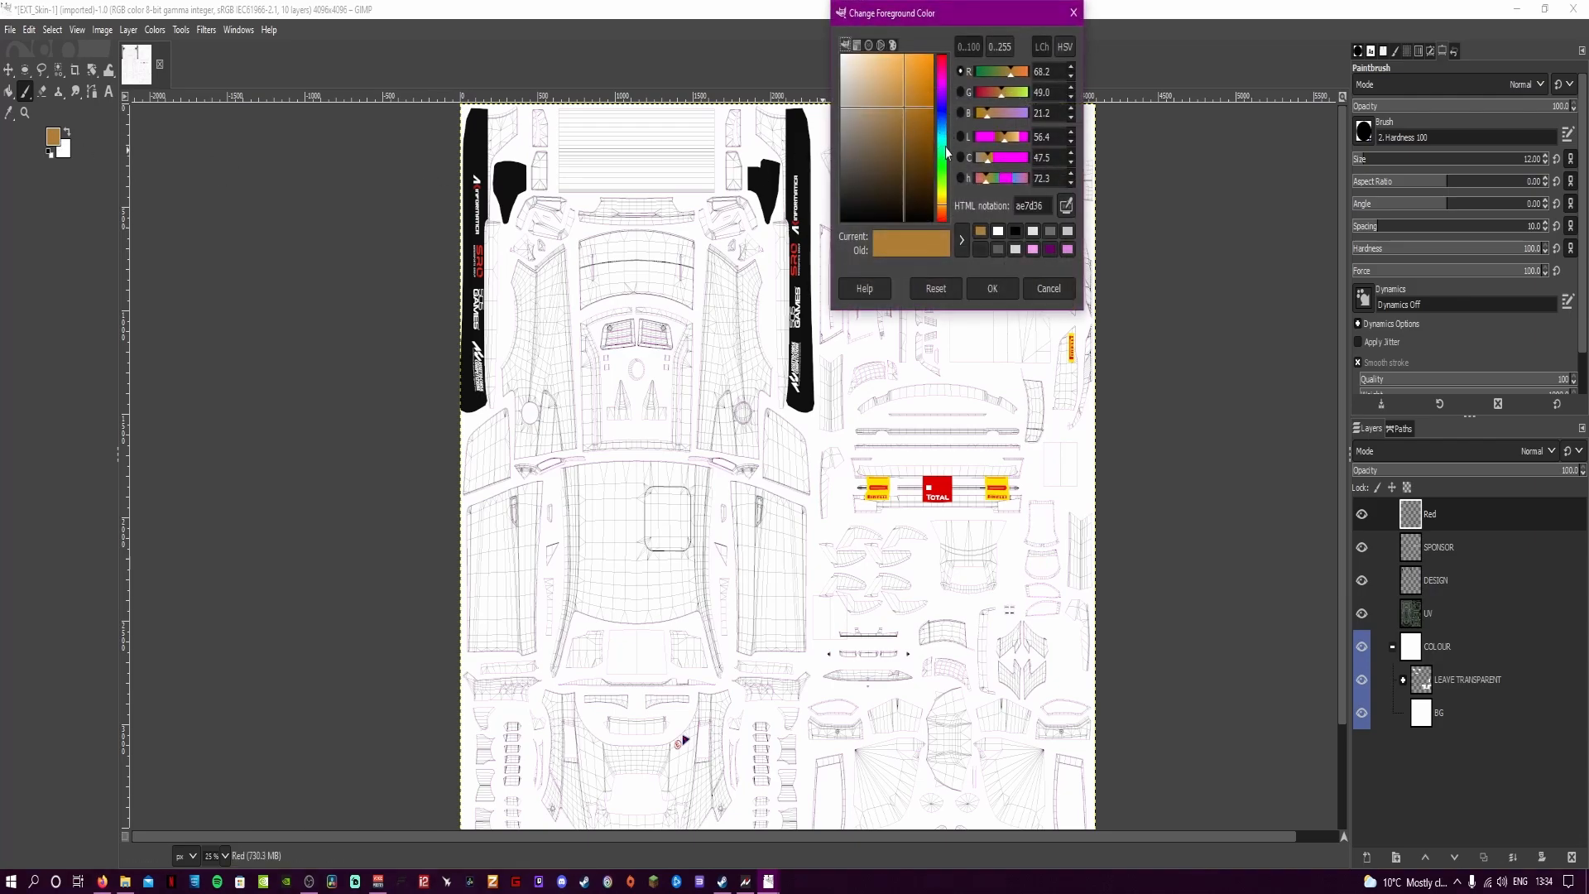
{"action": "mouse_move", "coordinate": [944, 65]}
{"action": "left_mouse_down"}
{"action": "mouse_move", "coordinate": [942, 49]}
{"action": "mouse_move", "coordinate": [929, 83]}
{"action": "mouse_move", "coordinate": [924, 67]}
{"action": "left_mouse_up"}
{"action": "left_click", "coordinate": [992, 288]}
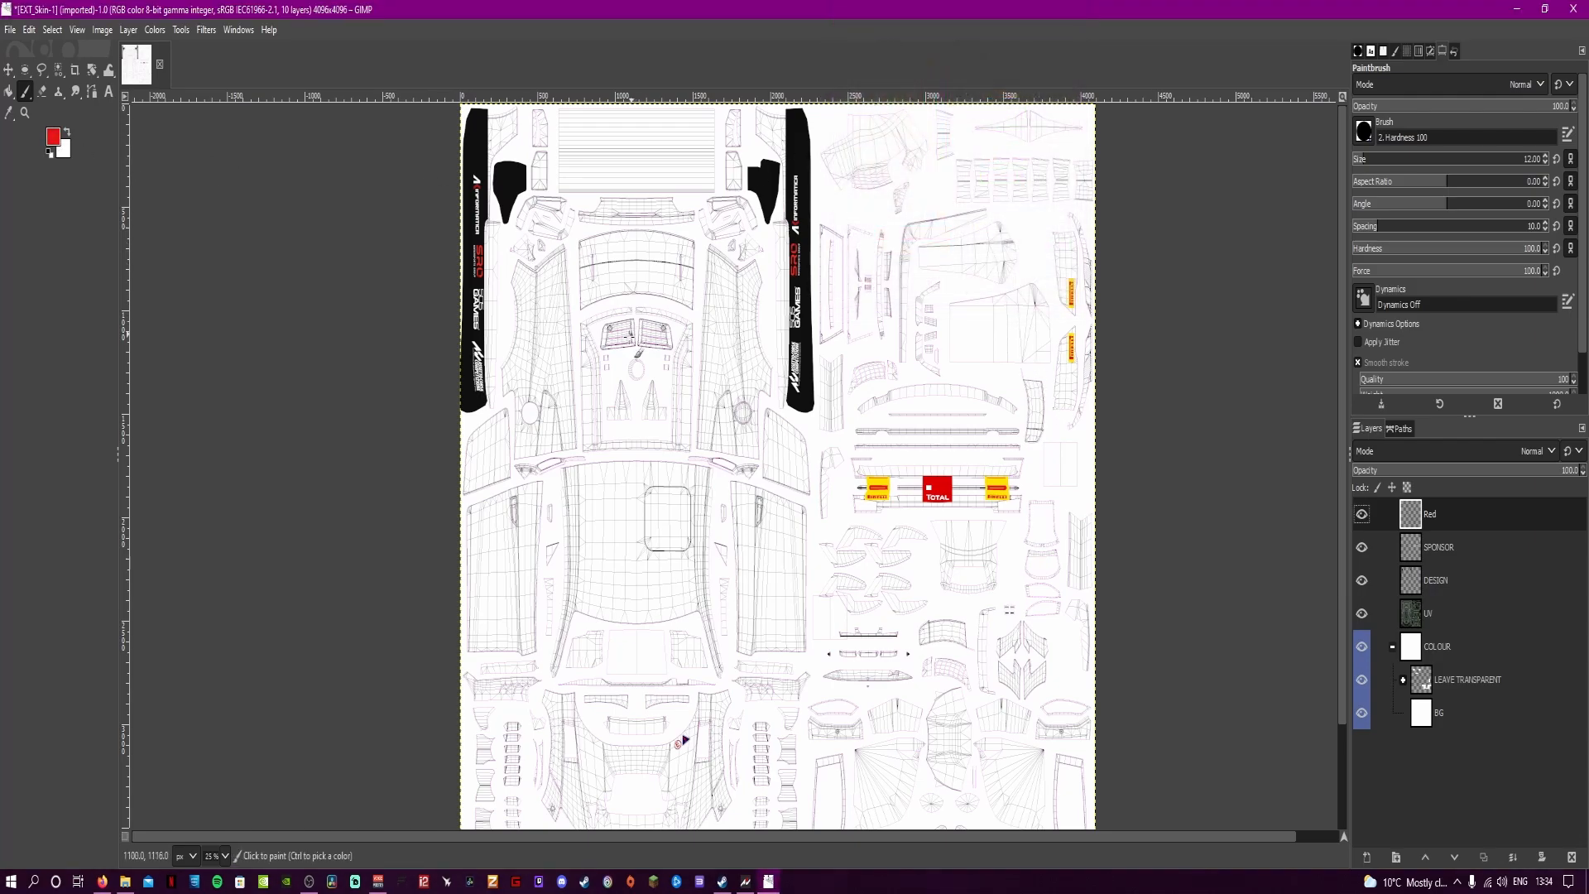
Try a freehand red brush stroke across the roof panel on the Red layer and undo it.
{"action": "scroll", "coordinate": [621, 557], "scroll_direction": "up", "scroll_amount": 1}
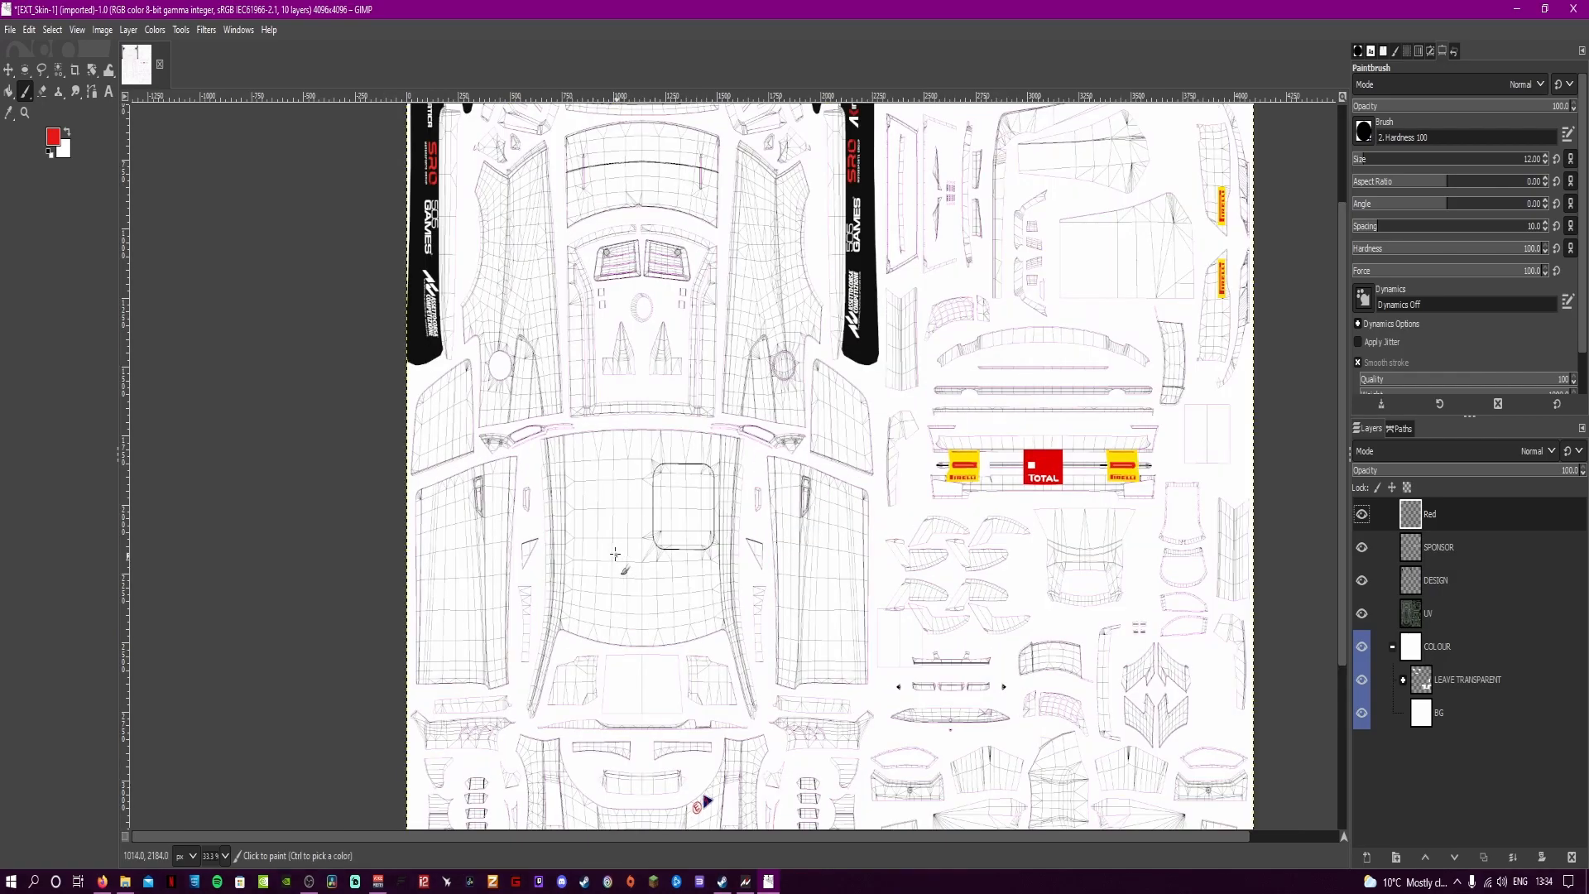
{"action": "left_click_drag", "start_coordinate": [595, 524], "coordinate": [676, 595]}
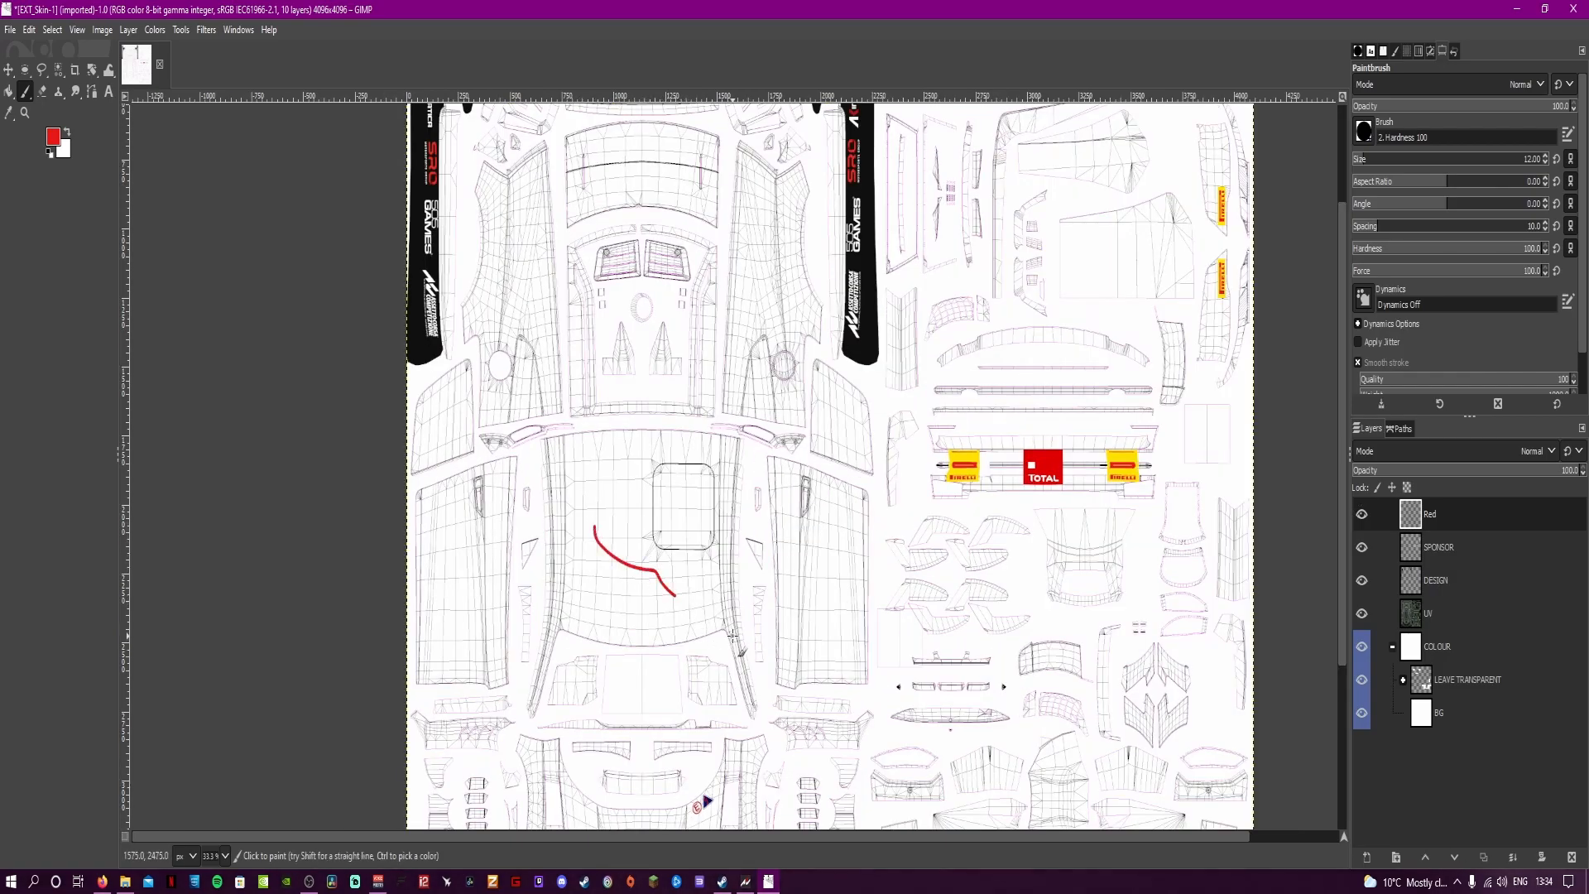
{"action": "key", "text": "ctrl+z"}
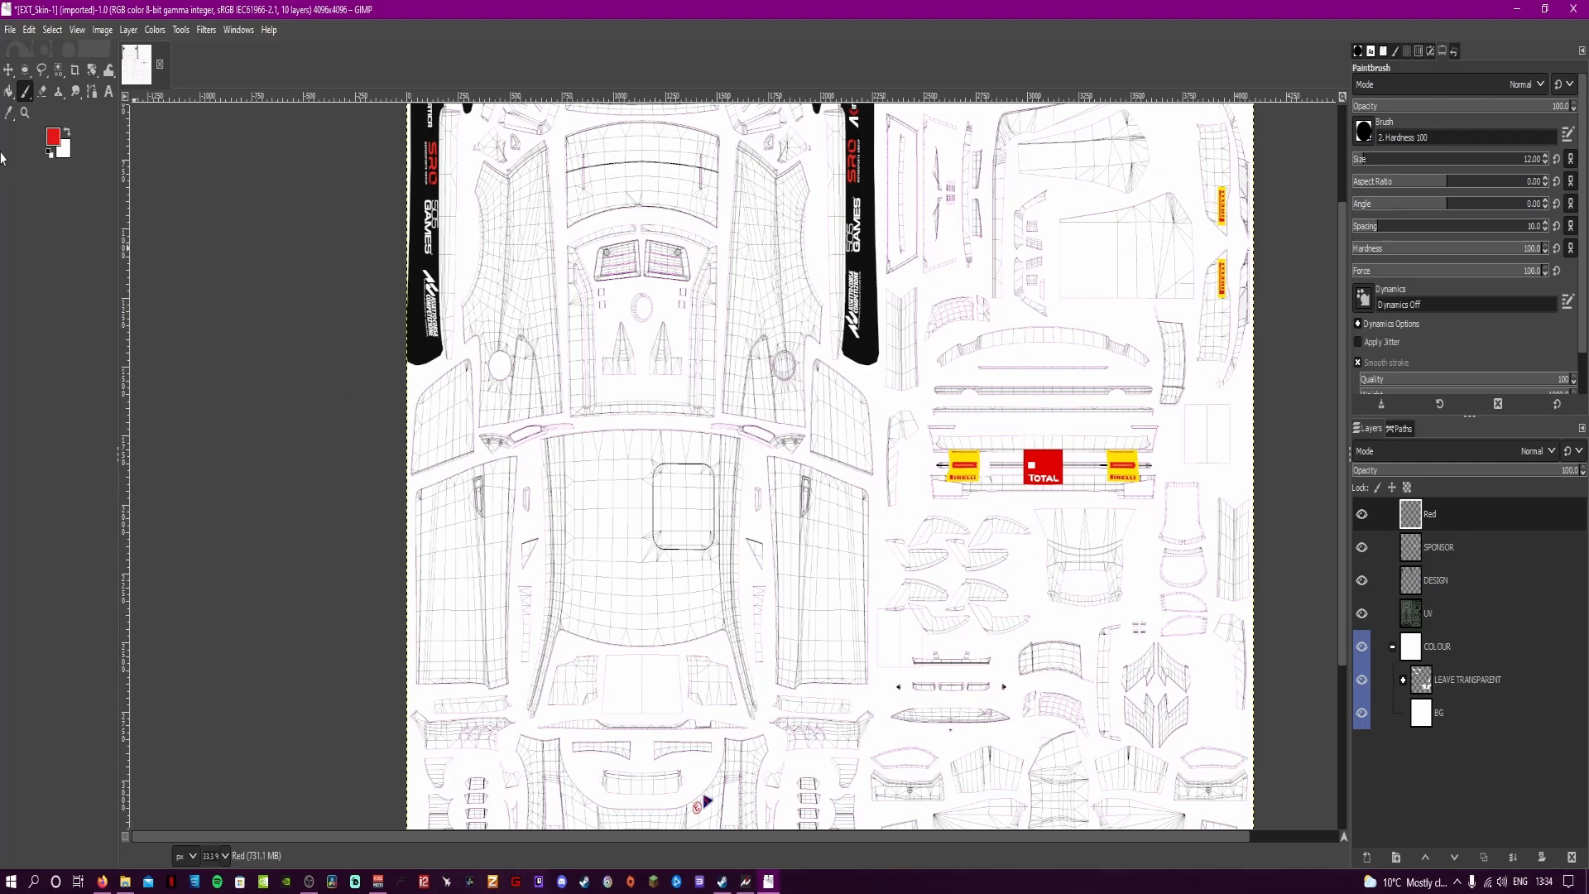
With the Paths tool, trace the inner and lower edges of the right-hand door panel.
{"action": "left_click", "coordinate": [92, 94]}
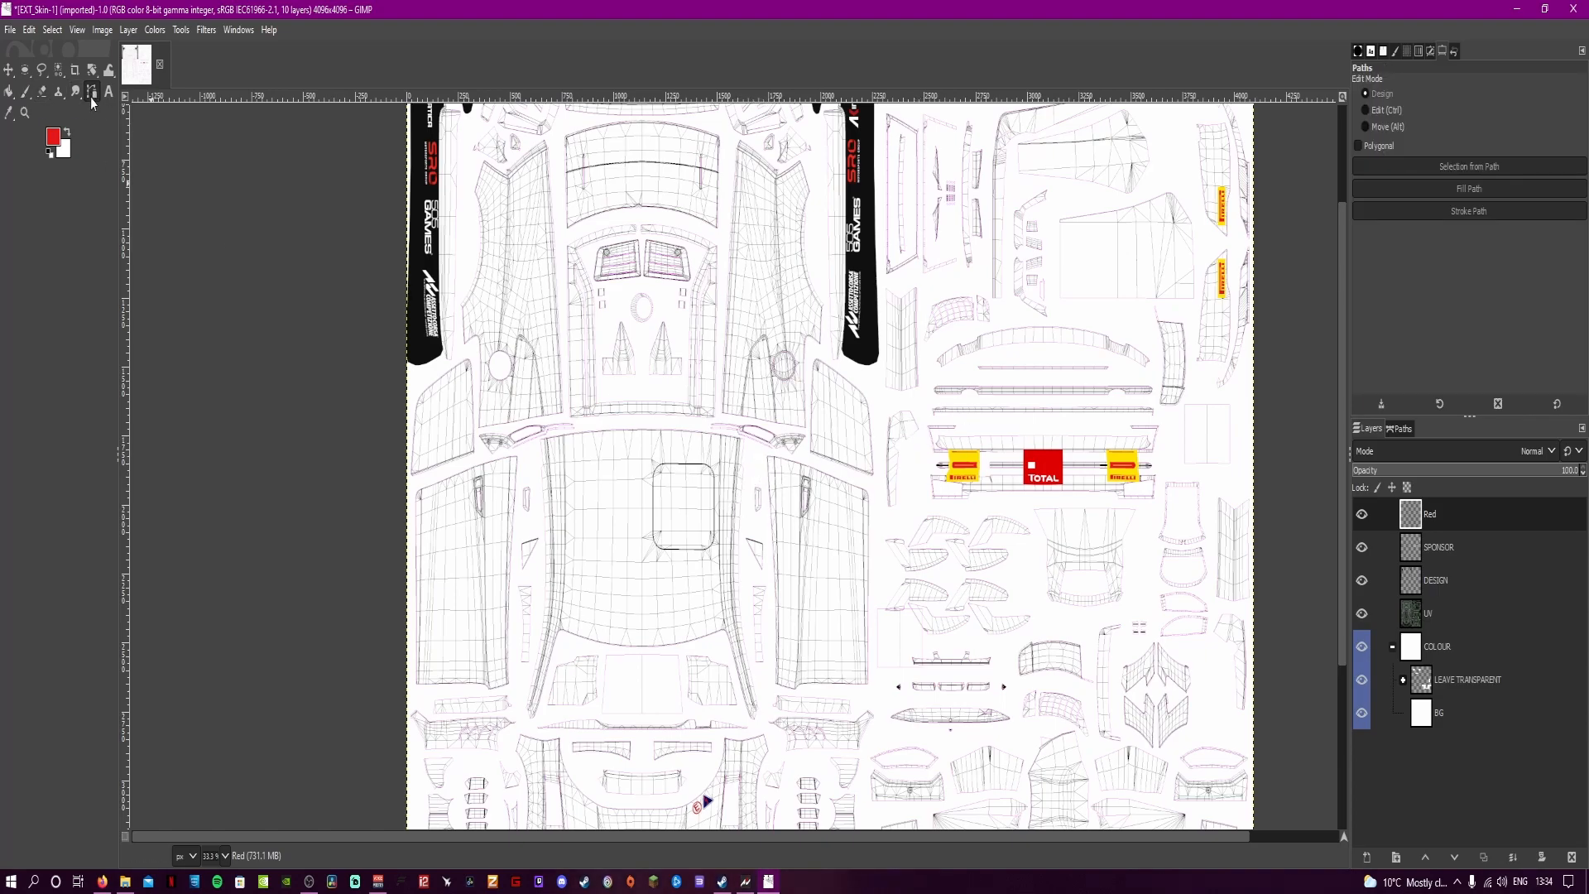
{"action": "scroll", "coordinate": [865, 530], "scroll_direction": "up", "scroll_amount": 2}
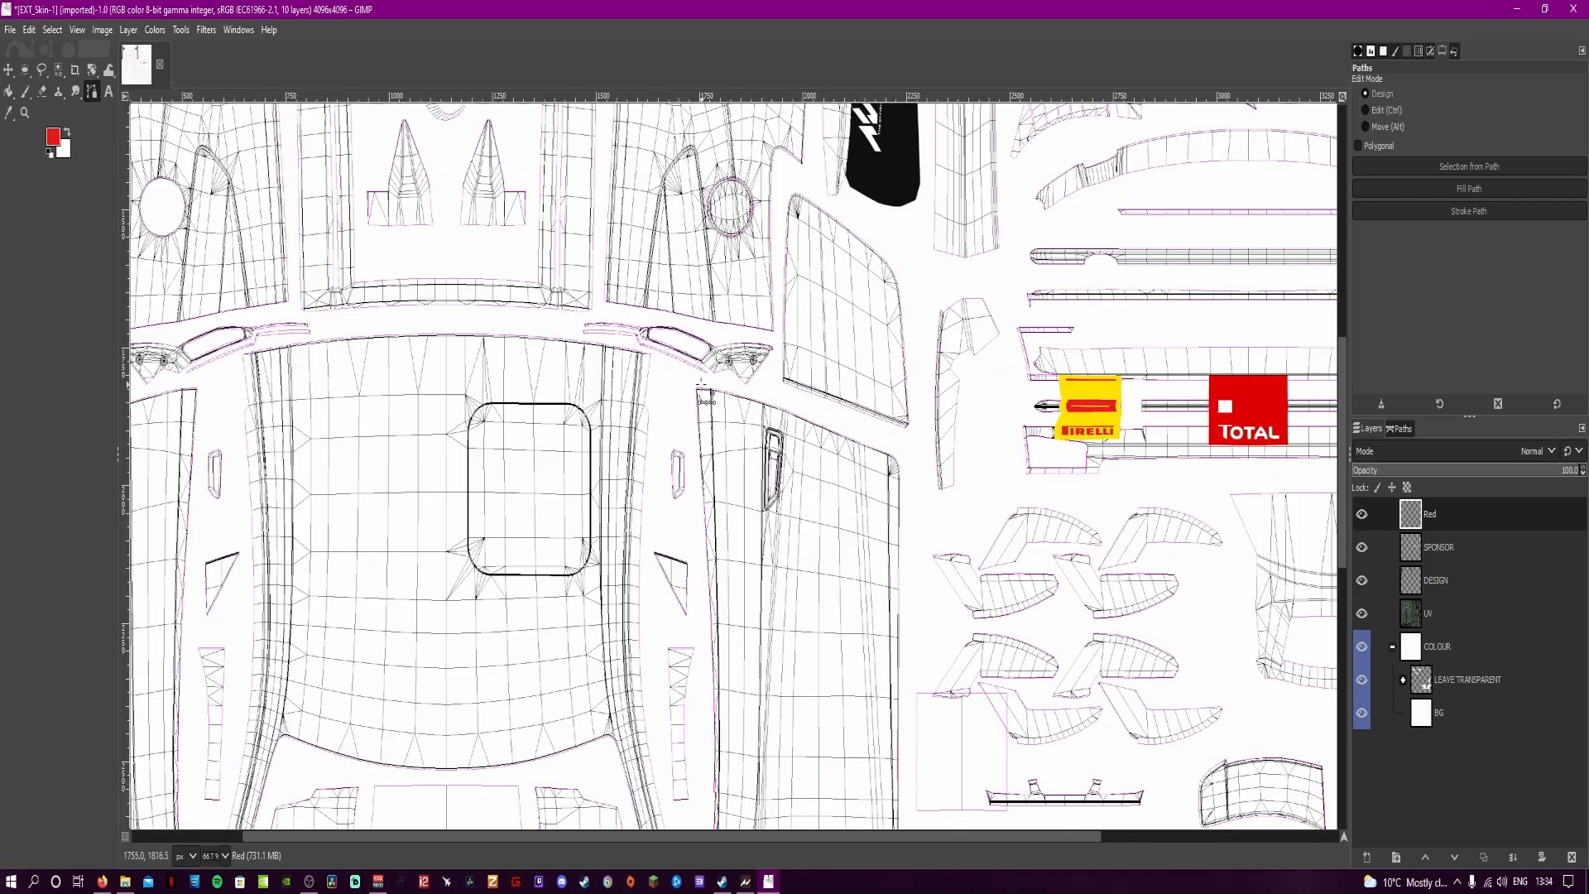
{"action": "scroll", "coordinate": [702, 405], "scroll_direction": "down", "scroll_amount": 5}
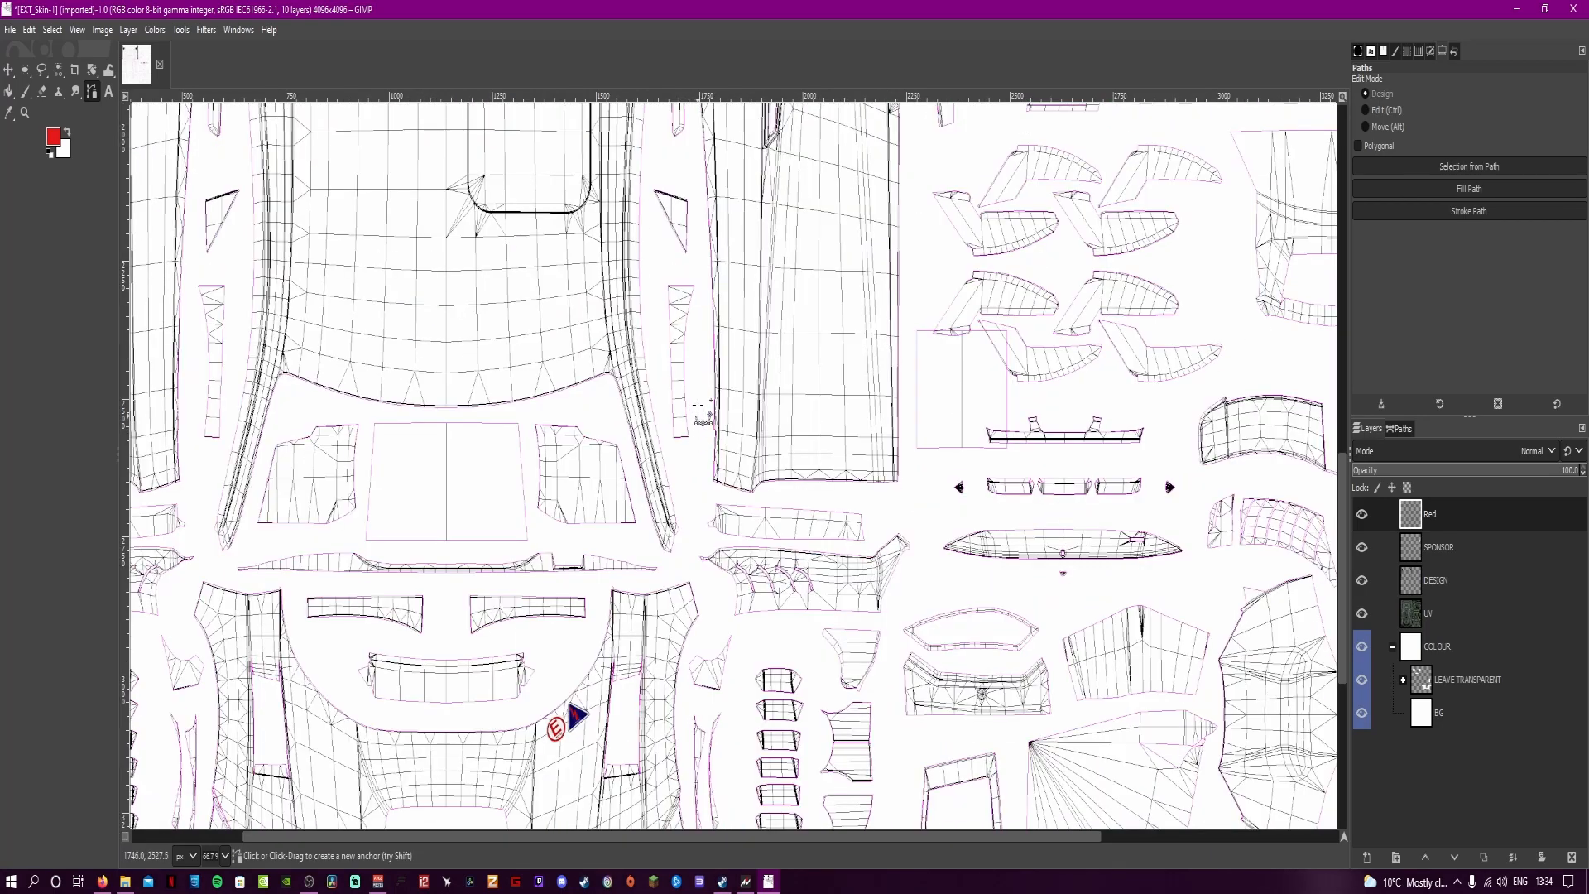
{"action": "scroll", "coordinate": [706, 302], "scroll_direction": "up", "scroll_amount": 3}
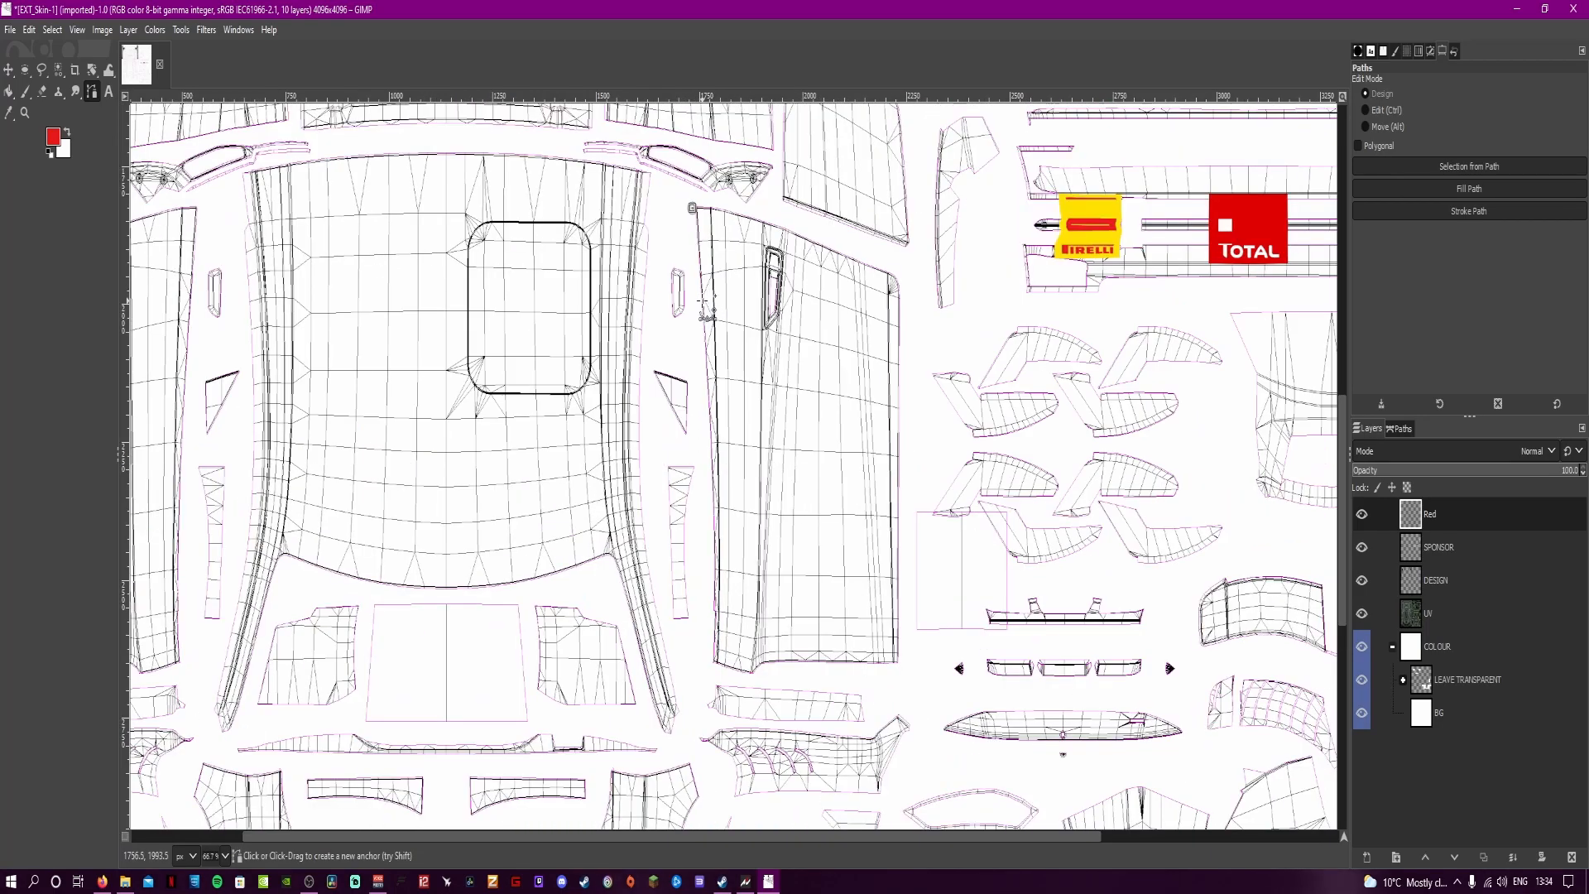
{"action": "left_click", "coordinate": [709, 521]}
{"action": "left_click", "coordinate": [710, 661]}
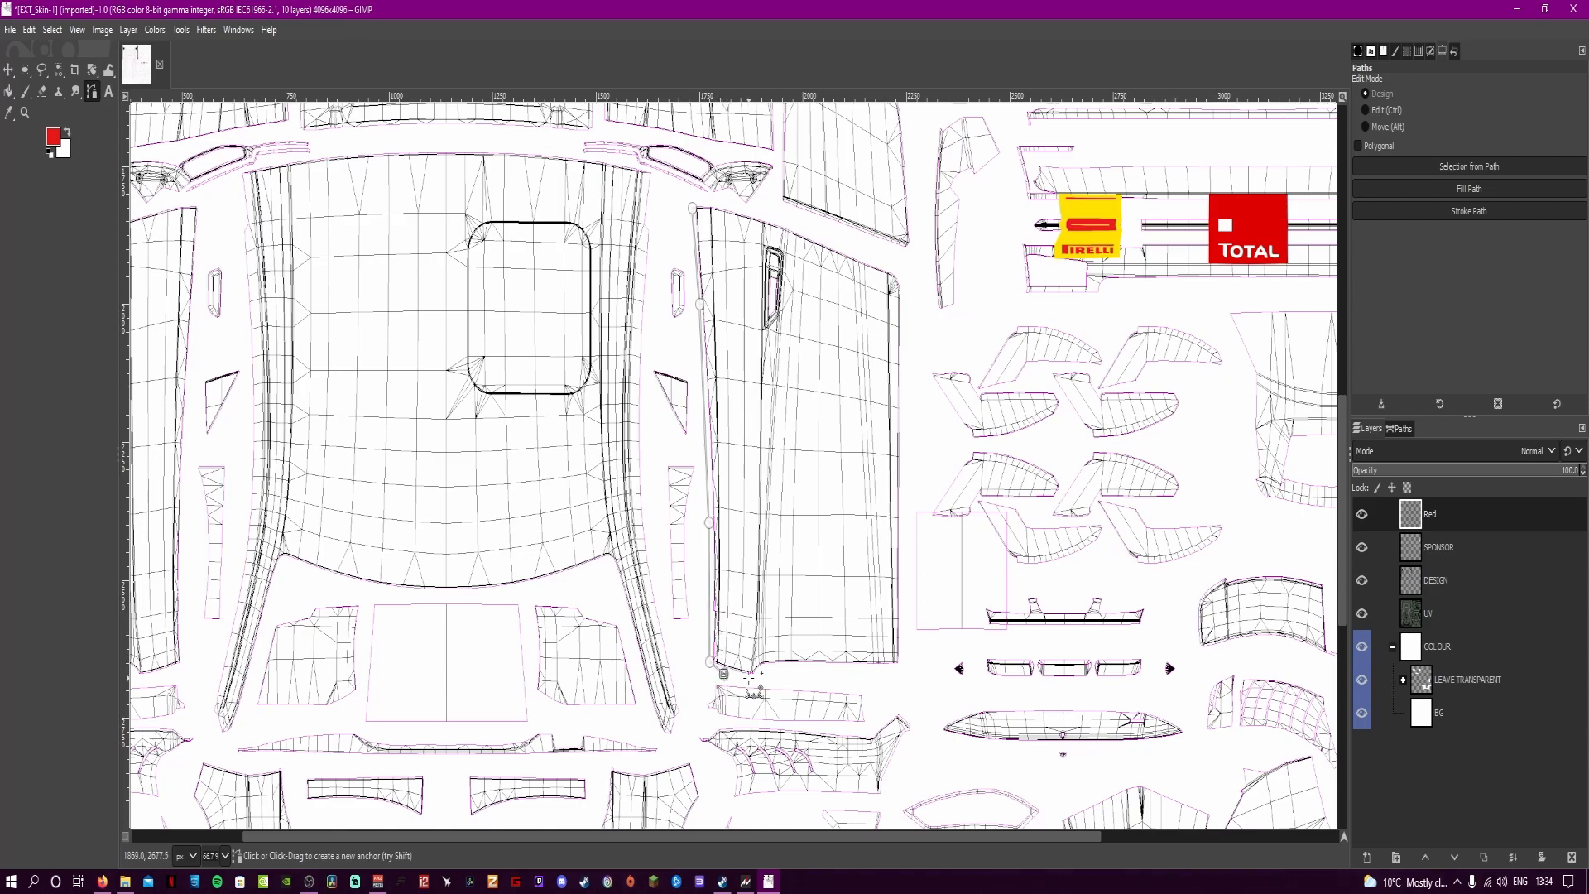
{"action": "left_click", "coordinate": [751, 678]}
{"action": "left_click", "coordinate": [766, 669]}
{"action": "left_click", "coordinate": [869, 665]}
{"action": "left_click", "coordinate": [901, 668]}
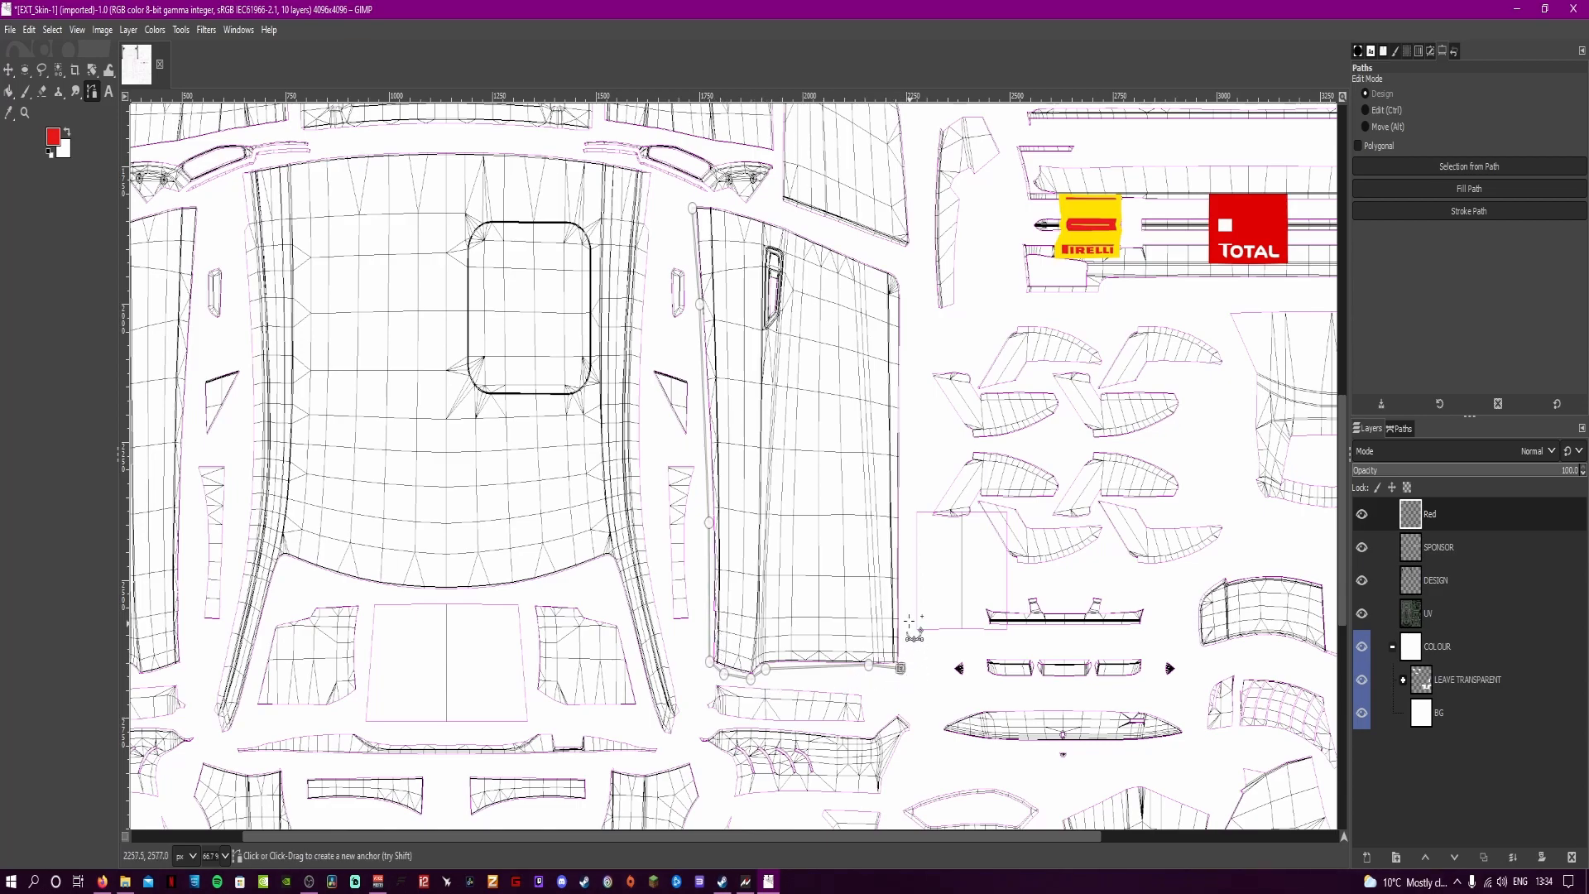
Continue the path around the door panel's outer and upper edges, close it, and convert it to a selection.
{"action": "left_click", "coordinate": [905, 604]}
{"action": "left_click", "coordinate": [905, 277]}
{"action": "left_click", "coordinate": [885, 265]}
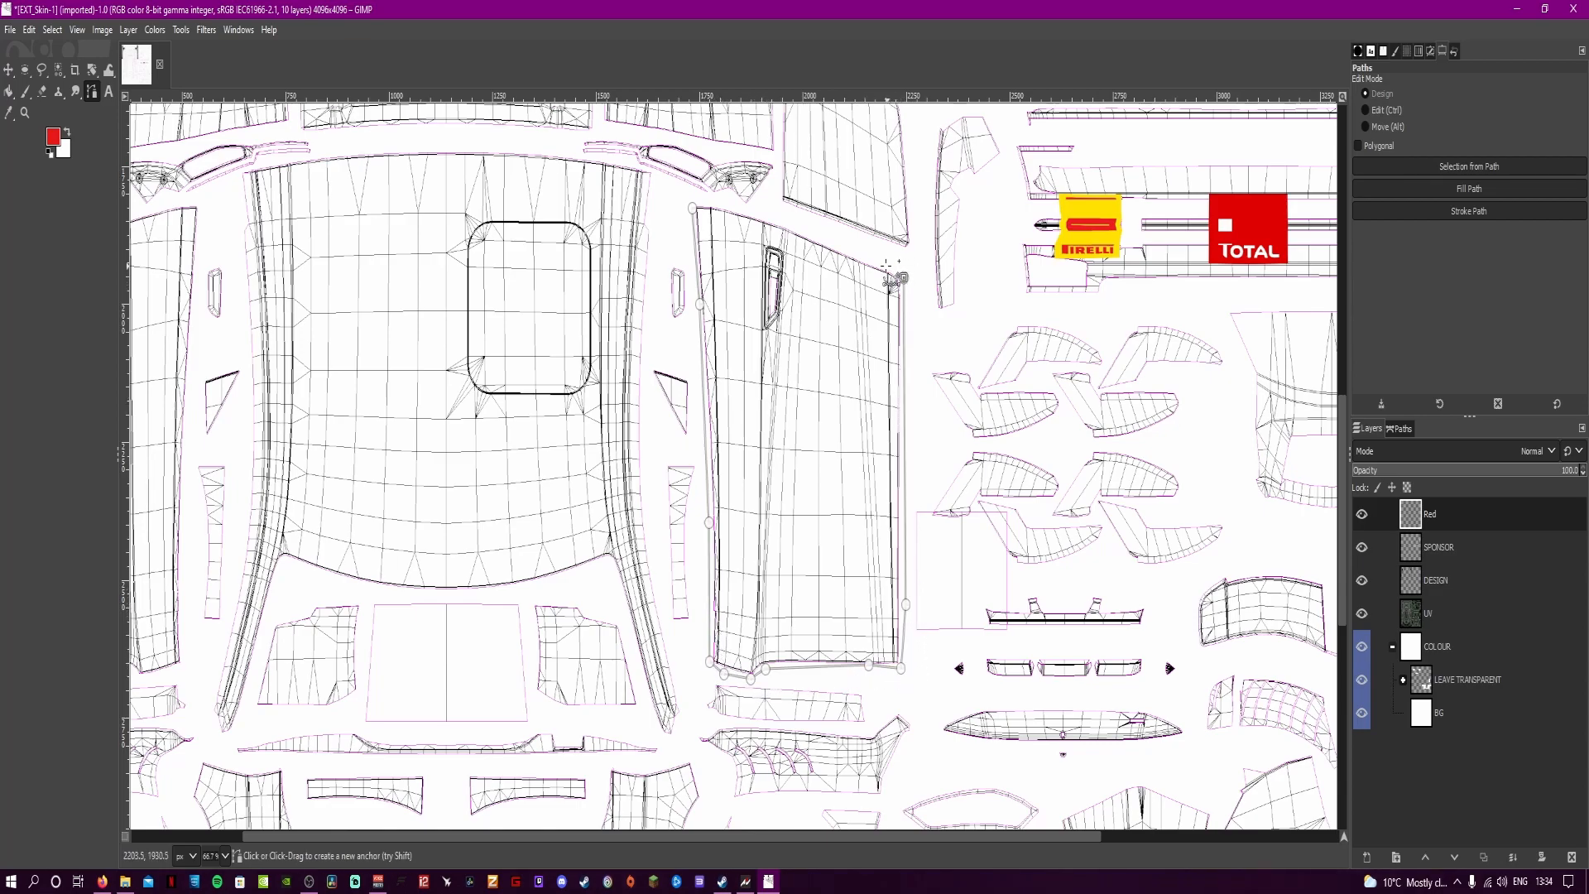
{"action": "left_click", "coordinate": [777, 215]}
{"action": "left_click", "coordinate": [703, 198]}
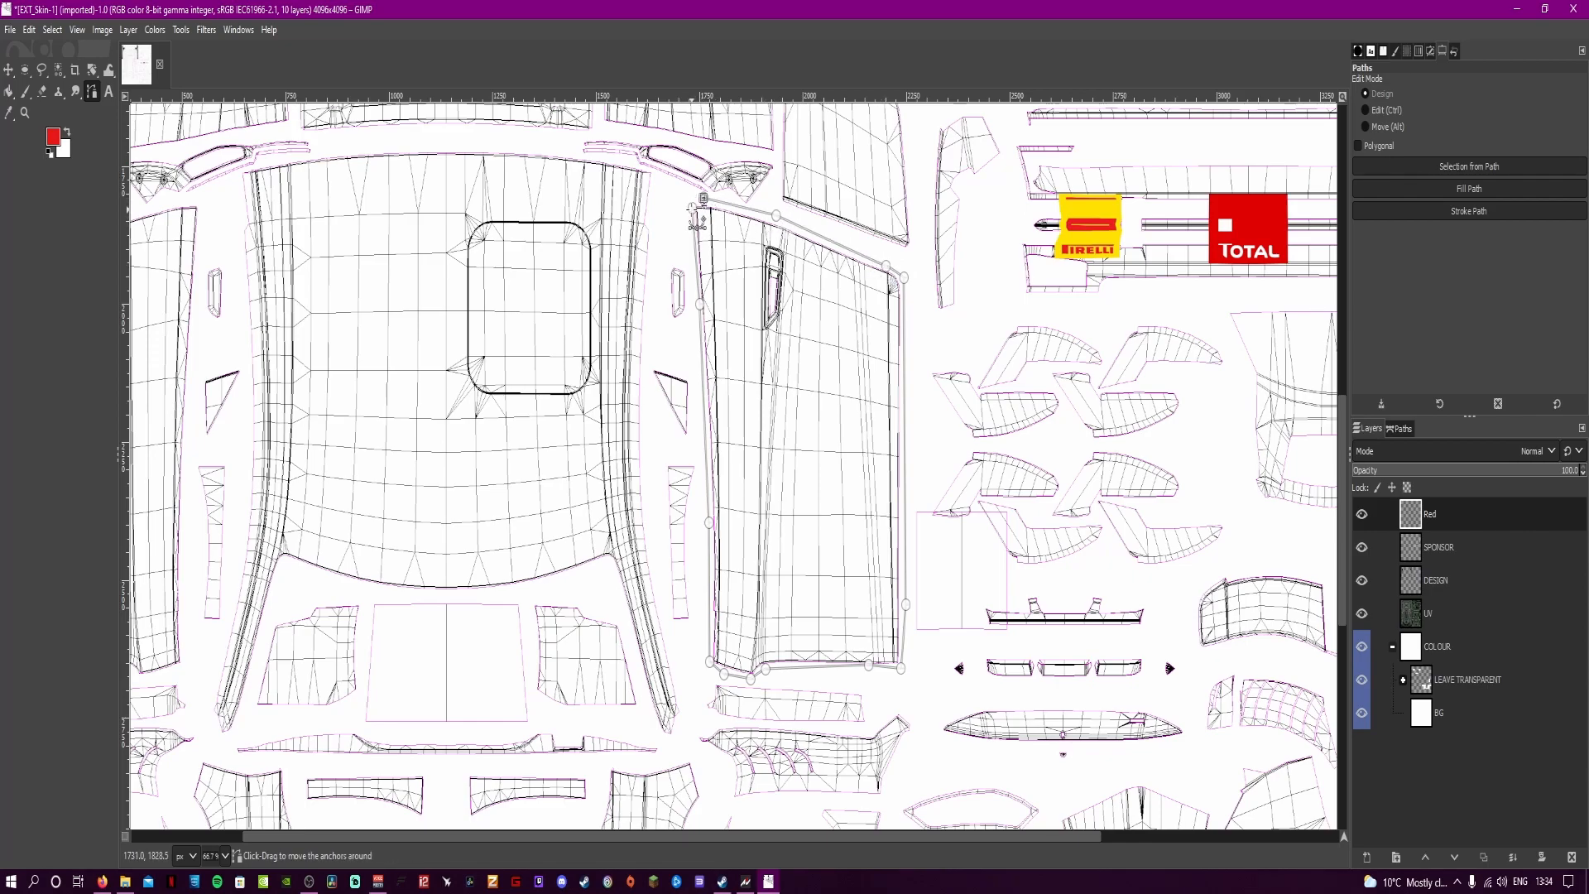
{"action": "left_click", "coordinate": [693, 207], "text": "ctrl"}
{"action": "key", "text": "shift+v"}
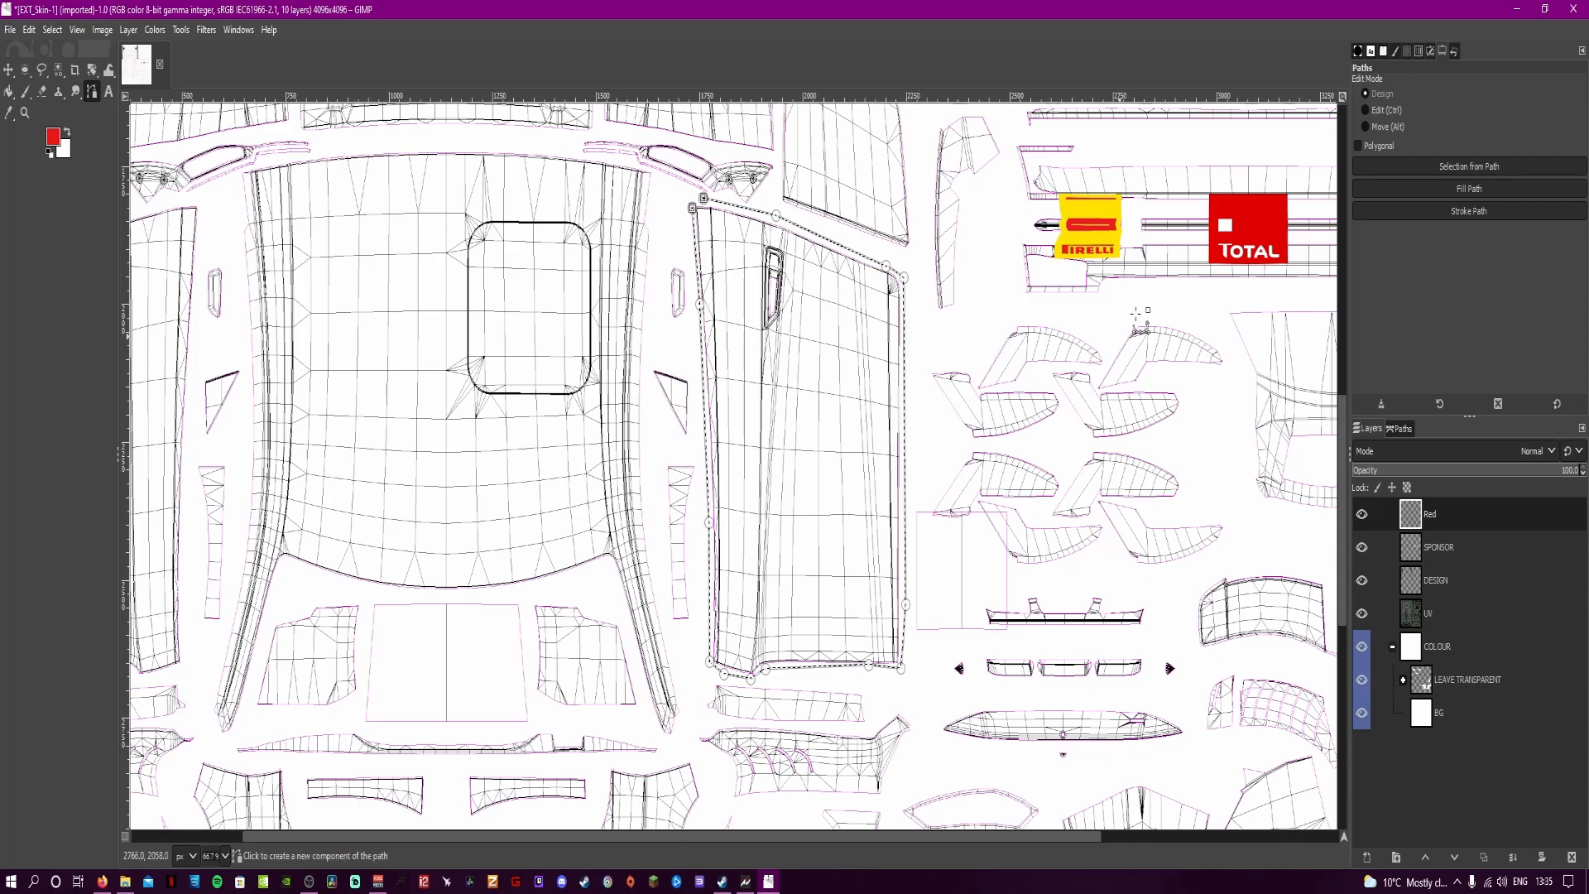
Bucket-fill the selected door panel with the red foreground colour on the Red layer, and clear the selection.
{"action": "left_click", "coordinate": [8, 93]}
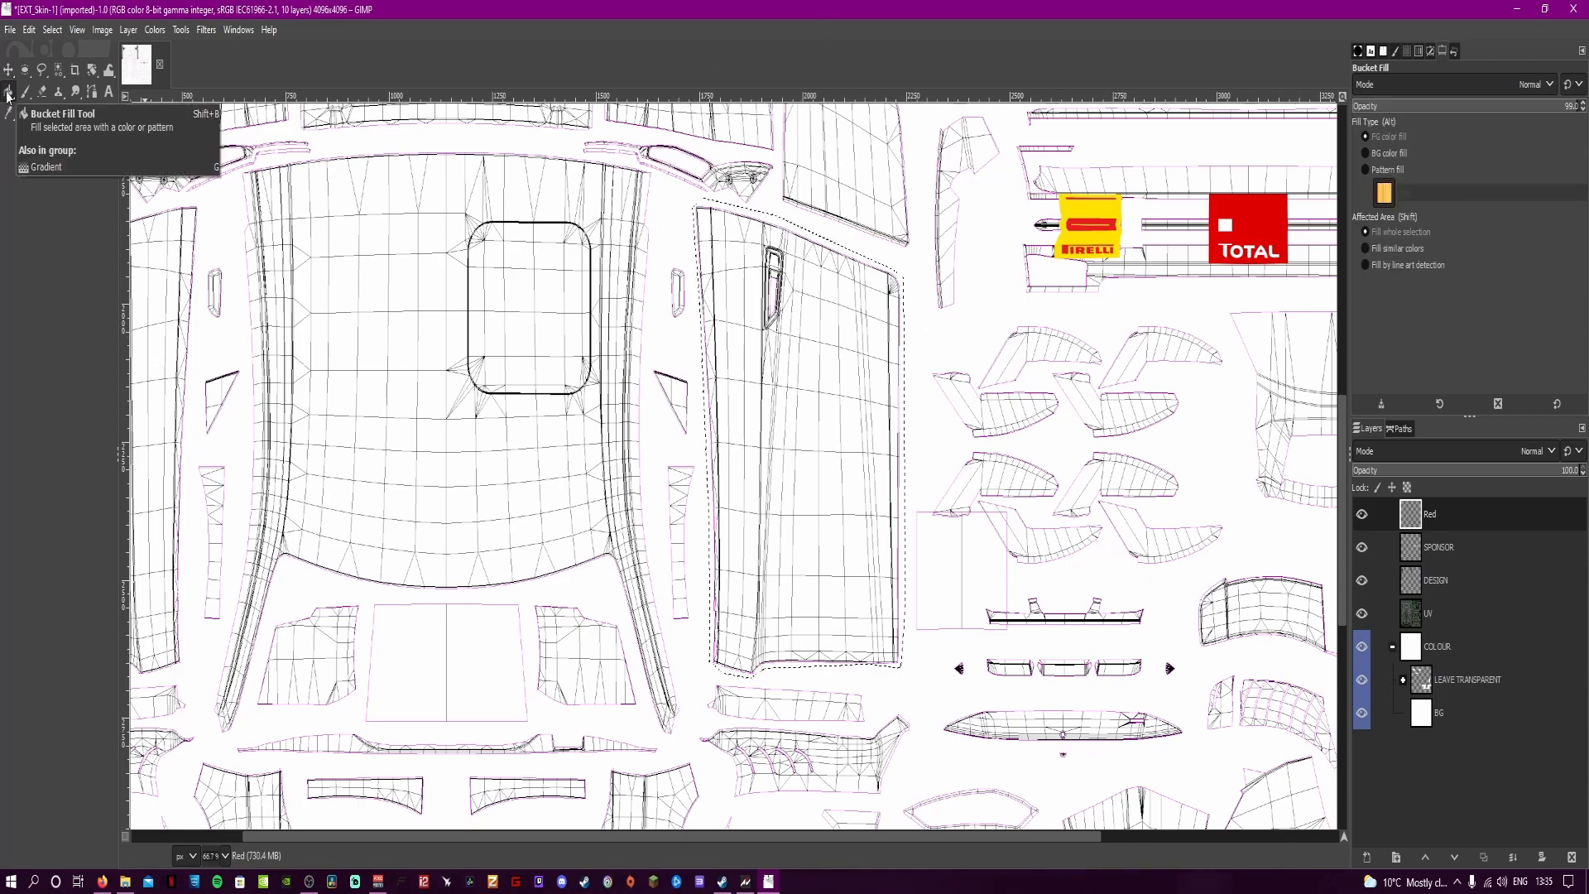
{"action": "left_click", "coordinate": [844, 379]}
{"action": "scroll", "coordinate": [826, 444], "scroll_direction": "down", "scroll_amount": 2}
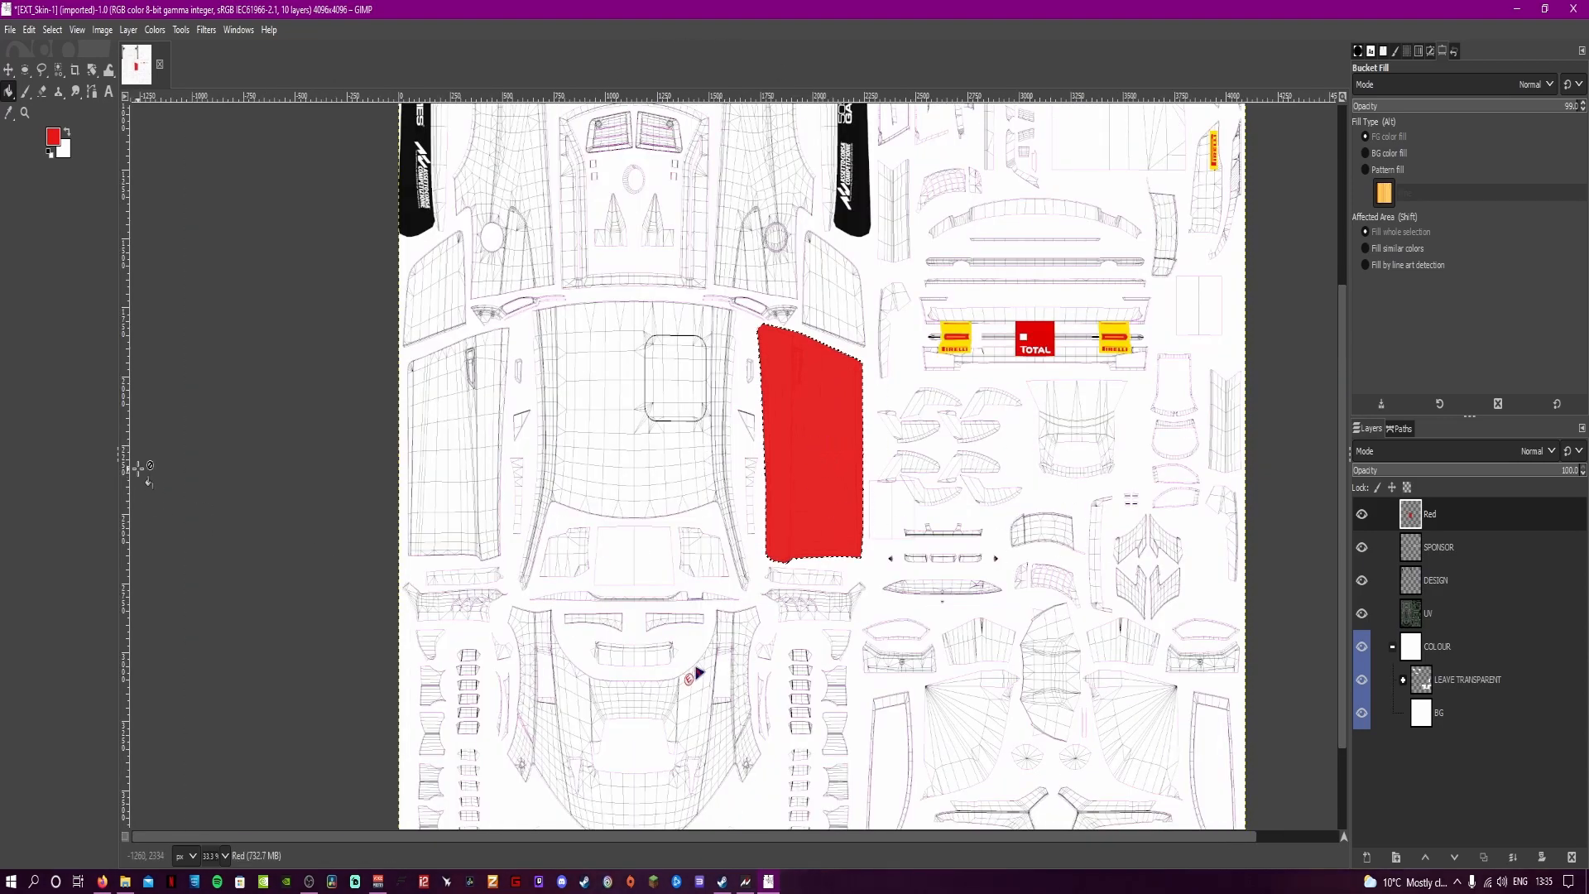
{"action": "left_click", "coordinate": [8, 69]}
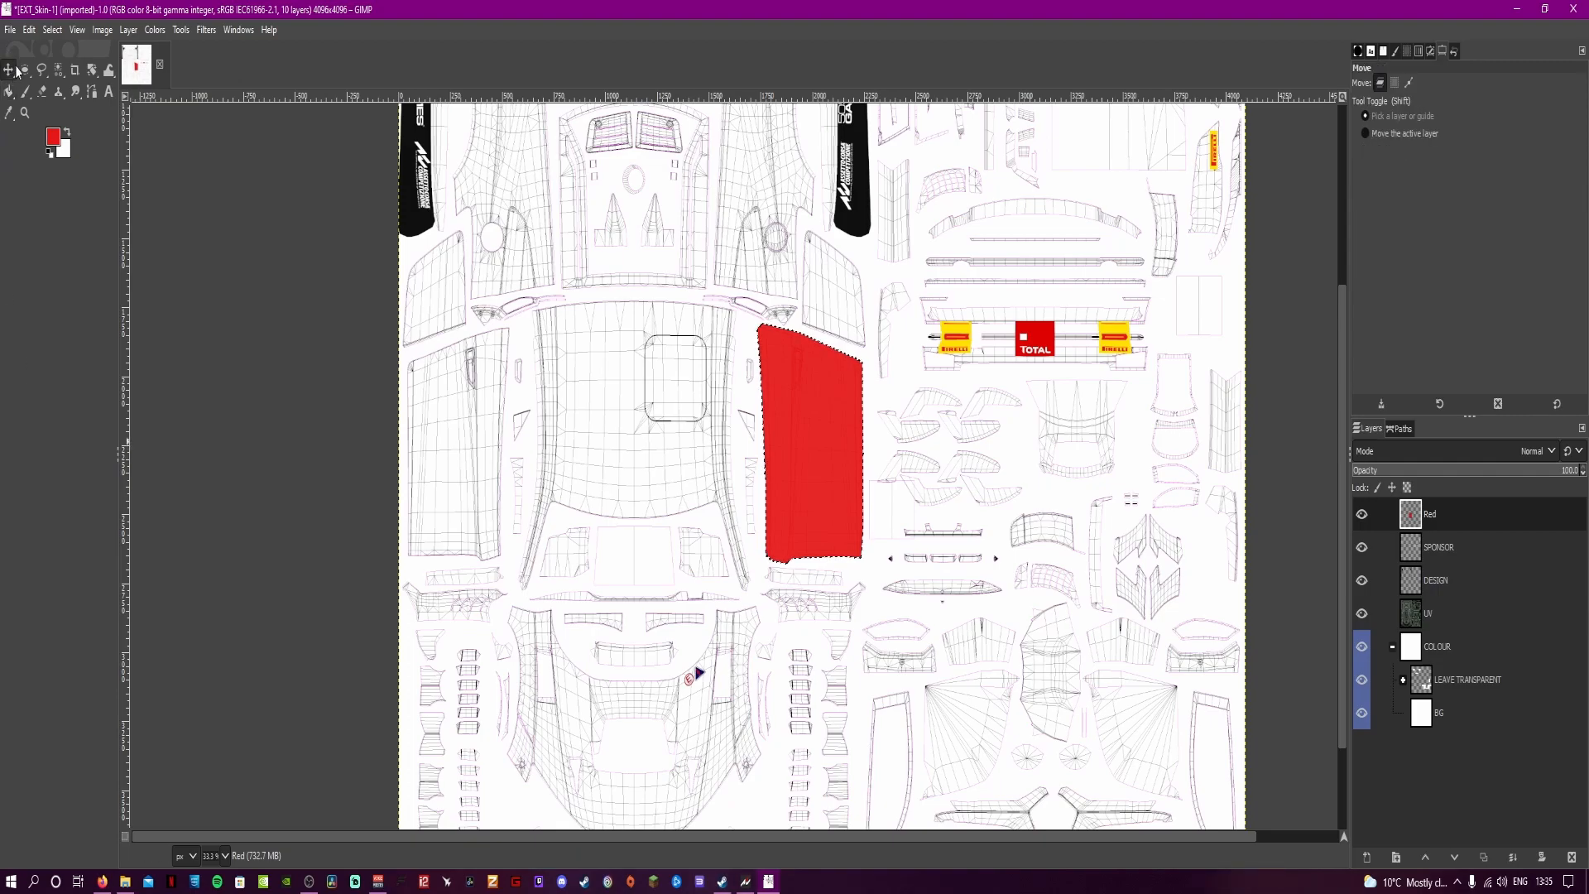
{"action": "left_click", "coordinate": [53, 30]}
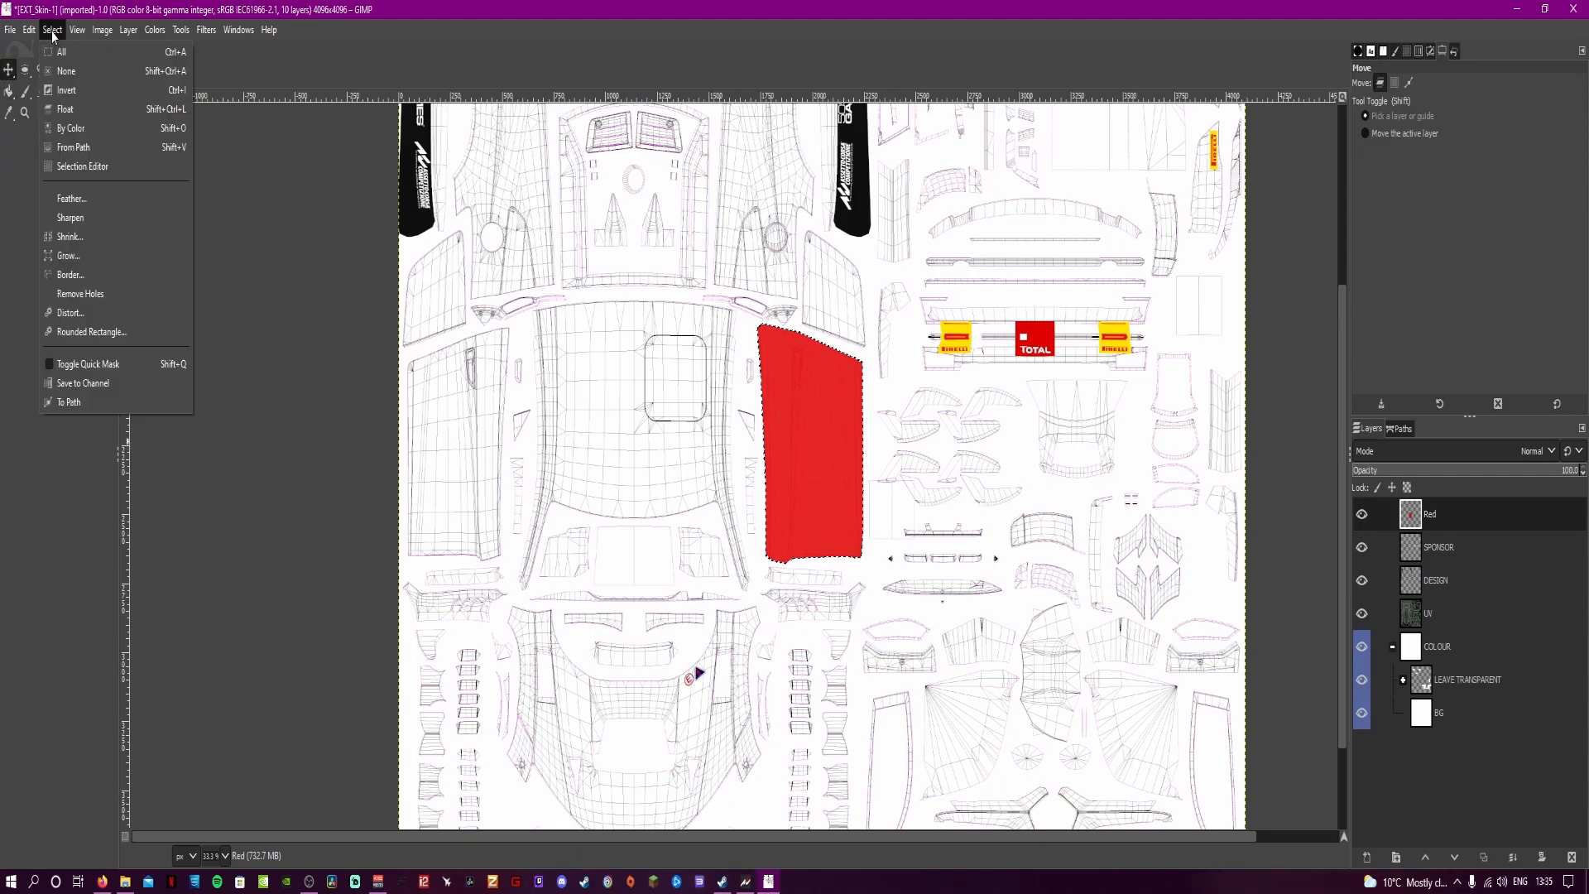
{"action": "left_click", "coordinate": [62, 78]}
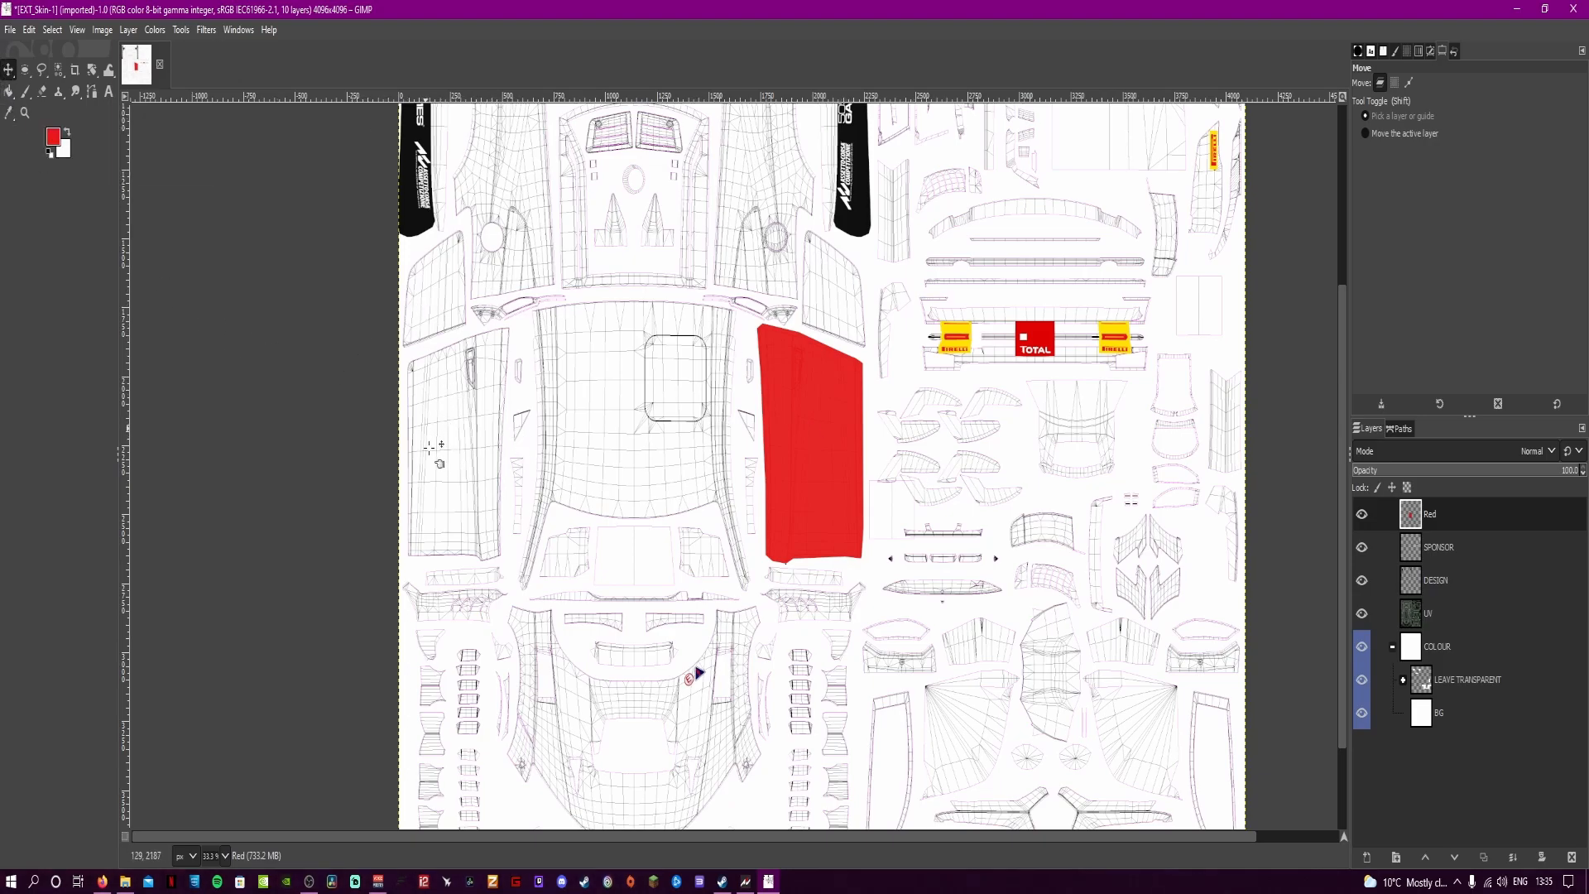
Duplicate the Red layer and move the copied red shape onto the opposite door panel.
{"action": "left_click", "coordinate": [1468, 514]}
{"action": "scroll", "coordinate": [391, 490], "scroll_direction": "up", "scroll_amount": 2}
{"action": "scroll", "coordinate": [391, 490], "scroll_direction": "down", "scroll_amount": 3}
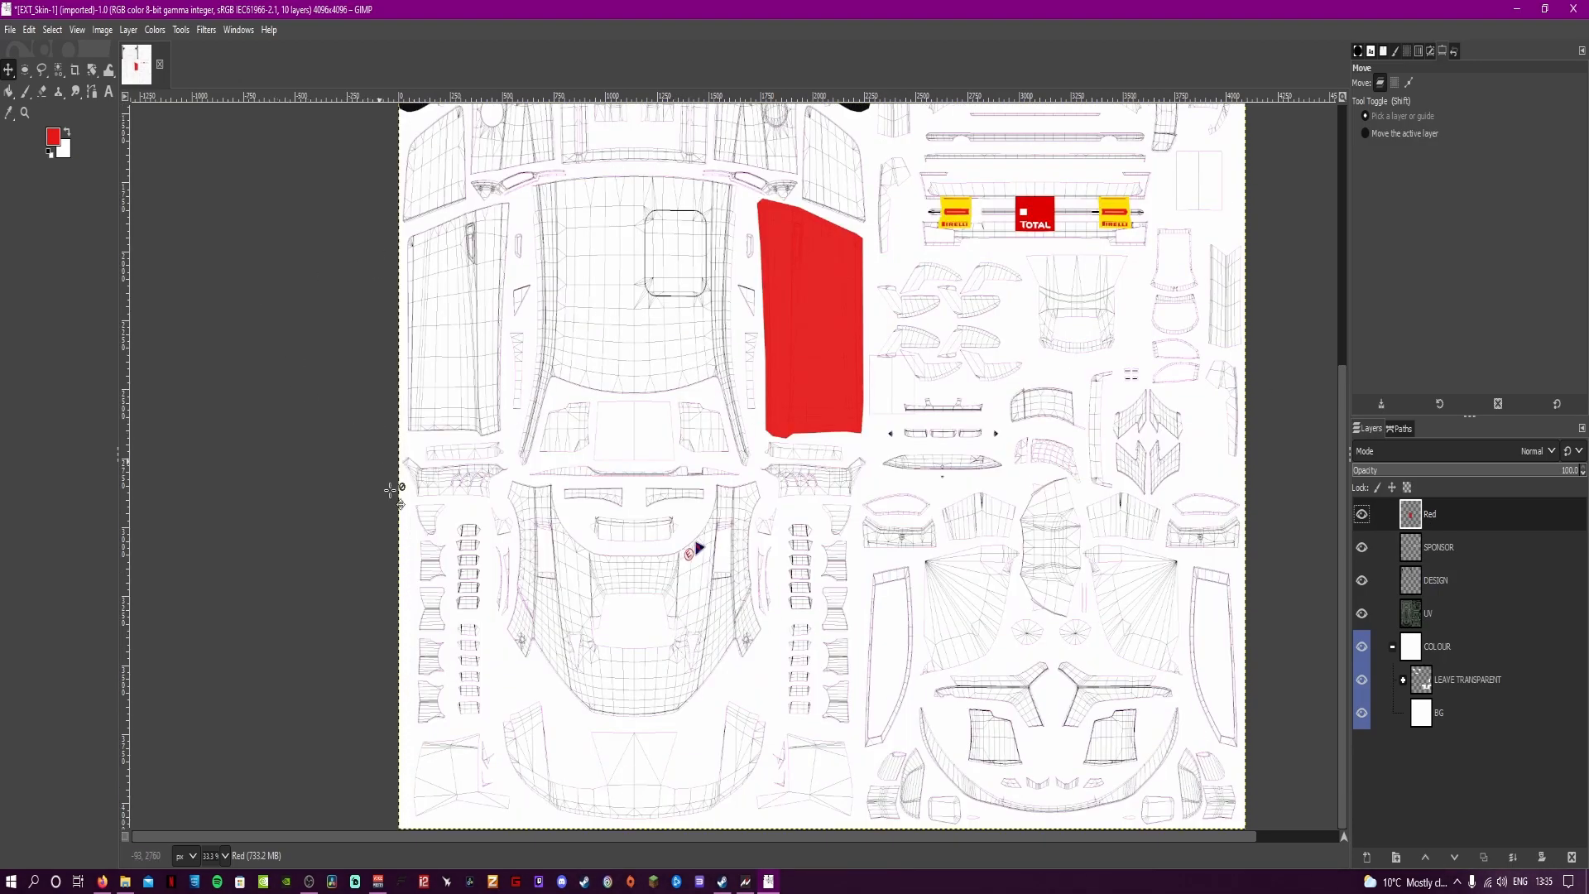
{"action": "right_click", "coordinate": [1439, 525]}
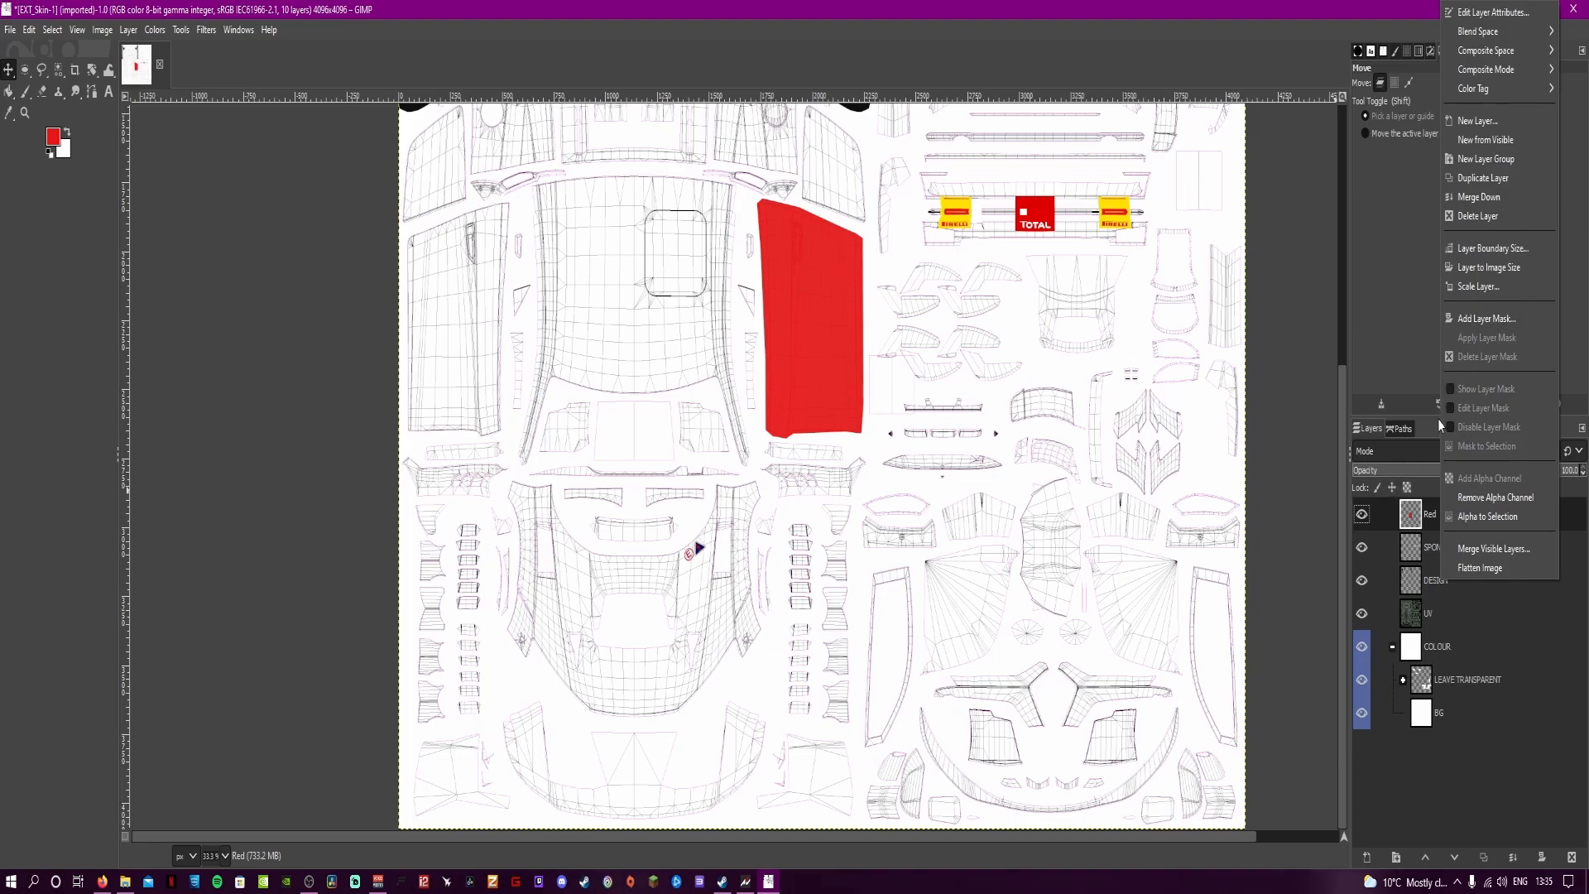
{"action": "left_click", "coordinate": [1482, 178]}
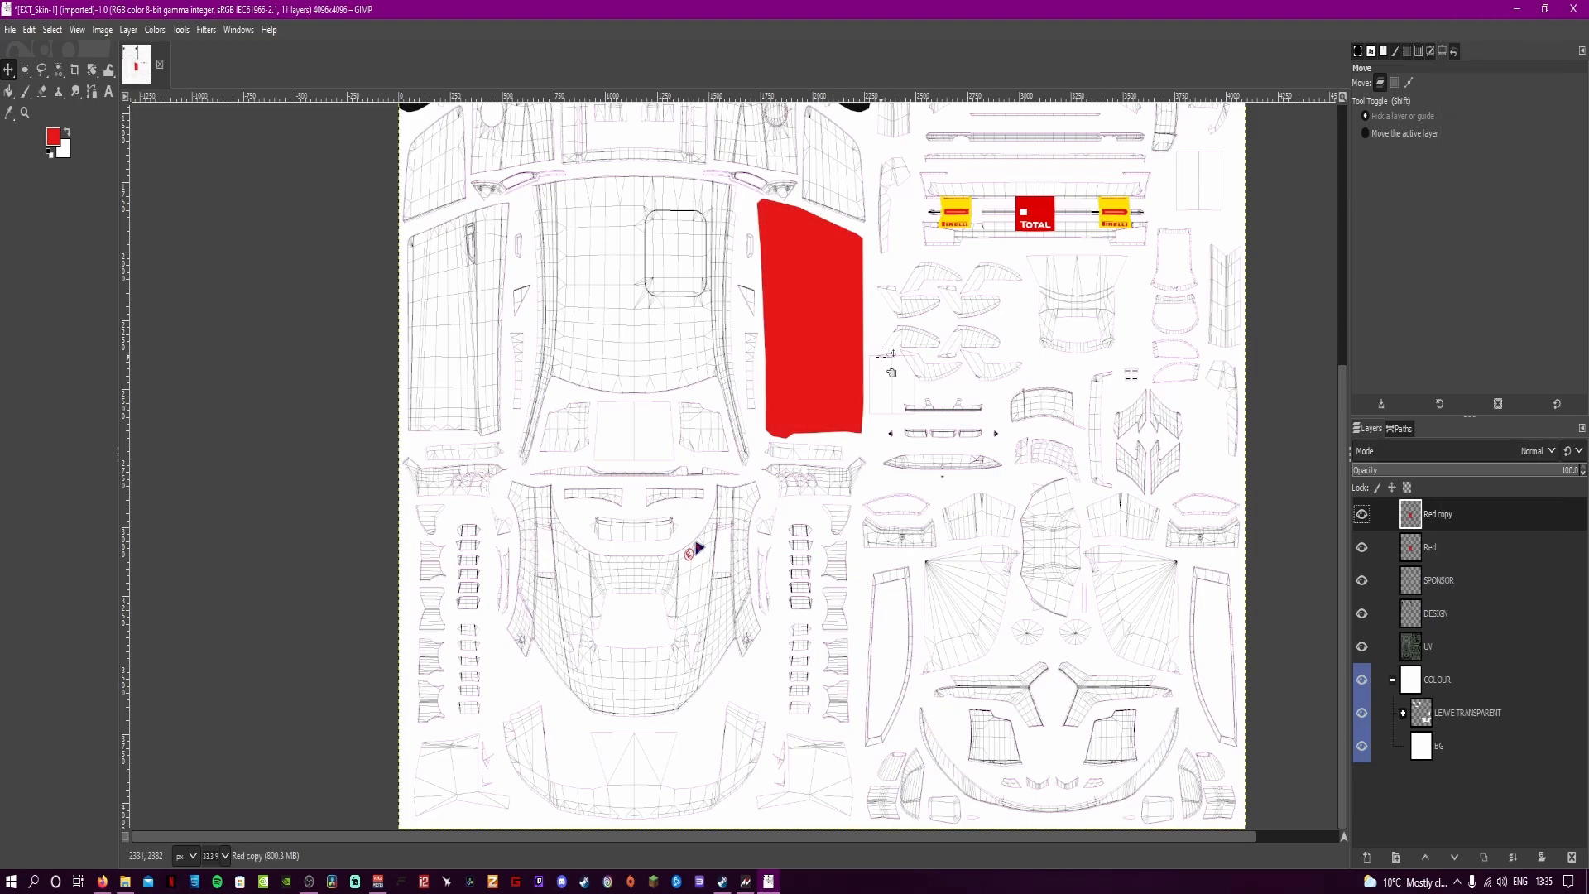
{"action": "left_click_drag", "start_coordinate": [826, 344], "coordinate": [479, 349]}
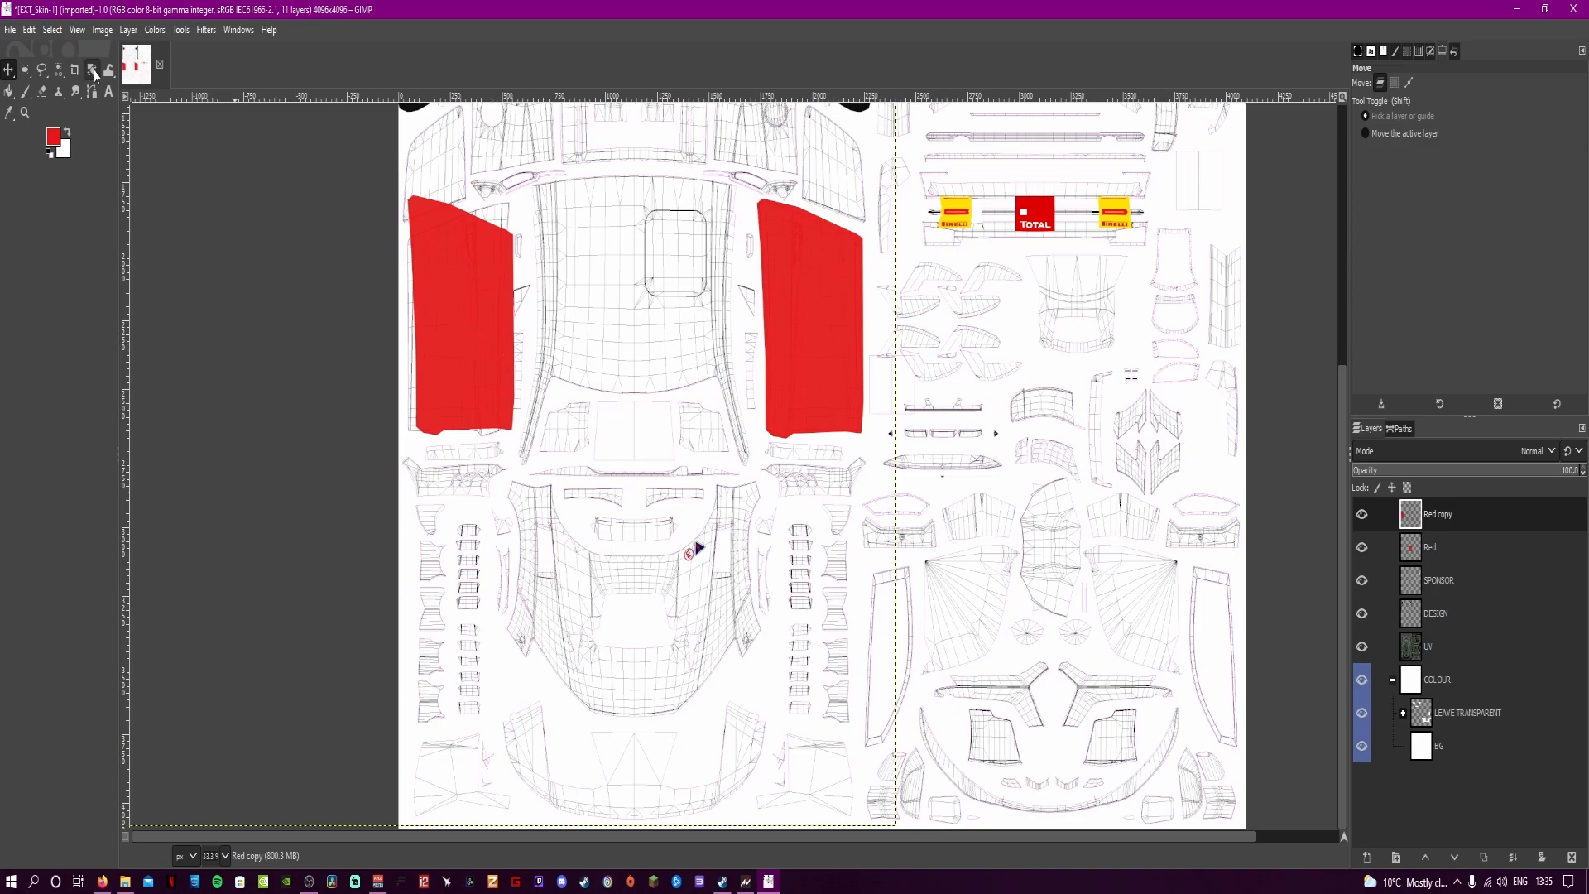
Flip the Red copy layer horizontally and align its red shape with the left-hand door panel outline.
{"action": "left_click", "coordinate": [94, 33]}
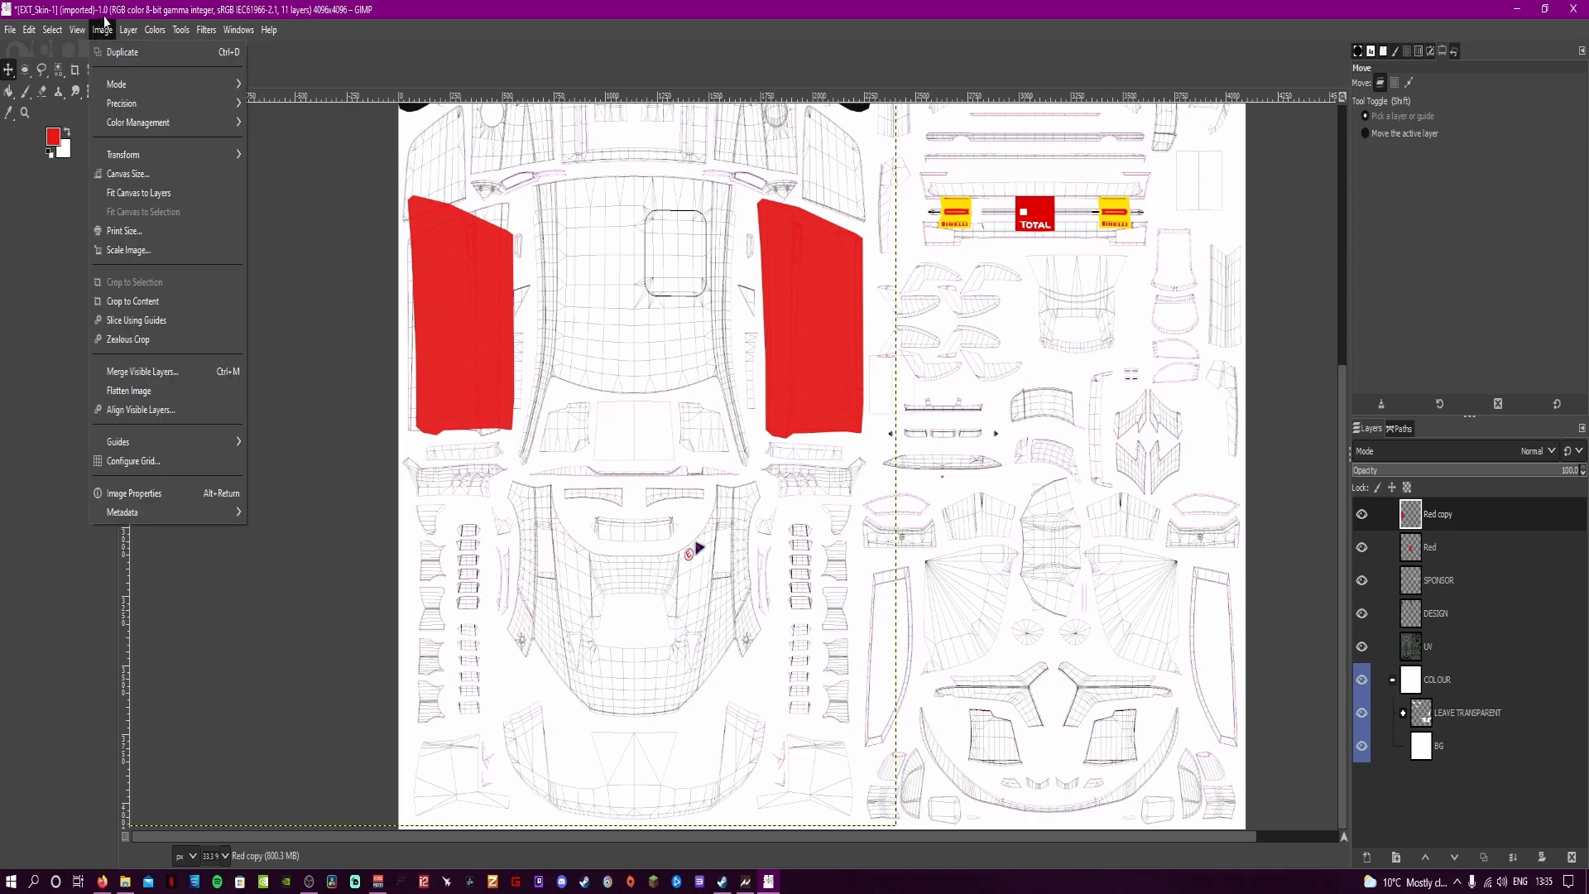
{"action": "mouse_move", "coordinate": [128, 38]}
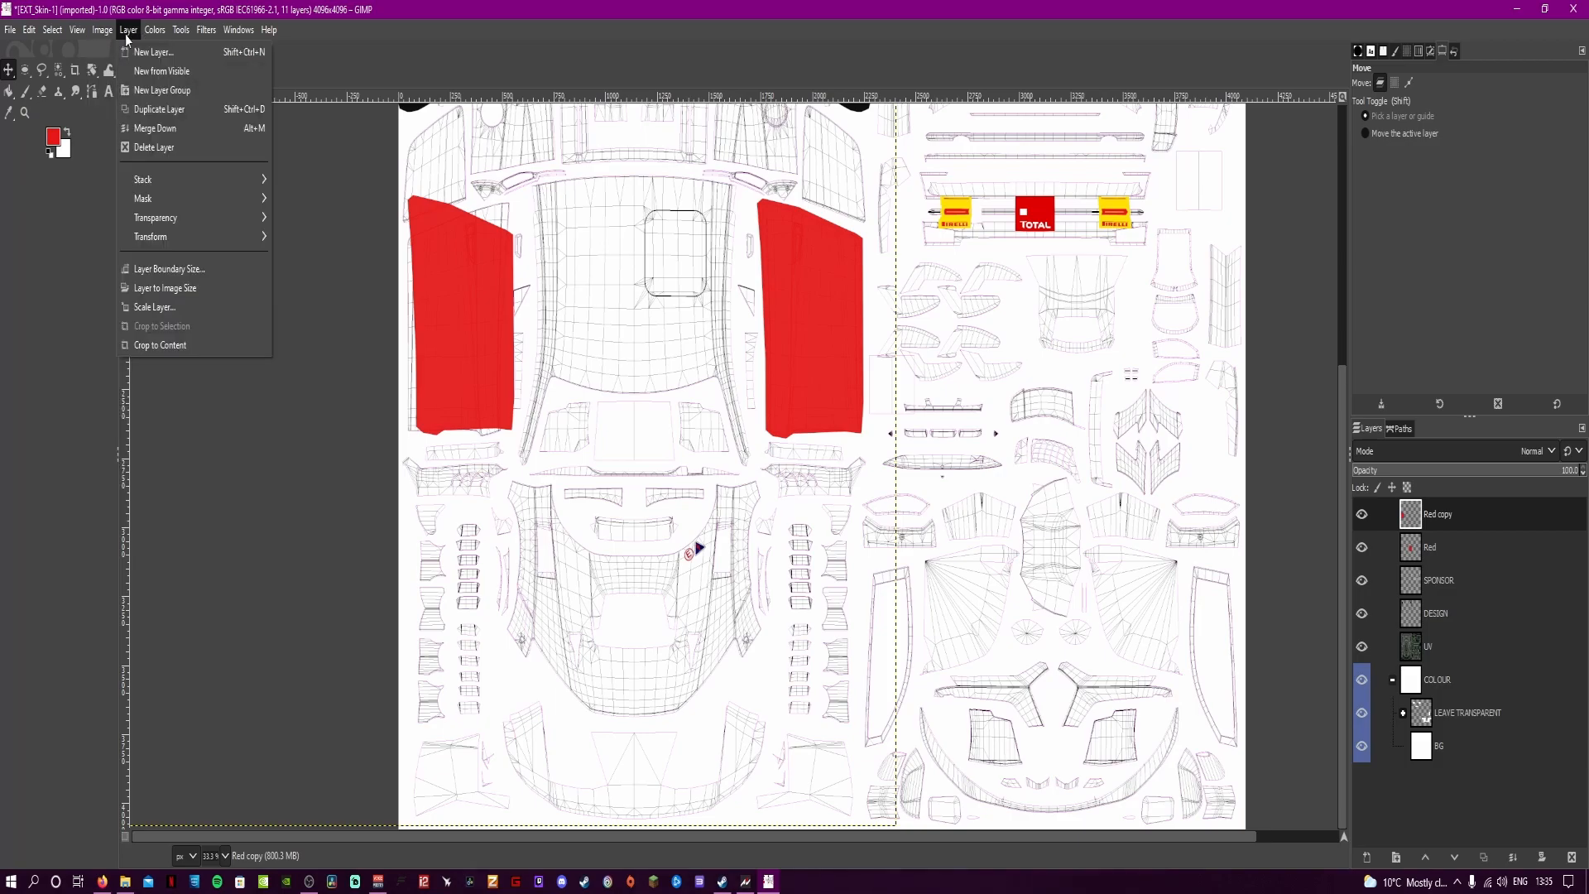
{"action": "mouse_move", "coordinate": [172, 237]}
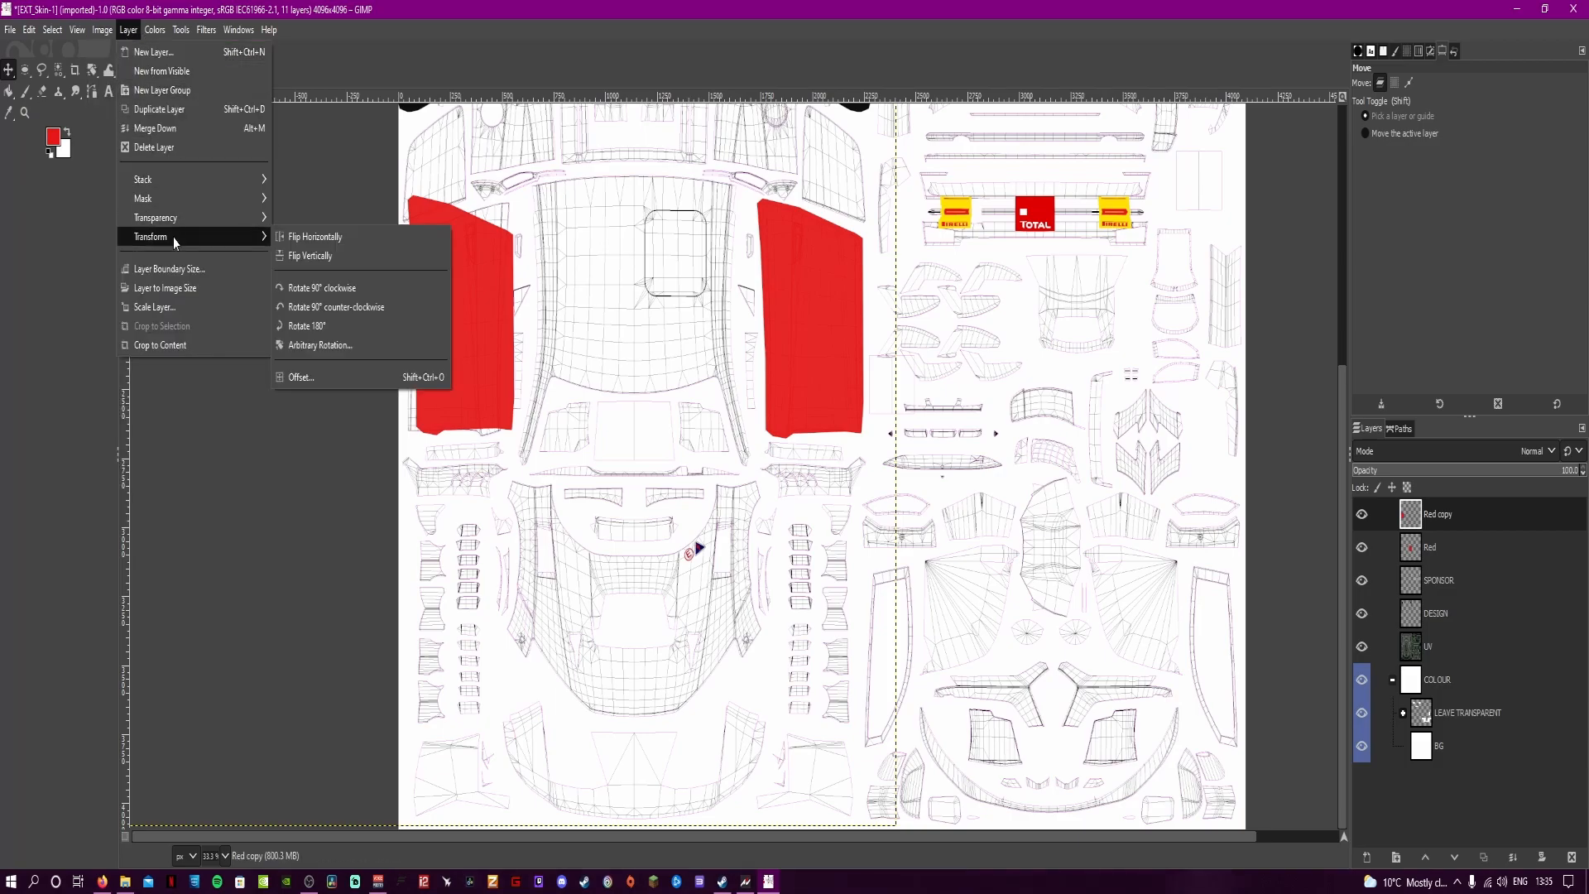
{"action": "left_click", "coordinate": [315, 239]}
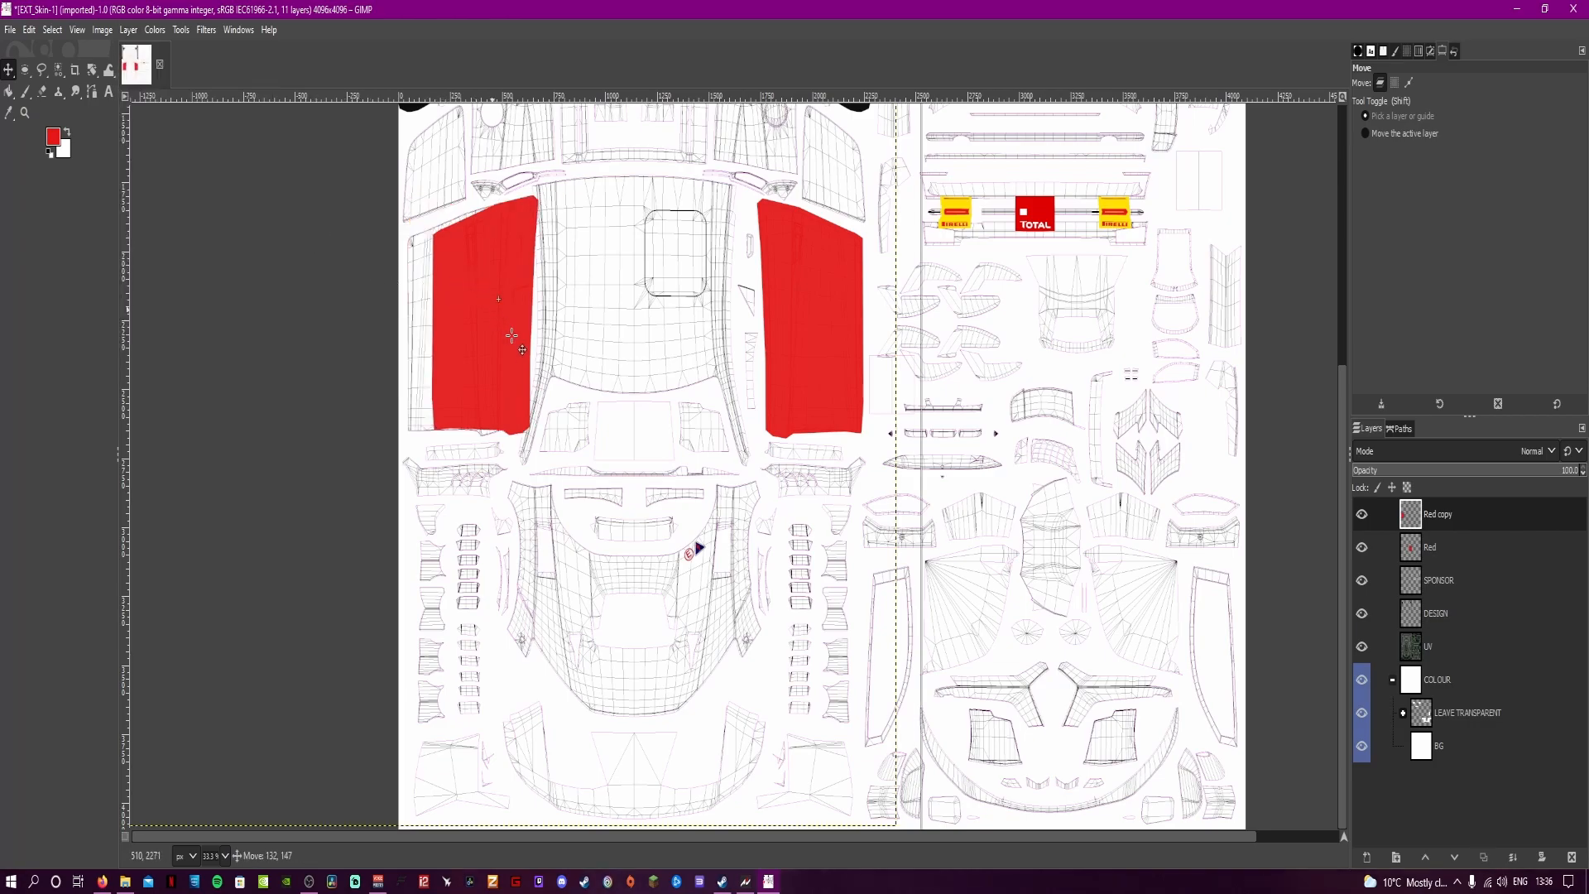
{"action": "left_click_drag", "start_coordinate": [512, 336], "coordinate": [454, 291]}
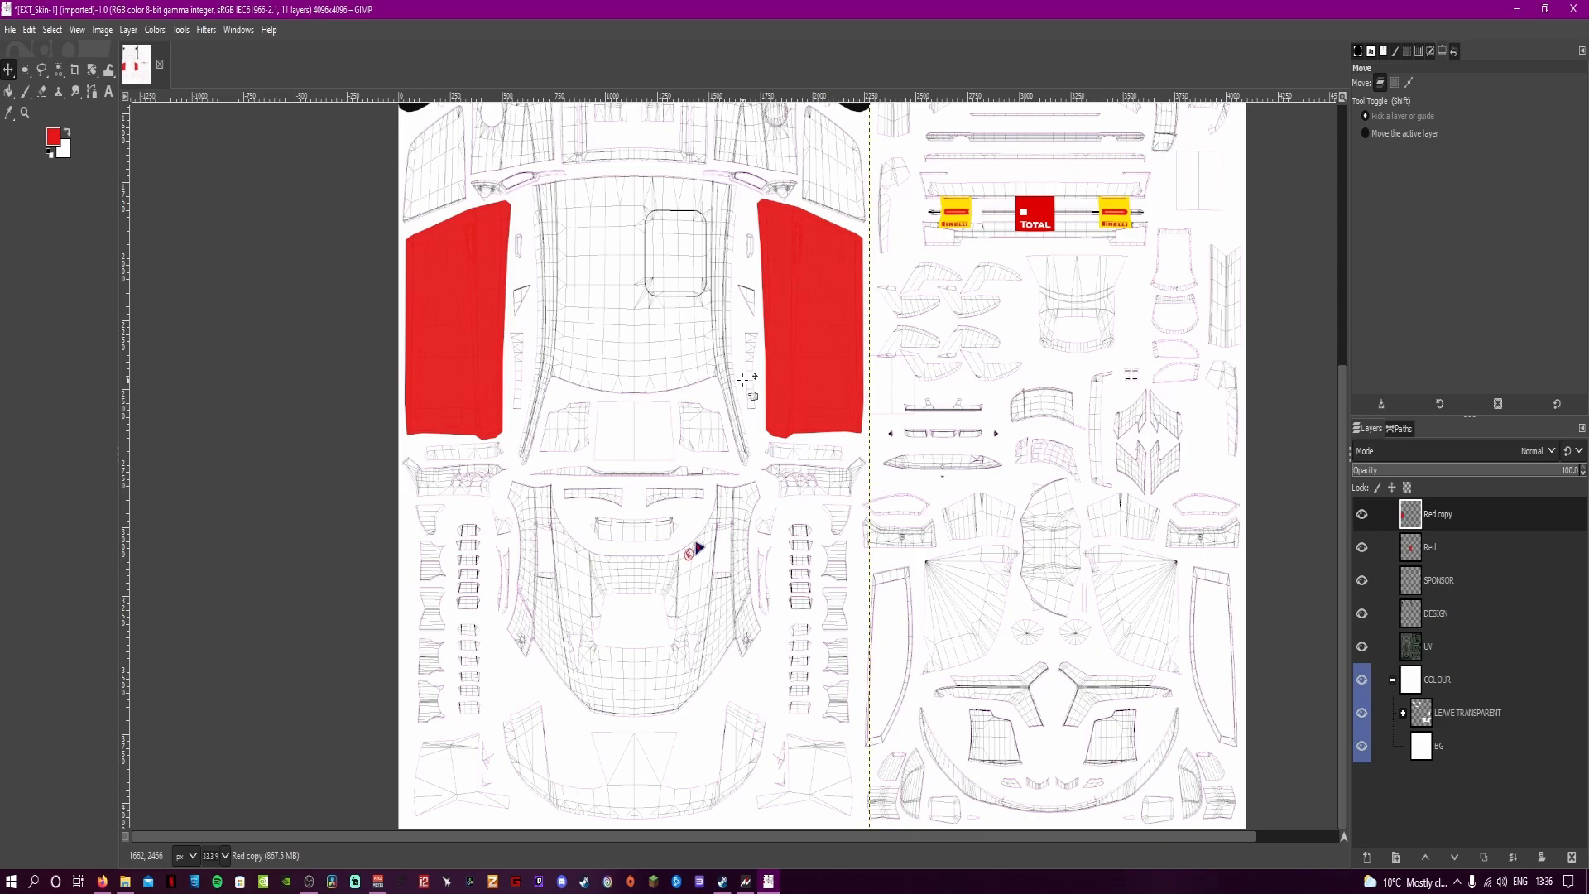
Try freehand Paintbrush marks on the Red layer, on the small lower panel and the slatted upper panel, and undo them.
{"action": "scroll", "coordinate": [749, 385], "scroll_direction": "up", "scroll_amount": 5}
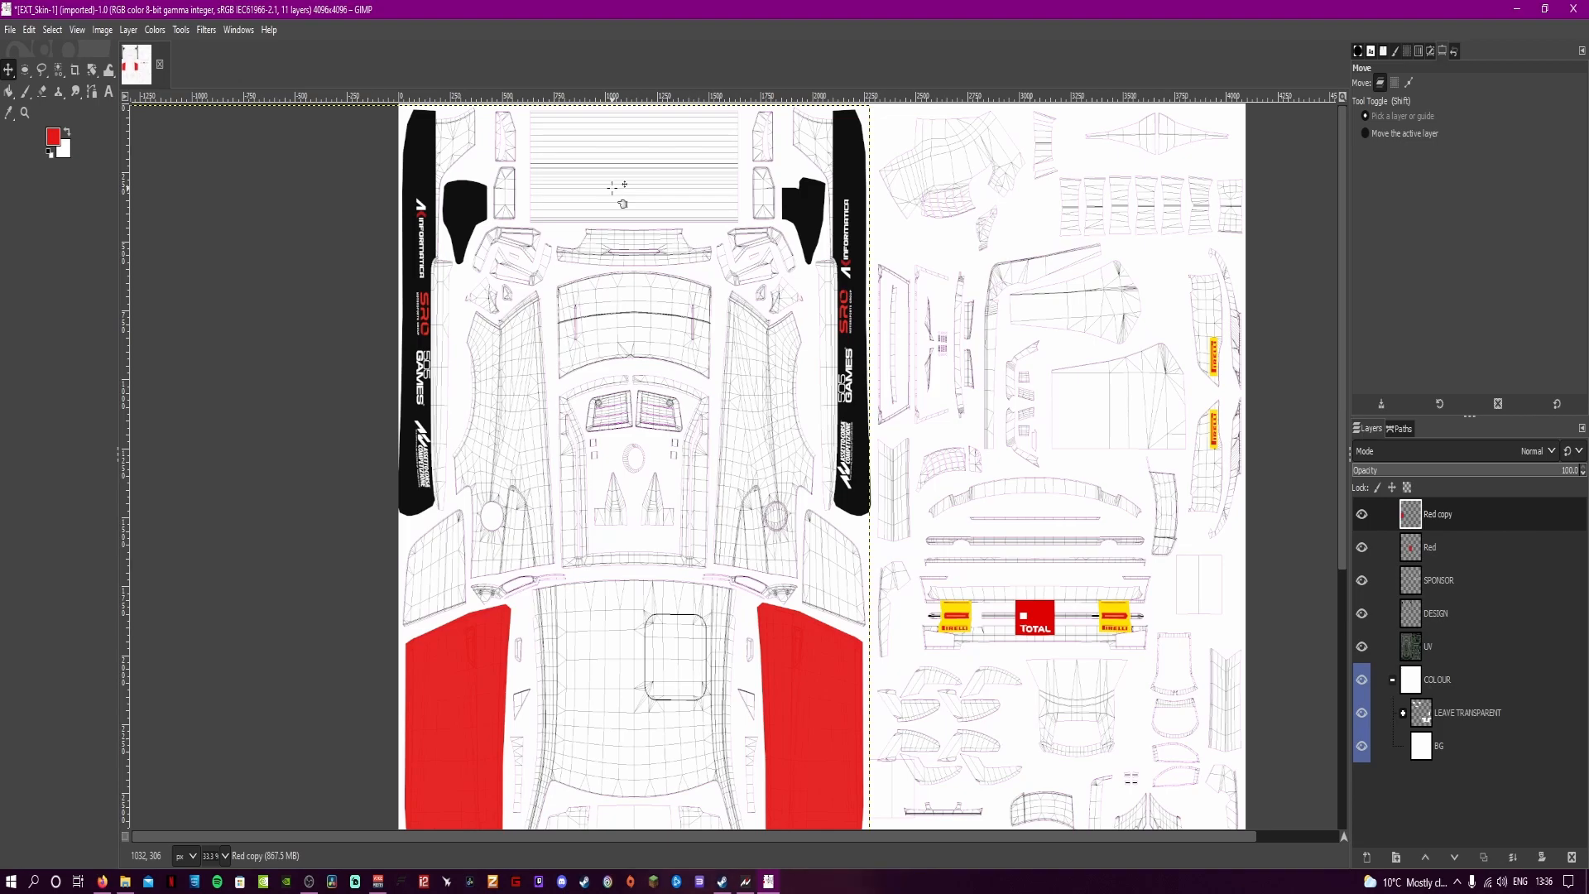
{"action": "left_click", "coordinate": [26, 91]}
{"action": "scroll", "coordinate": [530, 580], "scroll_direction": "down", "scroll_amount": 5}
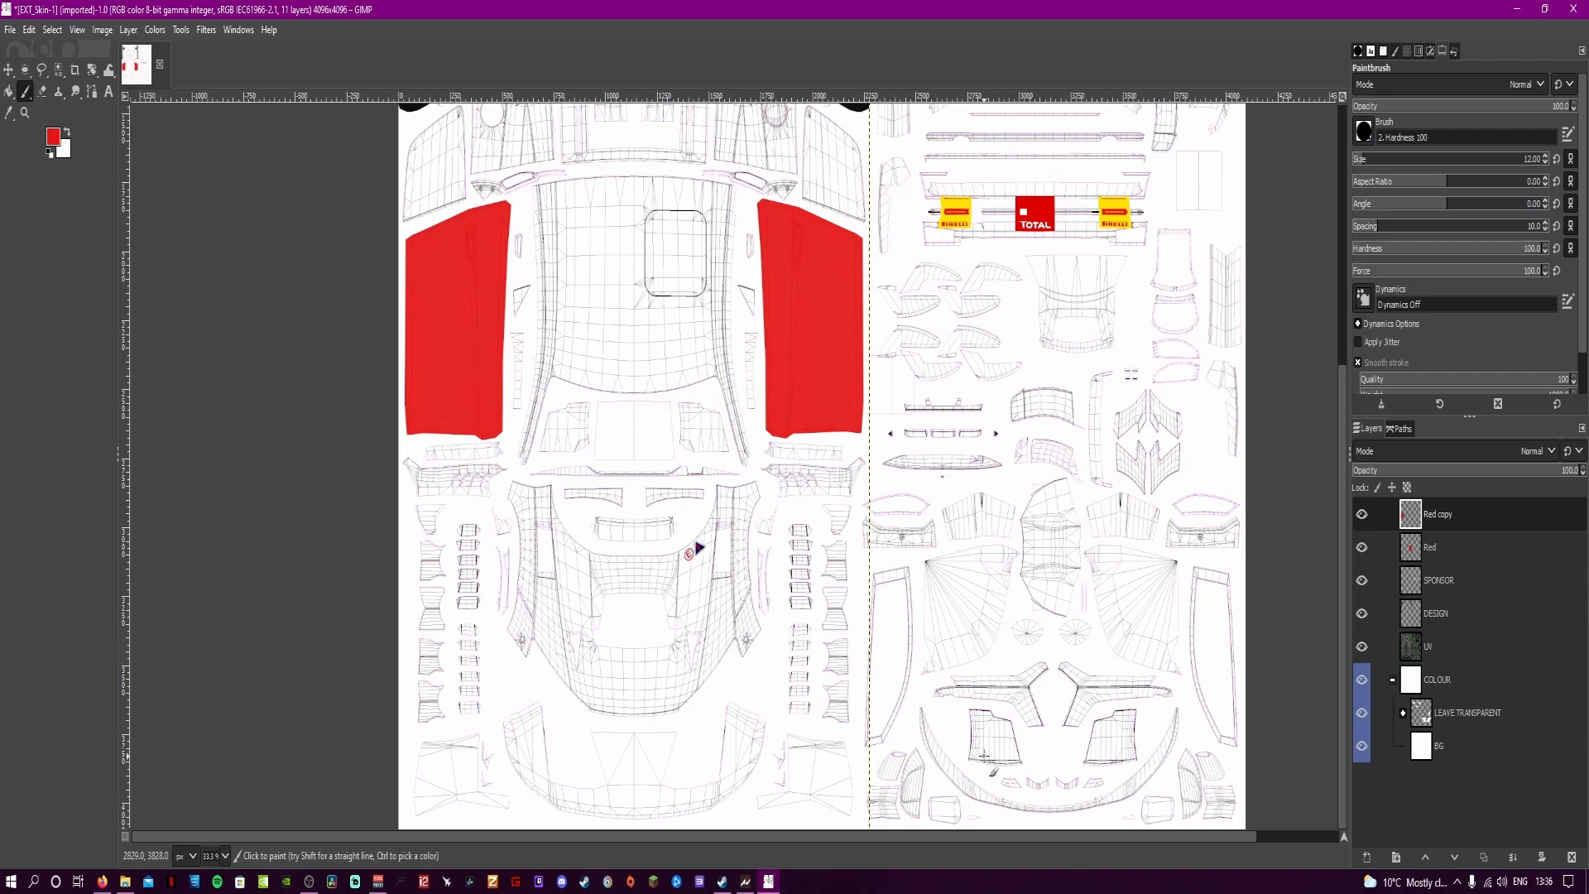
{"action": "left_click", "coordinate": [1461, 546]}
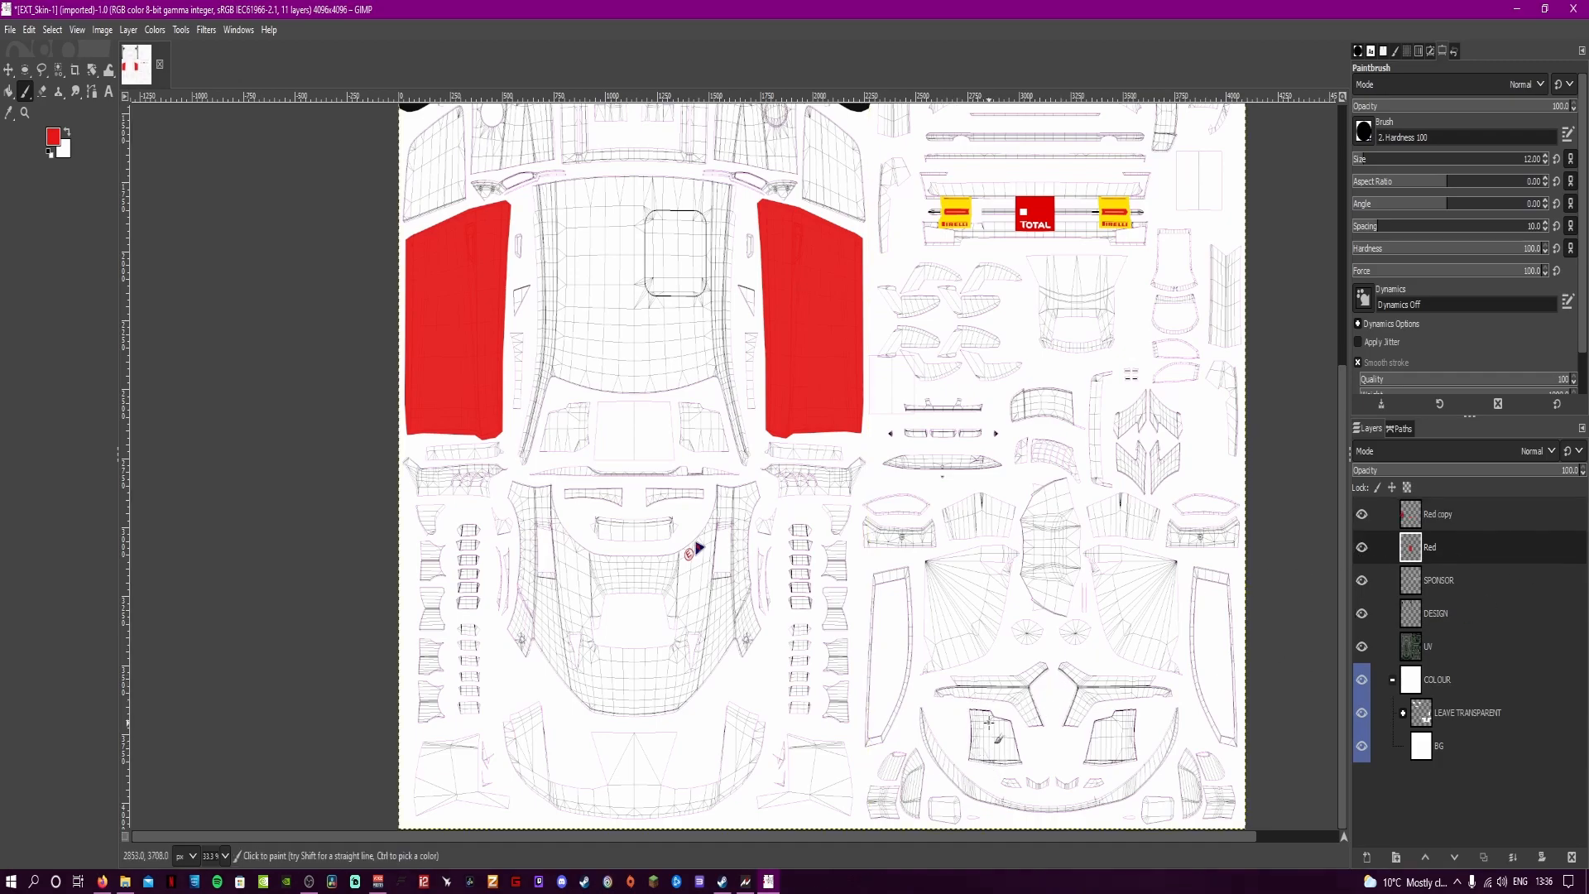
{"action": "left_click_drag", "start_coordinate": [986, 724], "coordinate": [992, 746]}
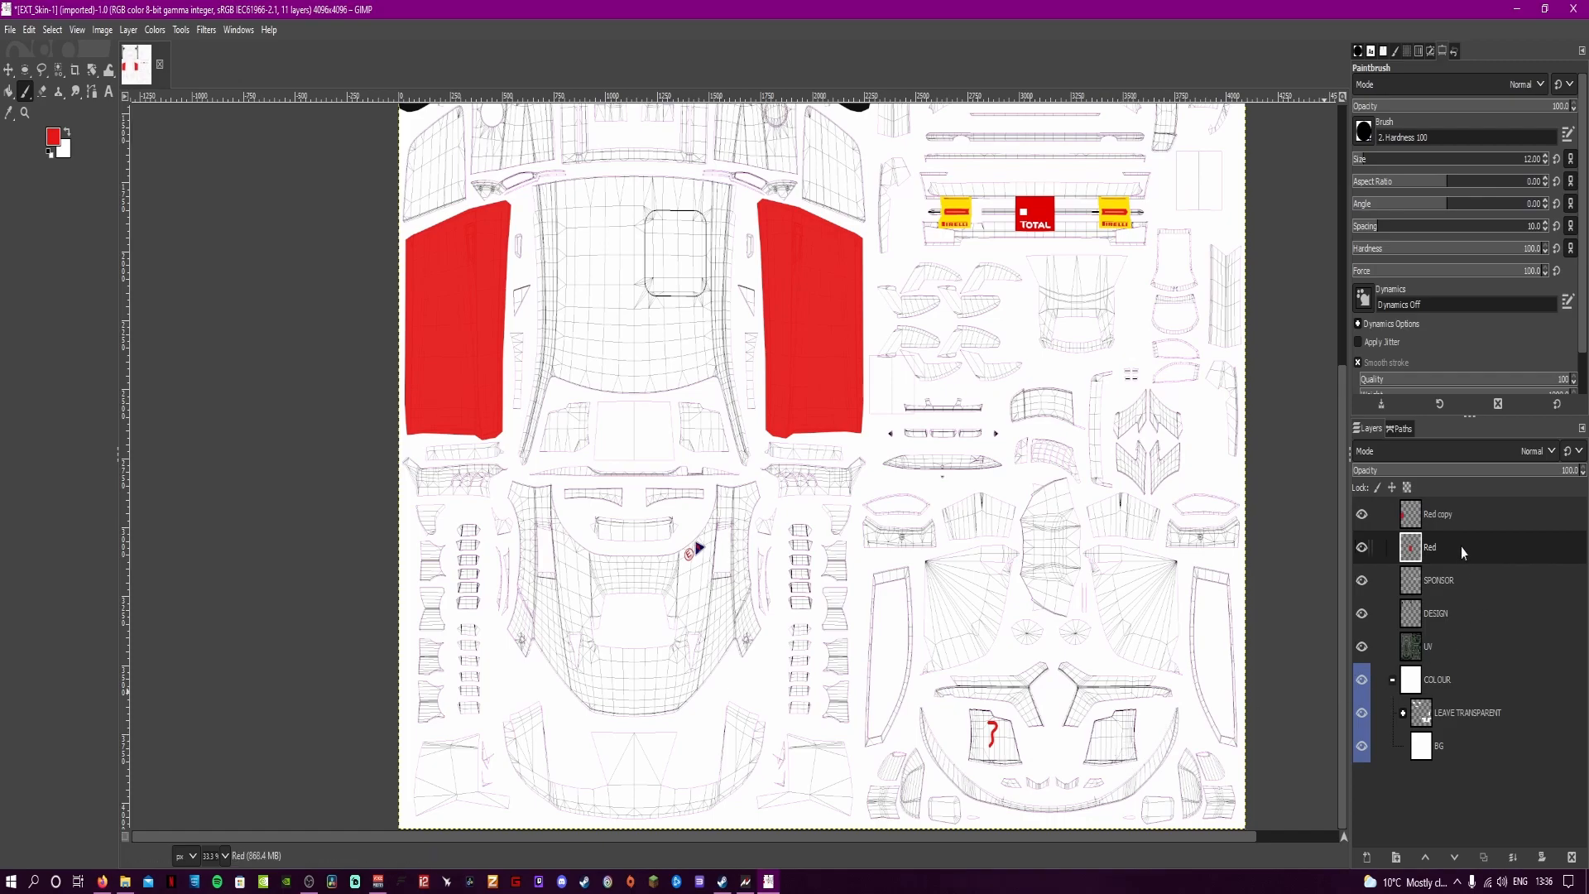
{"action": "scroll", "coordinate": [786, 480], "scroll_direction": "up", "scroll_amount": 5}
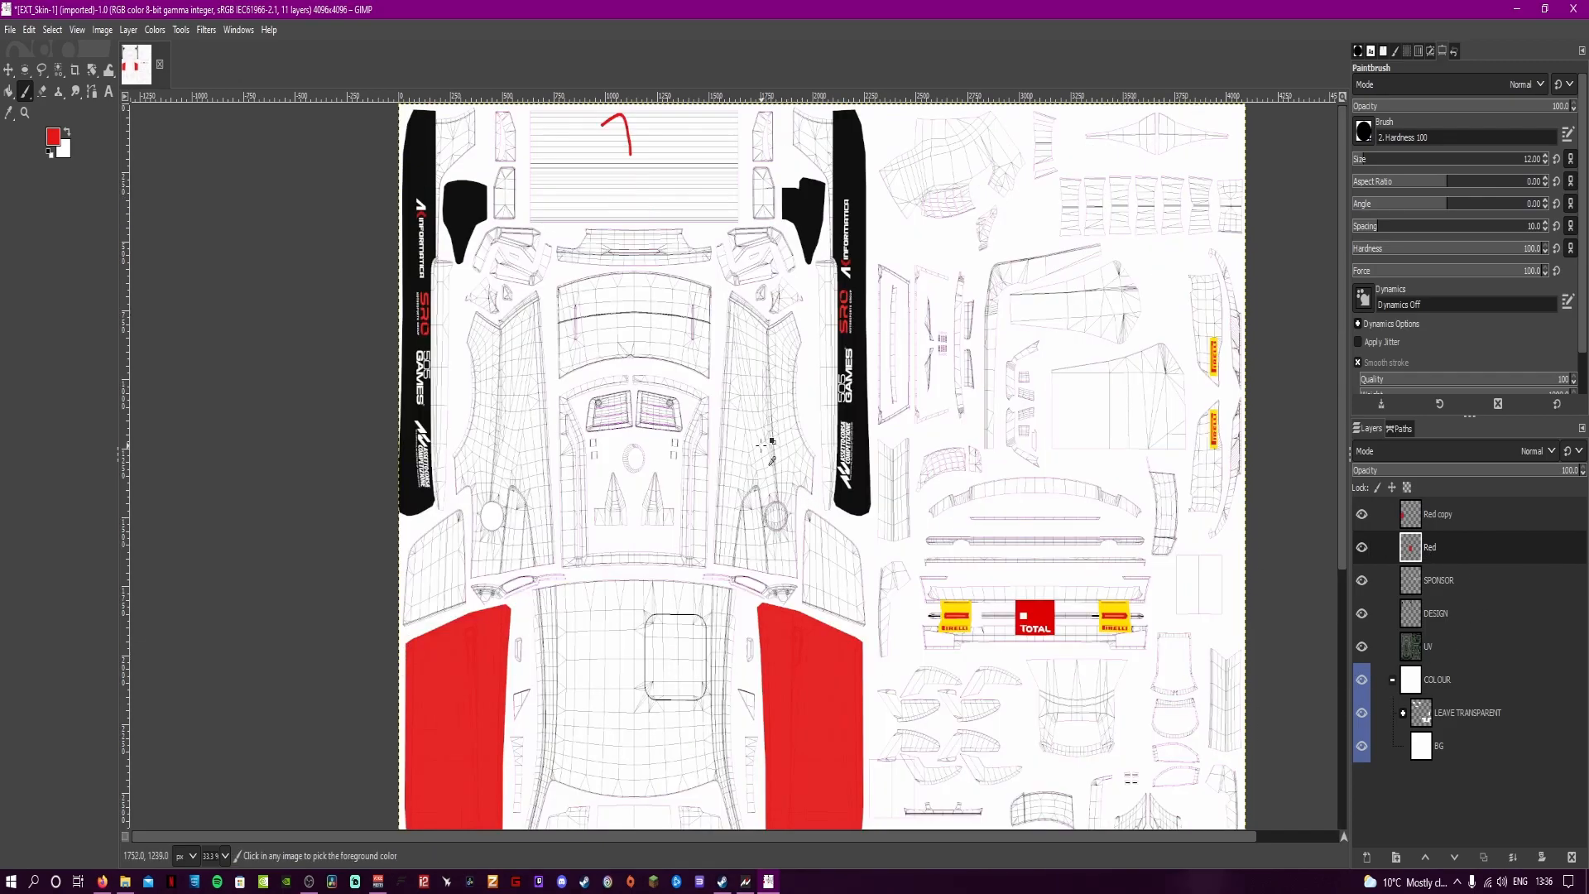
{"action": "scroll", "coordinate": [762, 445], "scroll_direction": "down", "scroll_amount": 5}
Create a 4096 x 4096 px transparent layer named Numbers and place it at the top of the layer stack.
{"action": "left_click", "coordinate": [1370, 855]}
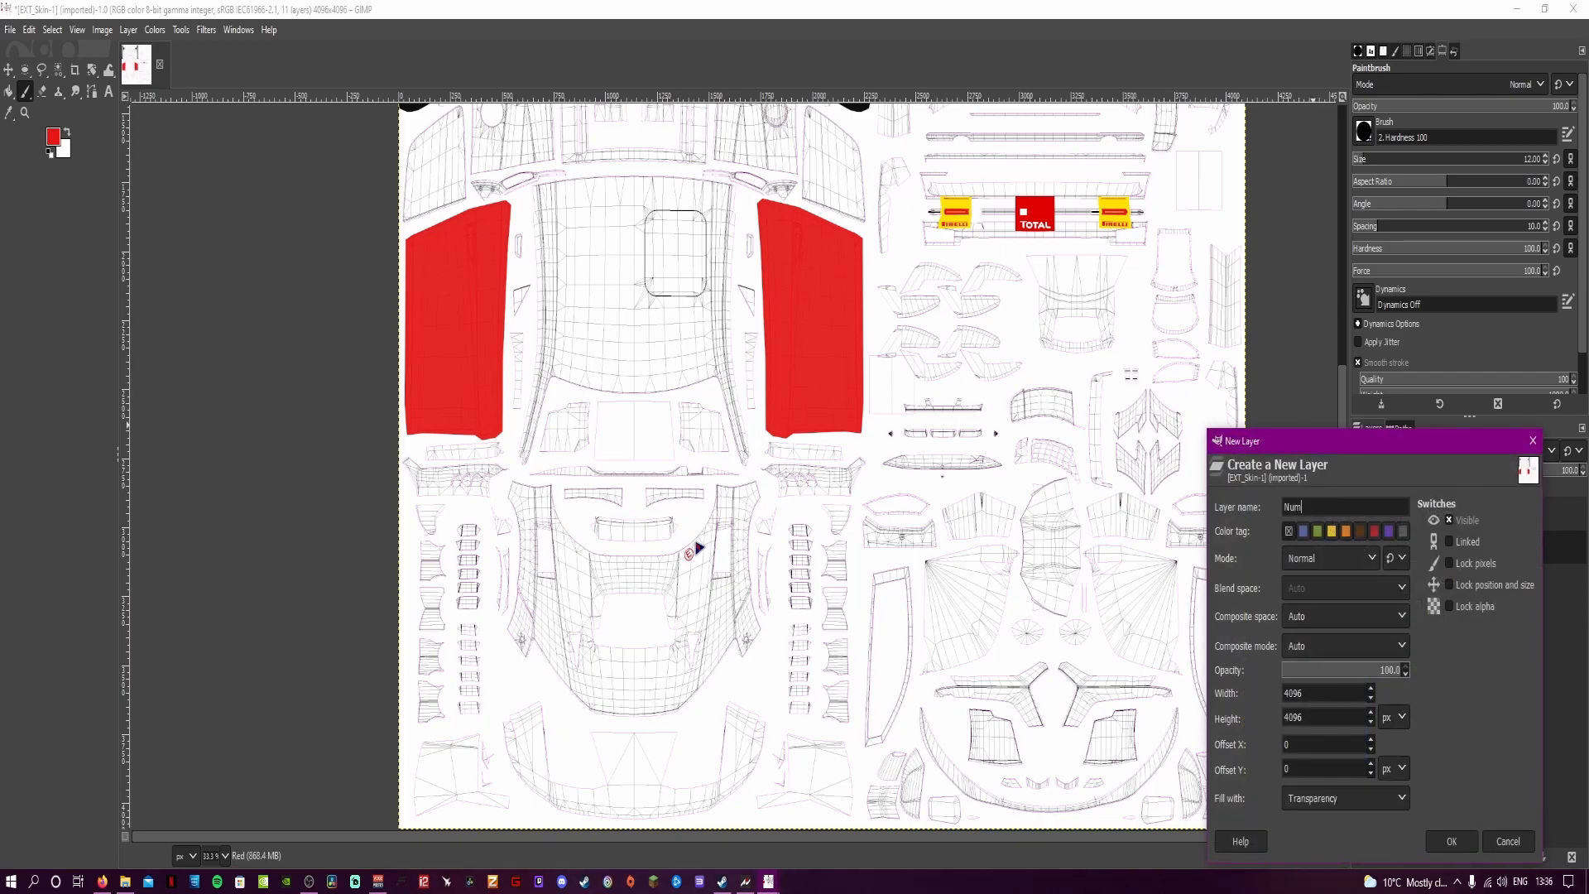
{"action": "left_click", "coordinate": [1450, 841]}
{"action": "left_click_drag", "start_coordinate": [1444, 551], "coordinate": [1449, 504]}
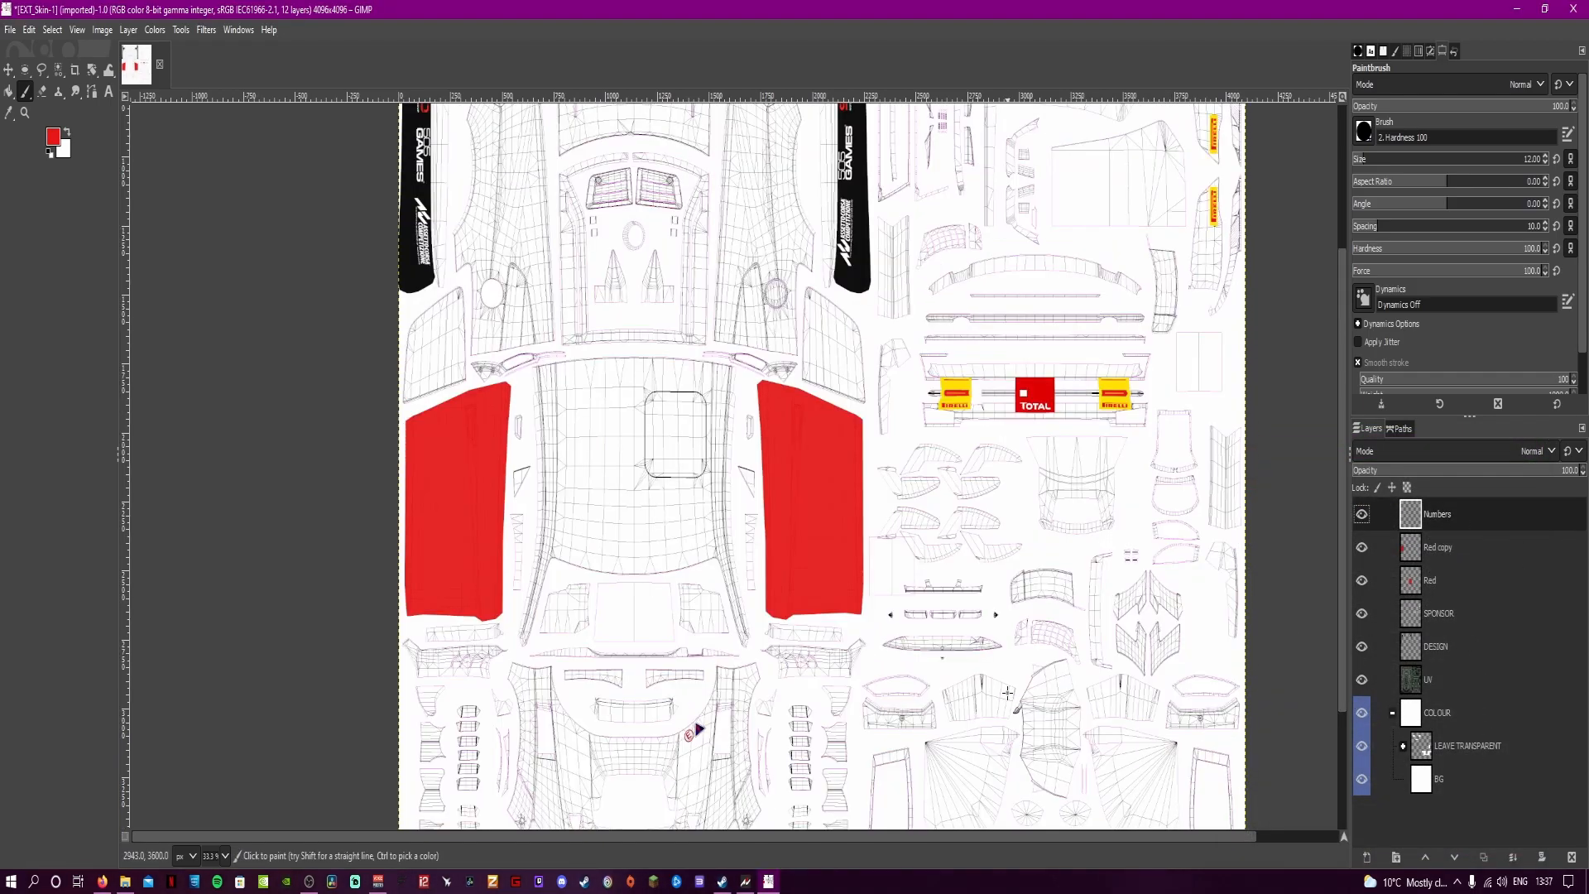
Hand-paint red numerals on the Numbers layer: 1 and 2 on the slatted upper panel, others on both small lower panels and the large curved body panel.
{"action": "scroll", "coordinate": [1018, 707], "scroll_direction": "up", "scroll_amount": 5}
{"action": "mouse_move", "coordinate": [616, 135]}
{"action": "left_mouse_down"}
{"action": "mouse_move", "coordinate": [653, 181]}
{"action": "mouse_move", "coordinate": [626, 204]}
{"action": "mouse_move", "coordinate": [660, 209]}
{"action": "left_mouse_up"}
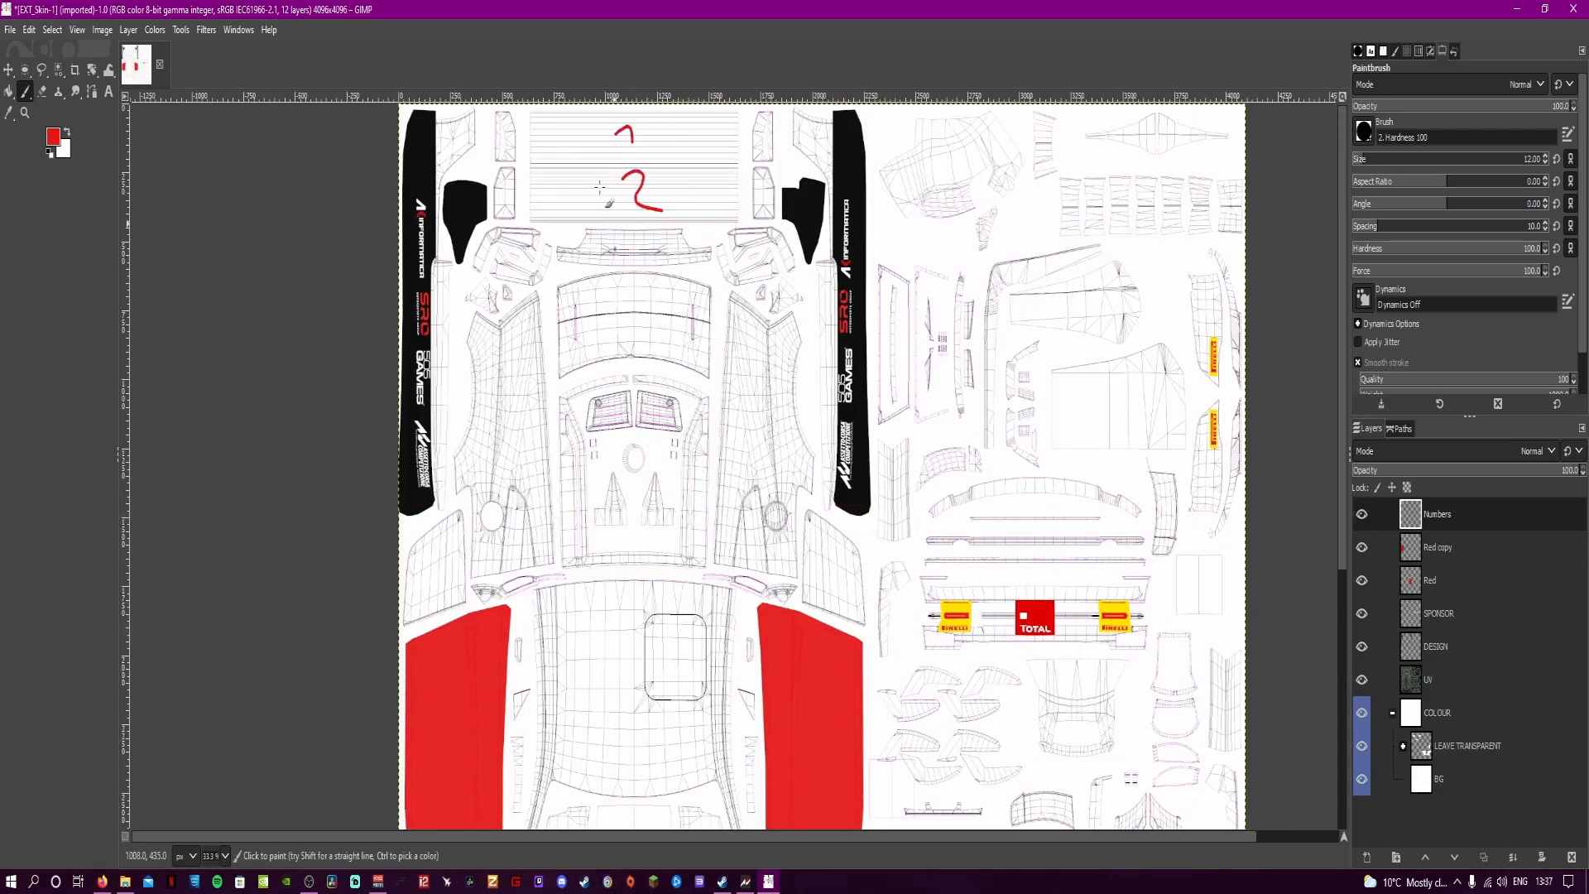
{"action": "scroll", "coordinate": [725, 318], "scroll_direction": "down", "scroll_amount": 5}
{"action": "left_click_drag", "start_coordinate": [984, 722], "coordinate": [991, 745]}
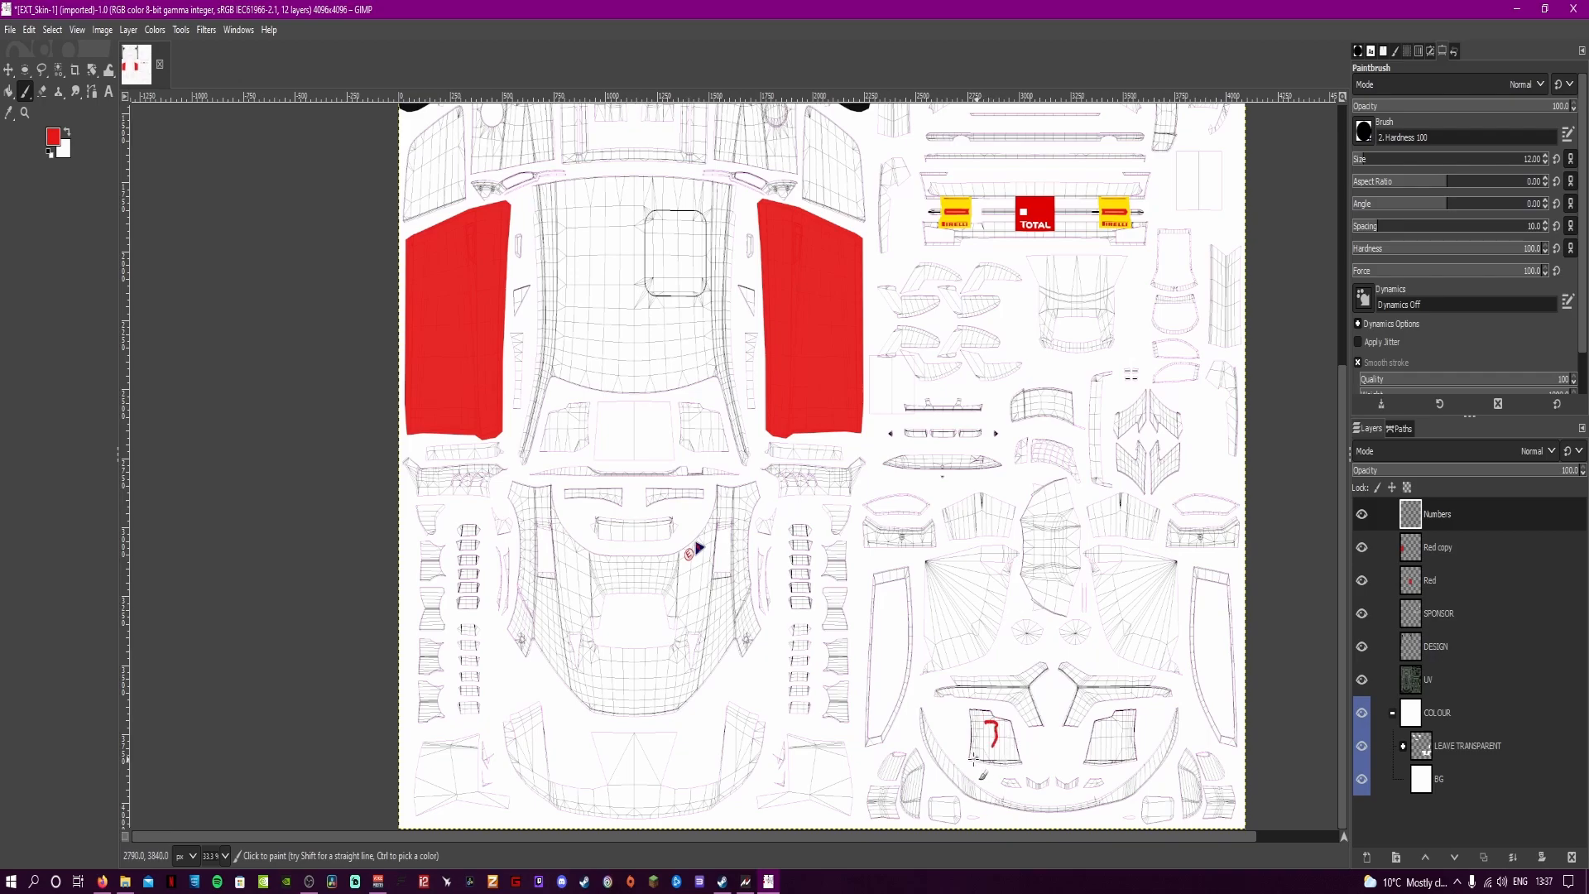
{"action": "left_click_drag", "start_coordinate": [1117, 731], "coordinate": [1114, 743]}
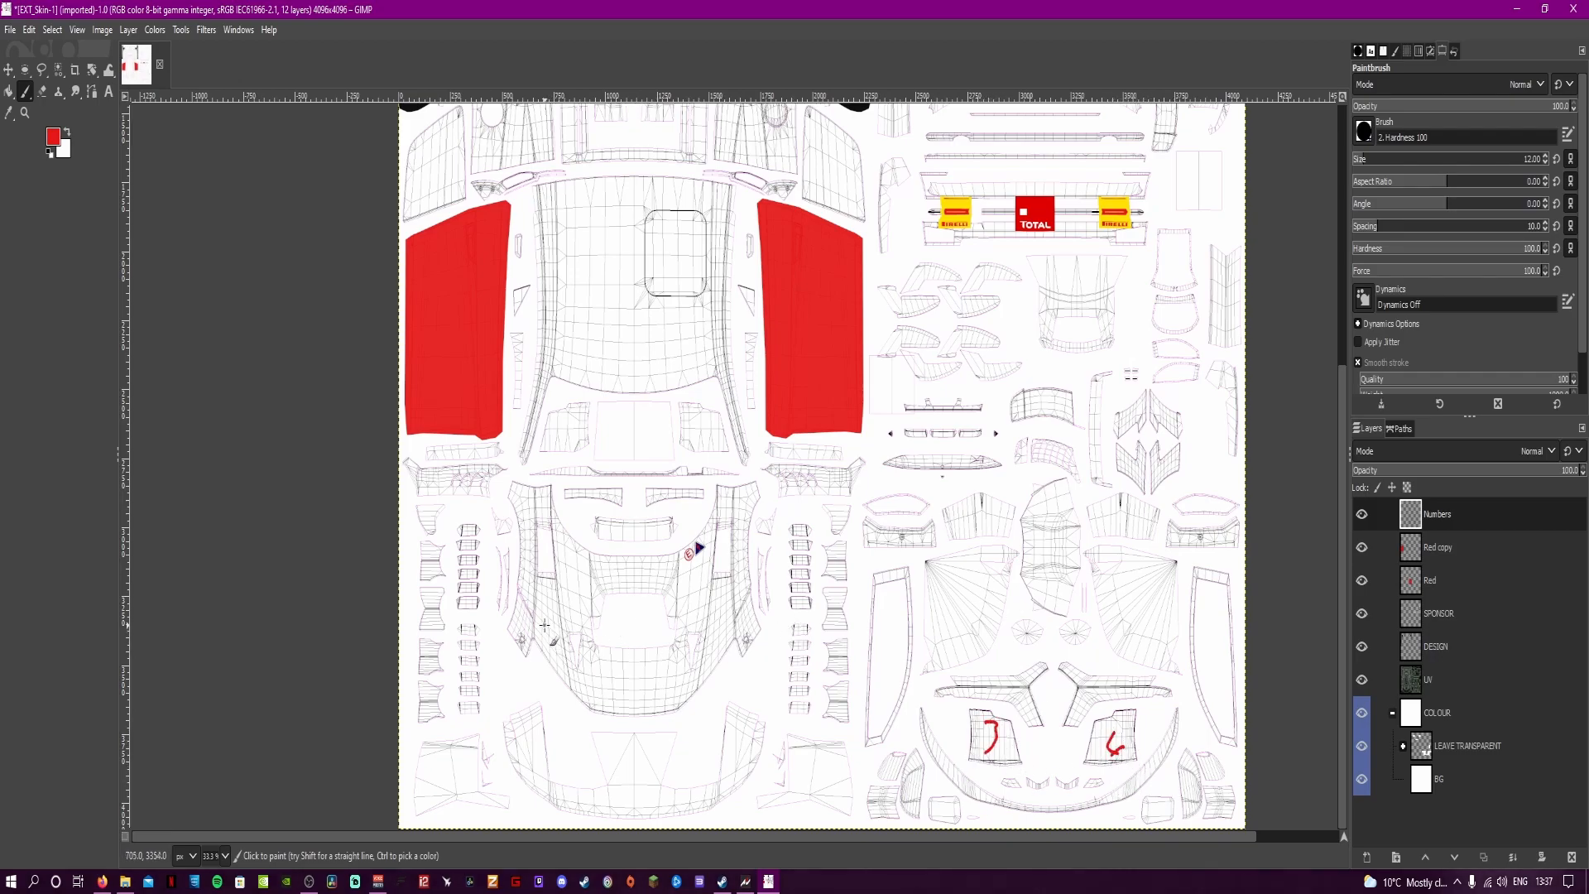
{"action": "mouse_move", "coordinate": [621, 665]}
{"action": "left_mouse_down"}
{"action": "mouse_move", "coordinate": [622, 700]}
{"action": "mouse_move", "coordinate": [645, 701]}
{"action": "mouse_move", "coordinate": [629, 722]}
{"action": "mouse_move", "coordinate": [588, 724]}
{"action": "left_mouse_up"}
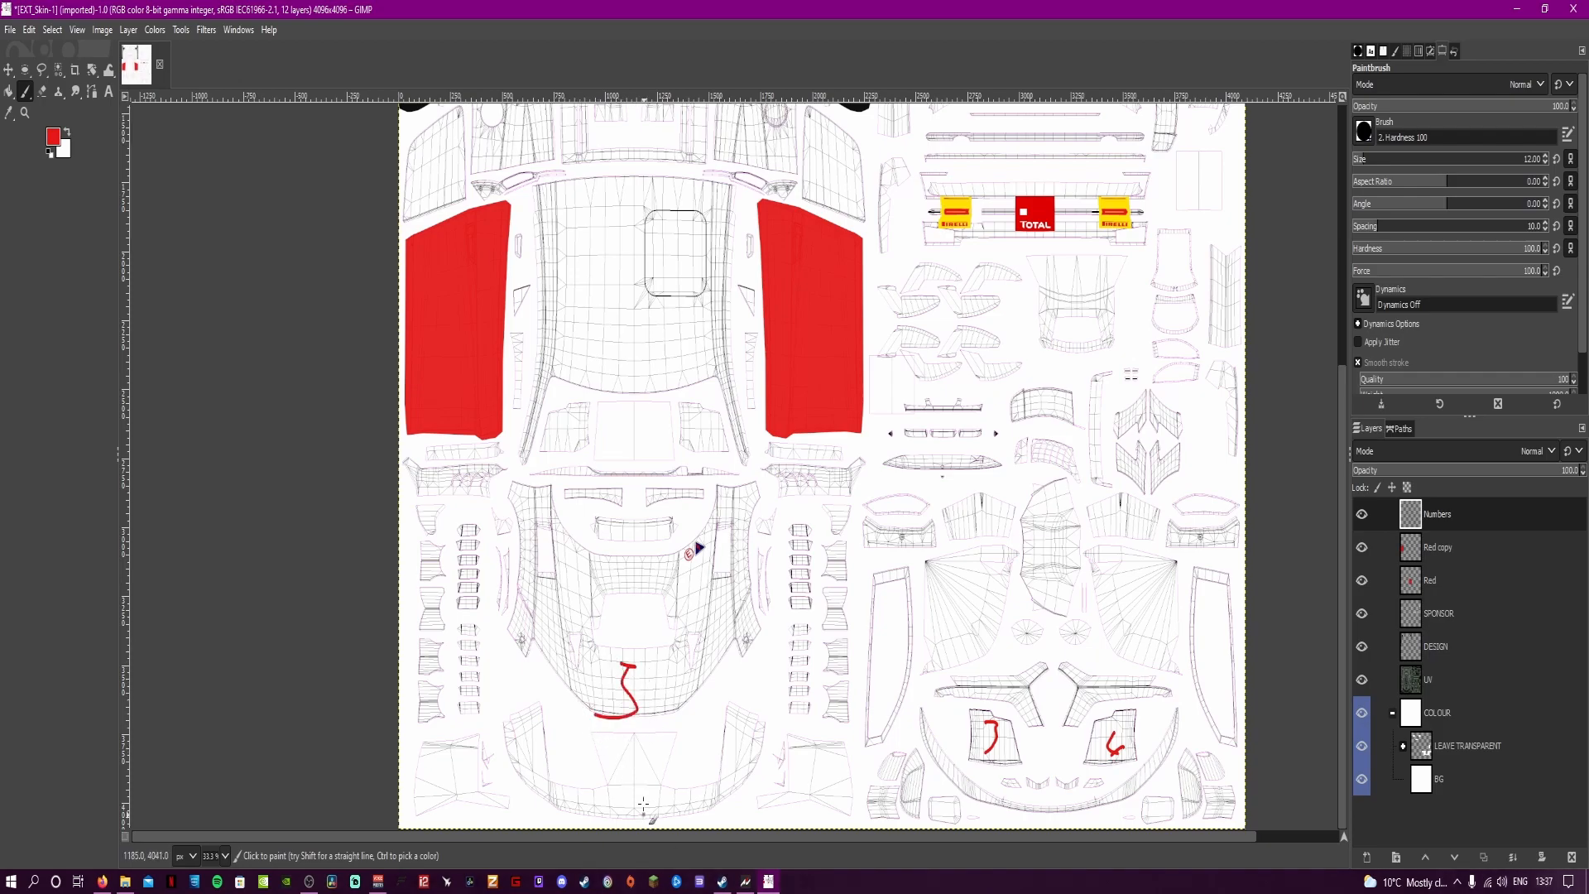
{"action": "scroll", "coordinate": [862, 662], "scroll_direction": "up", "scroll_amount": 5}
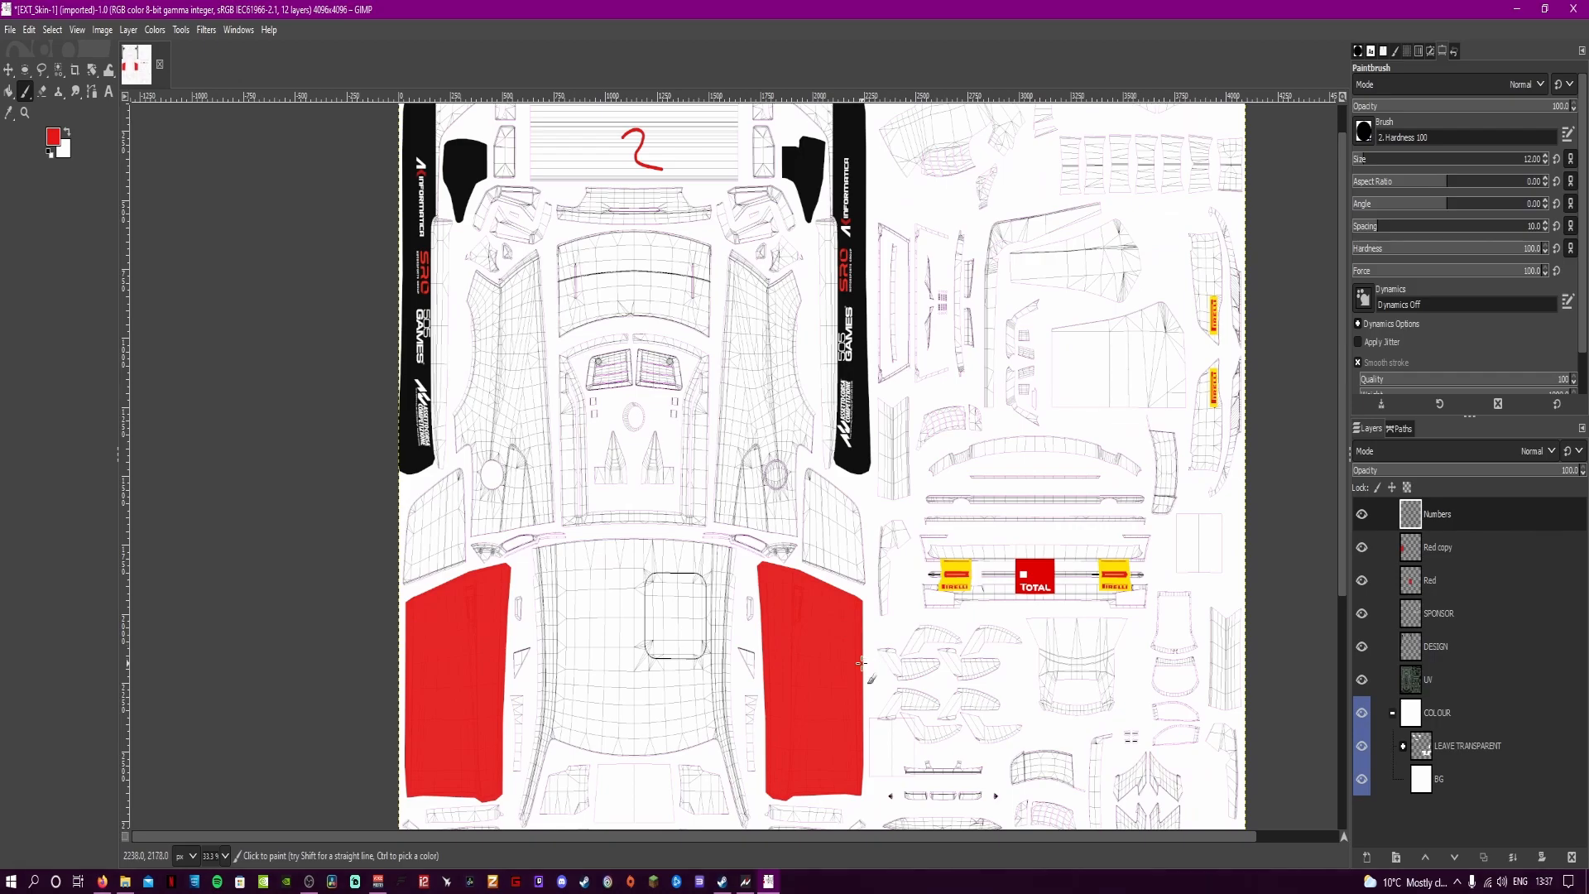
Hand-paint a red 6 on the lower and a 7 on the upper small panel left of the slatted panel.
{"action": "scroll", "coordinate": [828, 580], "scroll_direction": "up", "scroll_amount": 1}
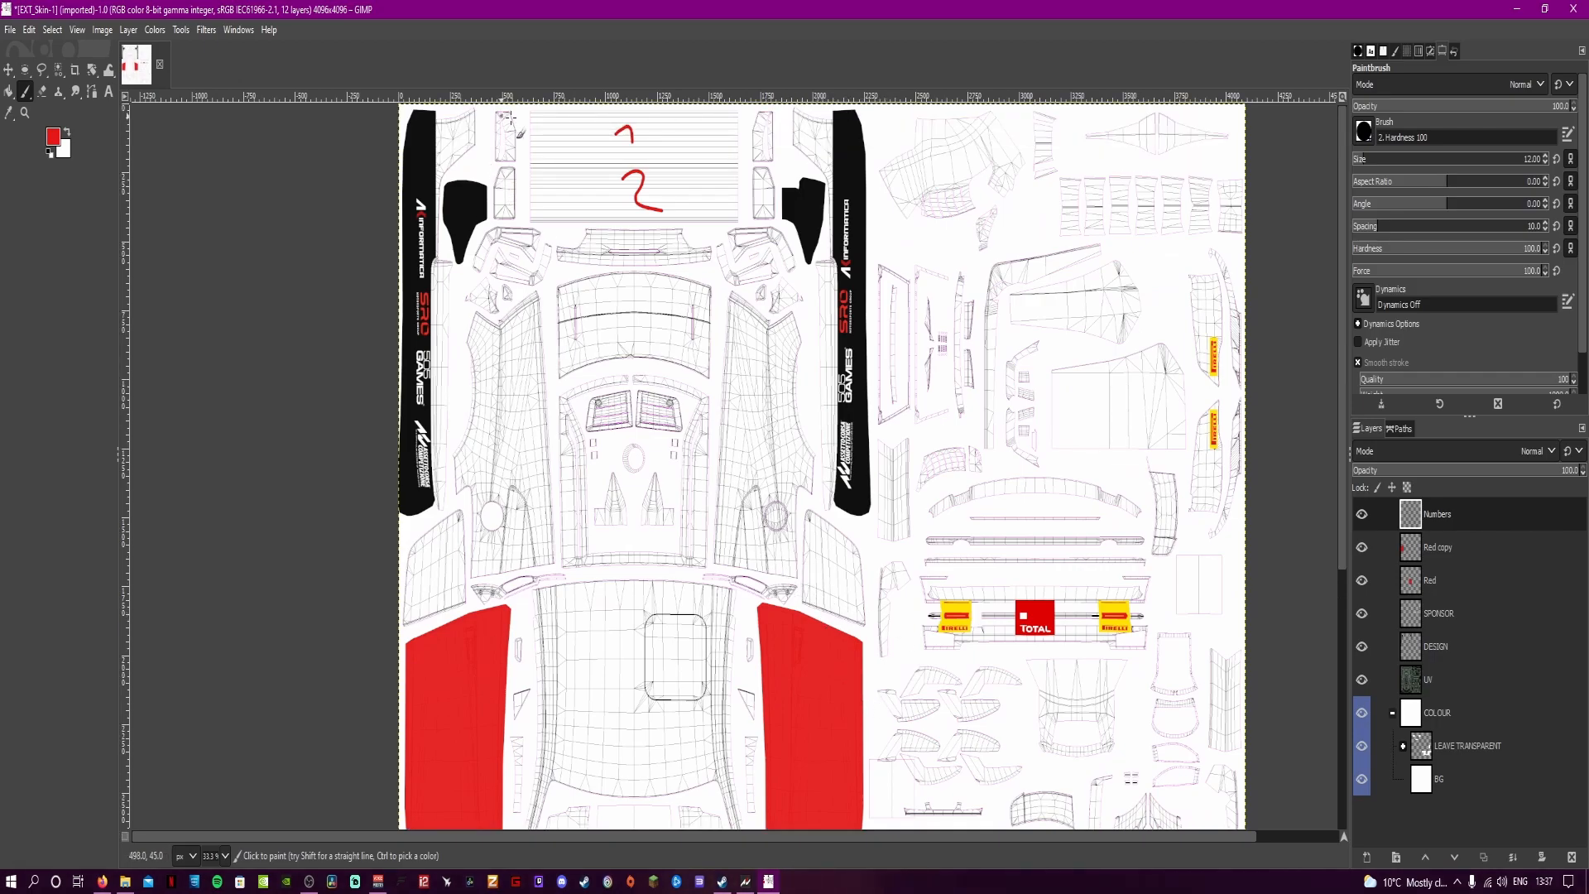
{"action": "scroll", "coordinate": [489, 196], "scroll_direction": "up", "scroll_amount": 3}
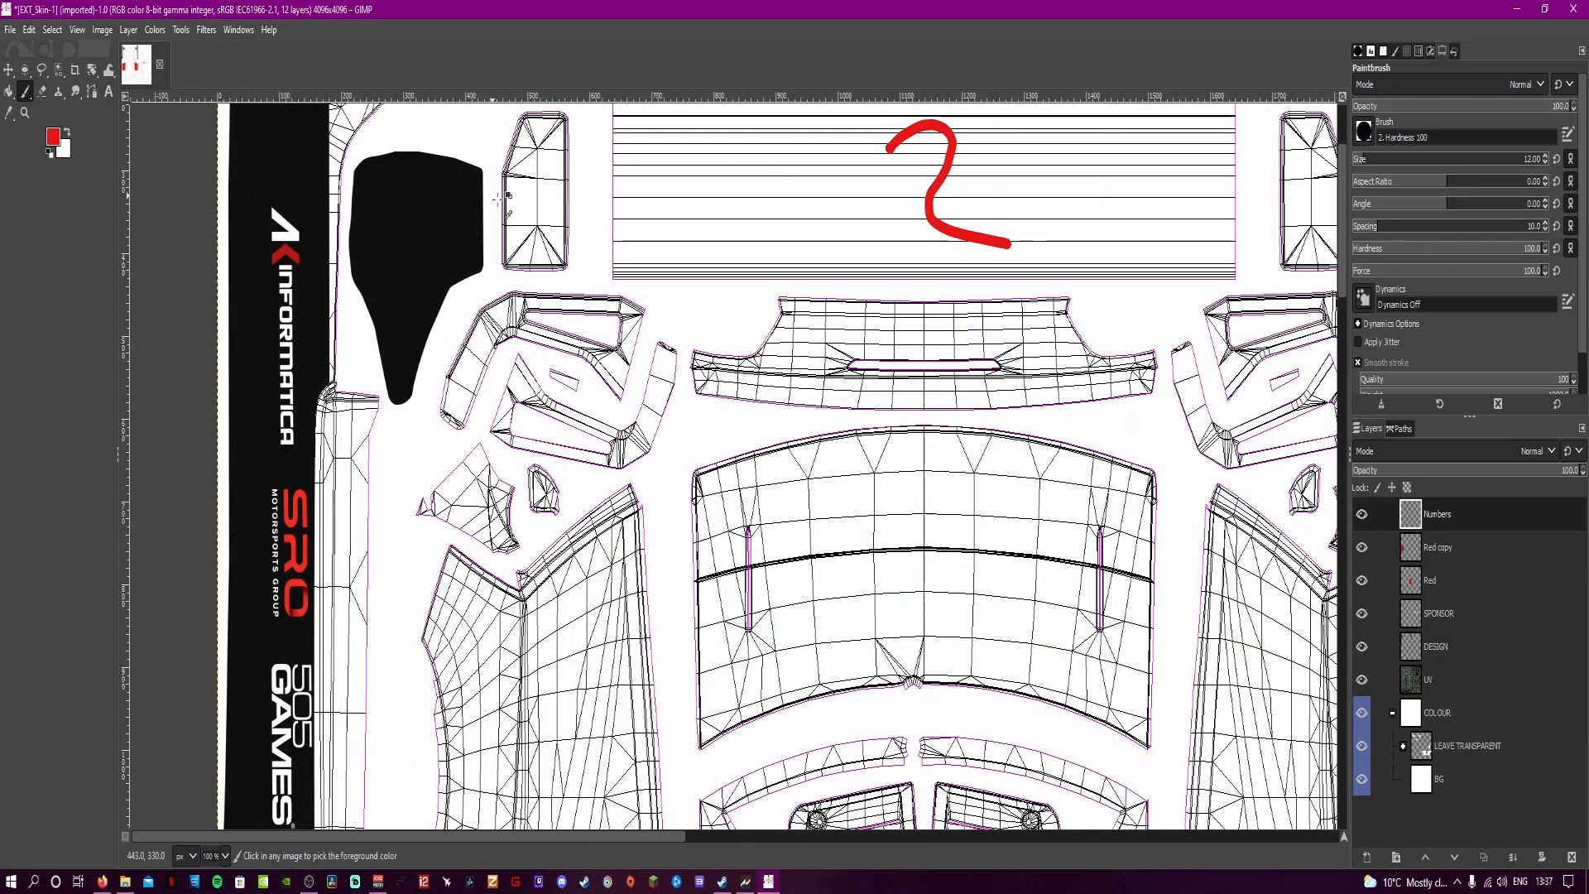
{"action": "scroll", "coordinate": [497, 195], "scroll_direction": "up", "scroll_amount": 3}
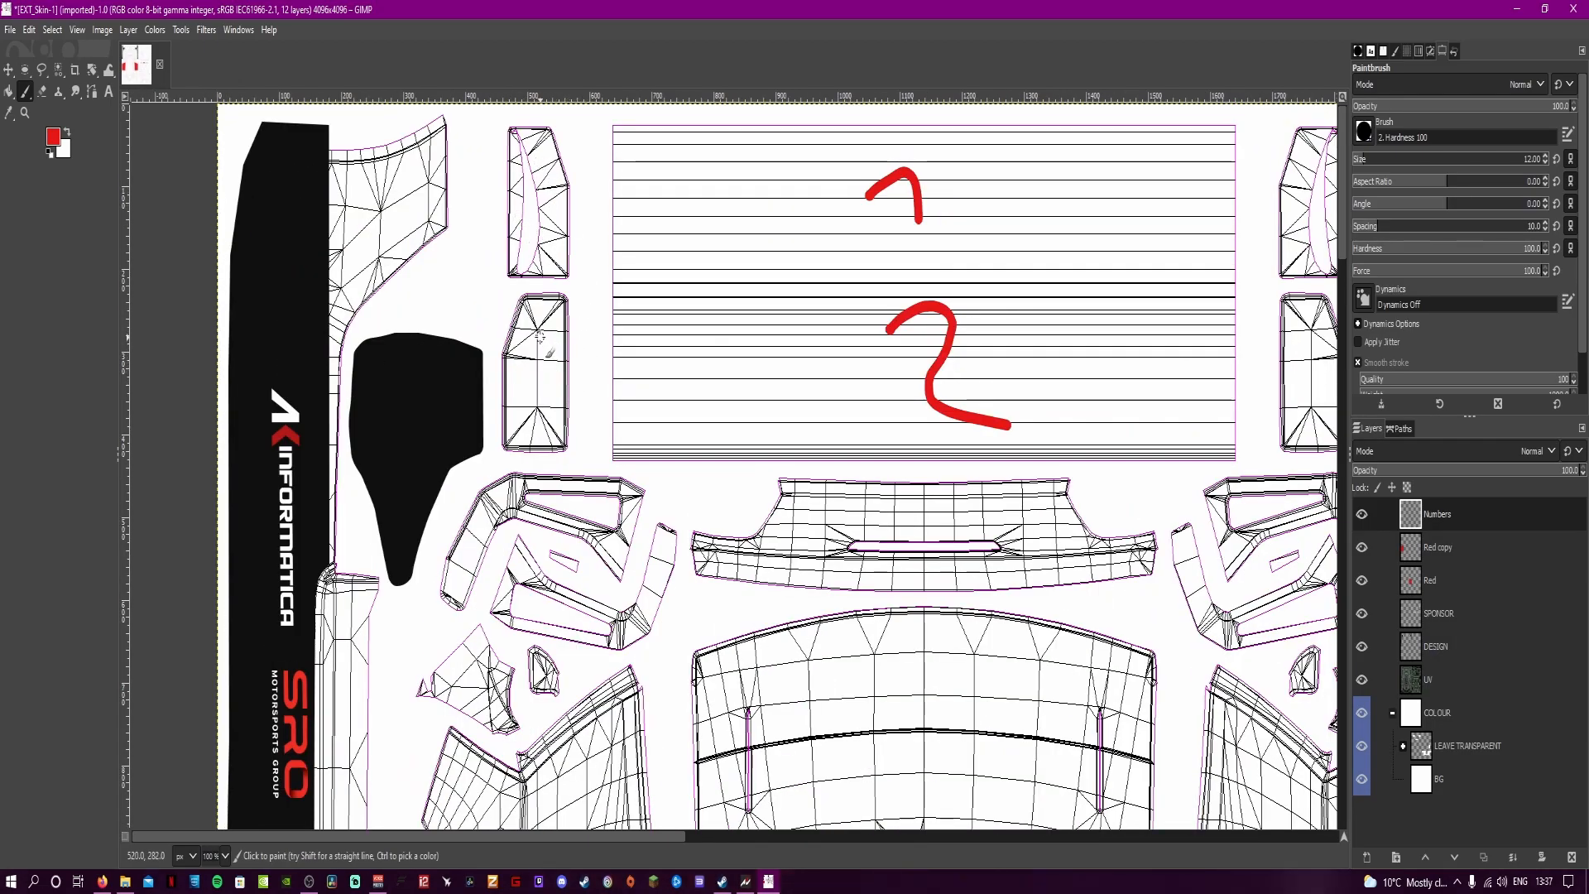
{"action": "mouse_move", "coordinate": [544, 334]}
{"action": "left_mouse_down"}
{"action": "mouse_move", "coordinate": [504, 383]}
{"action": "mouse_move", "coordinate": [523, 372]}
{"action": "left_mouse_up"}
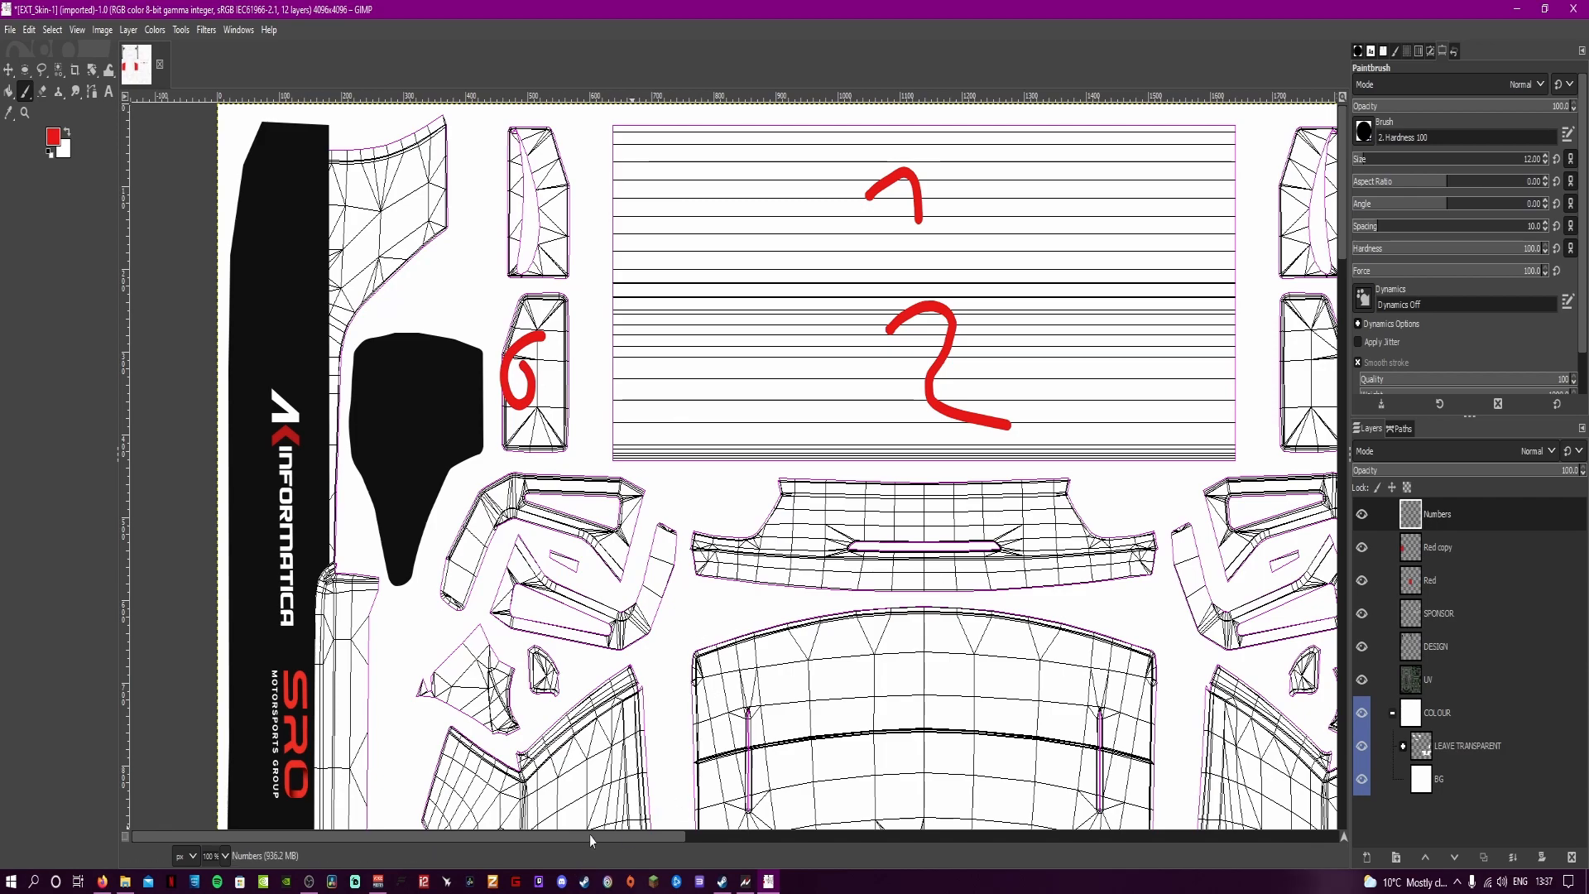
{"action": "left_click", "coordinate": [540, 150]}
{"action": "left_click_drag", "start_coordinate": [540, 150], "coordinate": [549, 220]}
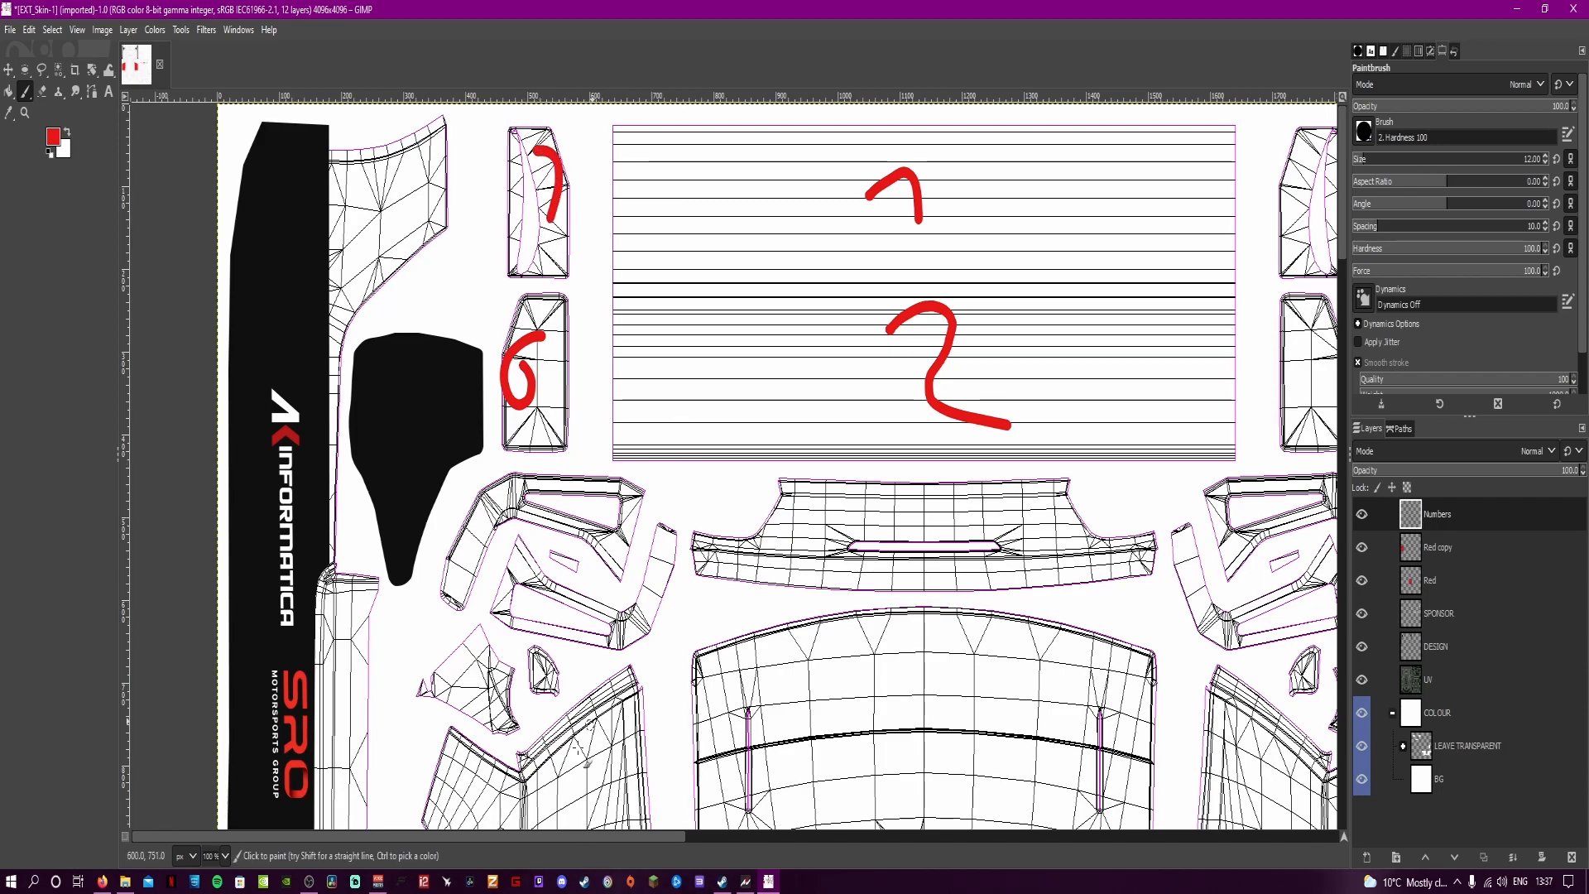
Hand-paint a red 8 on the upper and a 9 on the lower small panel right of the slatted panel.
{"action": "left_click_drag", "start_coordinate": [644, 832], "coordinate": [725, 832]}
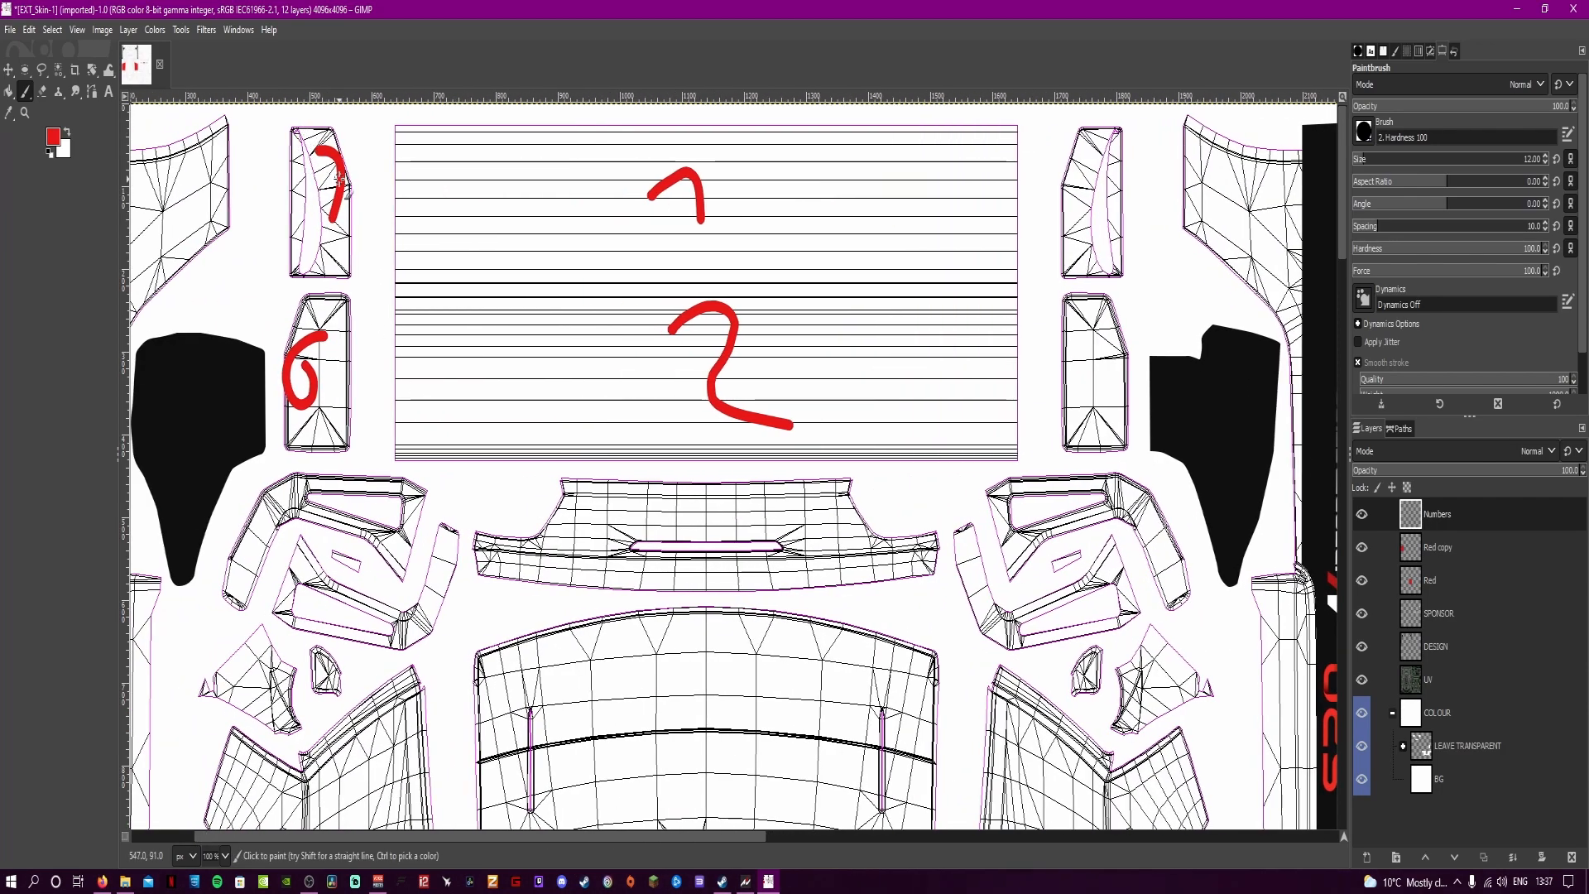
{"action": "left_click_drag", "start_coordinate": [462, 836], "coordinate": [748, 836]}
{"action": "mouse_move", "coordinate": [478, 211]}
{"action": "left_mouse_down"}
{"action": "mouse_move", "coordinate": [480, 155]}
{"action": "mouse_move", "coordinate": [461, 252]}
{"action": "left_mouse_up"}
{"action": "left_click_drag", "start_coordinate": [494, 348], "coordinate": [492, 414]}
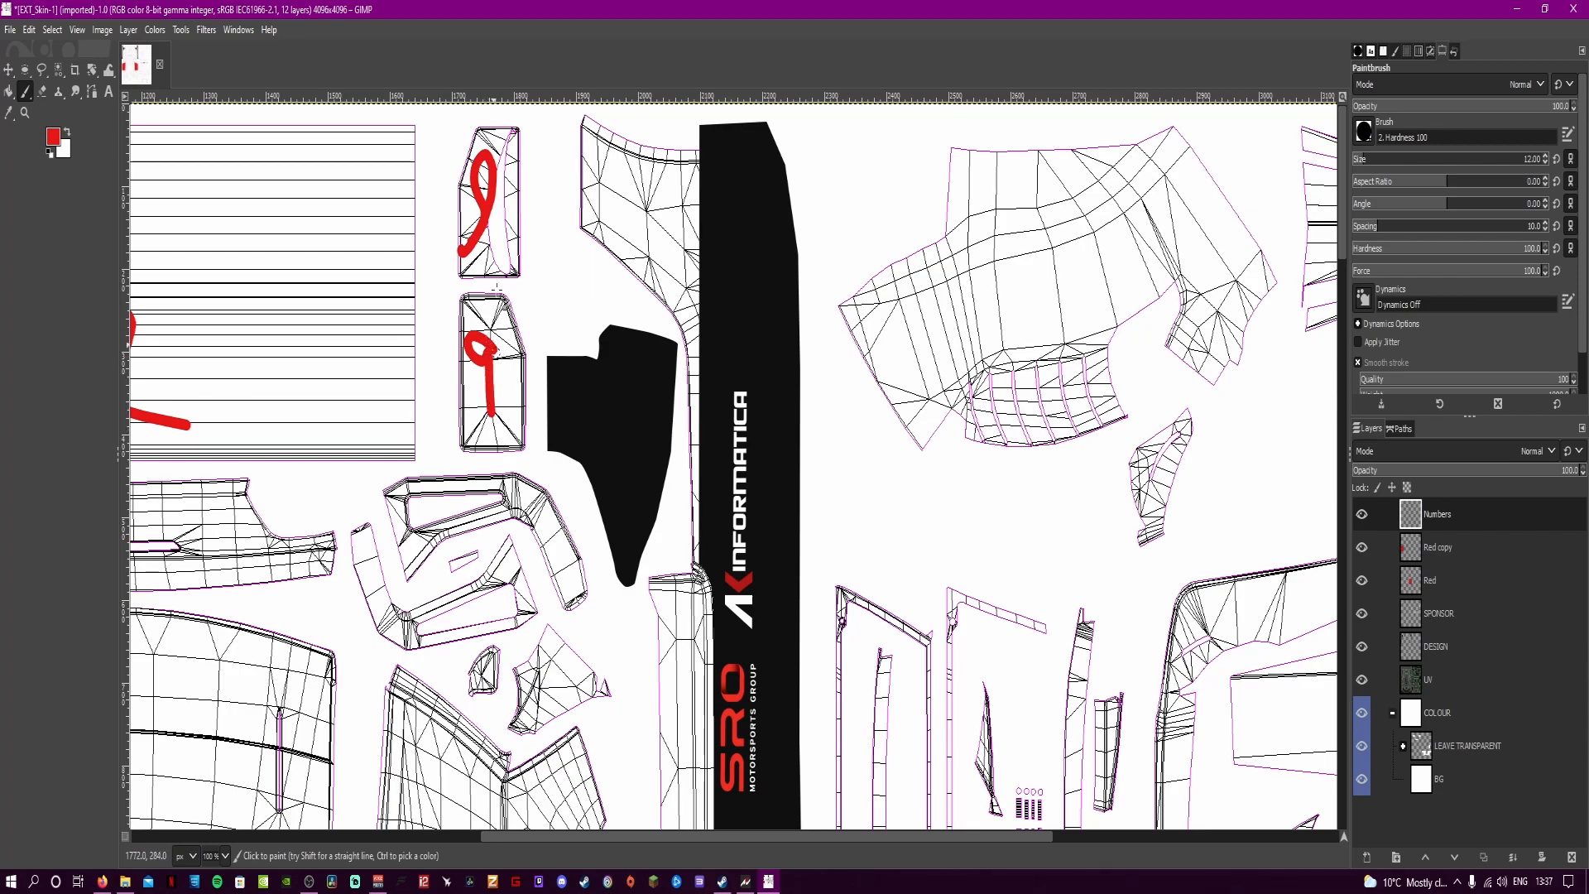
{"action": "left_click_drag", "start_coordinate": [476, 266], "coordinate": [486, 212]}
Hide the UV layer and the COLOUR group, keeping the DESIGN layer shown with the red, number and sponsor layers.
{"action": "scroll", "coordinate": [495, 249], "scroll_direction": "down", "scroll_amount": 2}
{"action": "scroll", "coordinate": [513, 348], "scroll_direction": "down", "scroll_amount": 7}
{"action": "scroll", "coordinate": [600, 736], "scroll_direction": "down", "scroll_amount": 2}
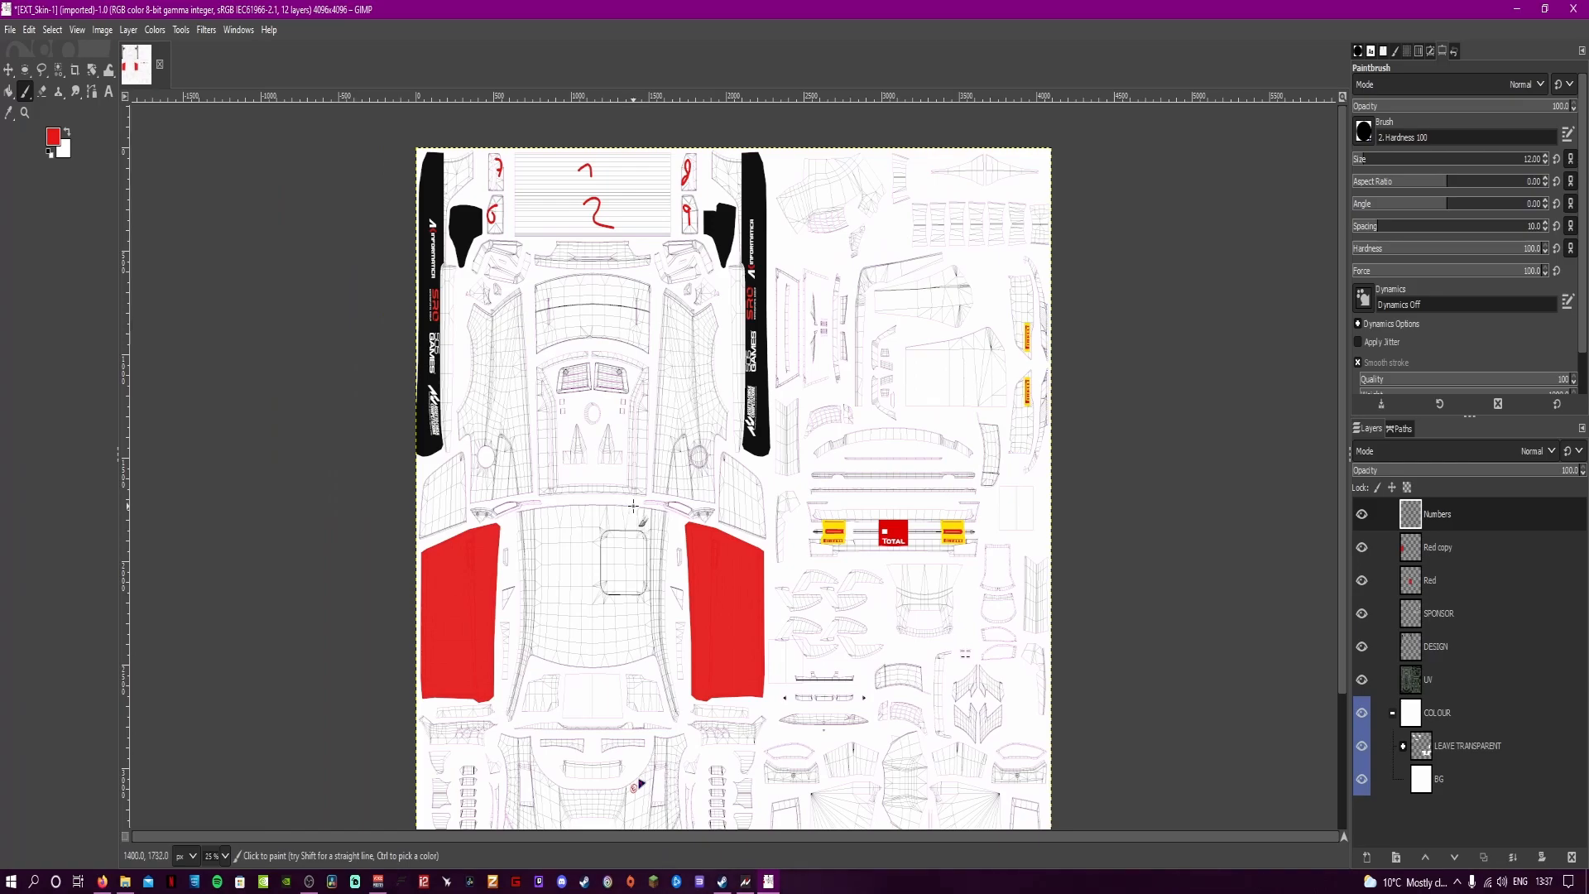
{"action": "scroll", "coordinate": [536, 400], "scroll_direction": "down", "scroll_amount": 2}
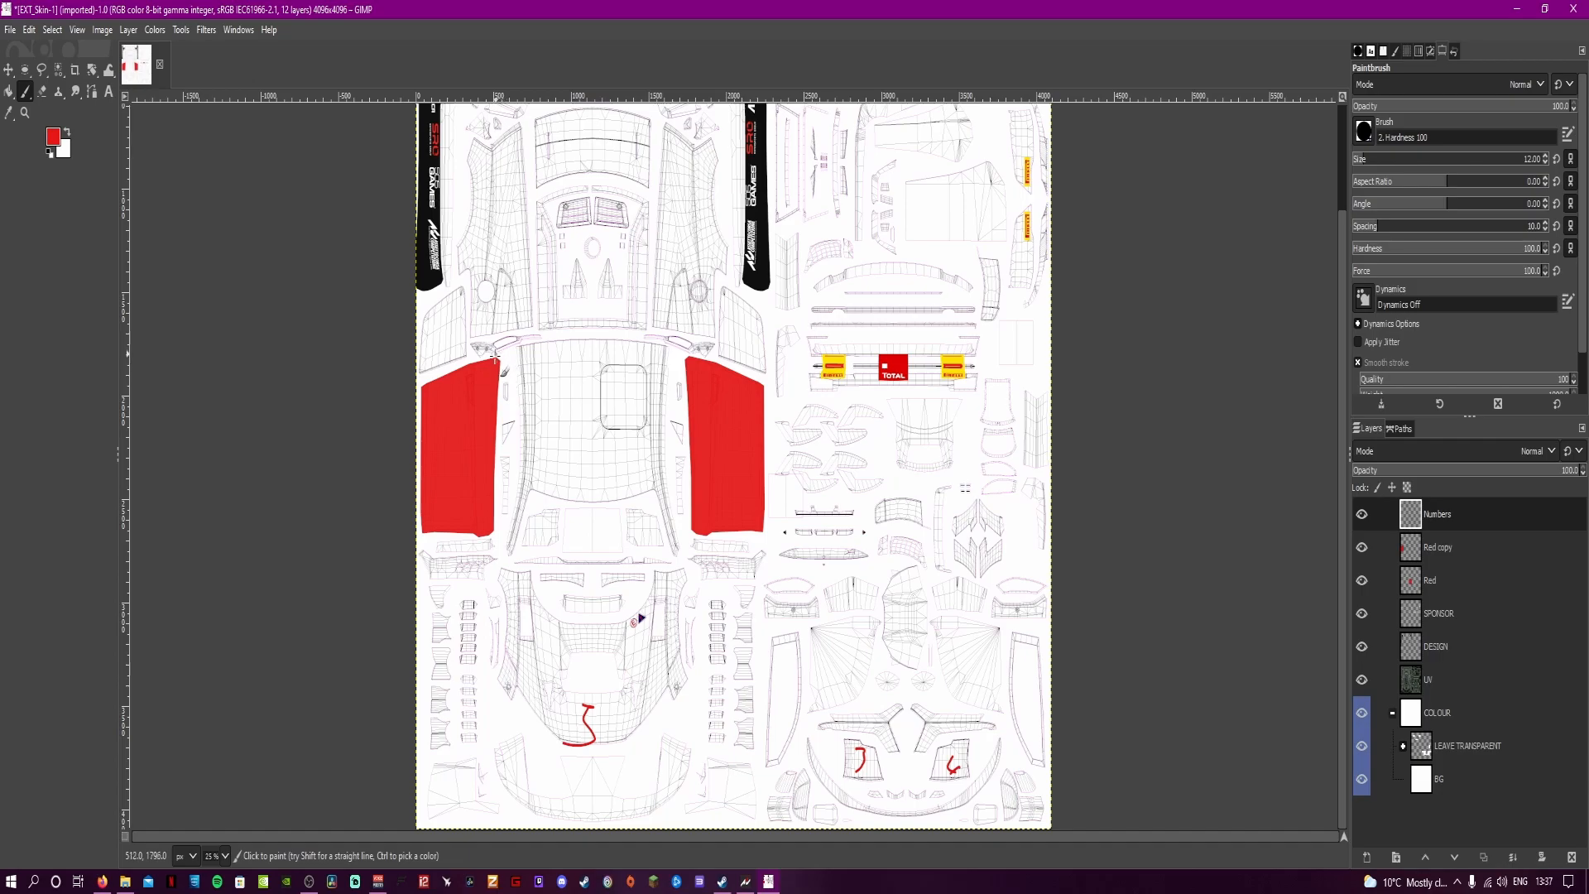
{"action": "scroll", "coordinate": [514, 354], "scroll_direction": "up", "scroll_amount": 2}
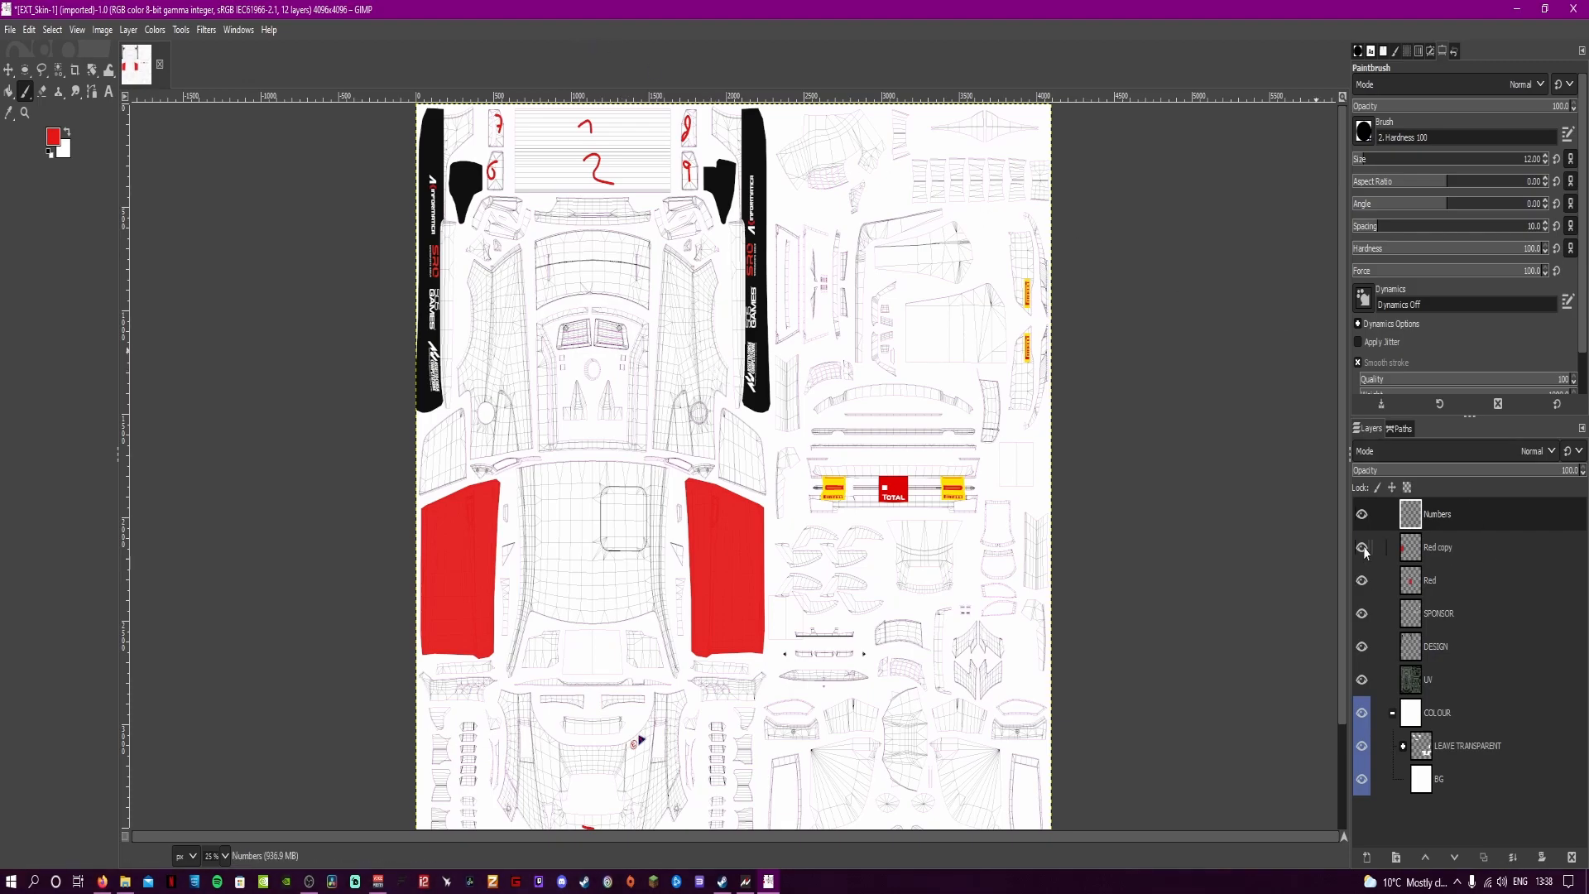
{"action": "left_click", "coordinate": [1362, 646]}
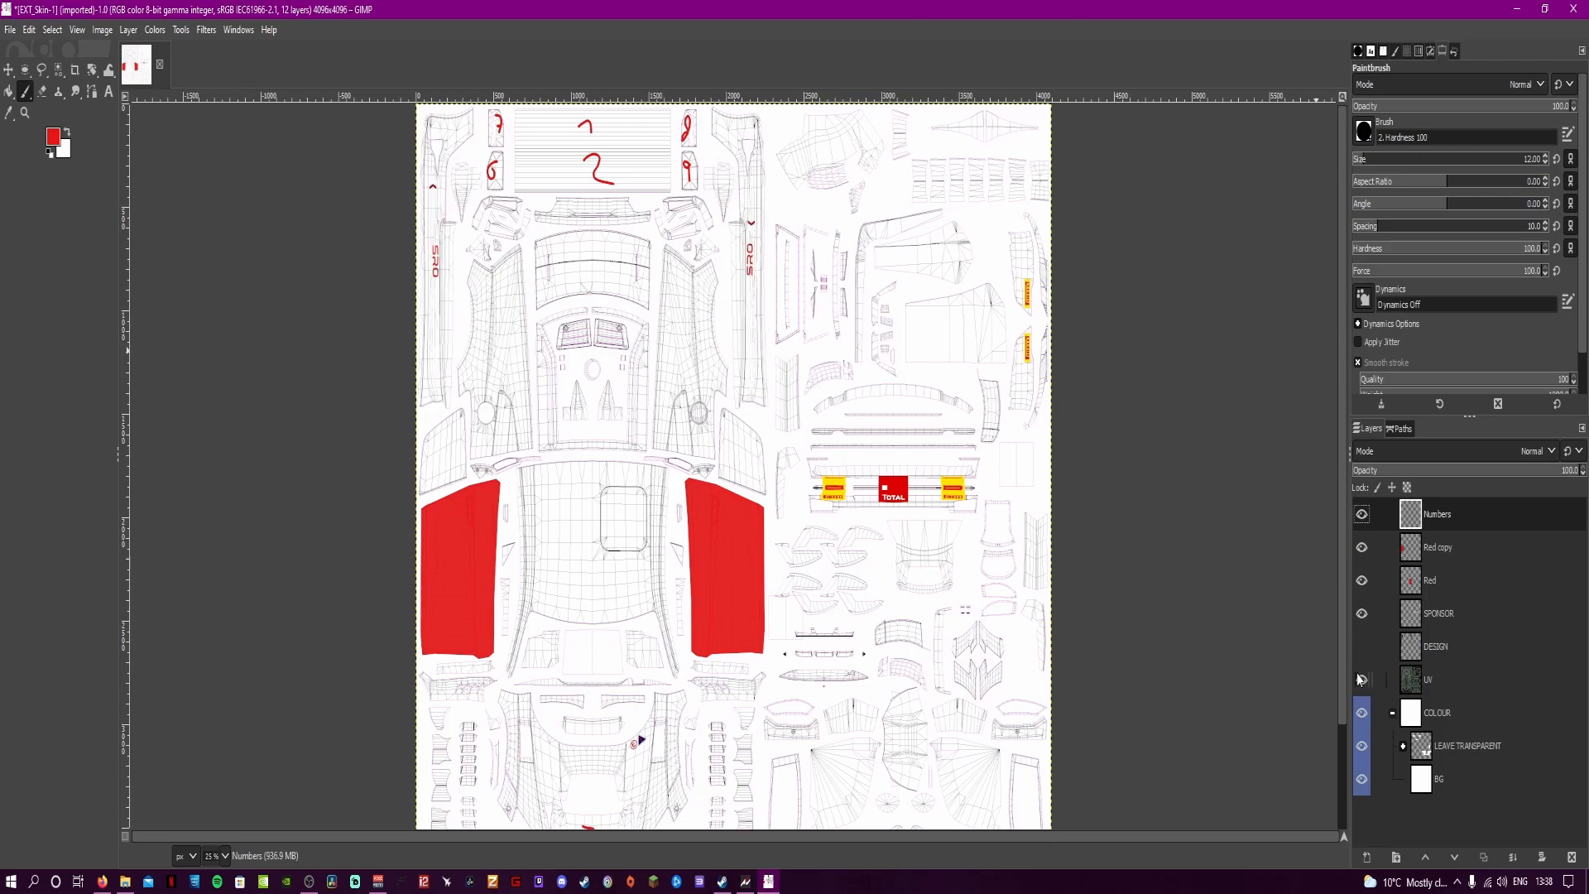
{"action": "left_click", "coordinate": [1362, 679]}
{"action": "left_click", "coordinate": [1362, 715]}
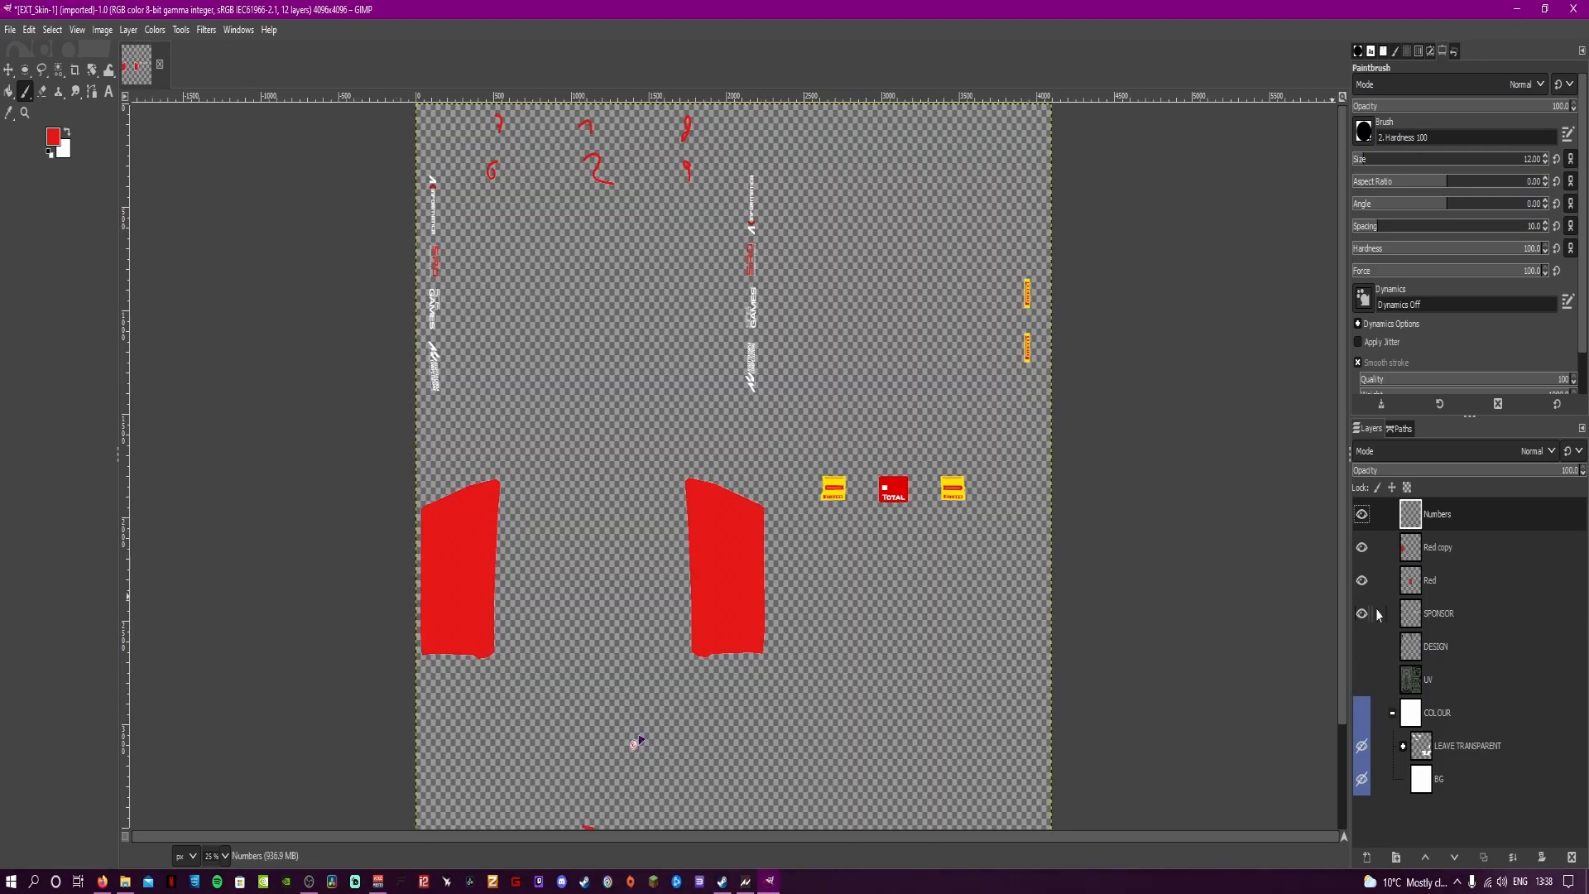
{"action": "left_click", "coordinate": [1362, 648]}
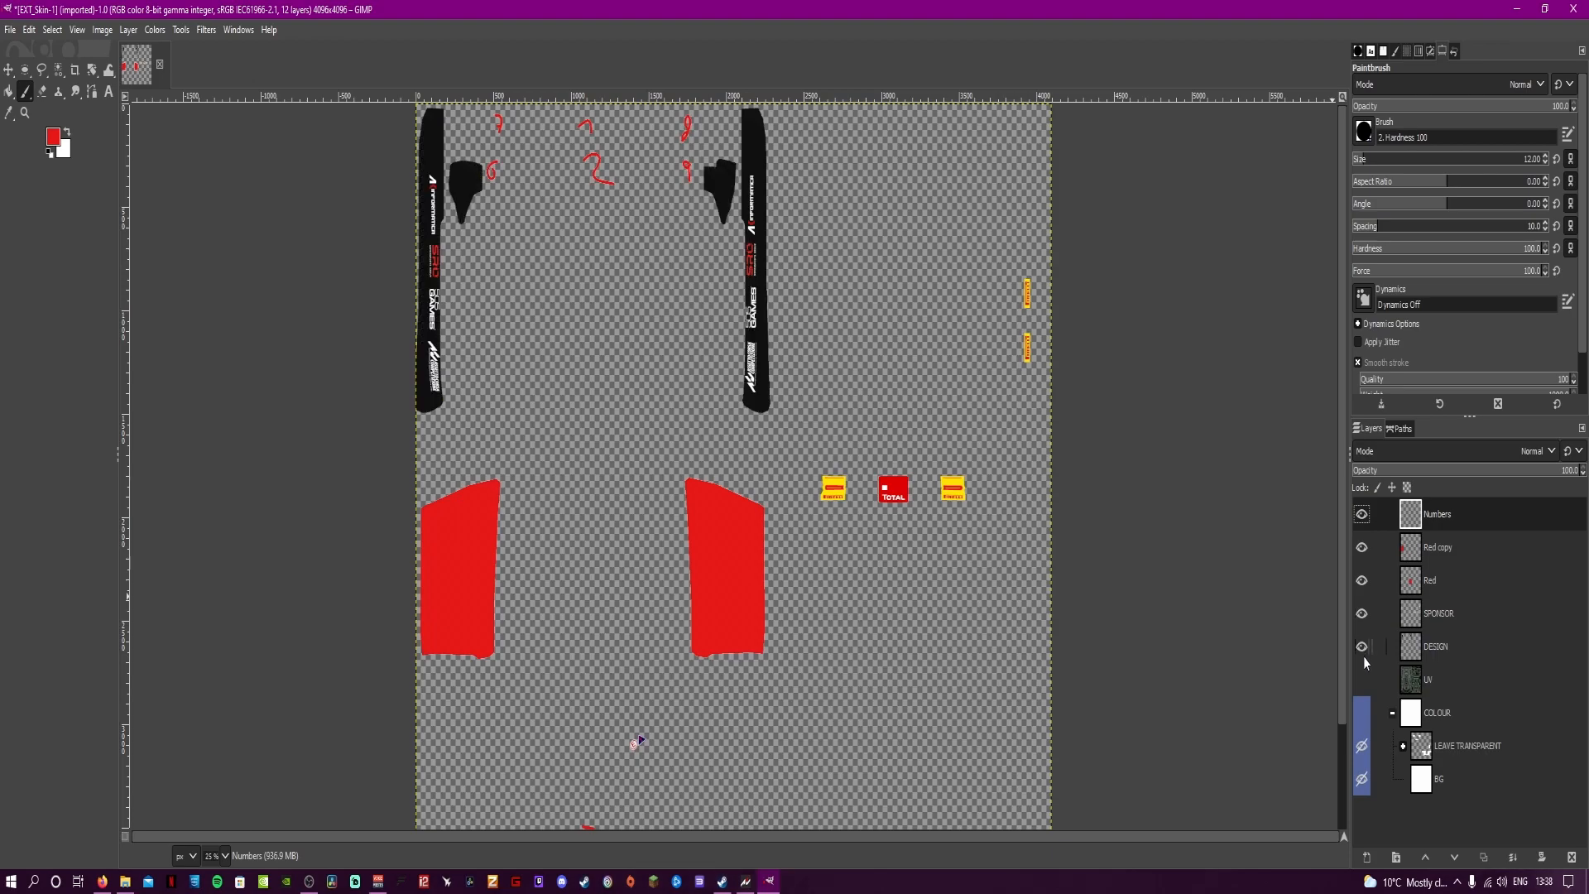
Check the remaining visible artwork over the whole canvas and start exporting the image.
{"action": "scroll", "coordinate": [737, 563], "scroll_direction": "down", "scroll_amount": 3}
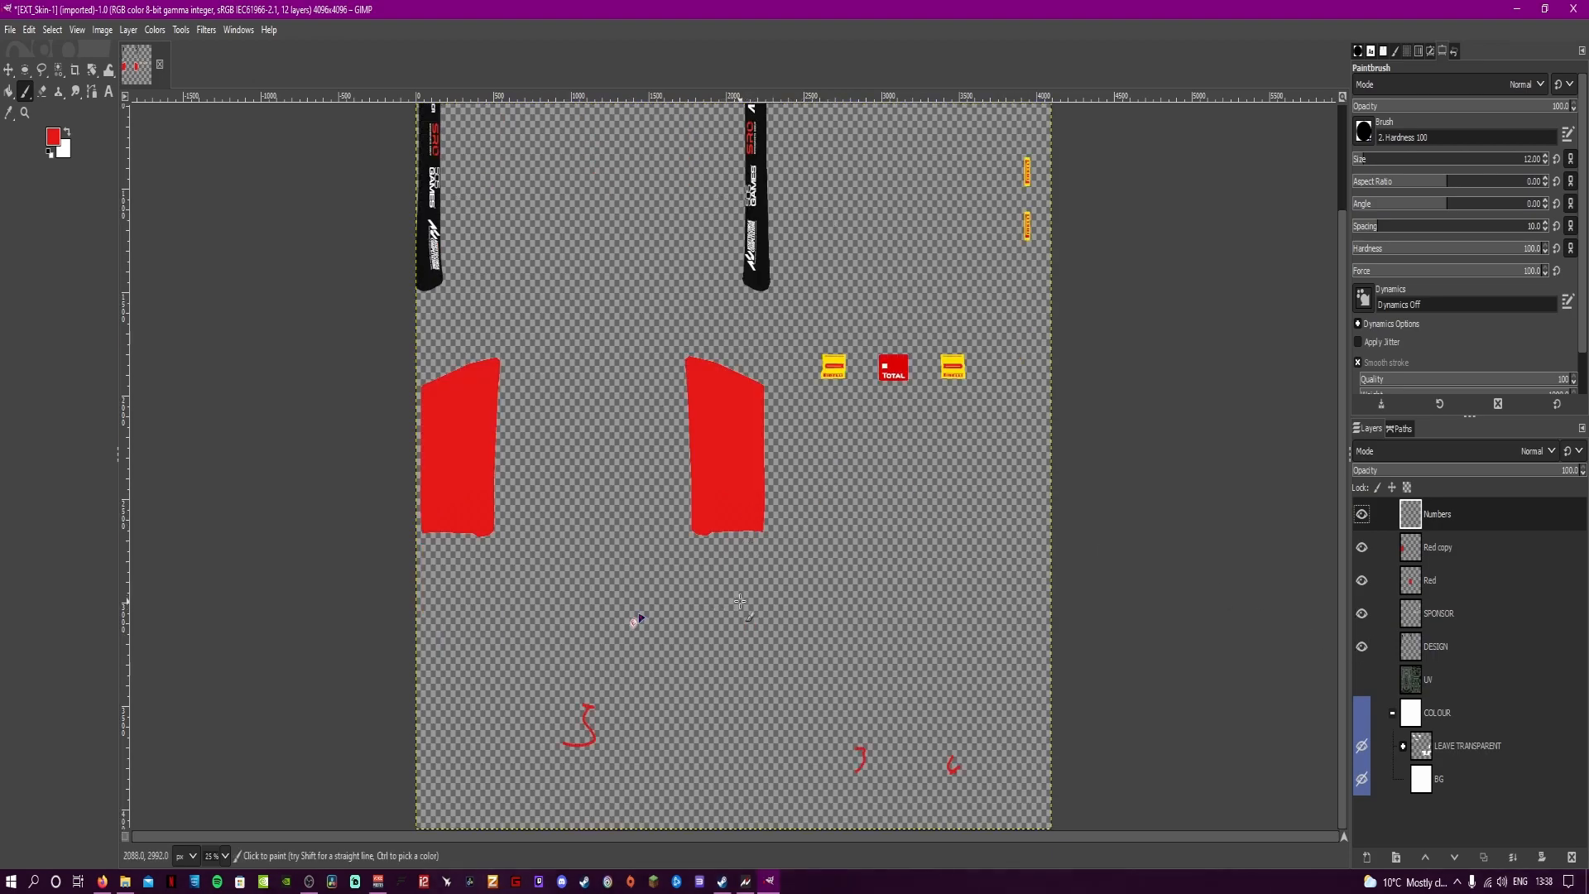
{"action": "scroll", "coordinate": [739, 602], "scroll_direction": "up", "scroll_amount": 3}
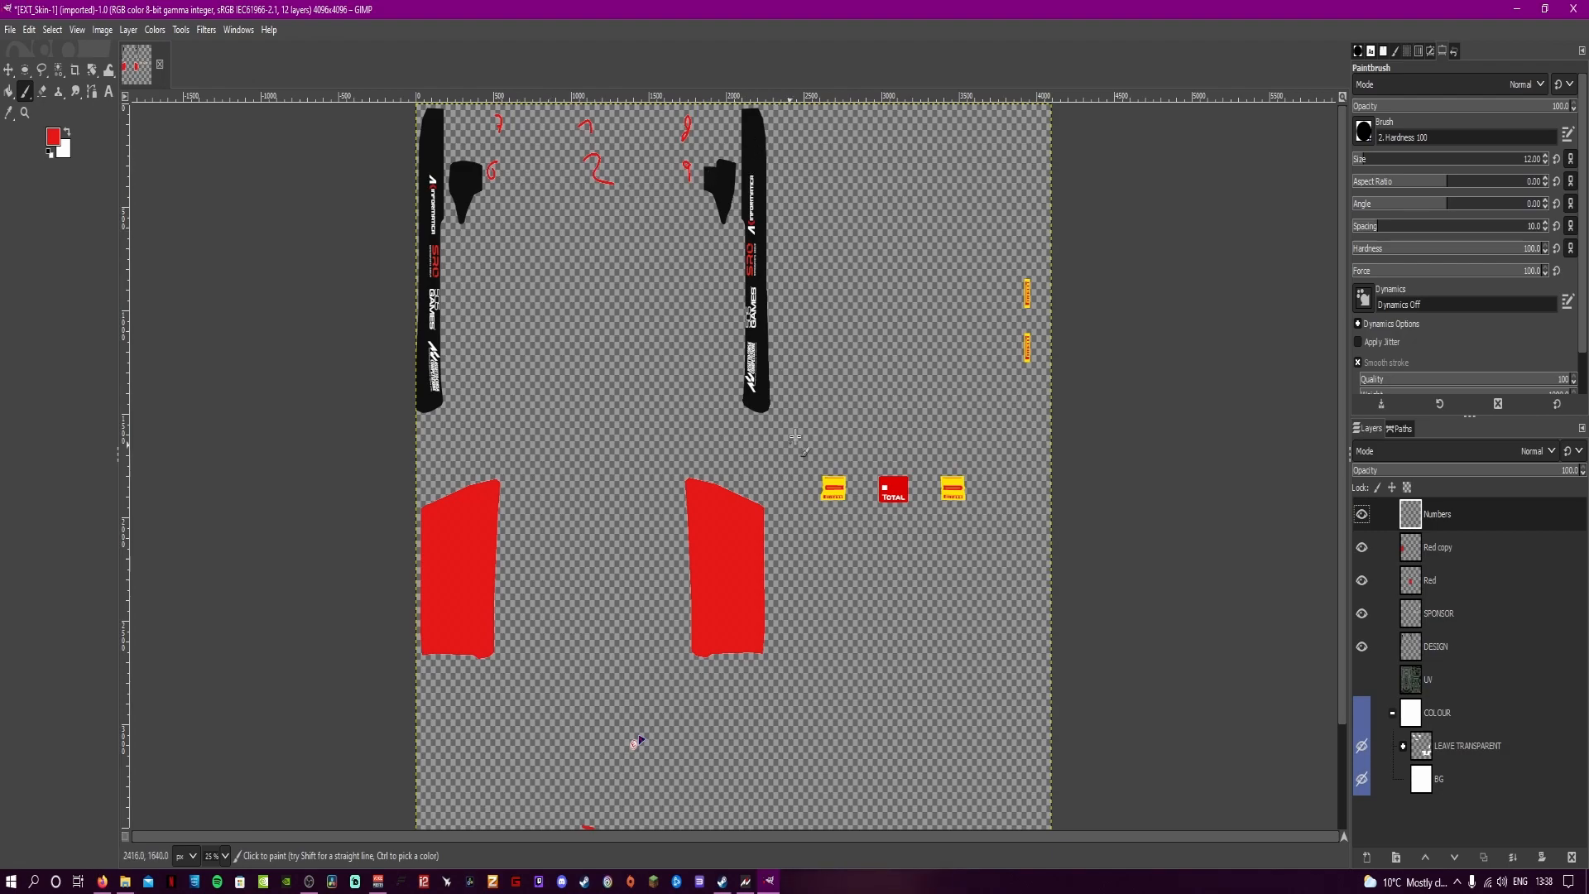
{"action": "scroll", "coordinate": [793, 441], "scroll_direction": "down", "scroll_amount": 3}
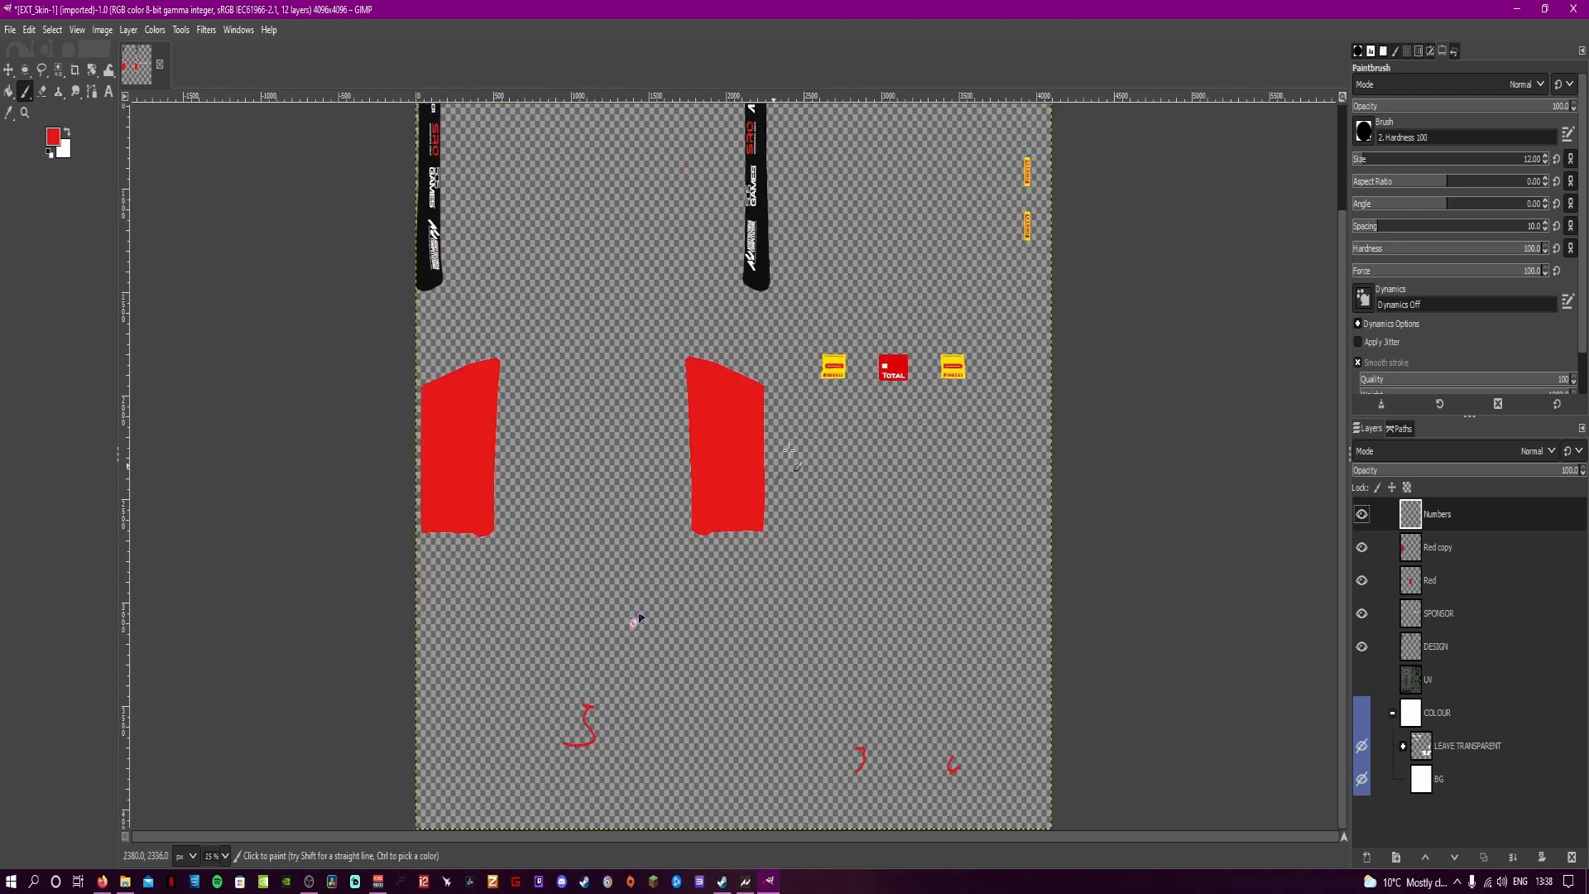
{"action": "scroll", "coordinate": [629, 489], "scroll_direction": "up", "scroll_amount": 3}
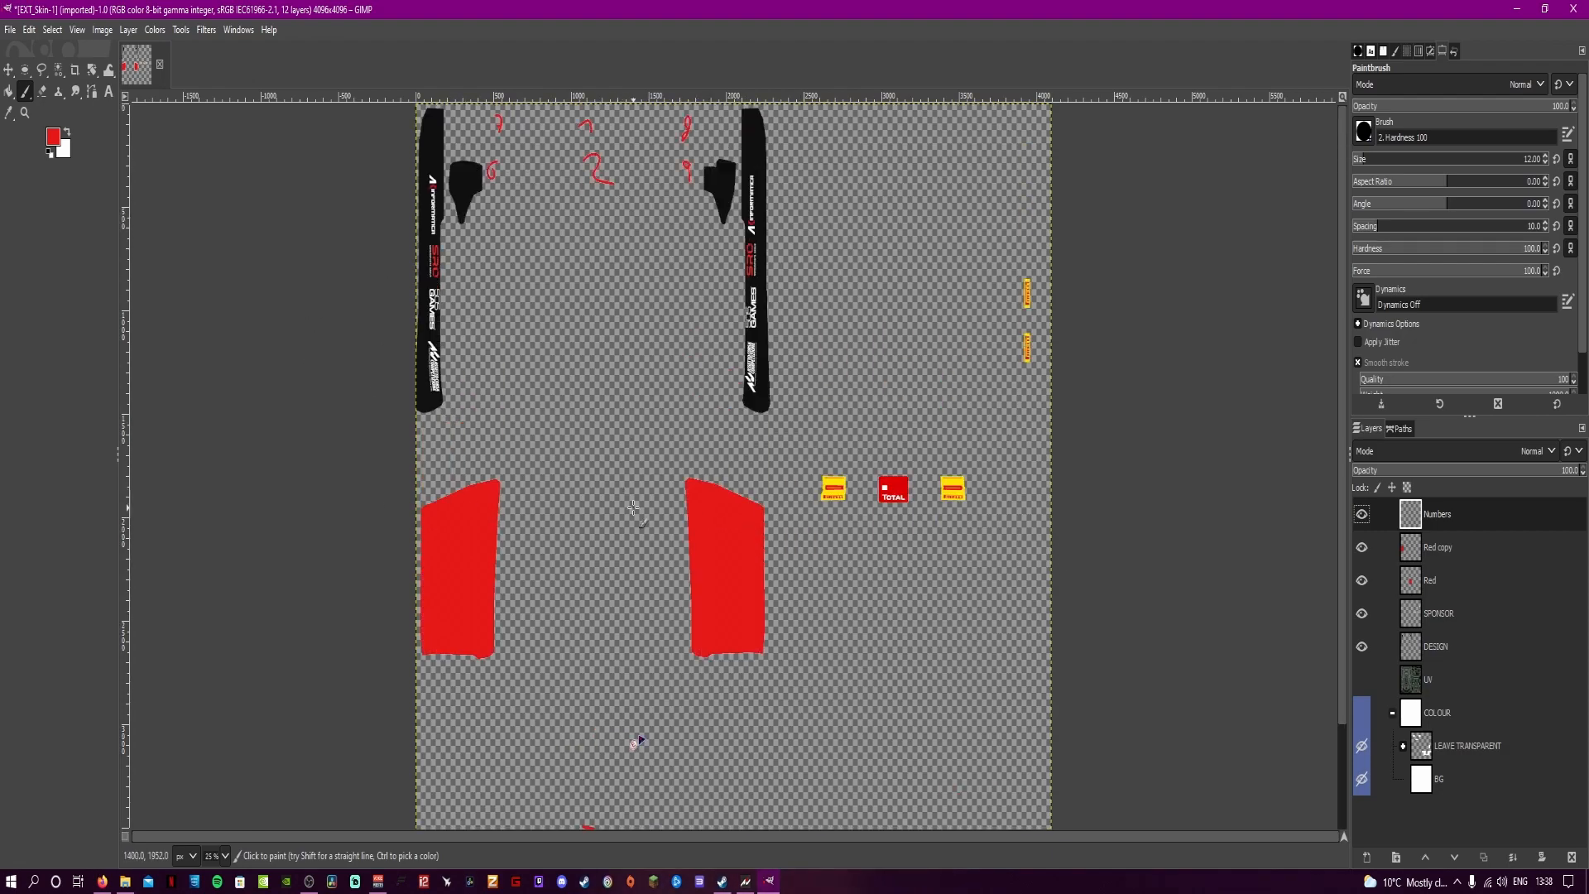
{"action": "left_click", "coordinate": [11, 30]}
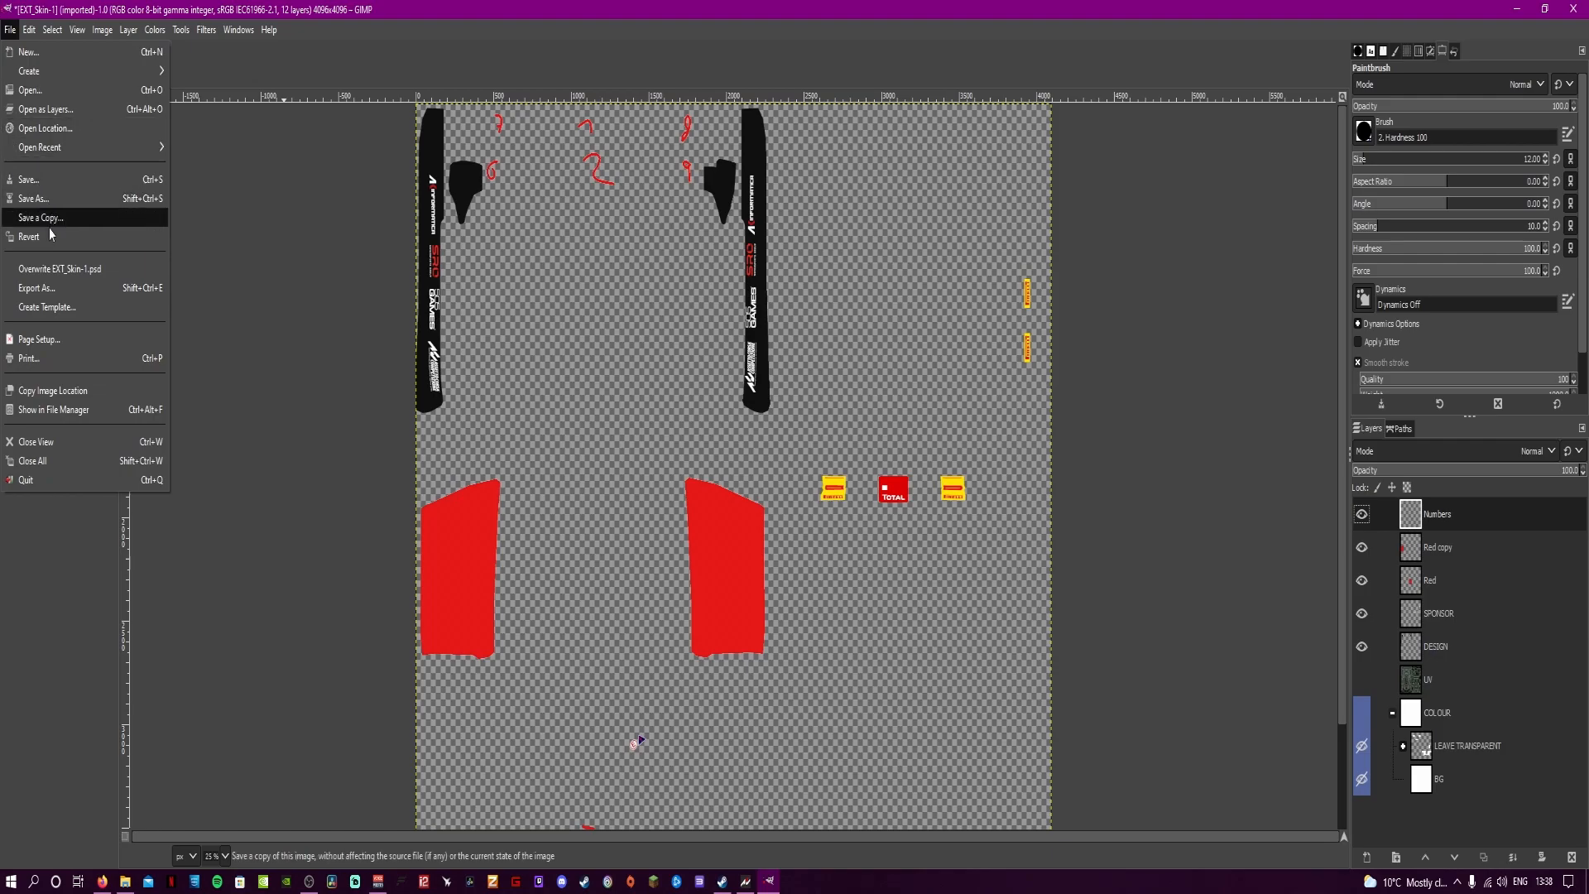
{"action": "left_click", "coordinate": [30, 290]}
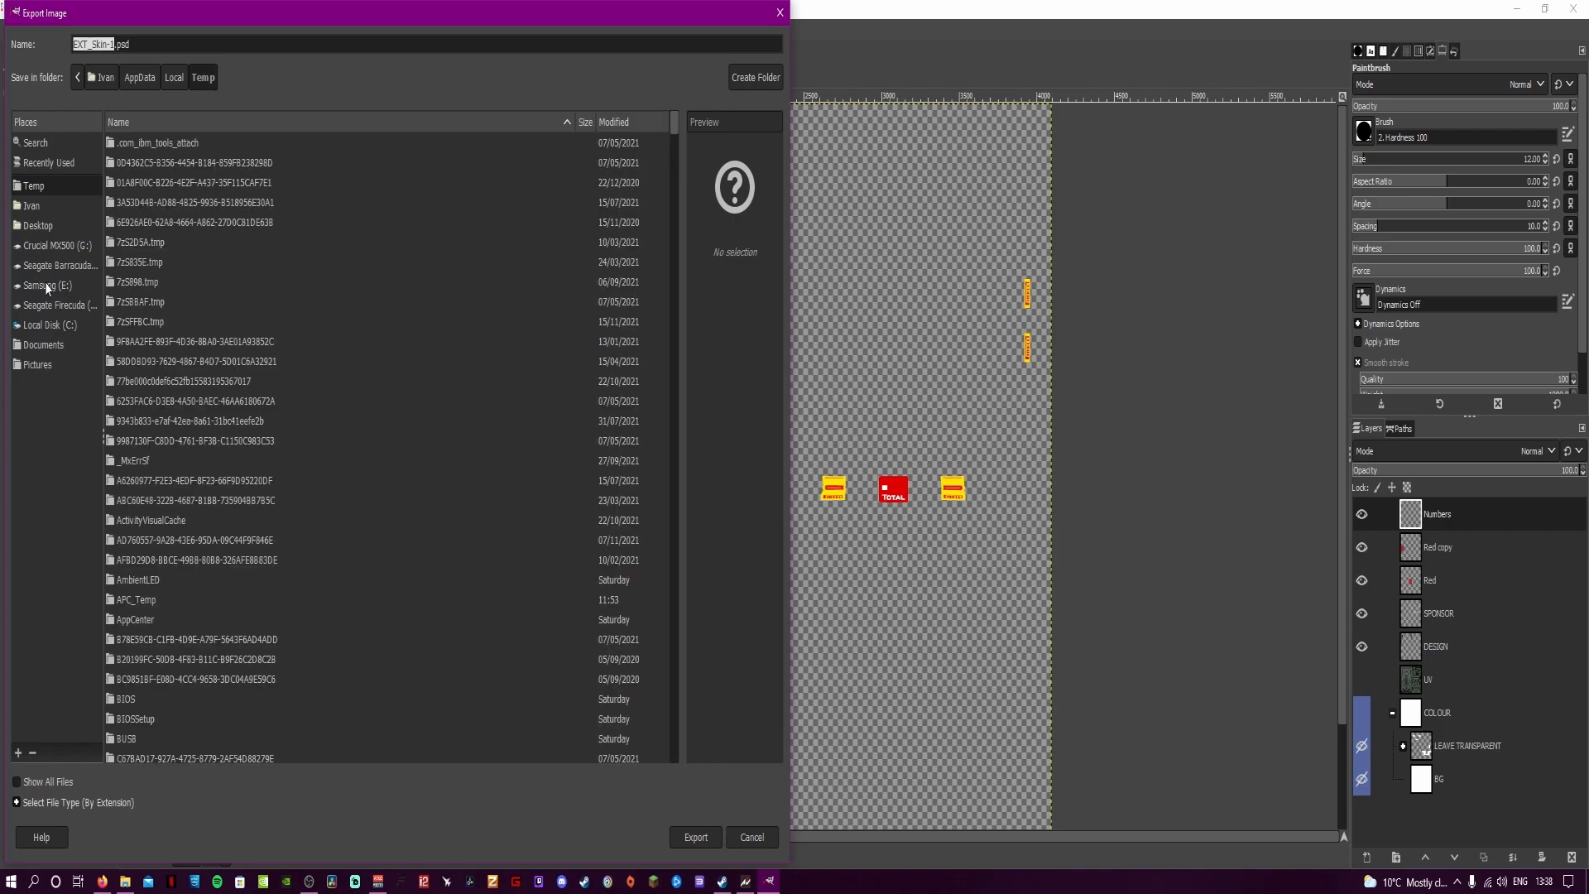